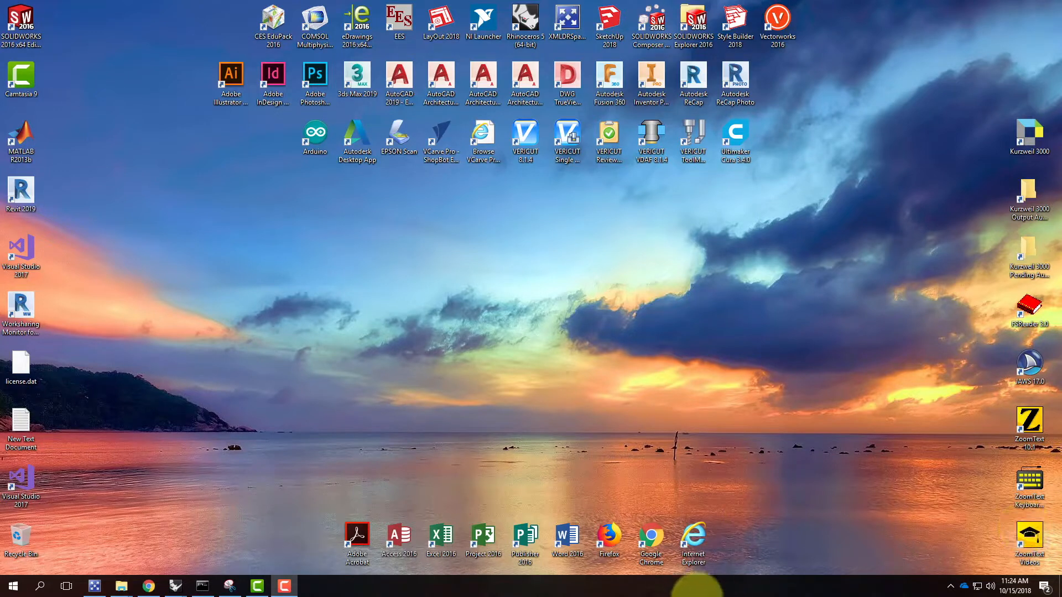
In the untitled Rhinoceros model, create a box starting at 0,0 with a 100' by 200' base and a height of 600'
mouse_move(177, 587)
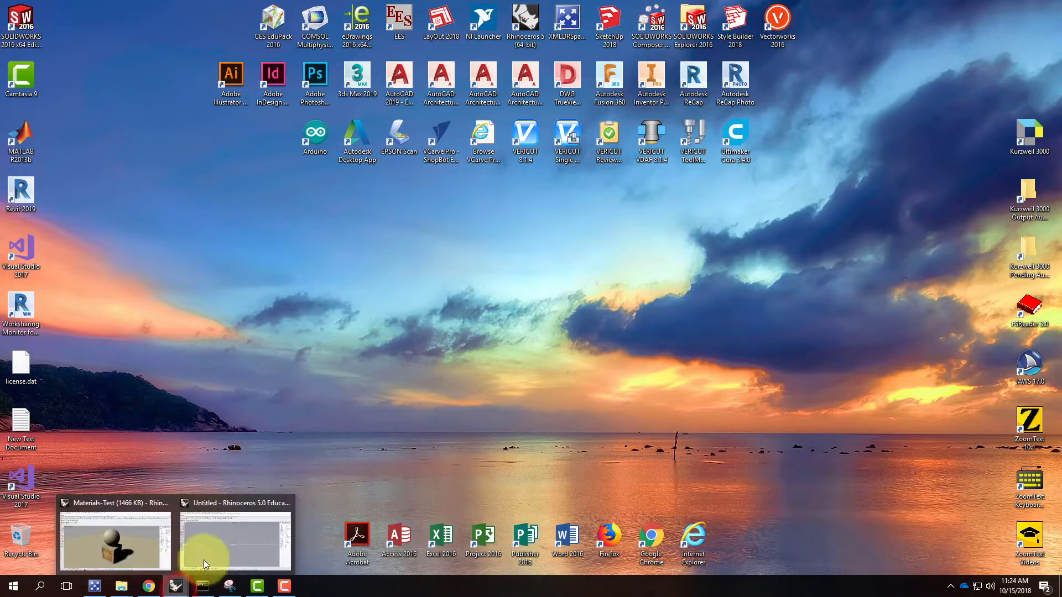
left_click(247, 535)
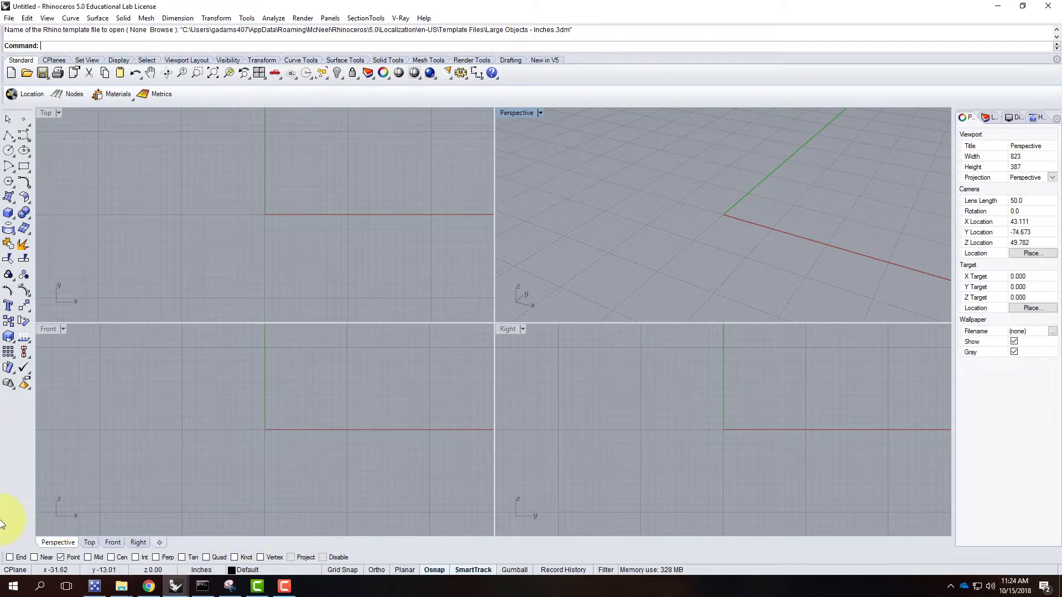
left_click(8, 215)
type("0,0")
key("Return")
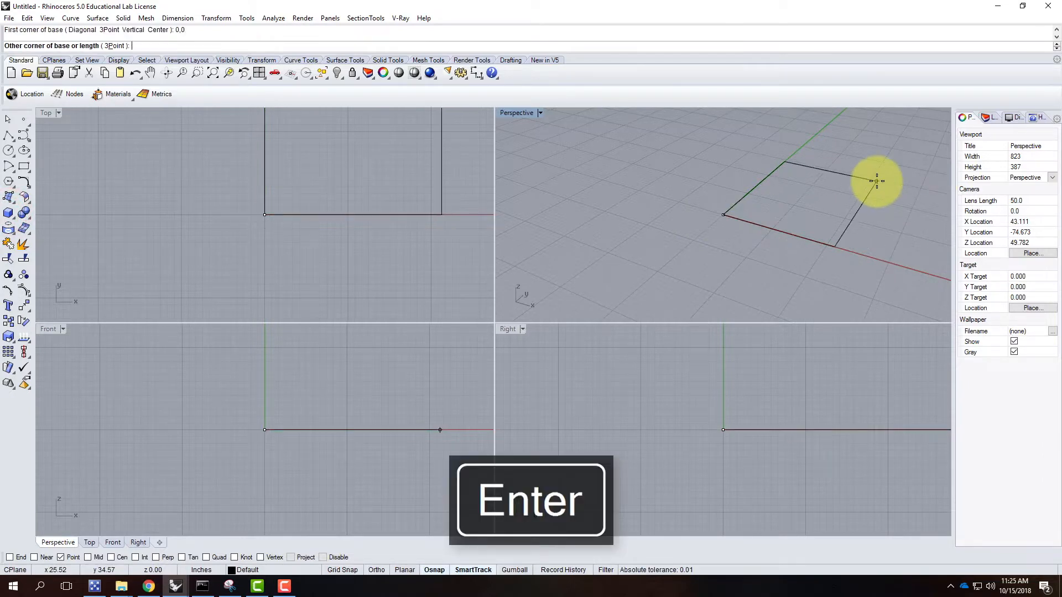
type("@100'")
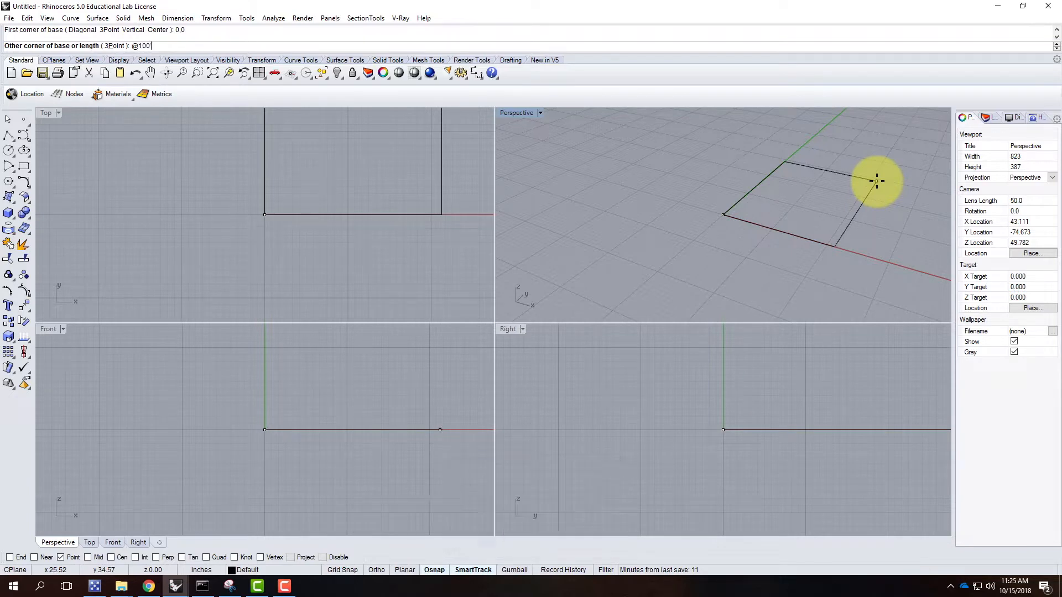
type(",20")
key("Return")
scroll(658, 203, "down", 10)
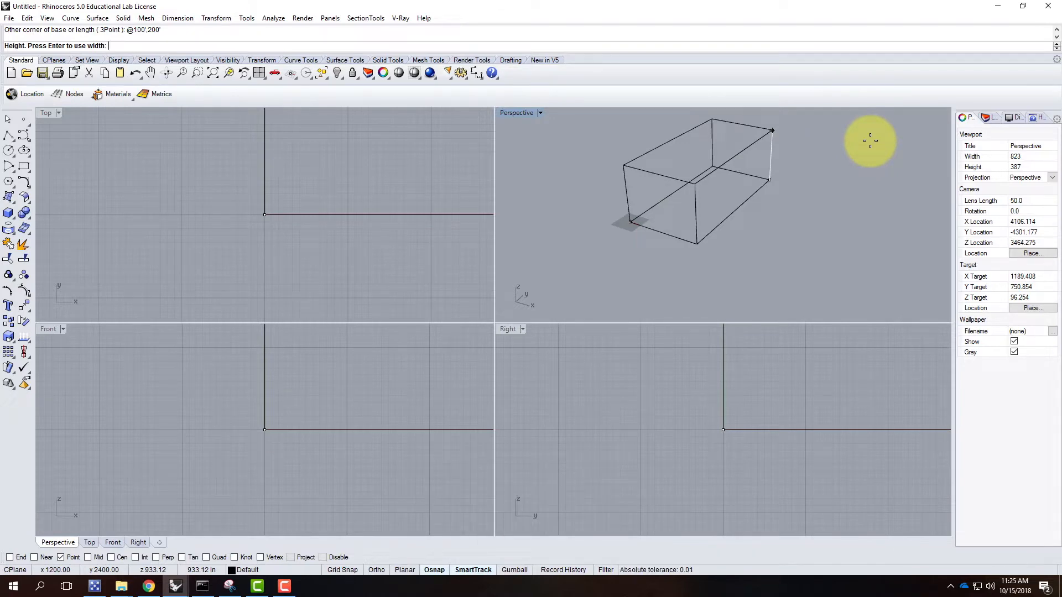
type("600'")
key("Return")
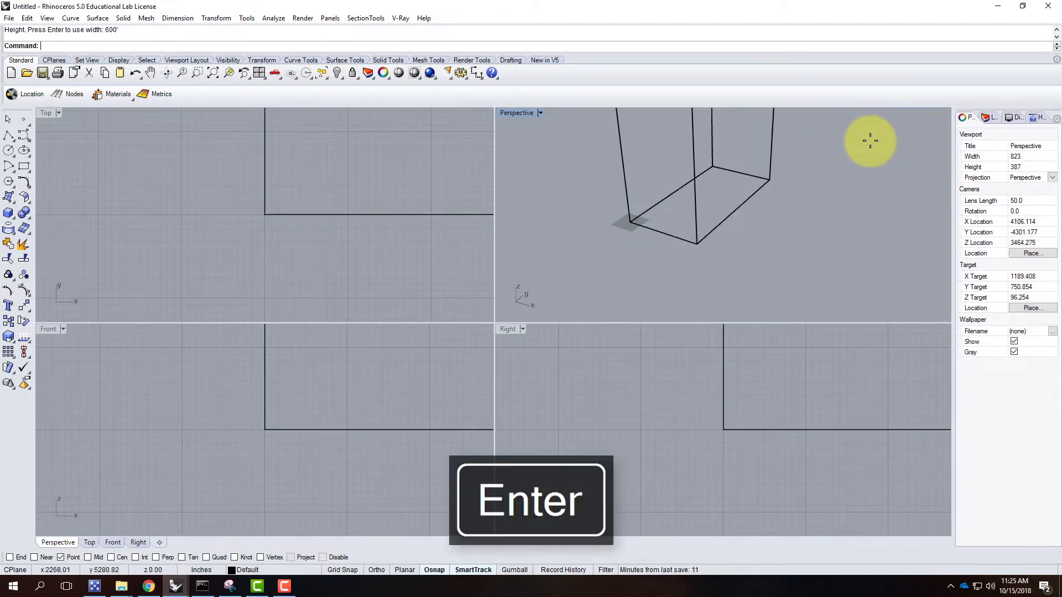
Maximize the Perspective viewport and set its display mode to Shaded to view the whole box
scroll(693, 260, "down", 5)
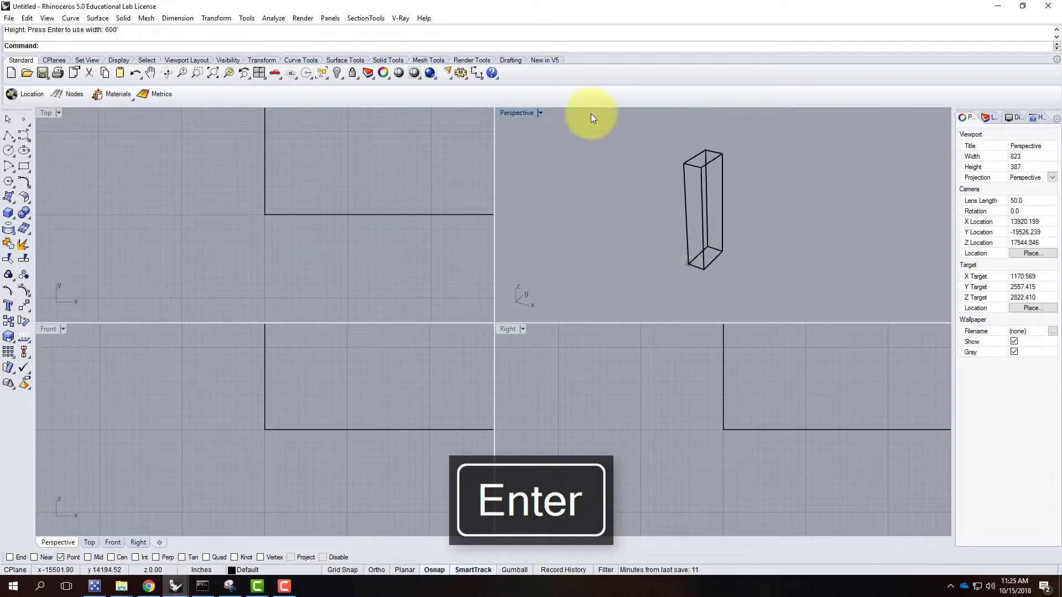
double_click(513, 112)
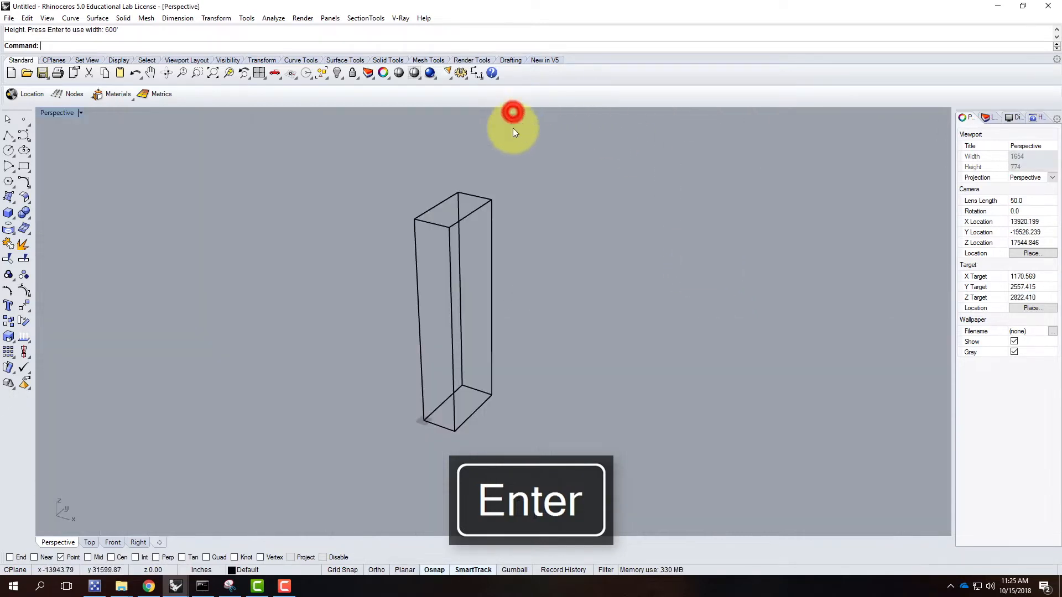
left_click(80, 113)
left_click(83, 152)
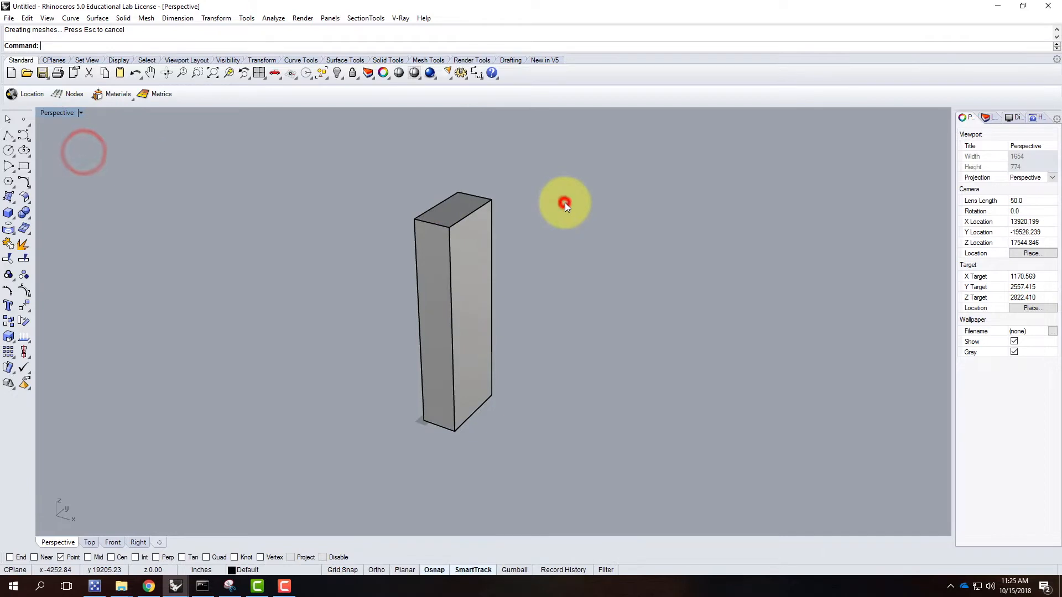
right_click_drag(282, 251, 246, 272)
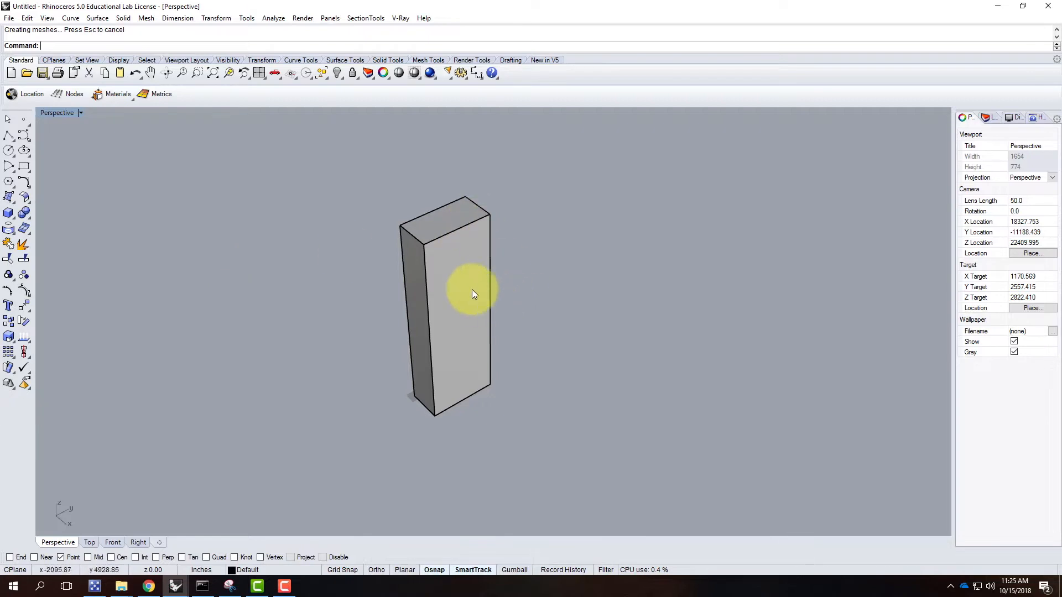
Turn on the control points of the solid box with the PointsOn command
left_click(459, 278)
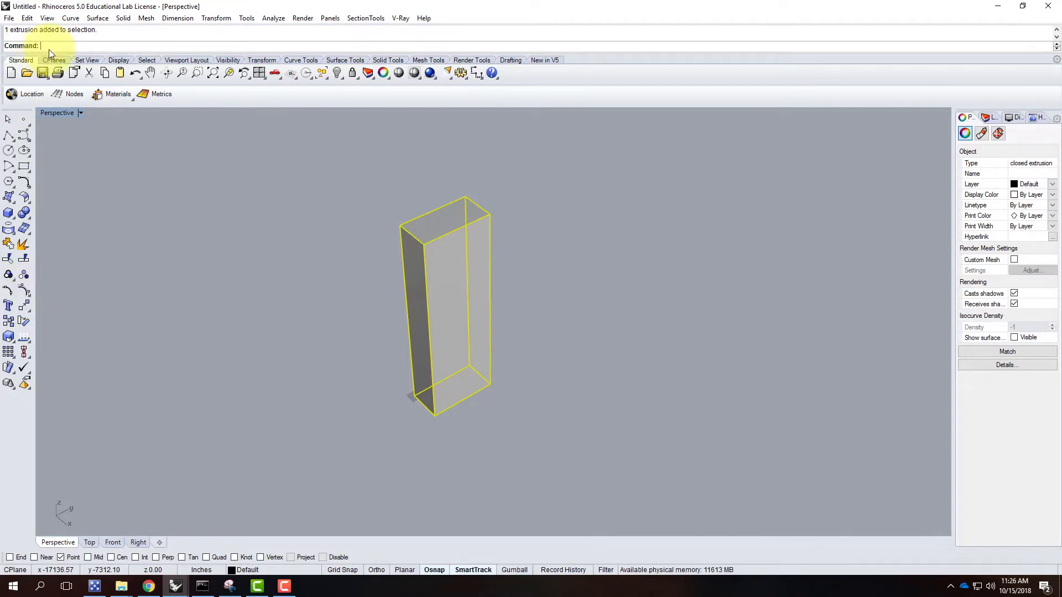
type("ntsOn")
key("BackSpace")
key("Return")
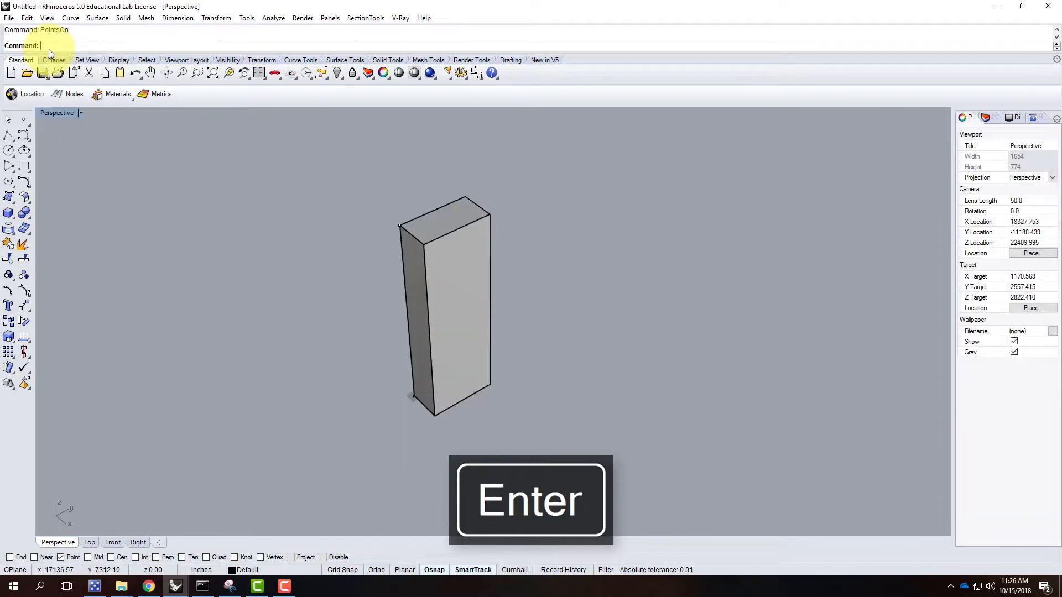
Try to move the control point at the upper corner of the unexploded box
left_click(399, 225)
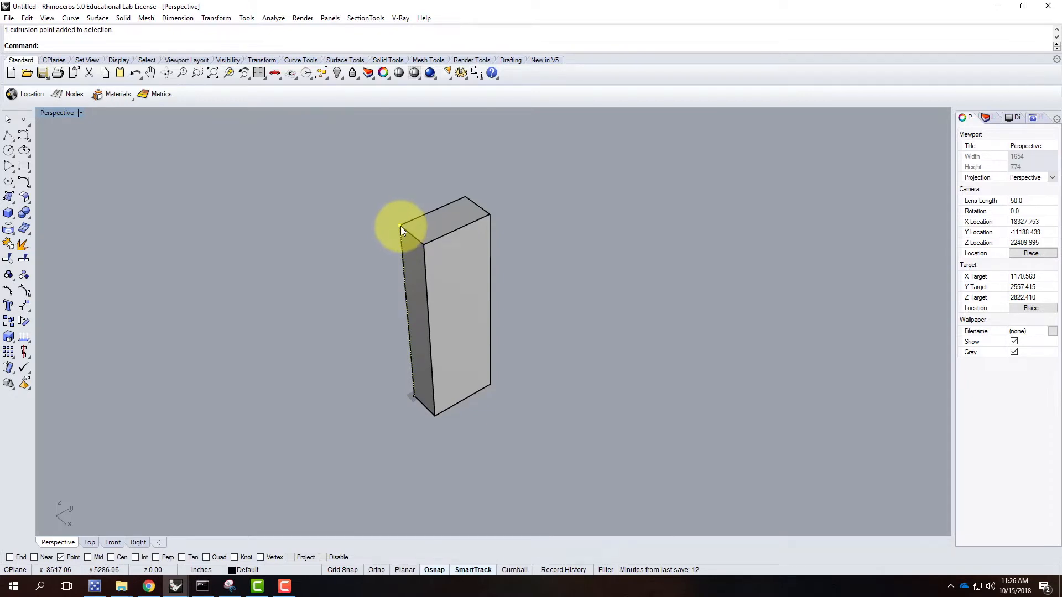
type("move")
key("Return")
left_click(400, 227)
mouse_move(418, 244)
right_mouse_down()
mouse_move(543, 232)
mouse_move(443, 175)
mouse_move(402, 180)
mouse_move(441, 230)
mouse_move(432, 246)
right_mouse_up()
key("Escape")
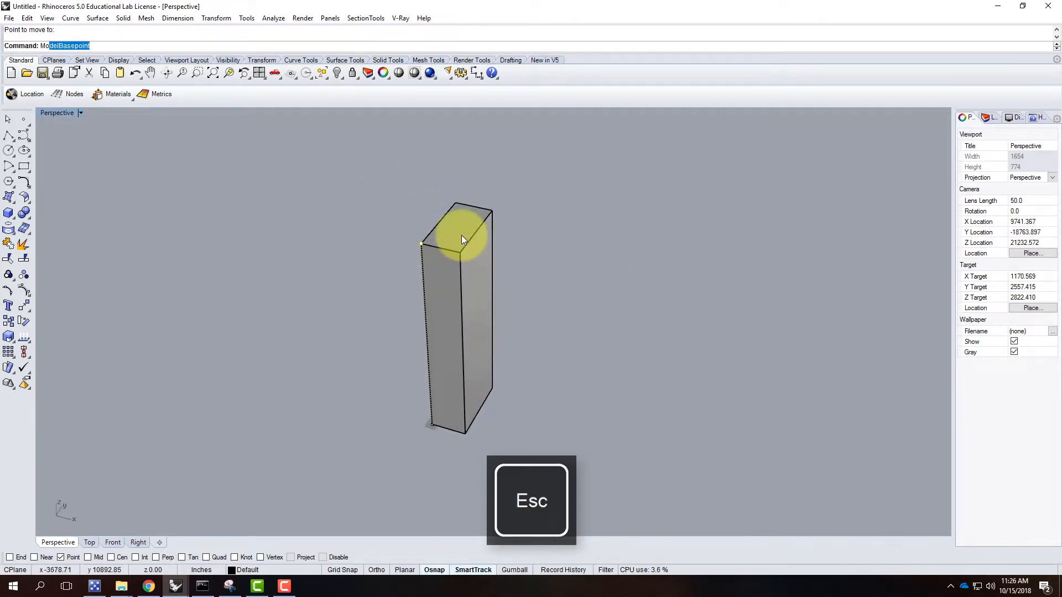
key("Return")
left_click(421, 243)
right_click_drag(604, 304, 510, 289)
key("Escape")
Explode the box into separate surfaces
right_click_drag(545, 367, 470, 281)
left_click(472, 283)
type("Explo")
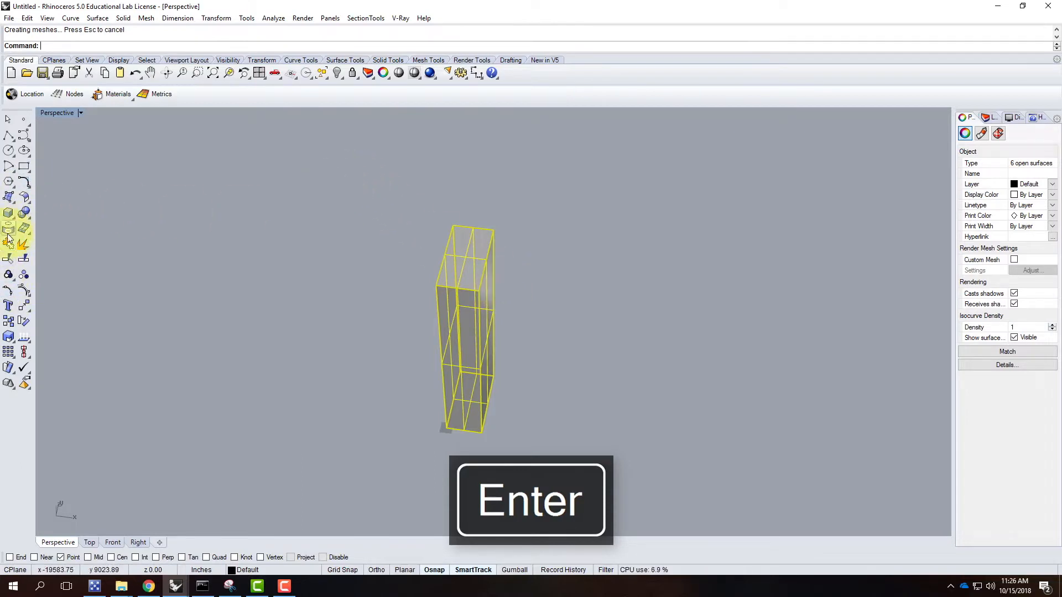
Try to display edit points on all of the exploded surfaces
left_click(10, 283)
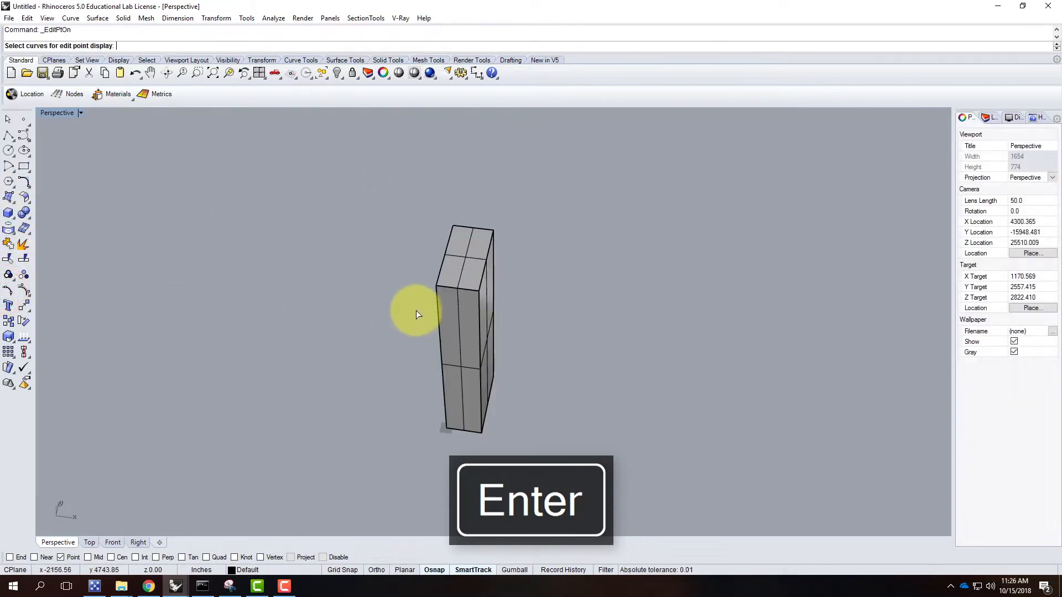
left_click_drag(377, 183, 575, 427)
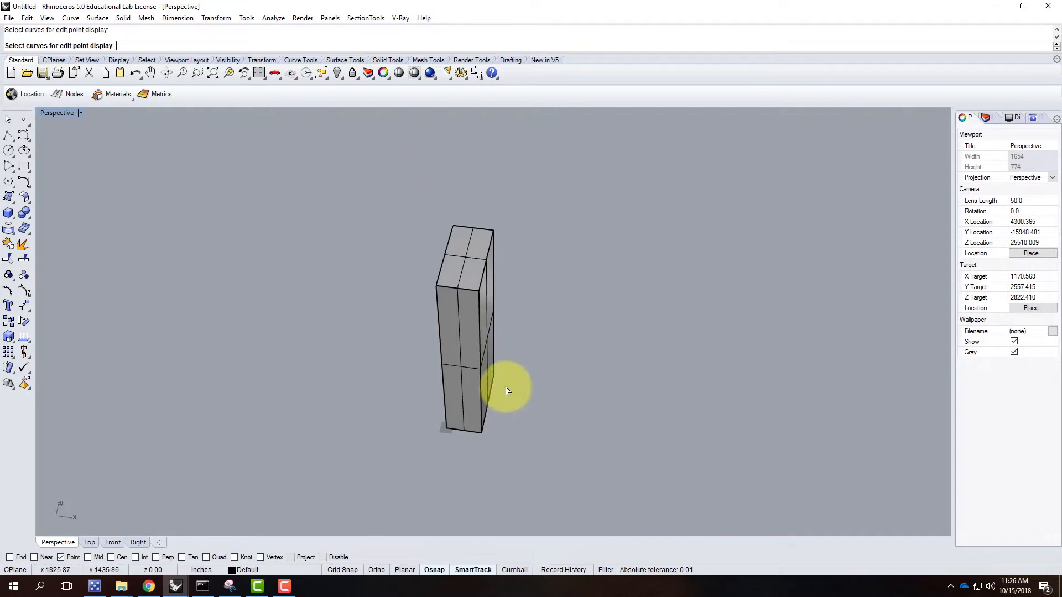
key("Escape")
Turn on the control points of all six surfaces of the exploded box with PointsOn
left_click_drag(374, 171, 628, 467)
type("PointsOn")
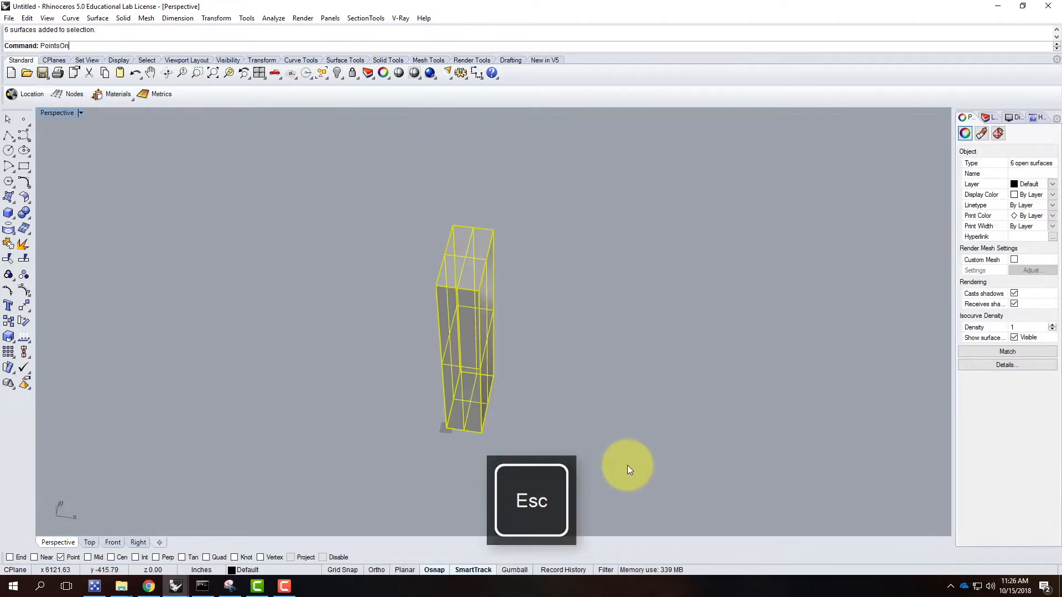
key("Return")
Select all control points at the top of the tower and move them sideways so the tower leans
right_click_drag(600, 335, 564, 320)
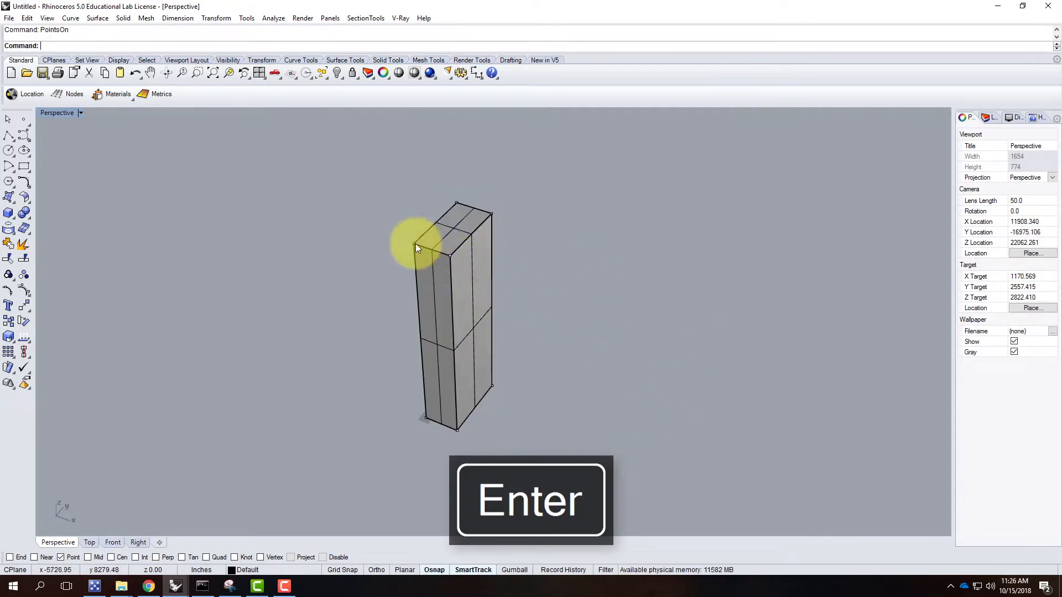
left_click_drag(325, 189, 571, 305)
right_click_drag(637, 357, 740, 346)
type("move")
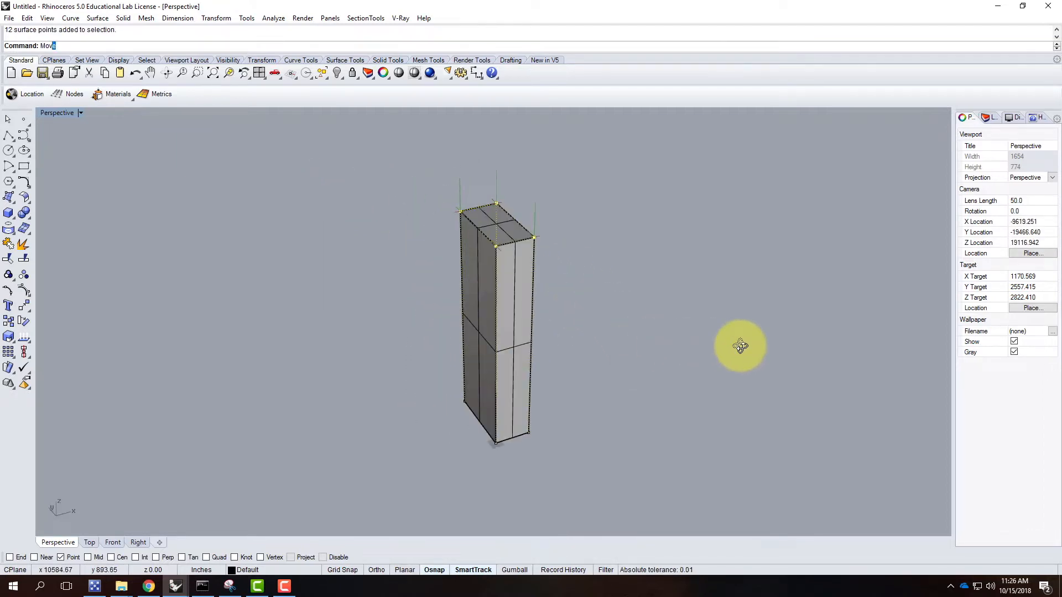
key("Return")
left_click(655, 409)
left_click(656, 408)
Rotate the tower's top control points about the back-right top corner to twist the form
right_click_drag(706, 431, 662, 434)
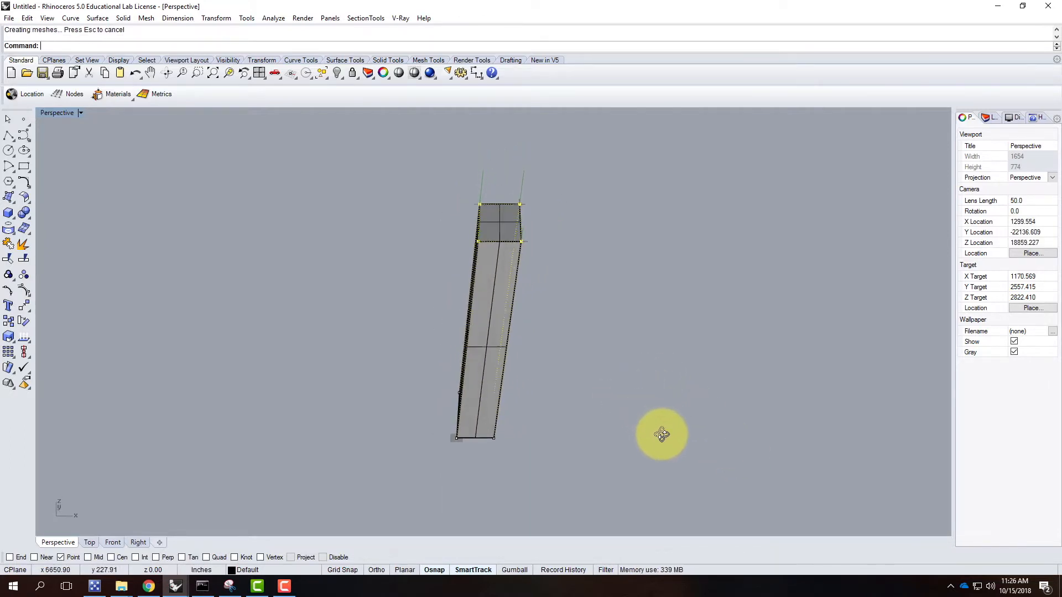
key("Return")
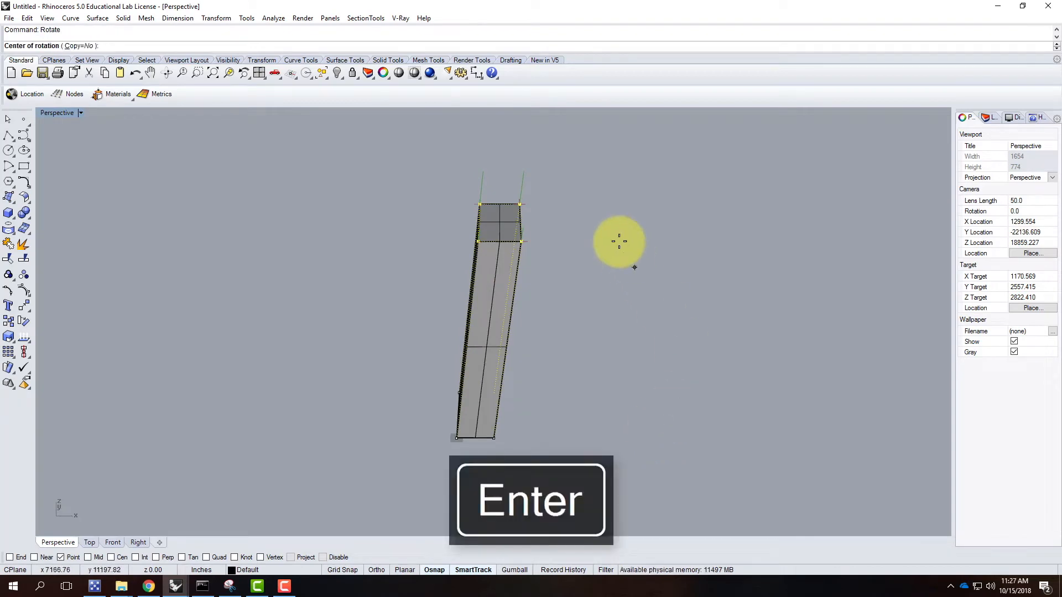
left_click(520, 203)
left_click(520, 242)
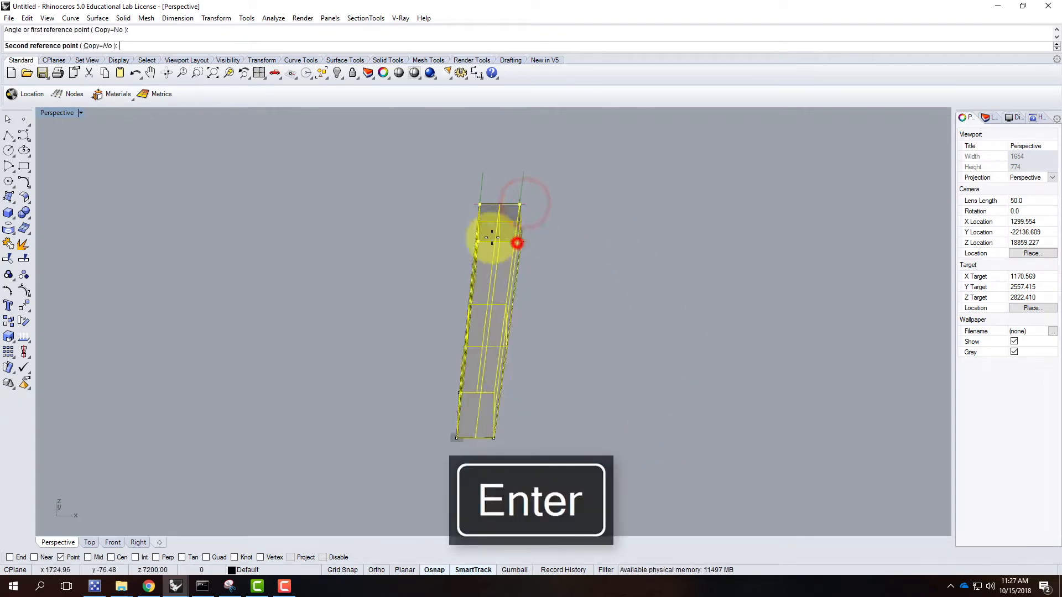
left_click(486, 232)
right_click_drag(666, 343, 485, 347)
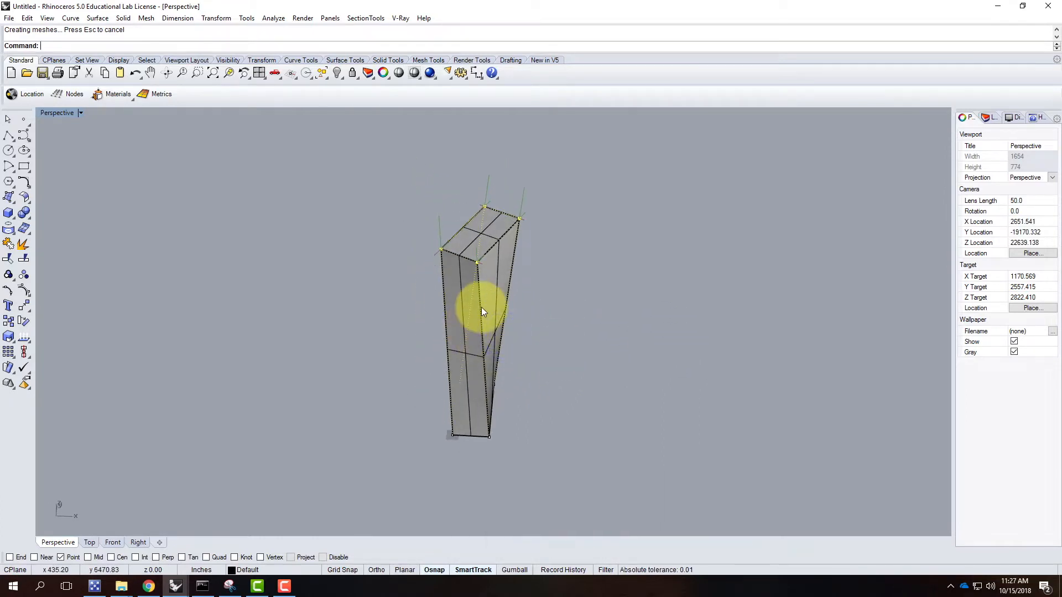
right_click_drag(451, 311, 489, 303)
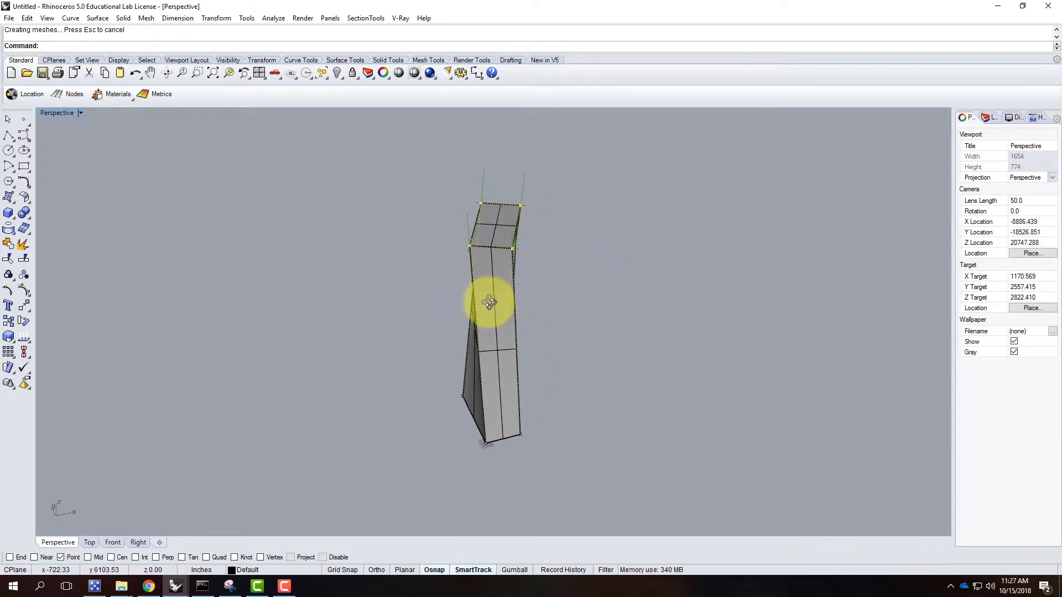
Turn off the control points and join all six surfaces of the twisted tower
key("Escape")
left_click(485, 275)
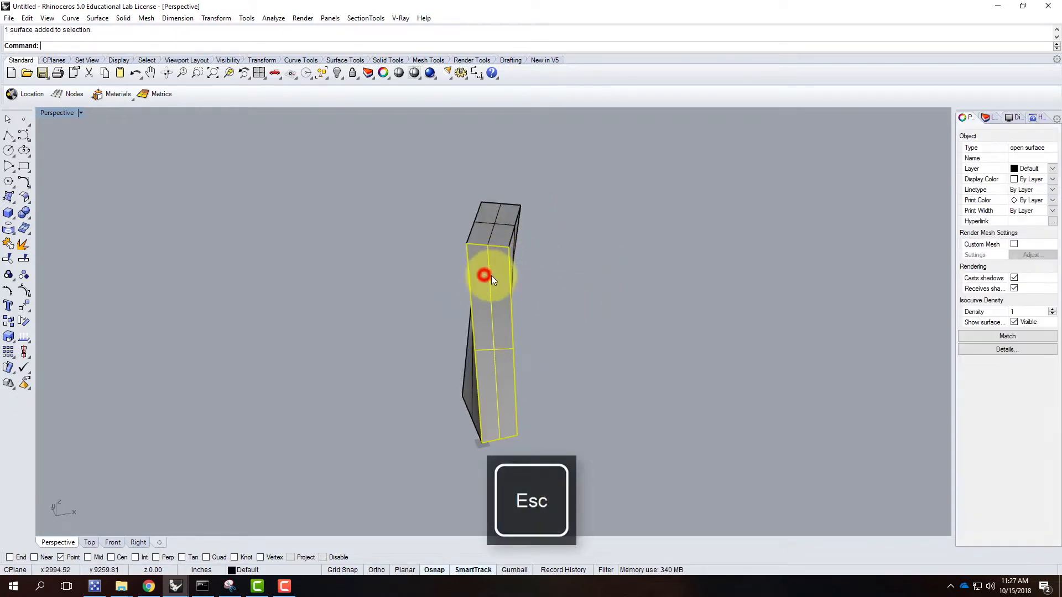
left_click(489, 183)
left_click_drag(421, 168, 550, 451)
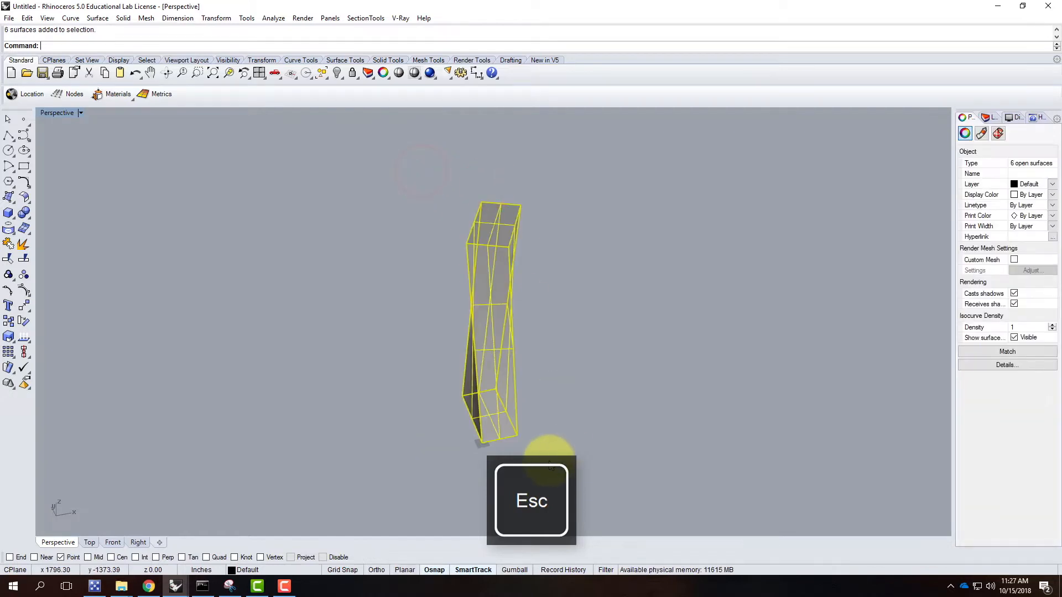
type("join")
key("Return")
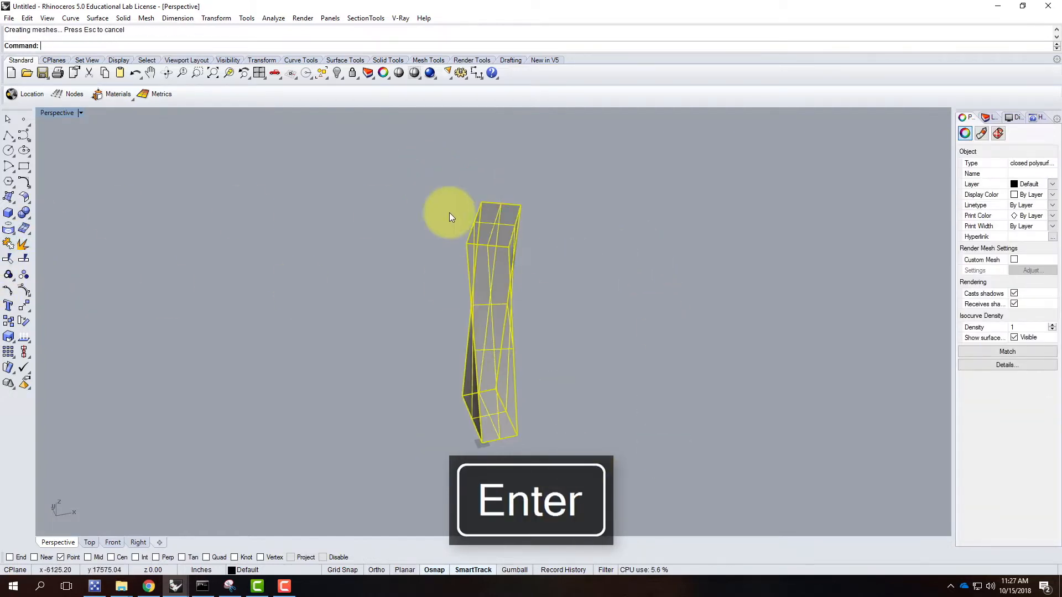
Try to turn on control points for the joined tower polysurface
left_click(558, 204)
left_click(505, 220)
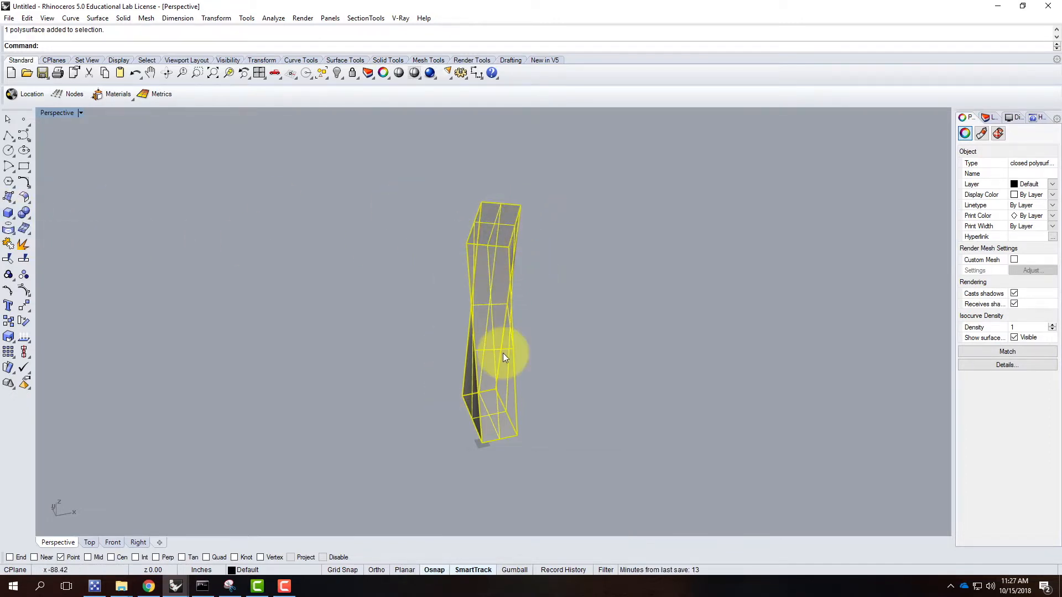
left_click(25, 292)
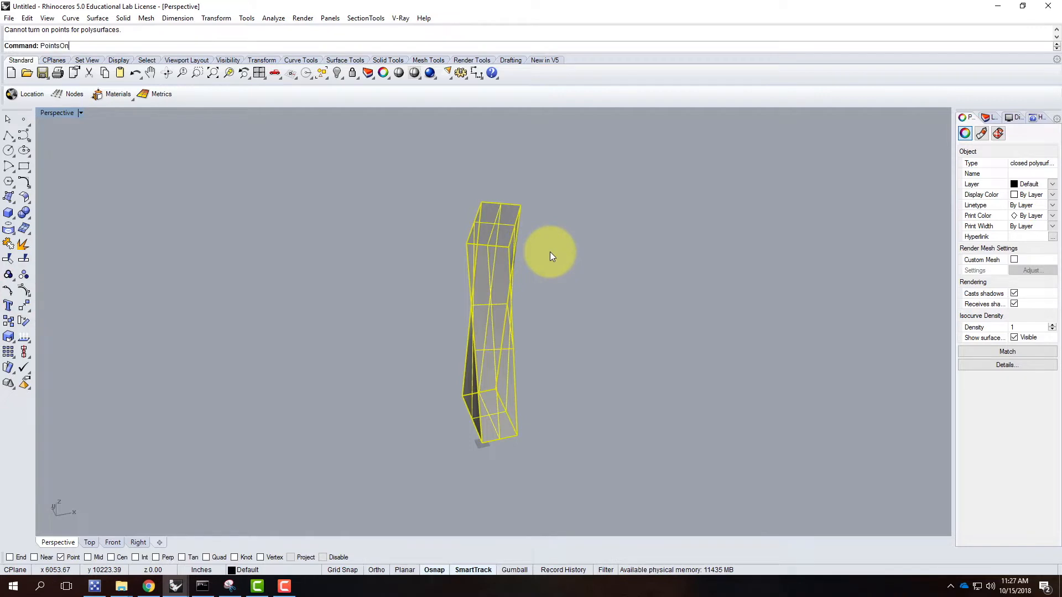
key("Return")
key("Escape")
Explode the joined tower polysurface into separate surfaces and clear the selection
left_click(497, 259)
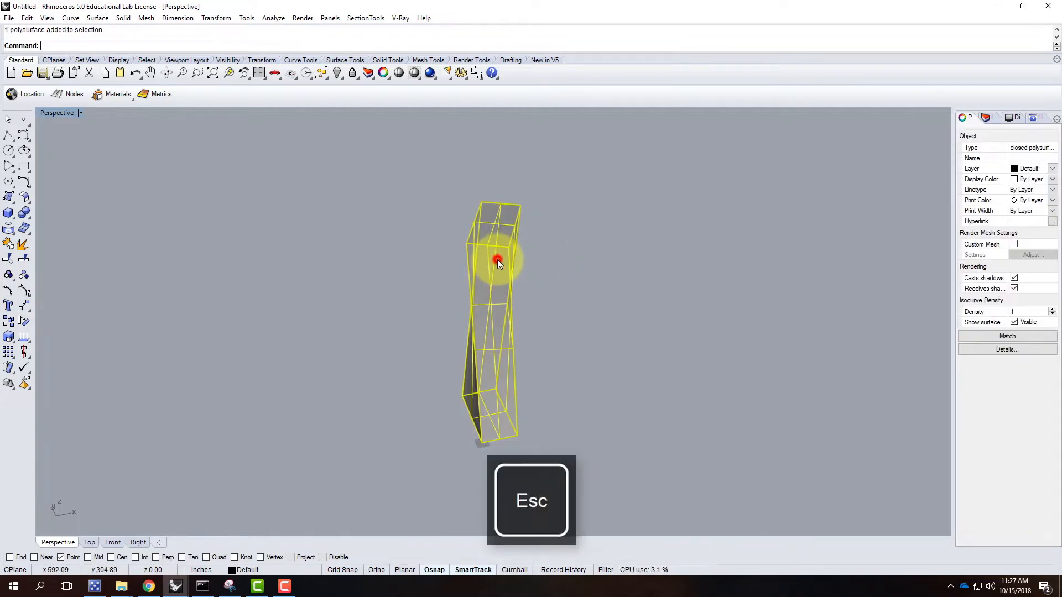
key("Return")
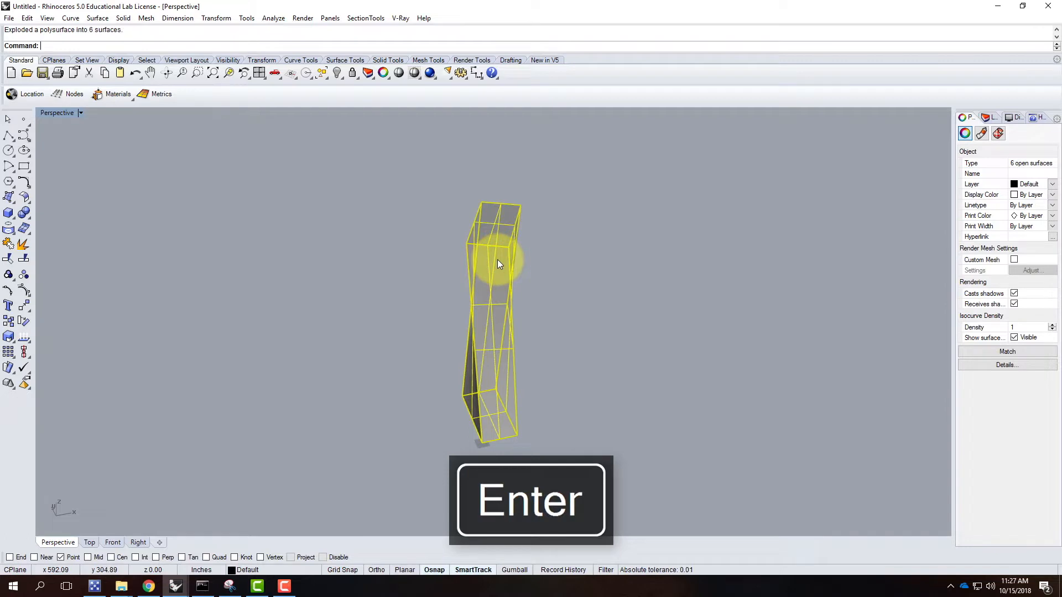
left_click(614, 201)
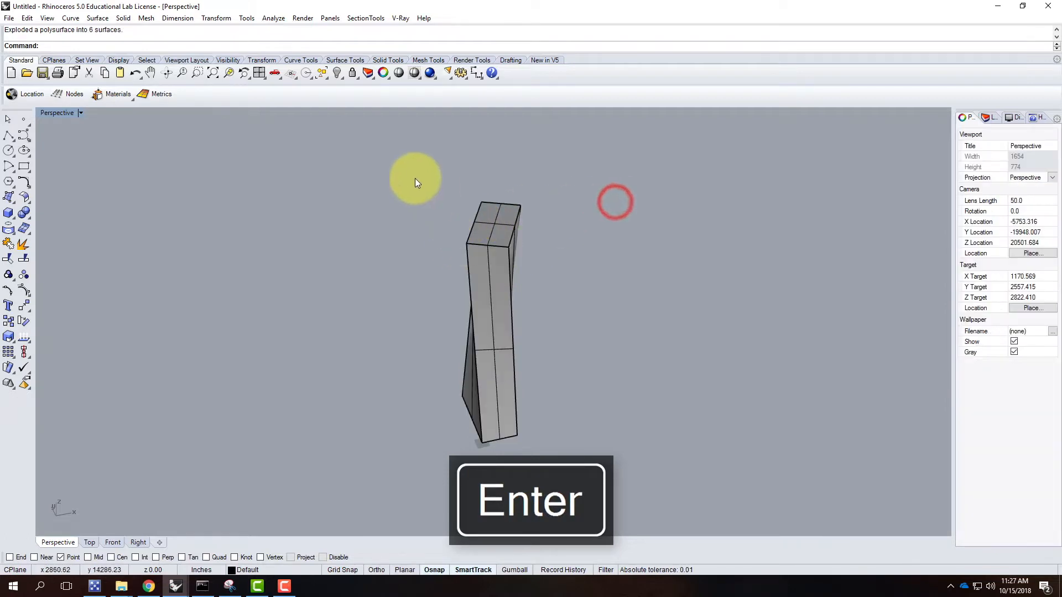
Turn on control points for all six exploded surfaces of the twisted tower
left_click_drag(397, 161, 575, 472)
type("Poinjts")
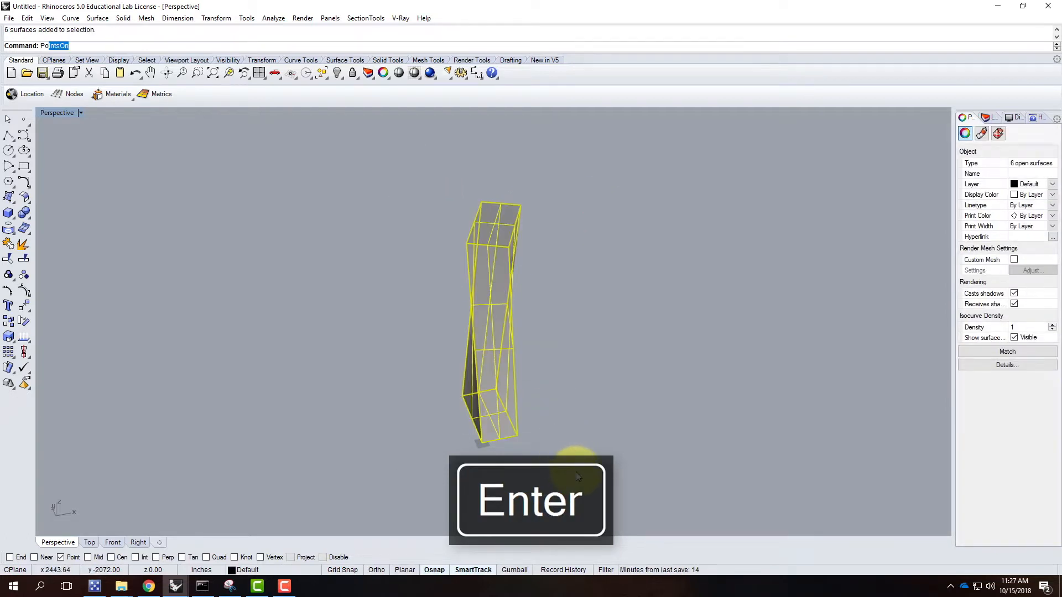
key("BackSpace")
key("BackSpace")
key("BackSpace")
key("BackSpace")
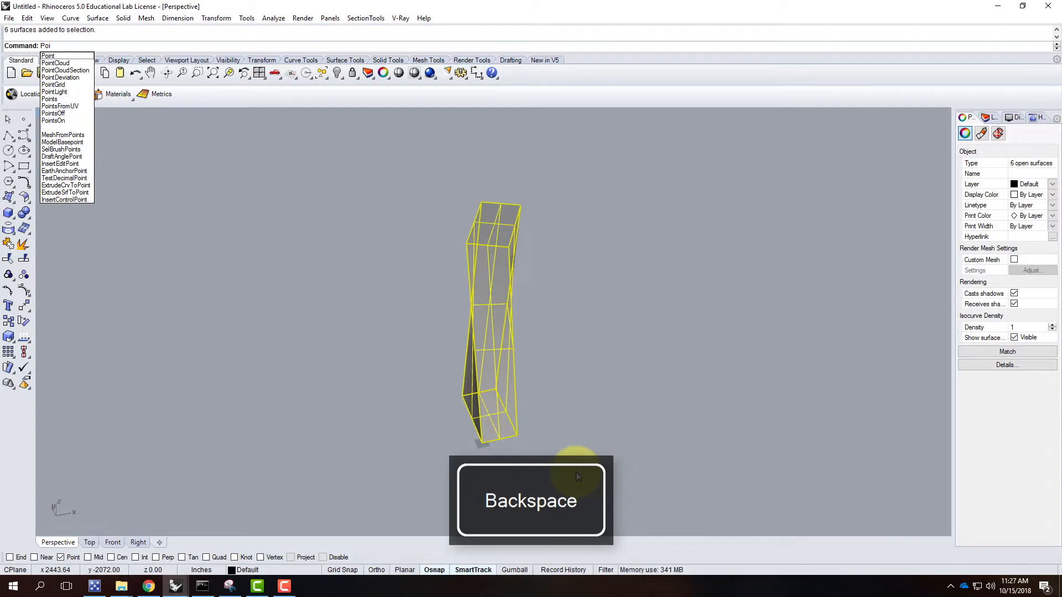
type("ntsOn")
key("Return")
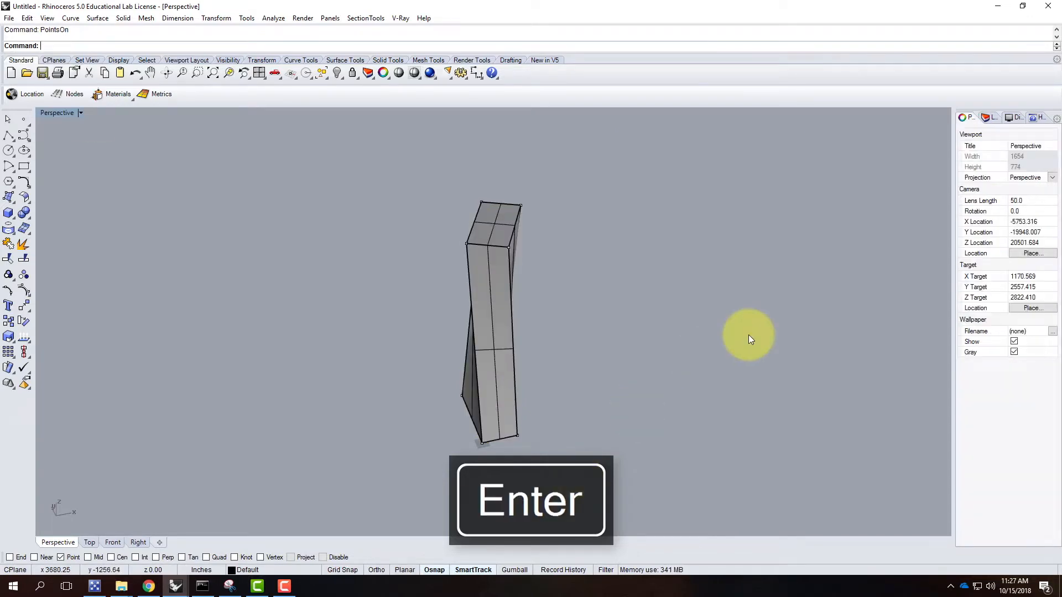
Select the twisted tower's top control points, then its bottom ones, to check they are editable, and clear the selection
left_click_drag(360, 145, 566, 272)
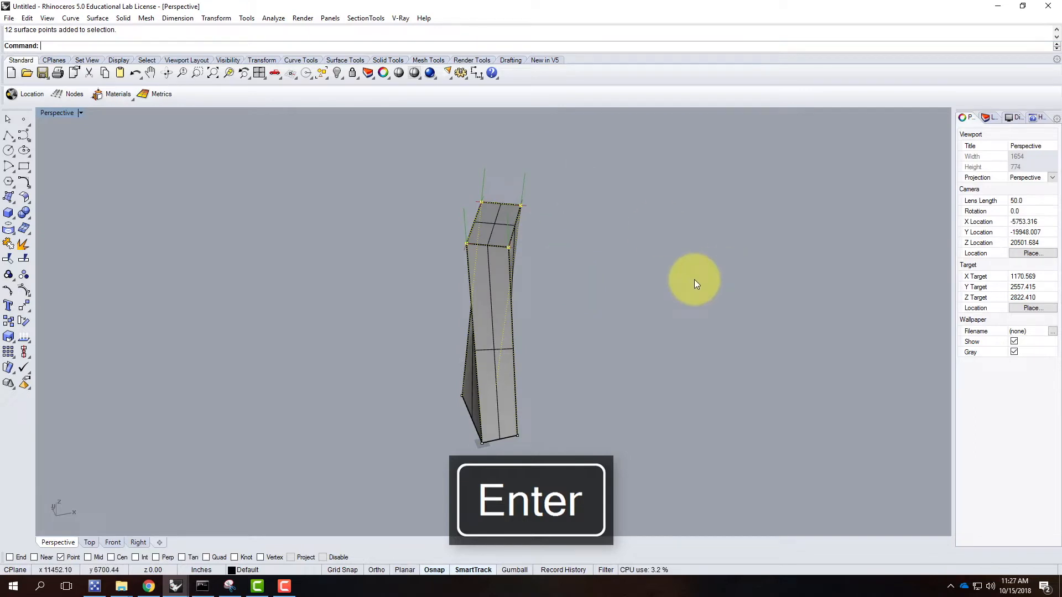
left_click(693, 279)
scroll(453, 260, "down", 5)
scroll(455, 263, "up", 3)
right_click_drag(590, 382, 401, 227)
left_click_drag(390, 154, 545, 259)
left_click_drag(368, 374, 542, 499)
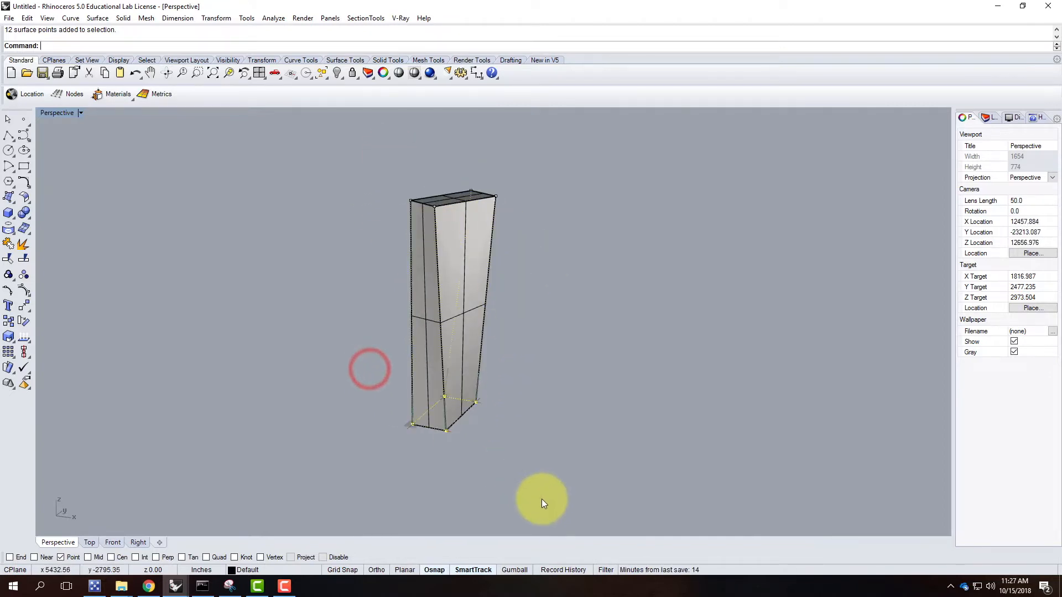
left_click(598, 394)
left_click(544, 329)
left_click(8, 213)
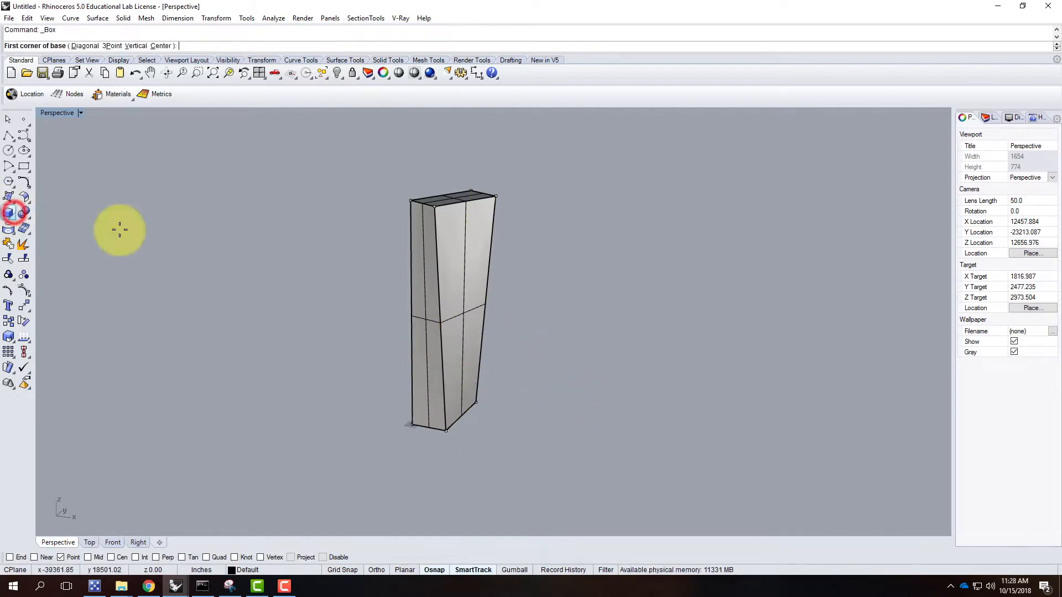
left_click(543, 448)
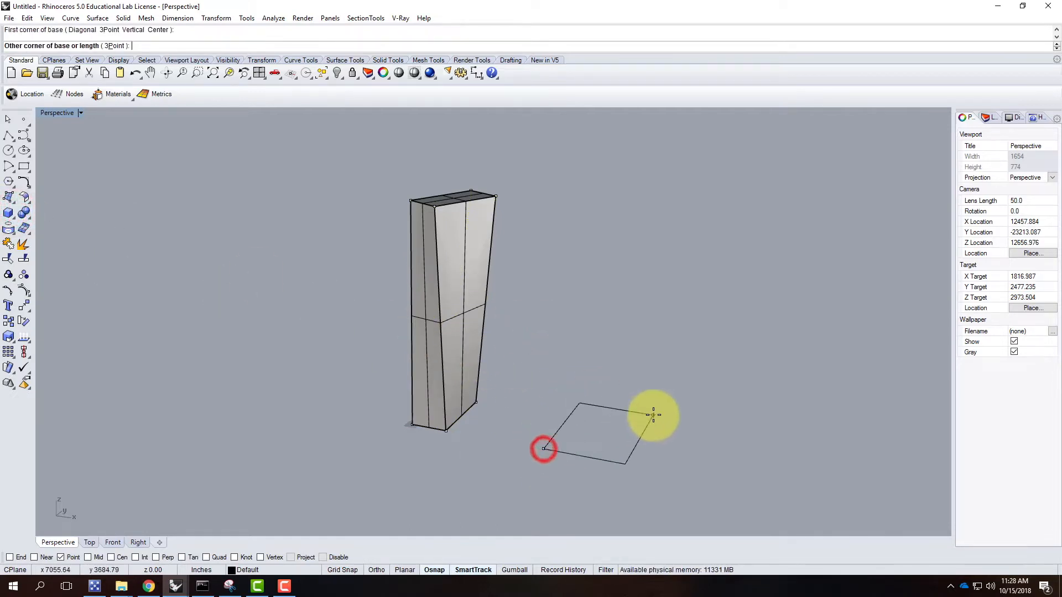
type("@2100',200'")
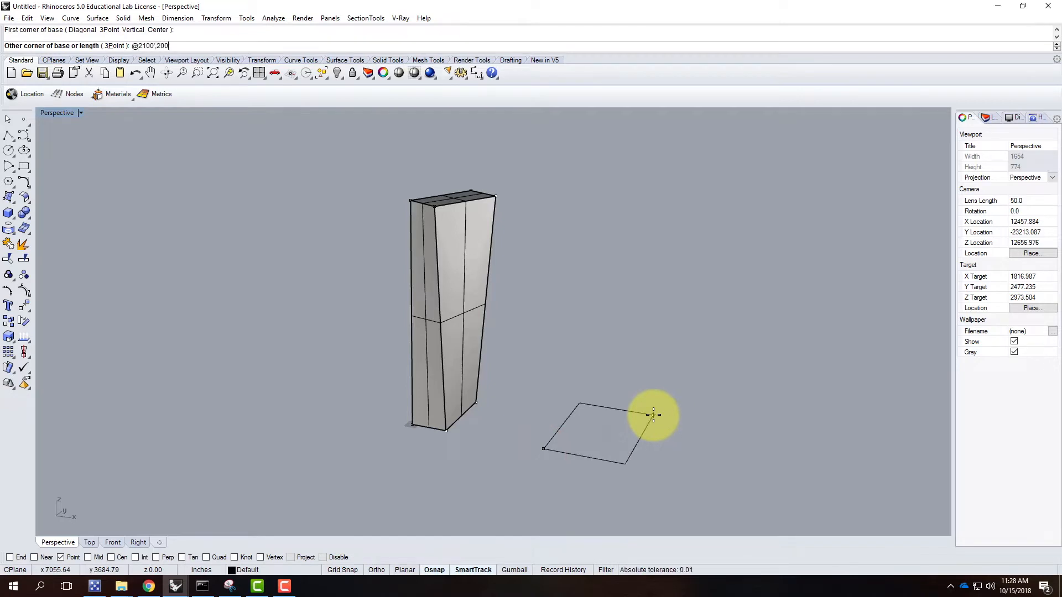
key("Return")
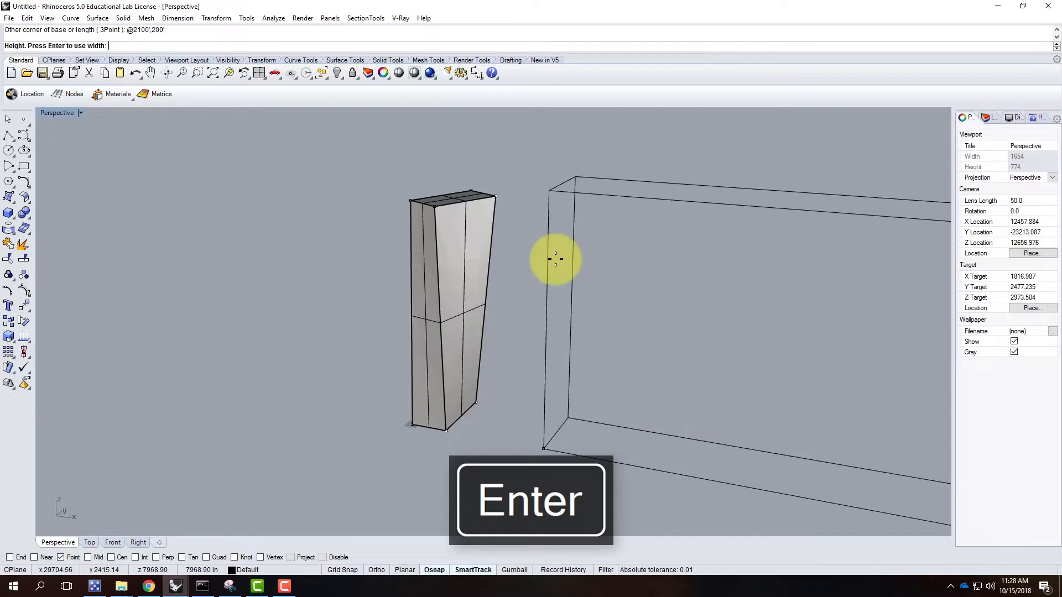
key("ctrl+z")
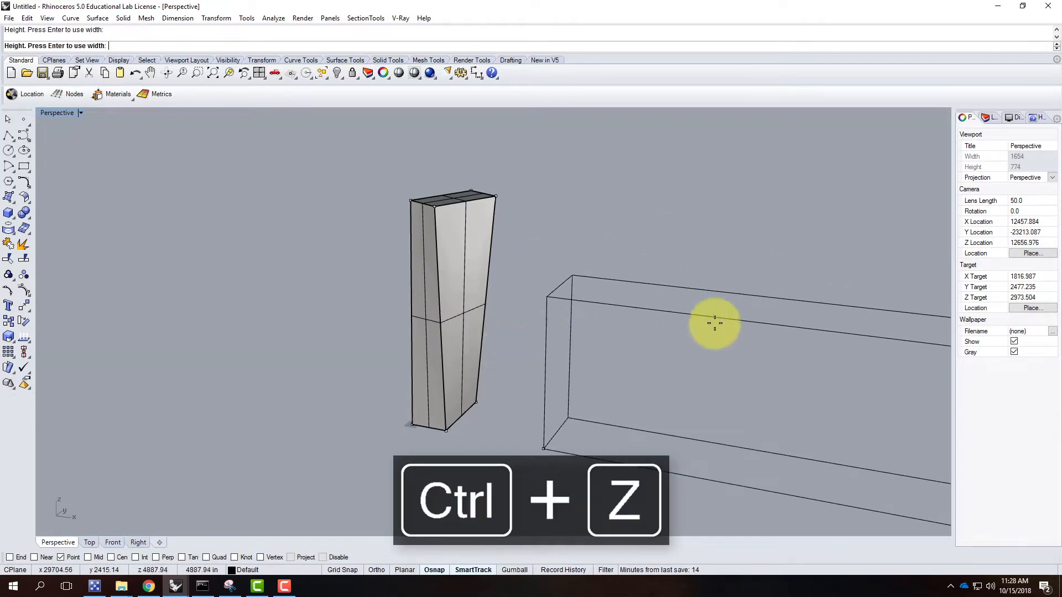
key("Escape")
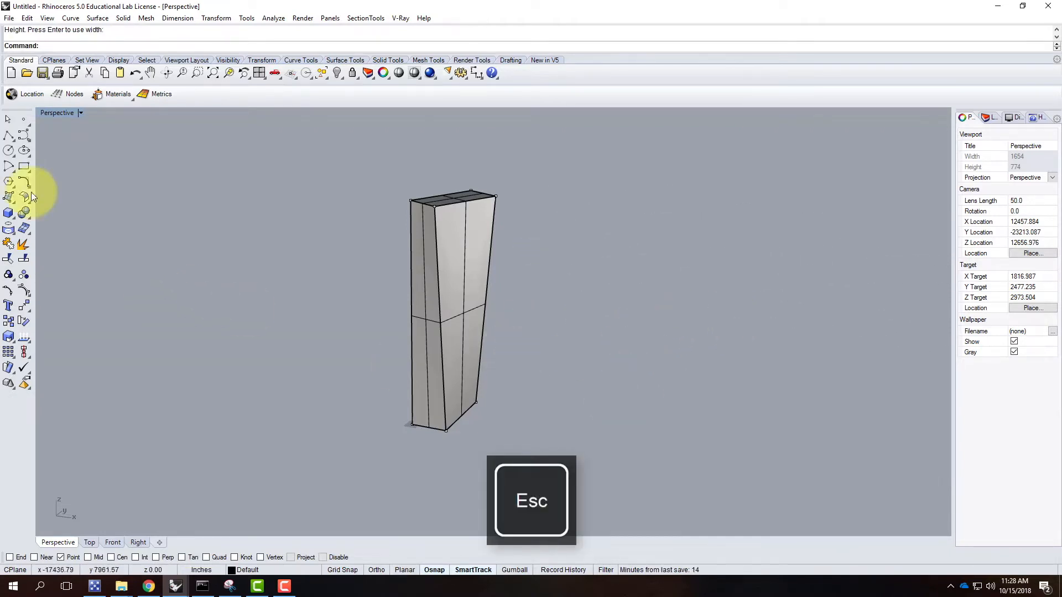
Create a box with a 100' by 200' base and 600' height beside the twisted tower
left_click(8, 213)
left_click(523, 438)
type("@100',200'")
key("Return")
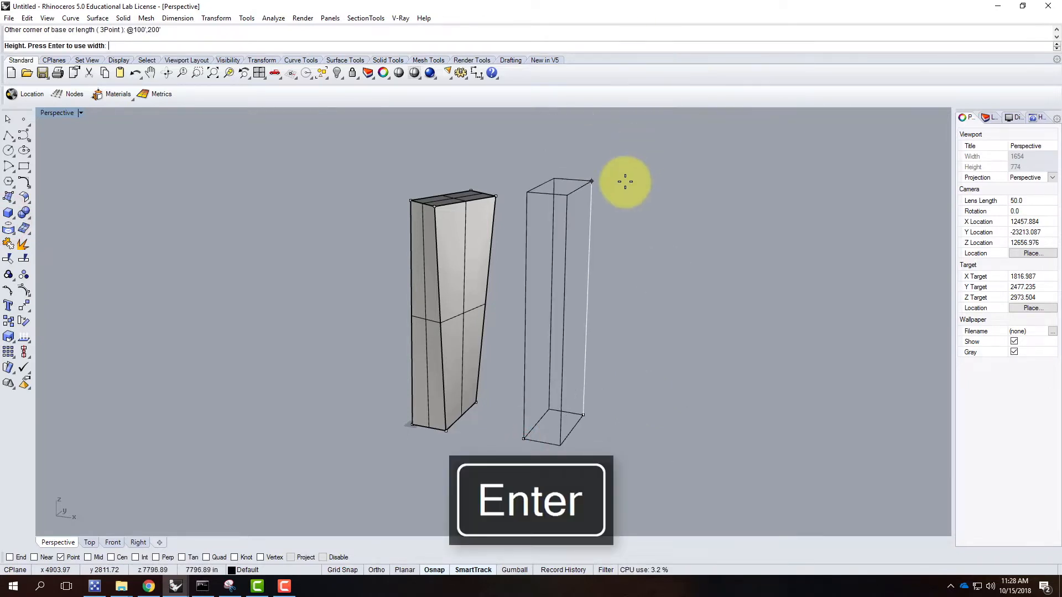
type("600'")
key("Return")
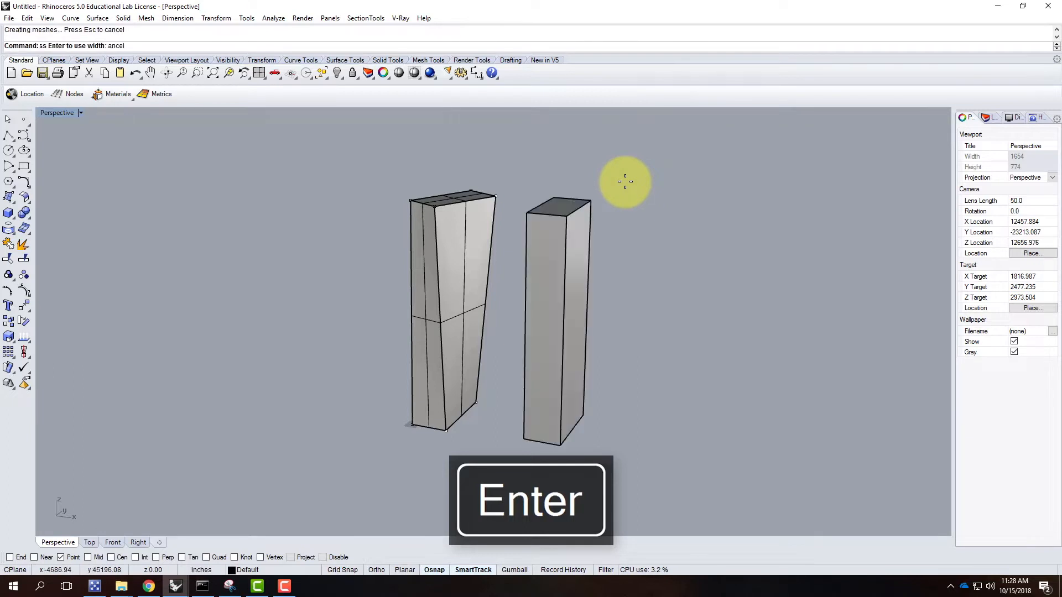
Copy the new box to the opposite side of the twisted tower and clear the selection
left_click(556, 312)
type("copy")
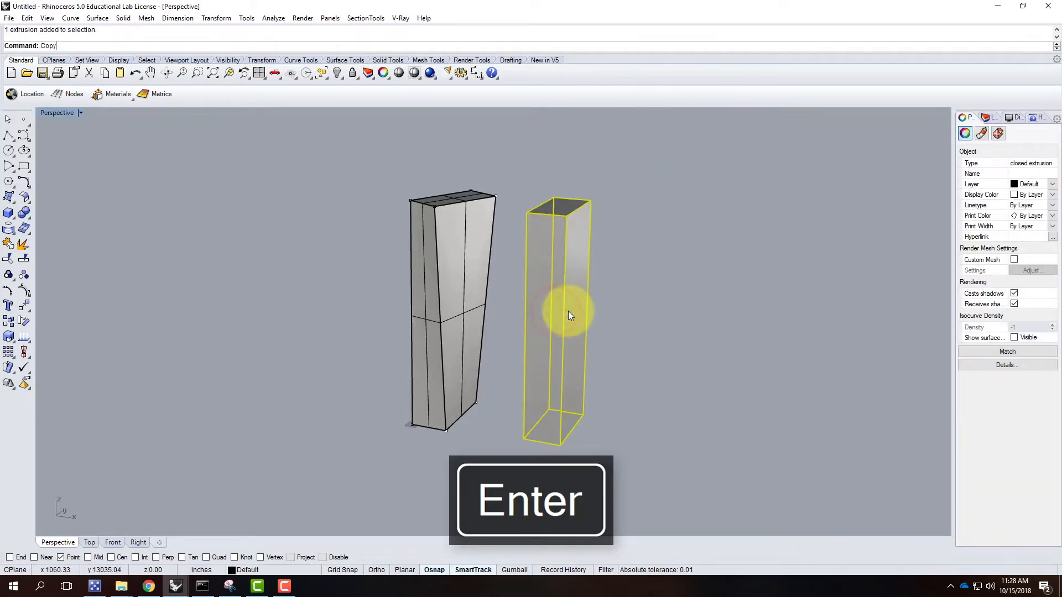
key("Return")
left_click(519, 502)
left_click(291, 462)
key("Escape")
key("Escape")
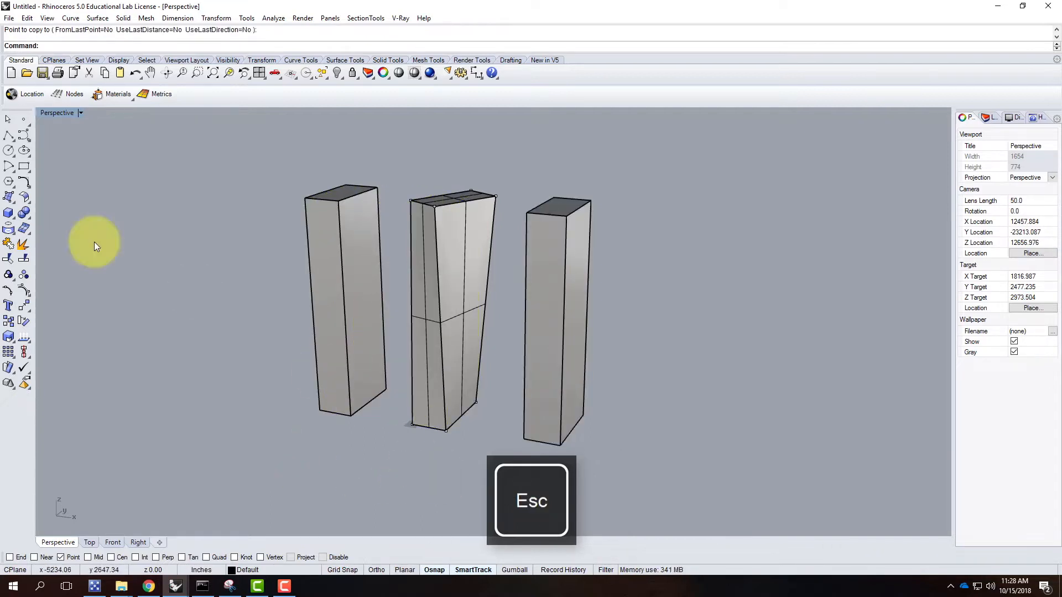
Start Cage Edit on the original 600' box, using its bounding box as control object in the World coordinate system
right_click_drag(577, 253, 547, 289)
left_click(545, 291)
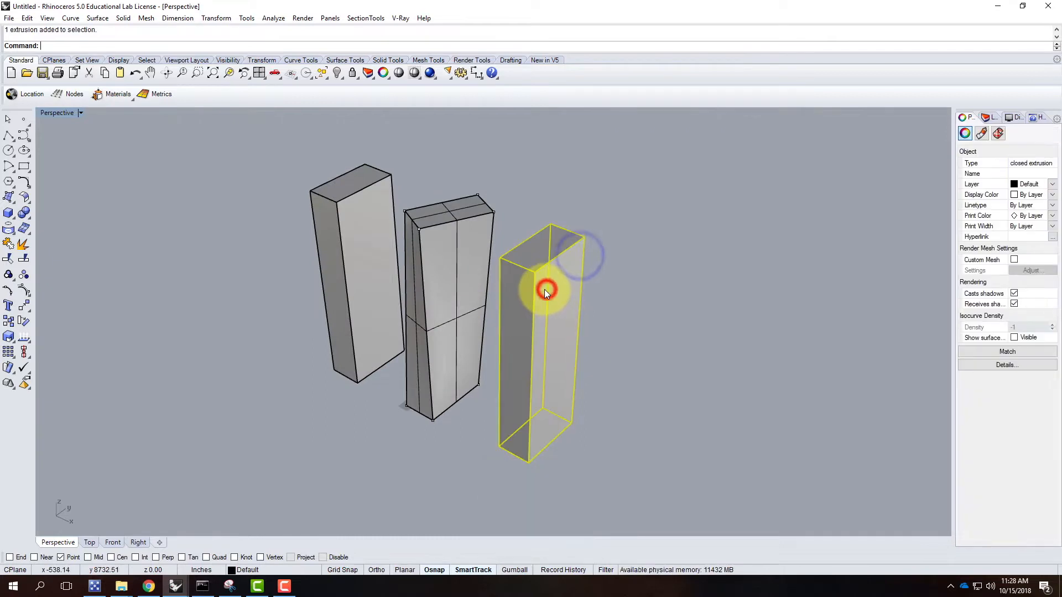
mouse_move(502, 290)
right_mouse_down()
mouse_move(562, 287)
mouse_move(516, 291)
right_mouse_up()
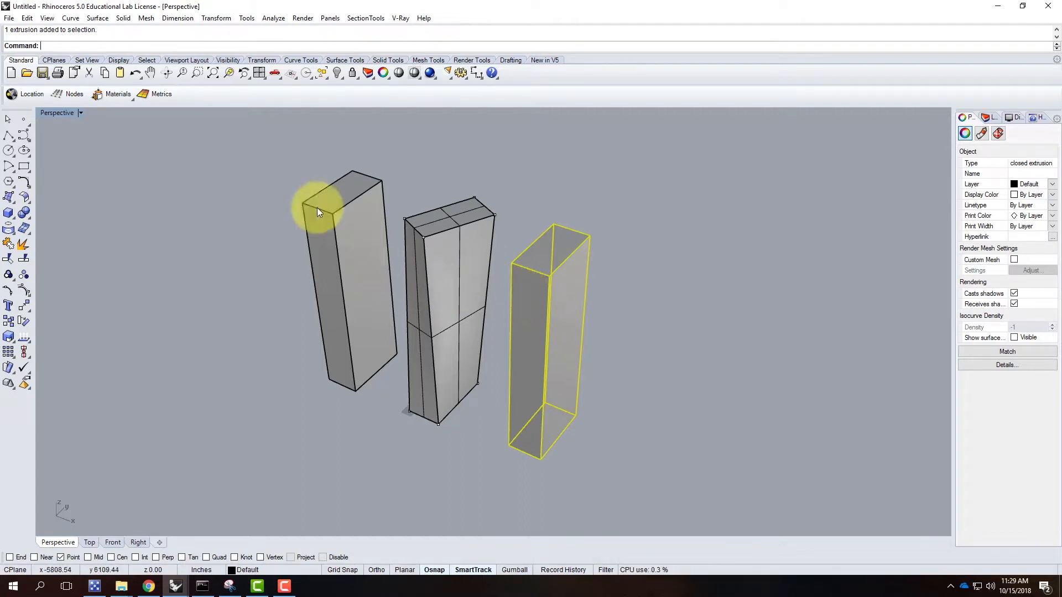
left_click(212, 19)
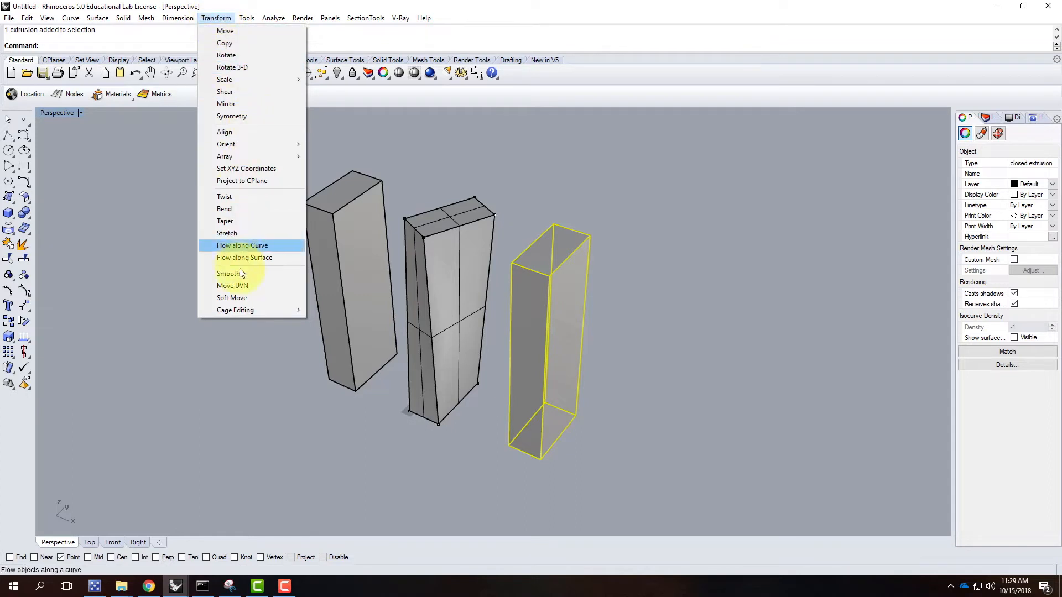
mouse_move(240, 311)
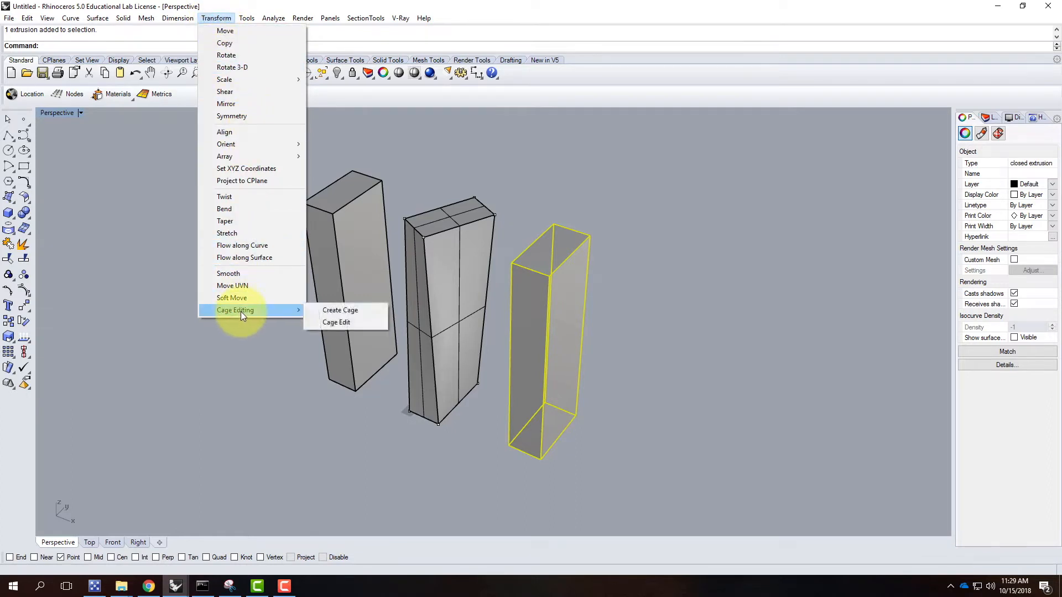
left_click(346, 322)
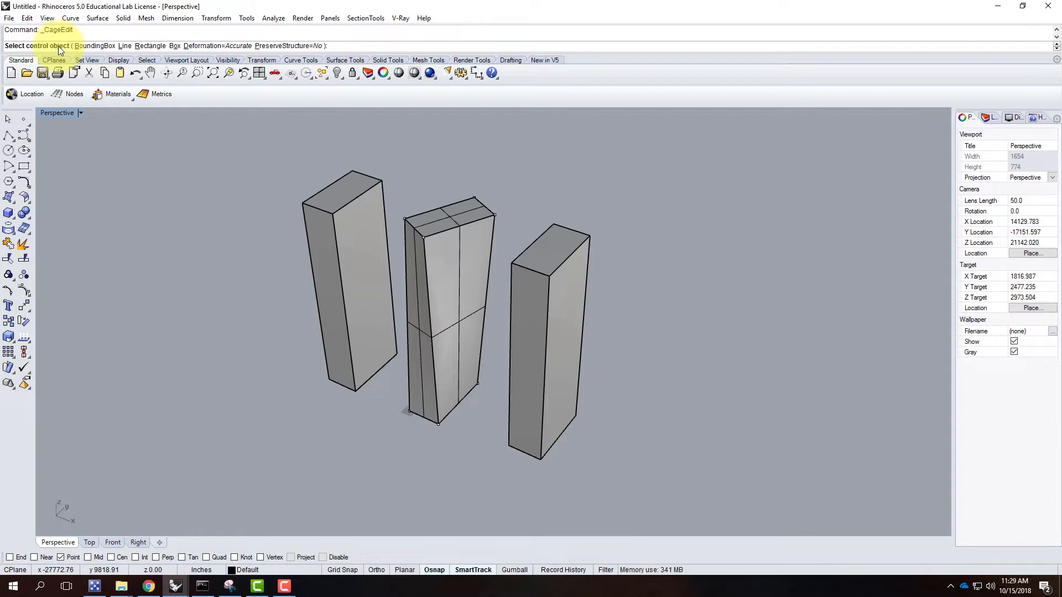
left_click(97, 46)
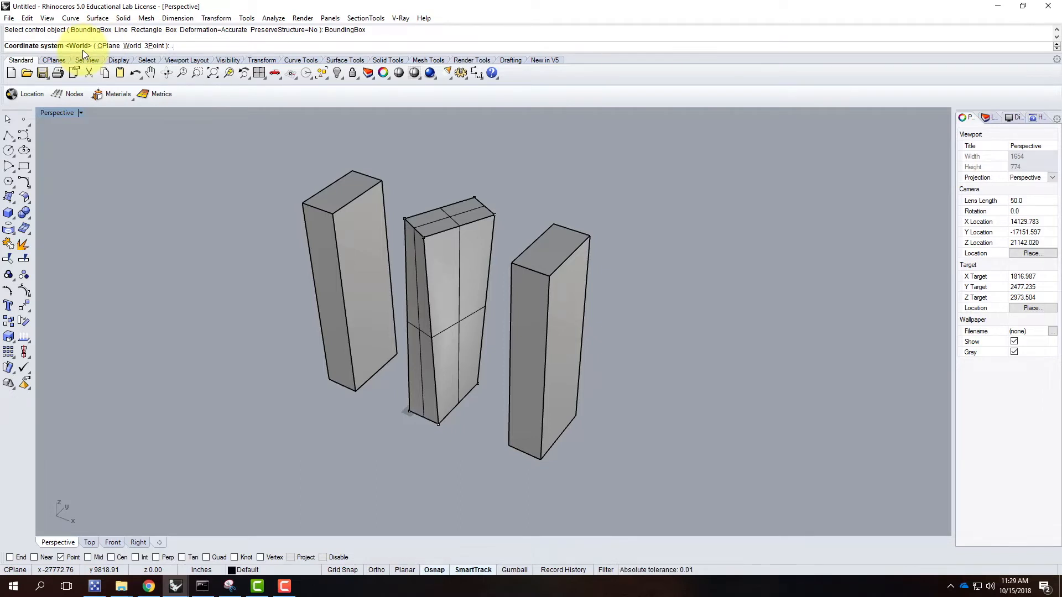
key("Return")
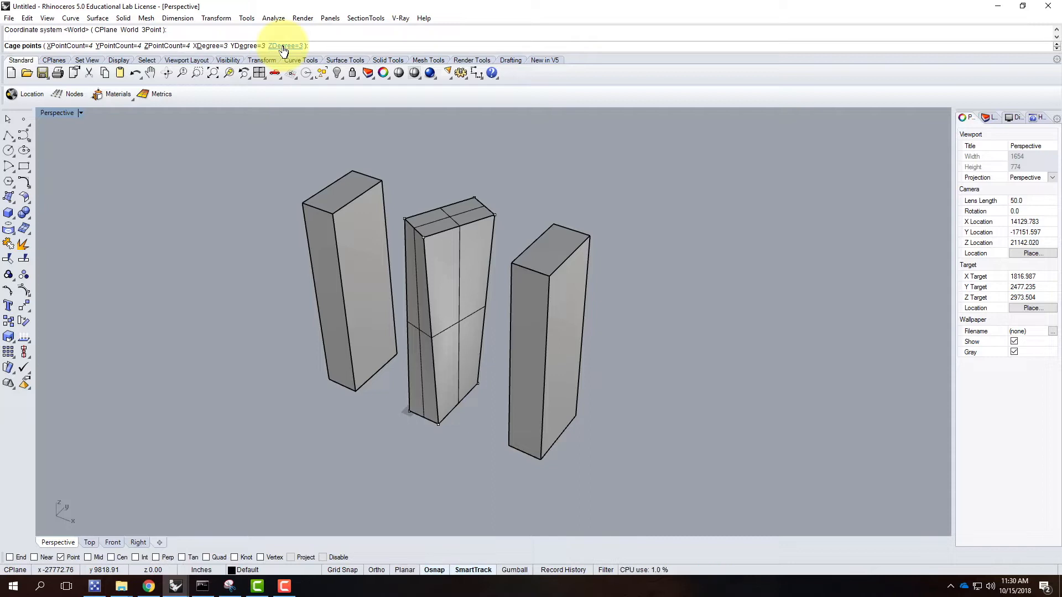
Set the cage's X point count and Y point count to 2 each
left_click(64, 47)
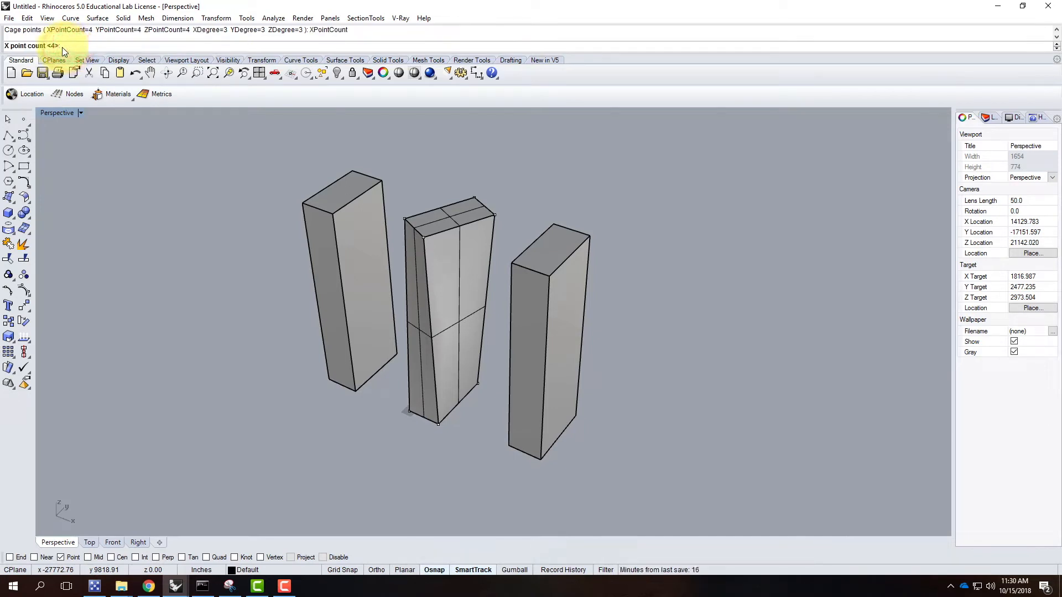
type("2")
key("Return")
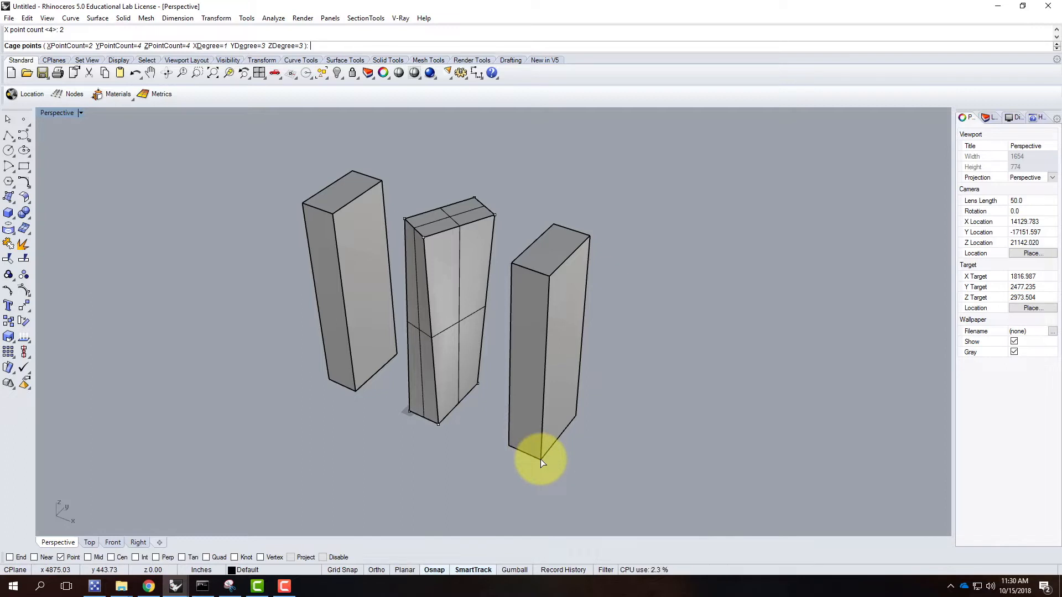
left_click(111, 47)
type("2")
key("Return")
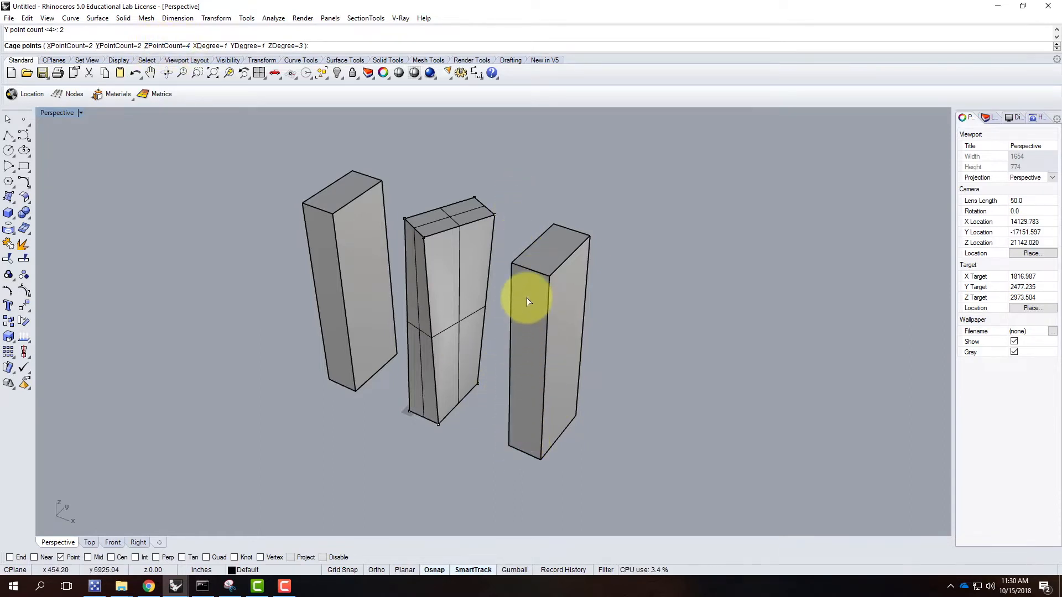
left_click(120, 46)
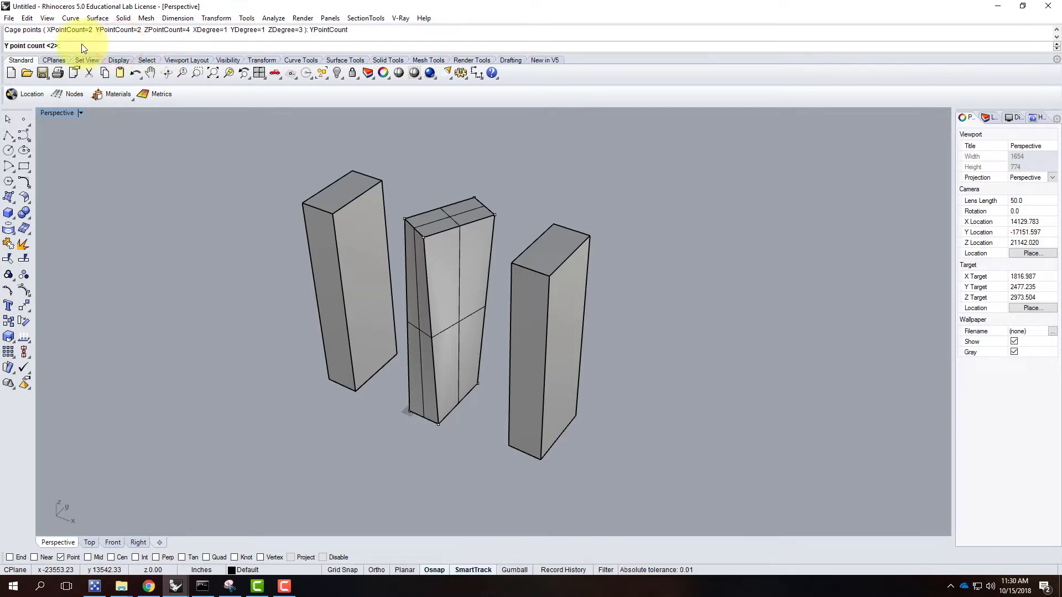
key("Return")
Set the cage's Z point count to 3 and Z degree to 1, and create it with the Global edit region
left_click(161, 46)
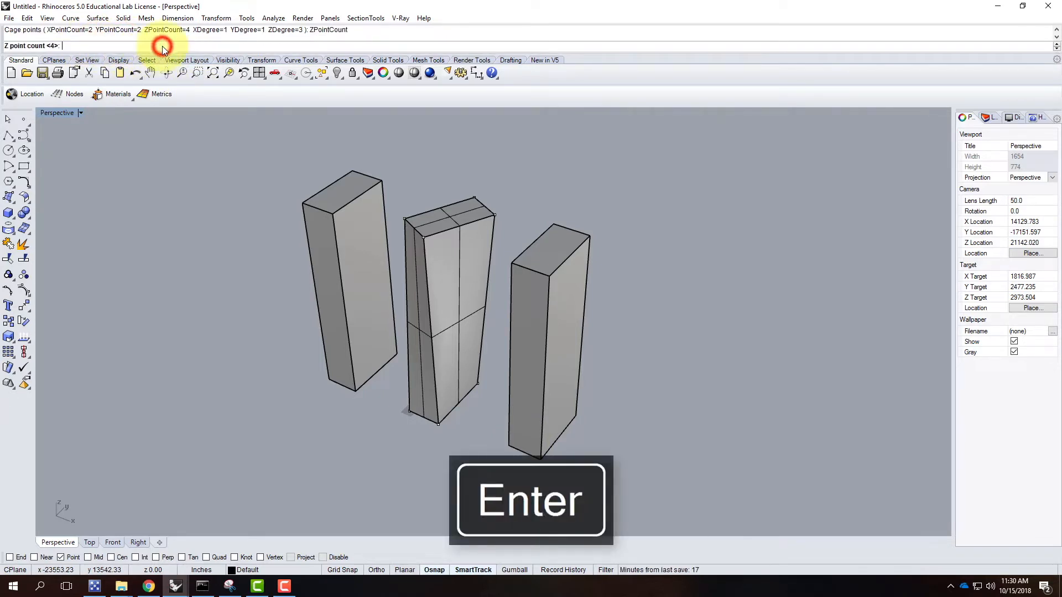
type("3")
key("Return")
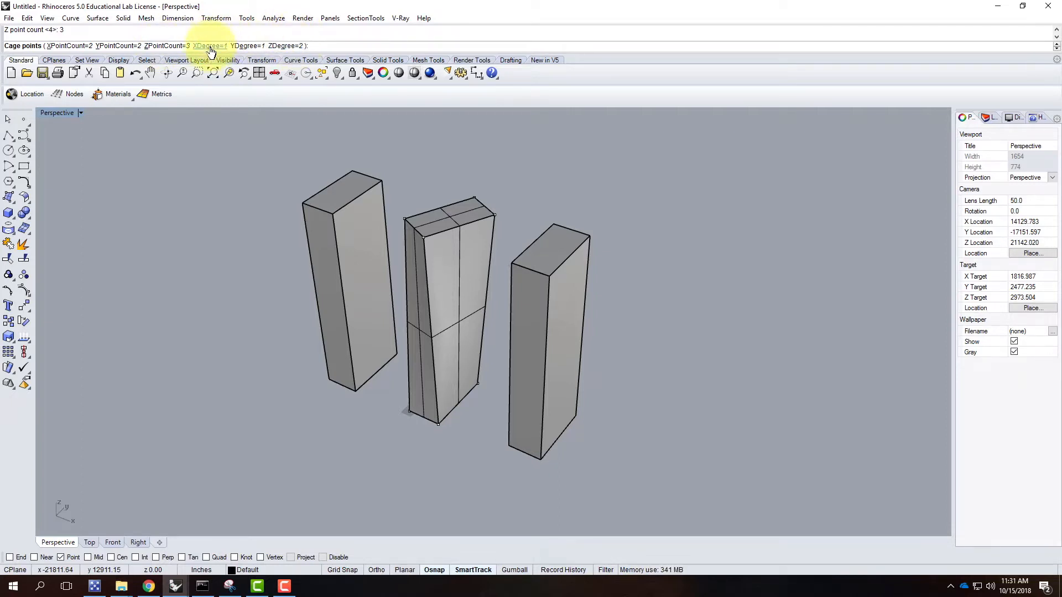
left_click(285, 45)
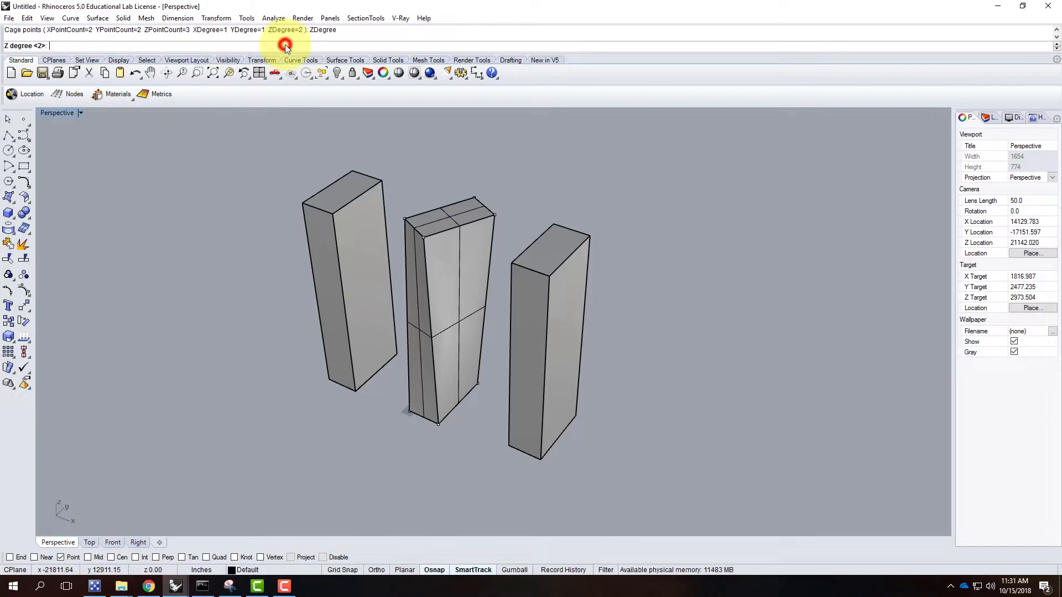
type("1")
key("Return")
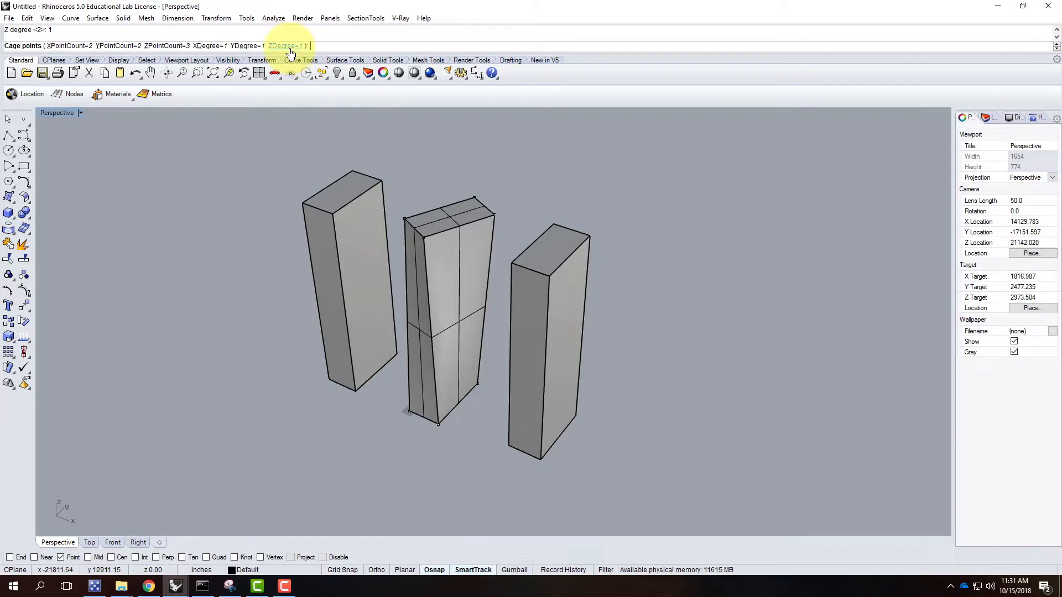
key("Return")
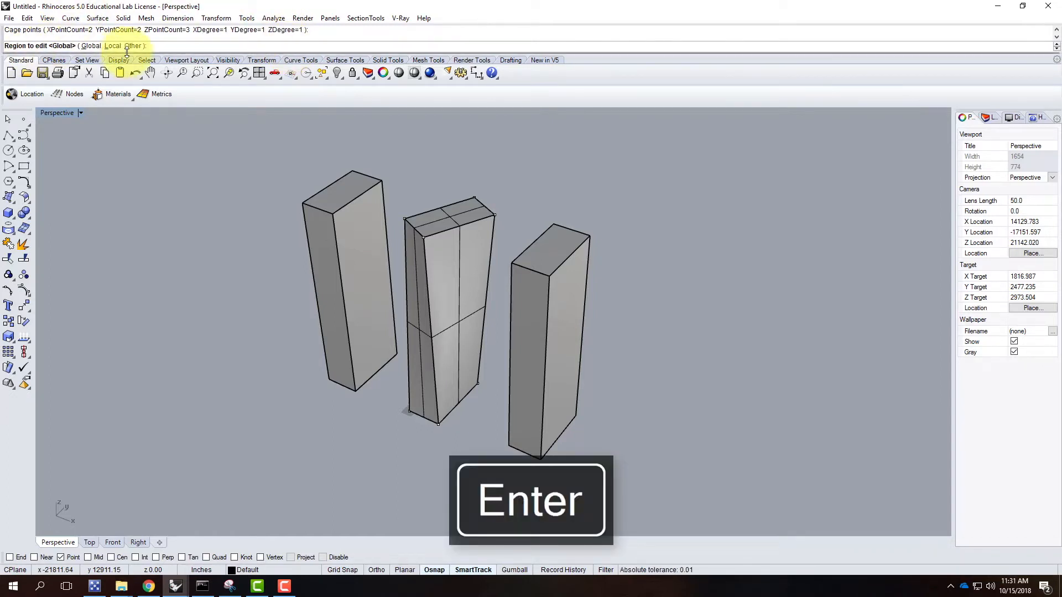
key("Return")
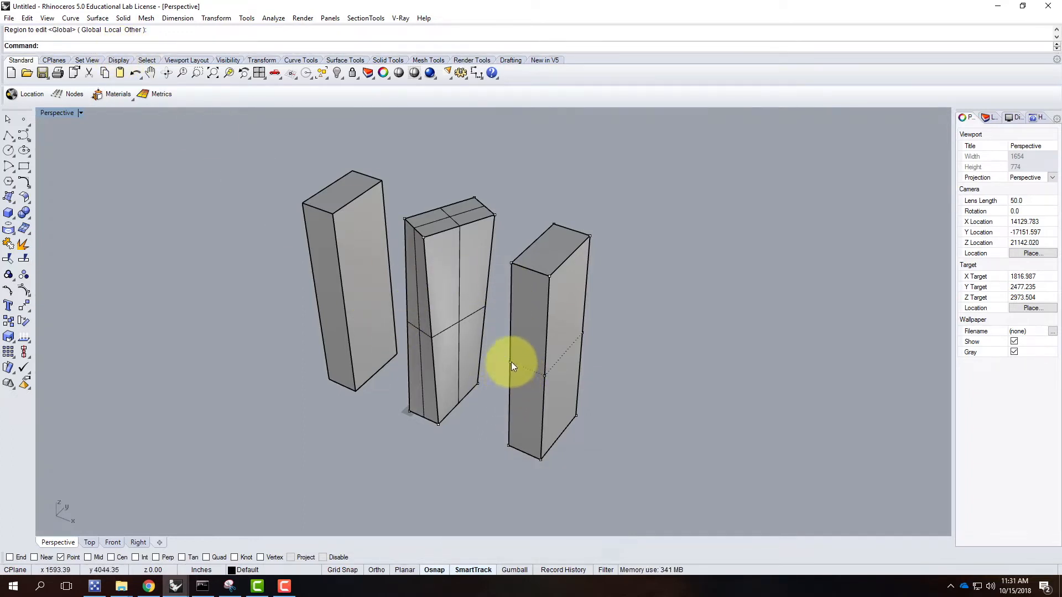
Select the four mid-height cage points of the caged box and rotate them by about 349 degrees around the rear corner point
left_click_drag(502, 184, 619, 483)
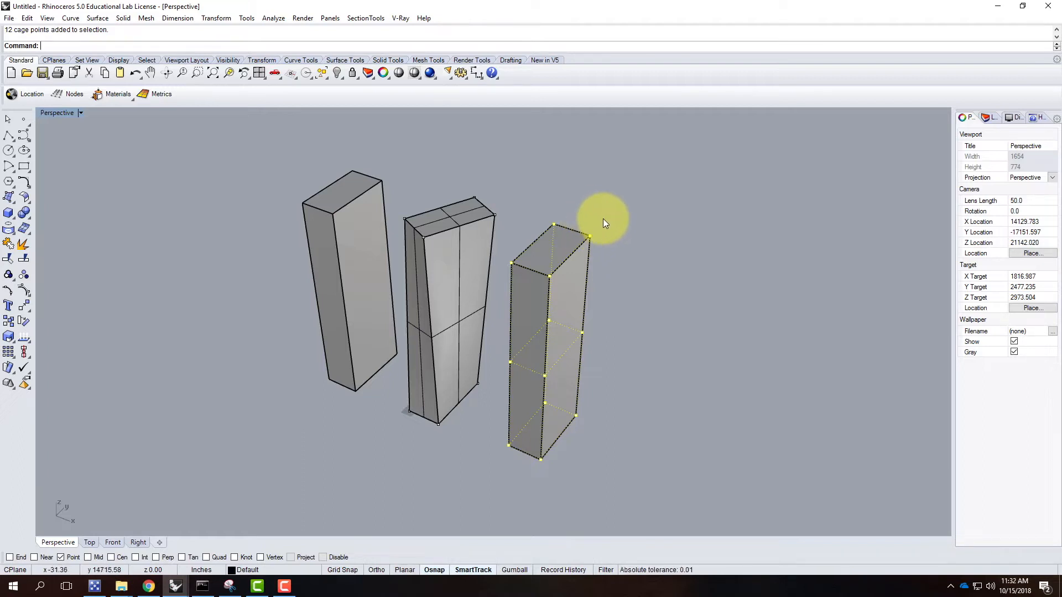
mouse_move(594, 283)
right_mouse_down()
mouse_move(623, 284)
mouse_move(628, 270)
right_mouse_up()
right_click_drag(668, 315, 606, 313)
left_click(507, 294)
left_click_drag(510, 293, 601, 367)
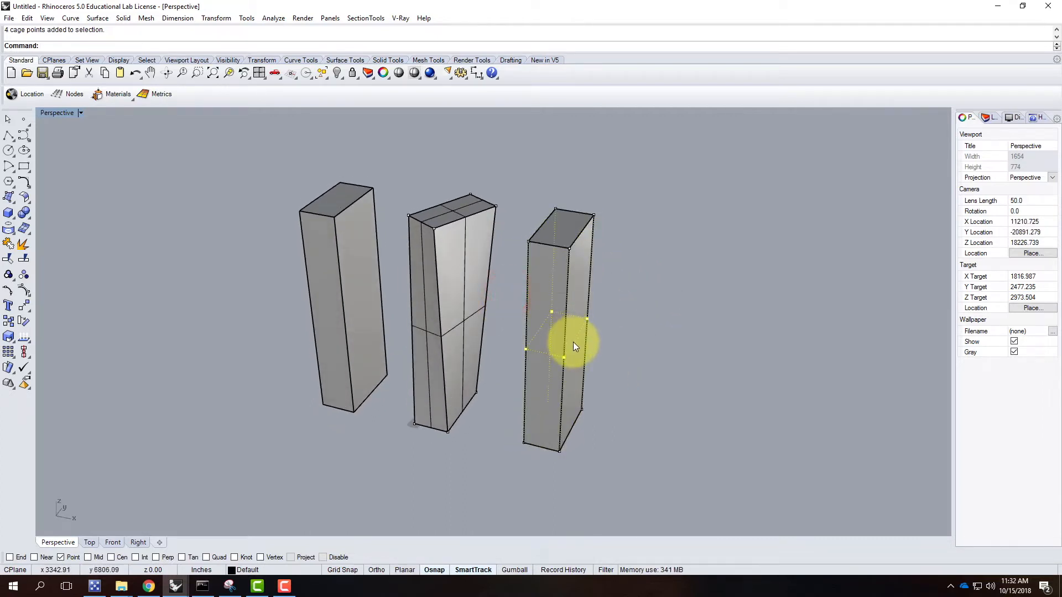
type("rotate")
key("Return")
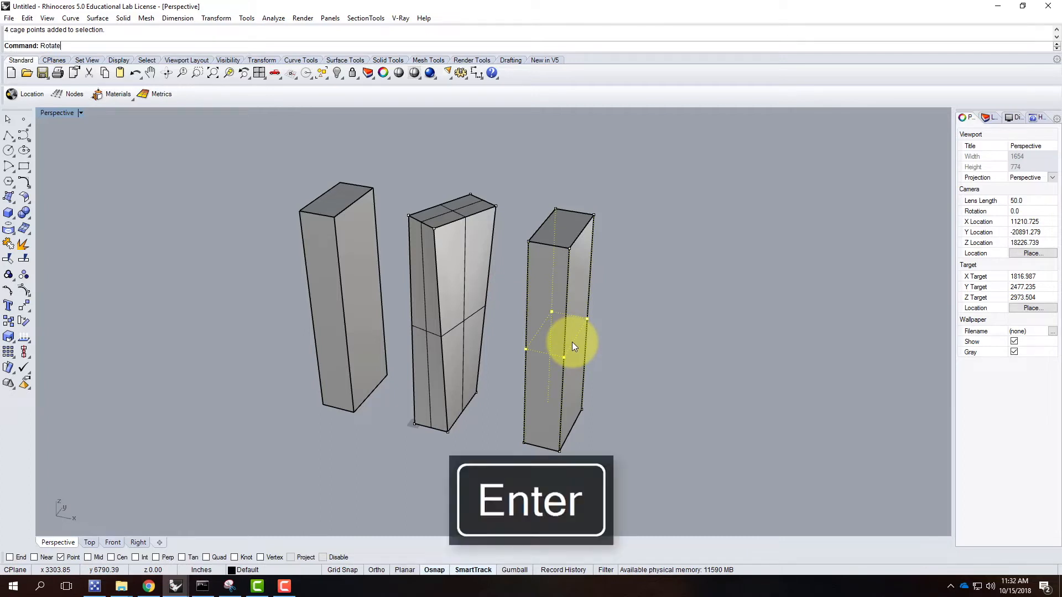
left_click(586, 319)
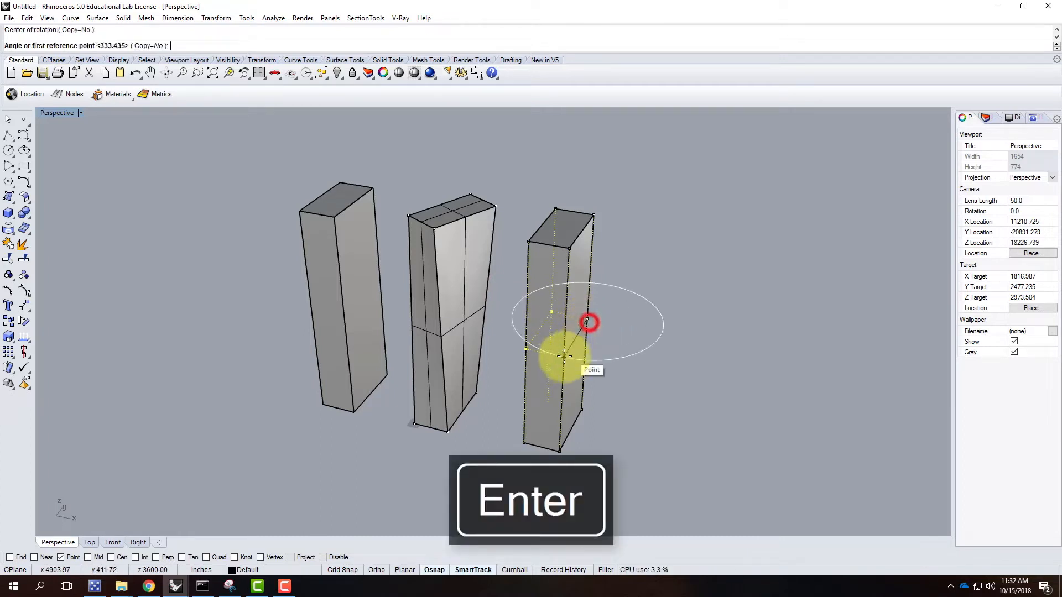
left_click(561, 359)
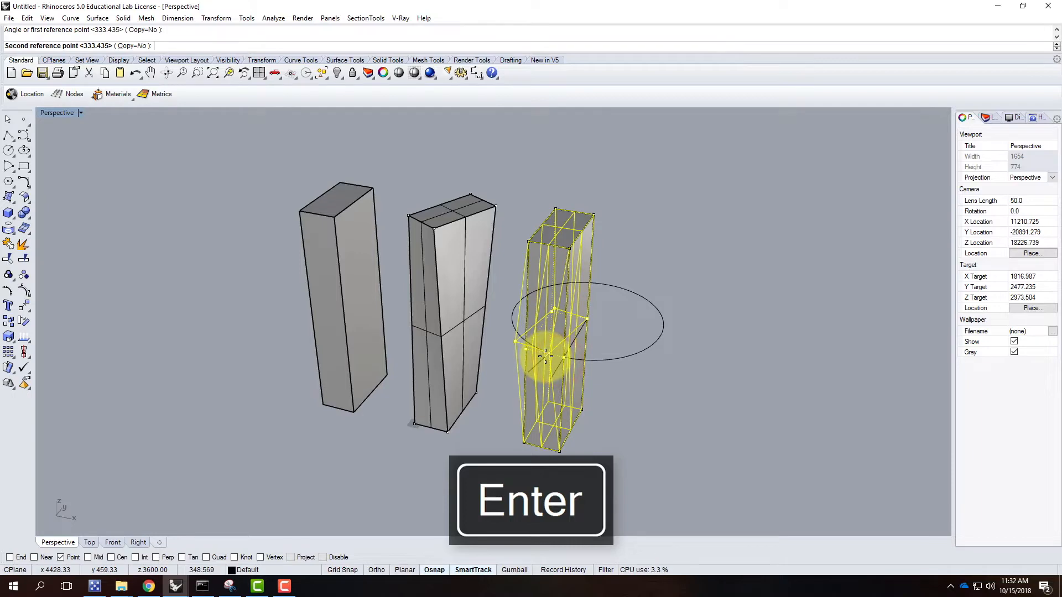
left_click(547, 354)
mouse_move(607, 400)
right_mouse_down()
mouse_move(360, 379)
mouse_move(604, 379)
right_mouse_up()
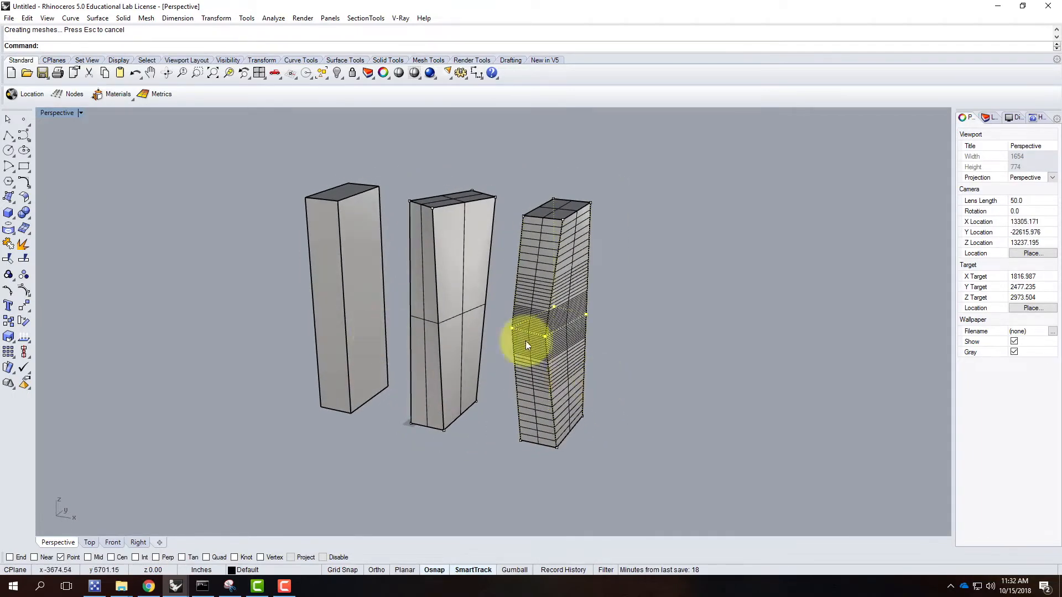
Select the upper cage points of the box and rotate them slightly around the top rear corner point using reference points
left_click_drag(527, 187, 637, 317)
type("rotate")
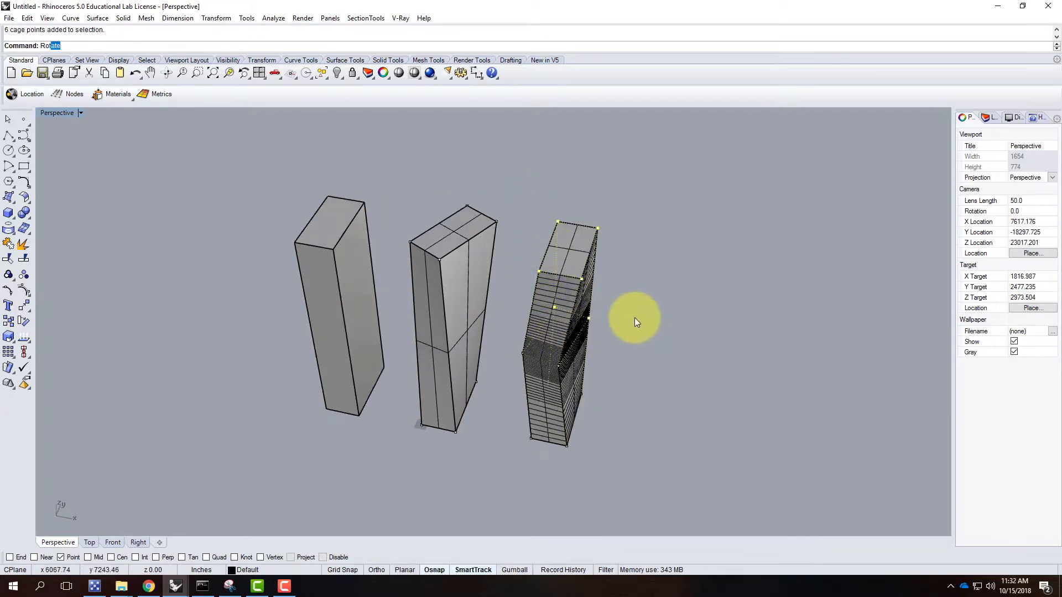
key("Return")
left_click(597, 227)
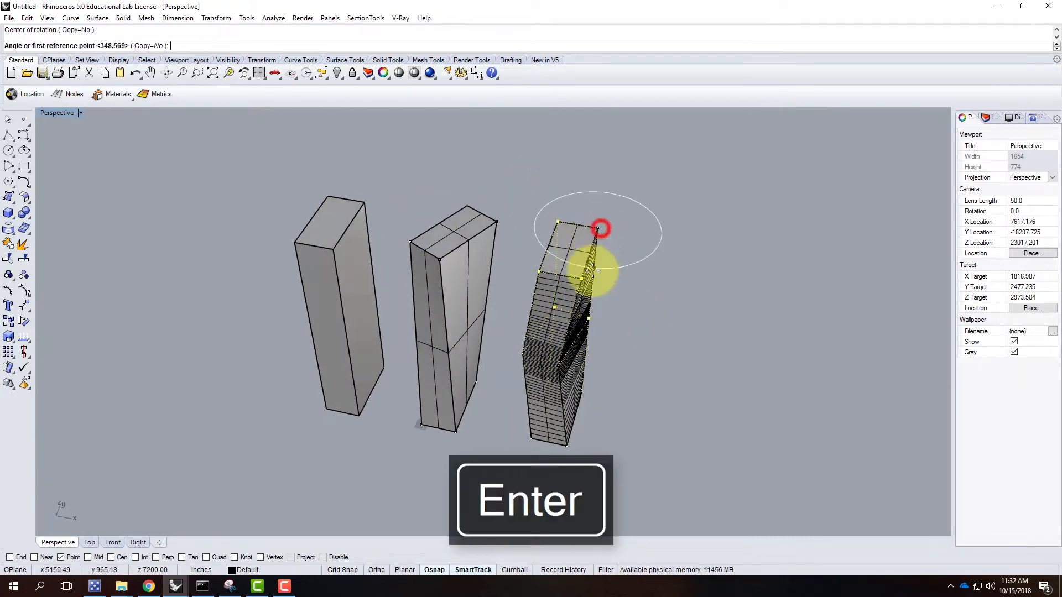
left_click(584, 282)
left_click(602, 284)
right_click_drag(710, 372, 699, 326)
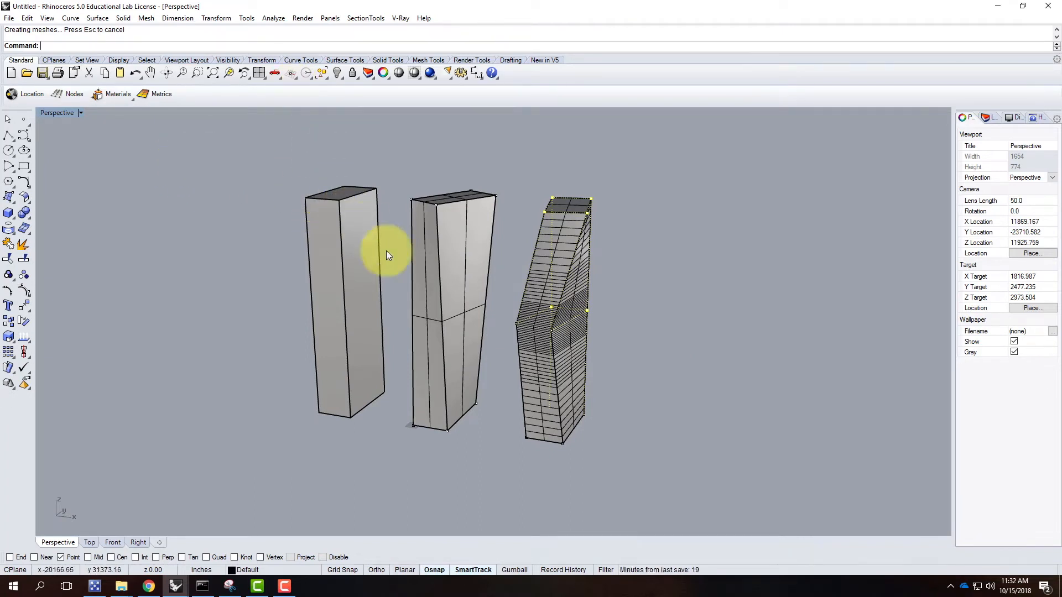
right_click_drag(535, 305, 532, 326)
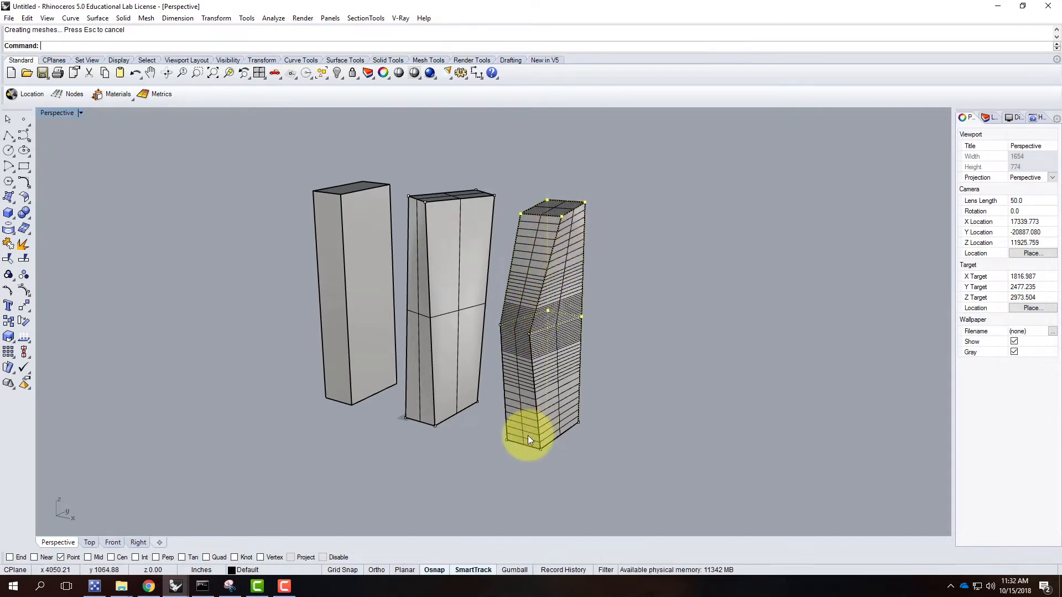
Move the top rear corner cage point of the reshaped box slightly outward
right_click_drag(570, 214, 596, 256)
left_click(596, 259)
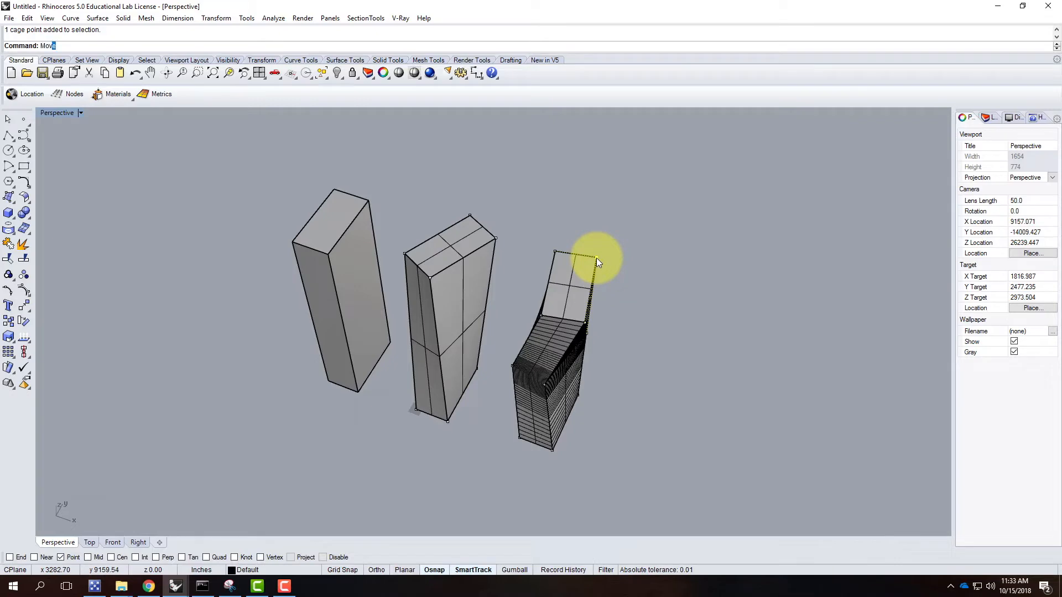
type("Mov")
key("Return")
left_click(636, 288)
left_click(650, 281)
right_click_drag(692, 318, 386, 230)
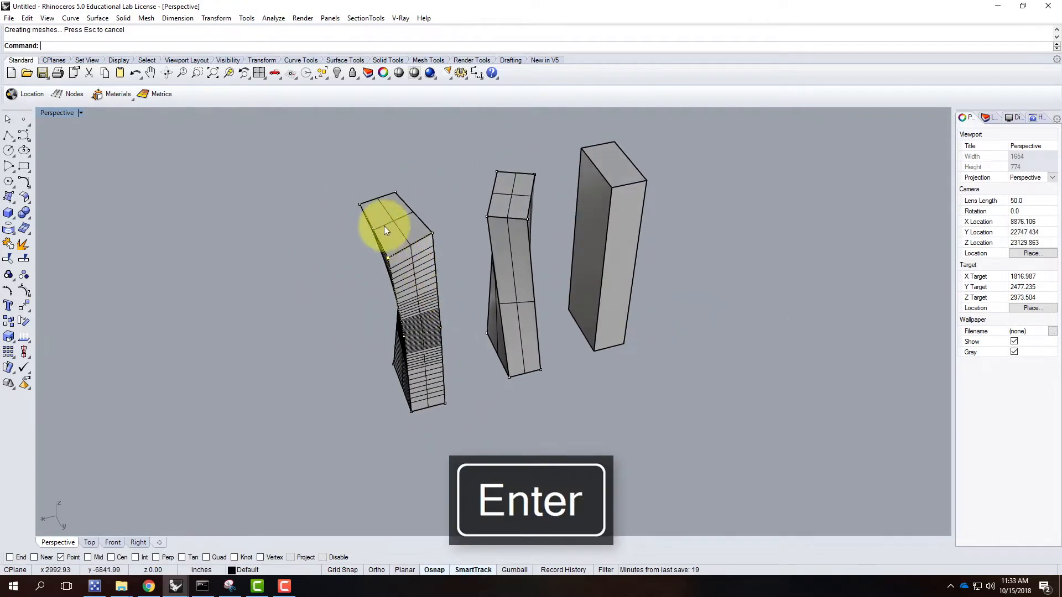
Select two mid-height cage points on the outer side of the reshaped box and move both outward
right_click_drag(362, 267, 622, 252)
right_click_drag(591, 287, 565, 326)
left_click(561, 314)
left_click(588, 303, "shift")
key("Return")
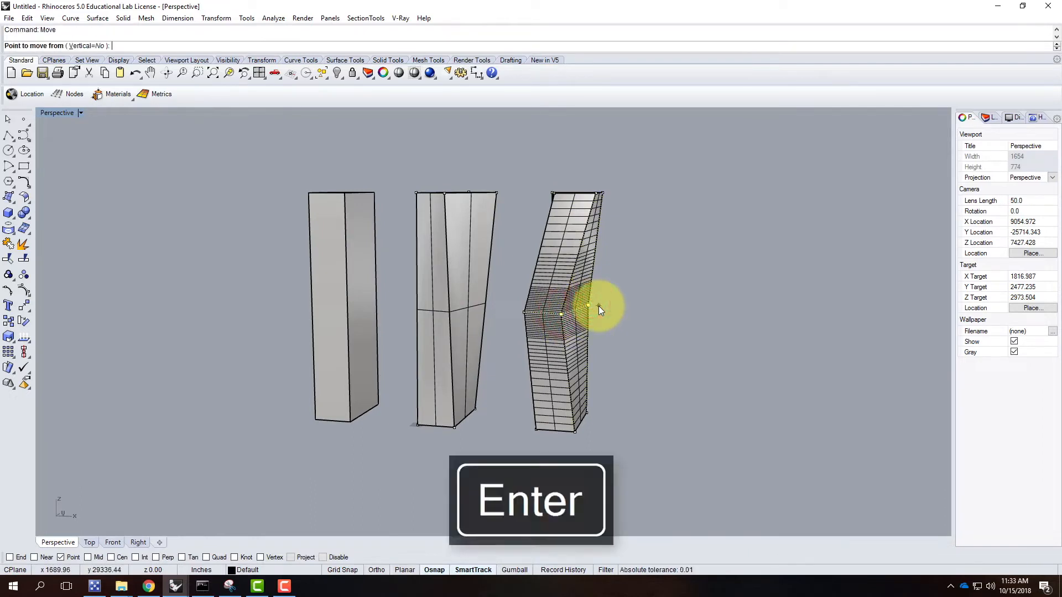
left_click(663, 359)
left_click(691, 359)
right_click_drag(761, 385, 656, 430)
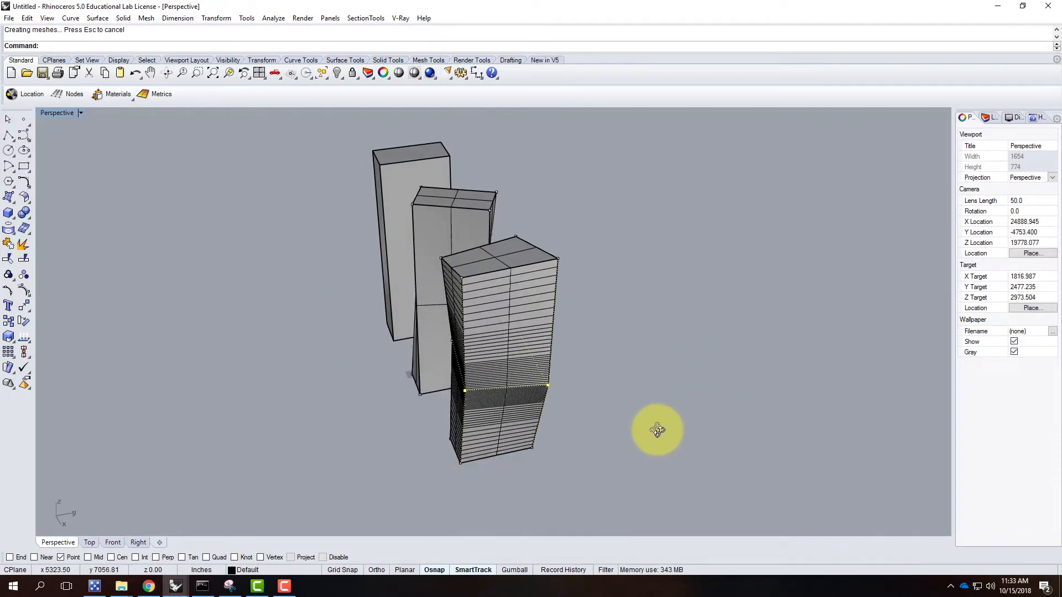
Move the mid-height front corner cage point inward toward the tower's body and clear the selection
right_click_drag(422, 361, 546, 340)
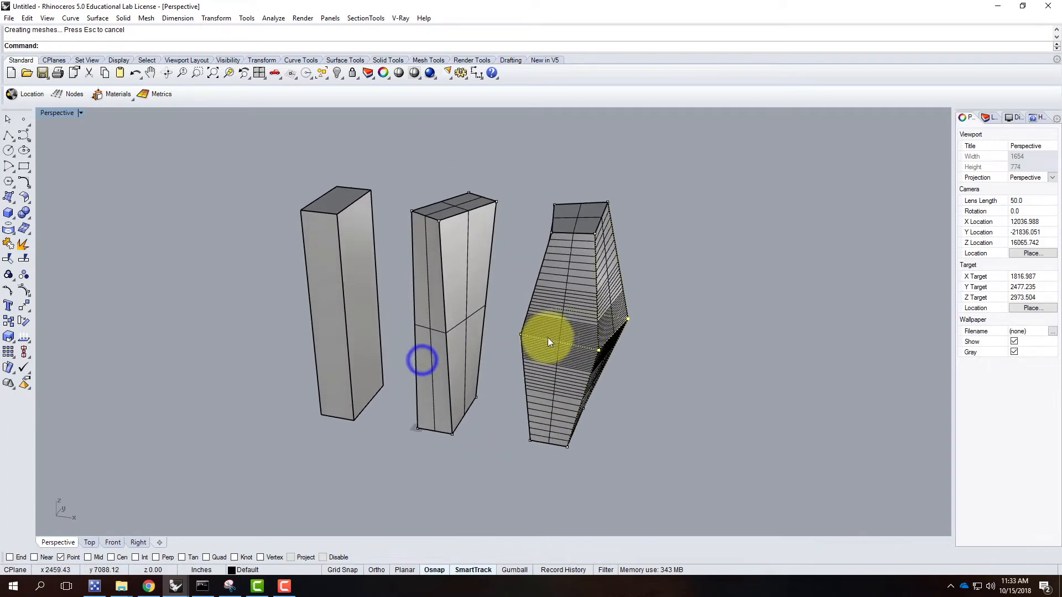
left_click(599, 350)
type("m")
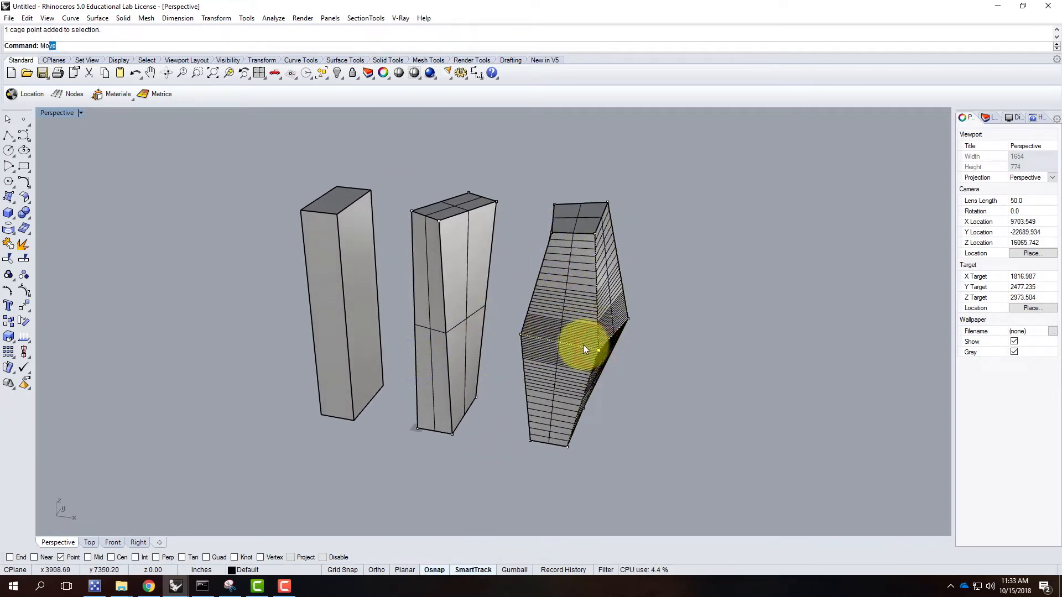
key("Return")
left_click(706, 407)
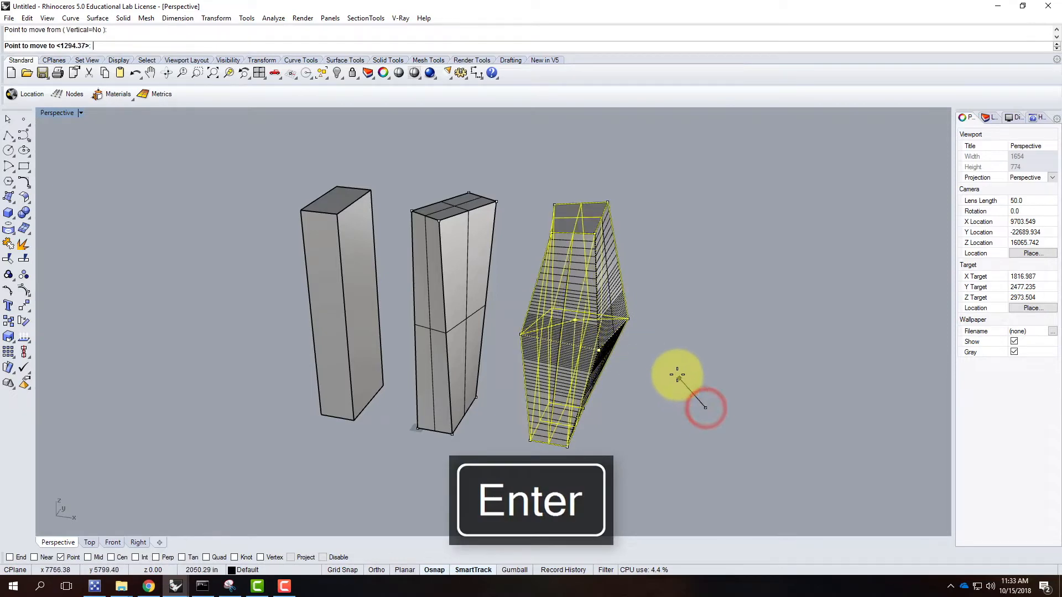
left_click(669, 378)
mouse_move(754, 376)
right_mouse_down()
mouse_move(652, 380)
mouse_move(543, 328)
mouse_move(602, 239)
mouse_move(664, 288)
right_mouse_up()
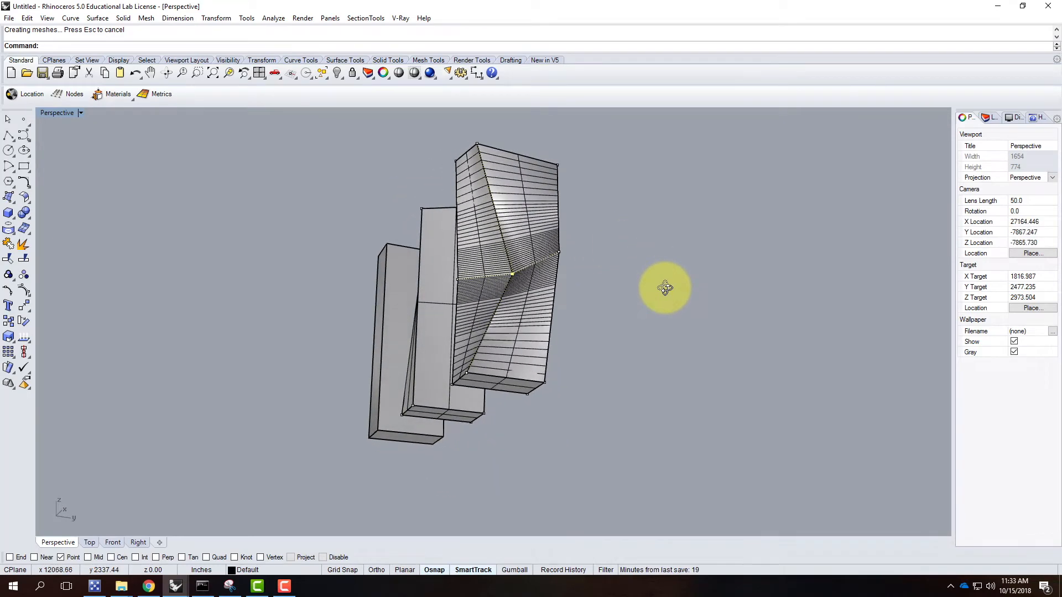
right_click_drag(510, 254, 593, 350)
key("Escape")
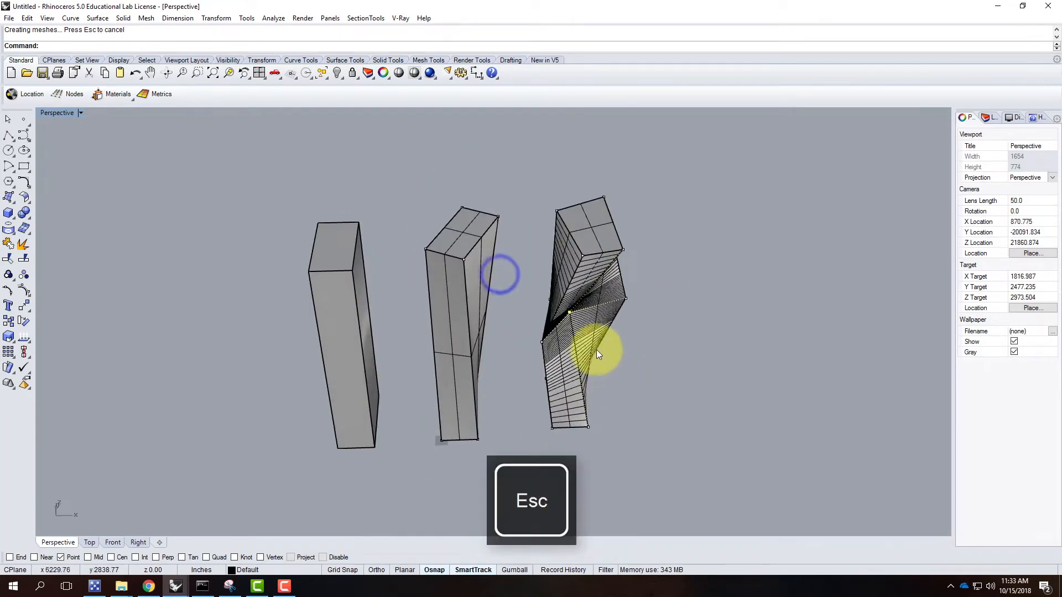
Copy the plain box to the far side of the cage-edited tower and clear the selection
left_click(326, 296)
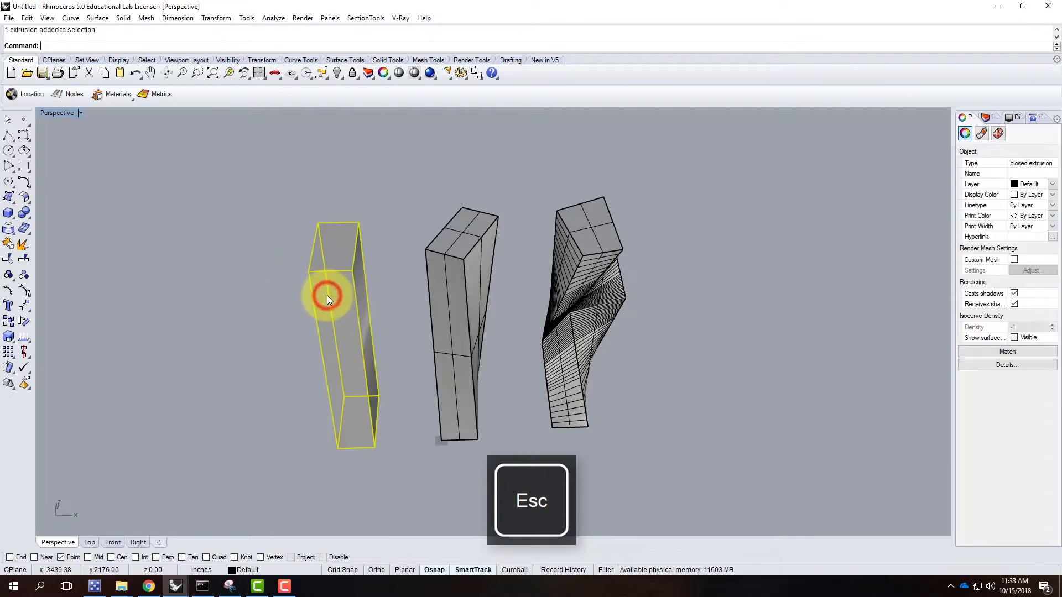
type("Copy")
key("Return")
left_click(355, 458)
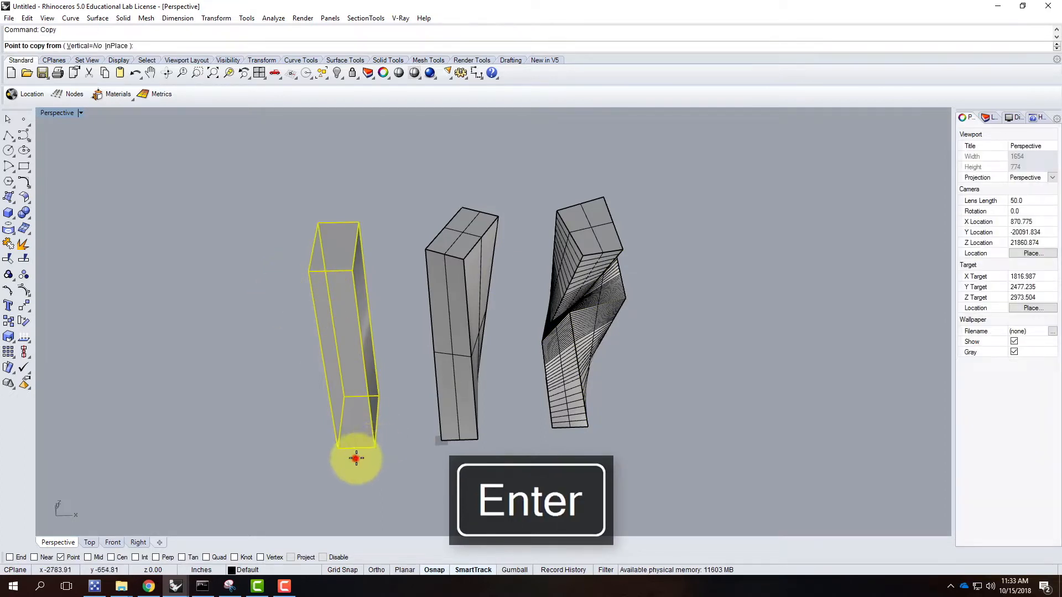
left_click(716, 435)
key("Escape")
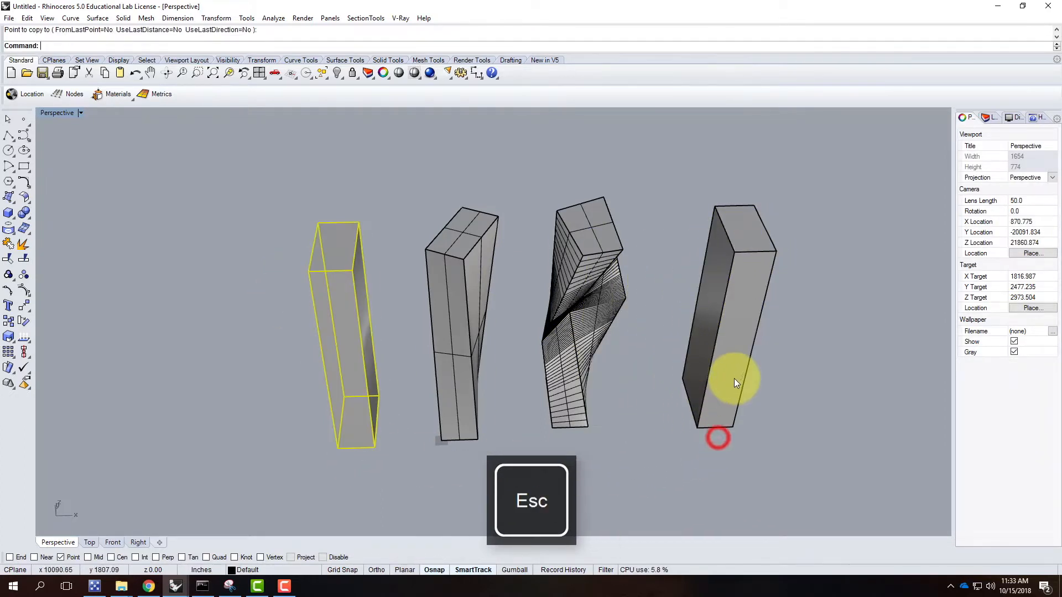
Start Cage Edit on the copied box, using its bounding box as control object in the World coordinate system
scroll(321, 372, "down", 4)
scroll(576, 351, "up", 5)
left_click(542, 350)
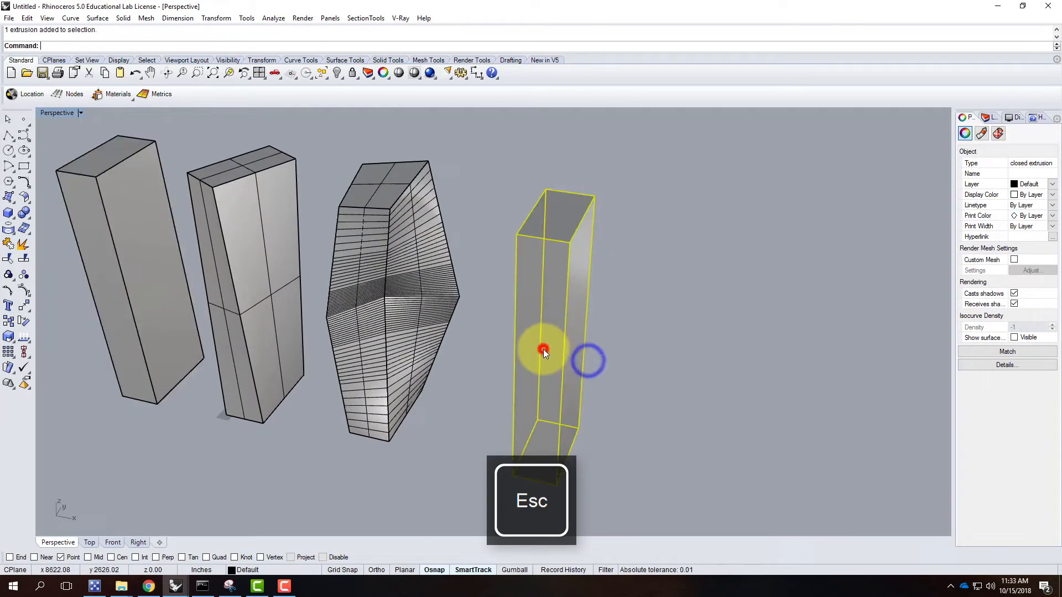
type("CageEdit")
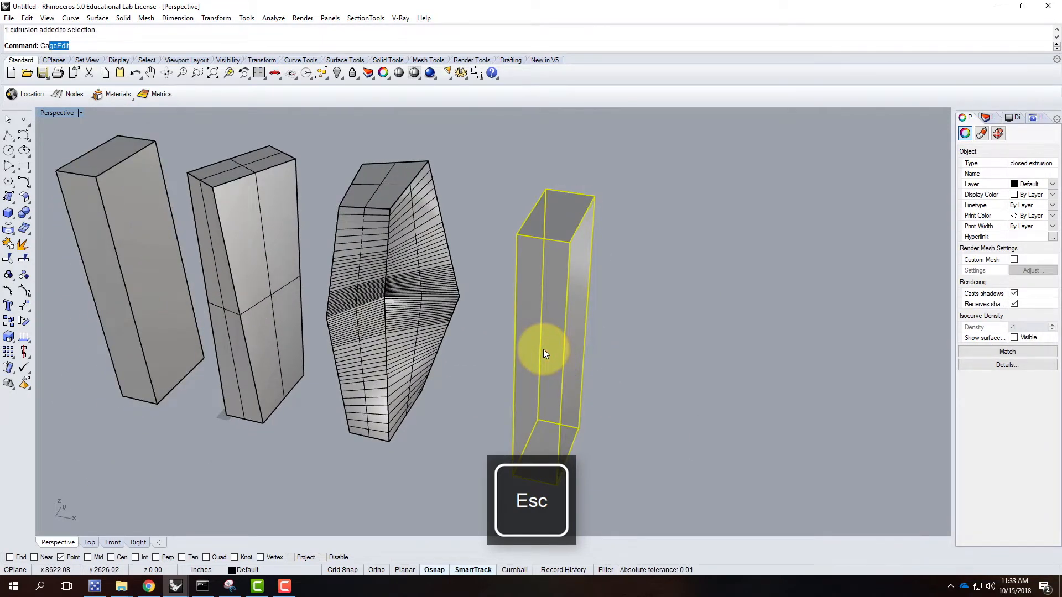
key("Return")
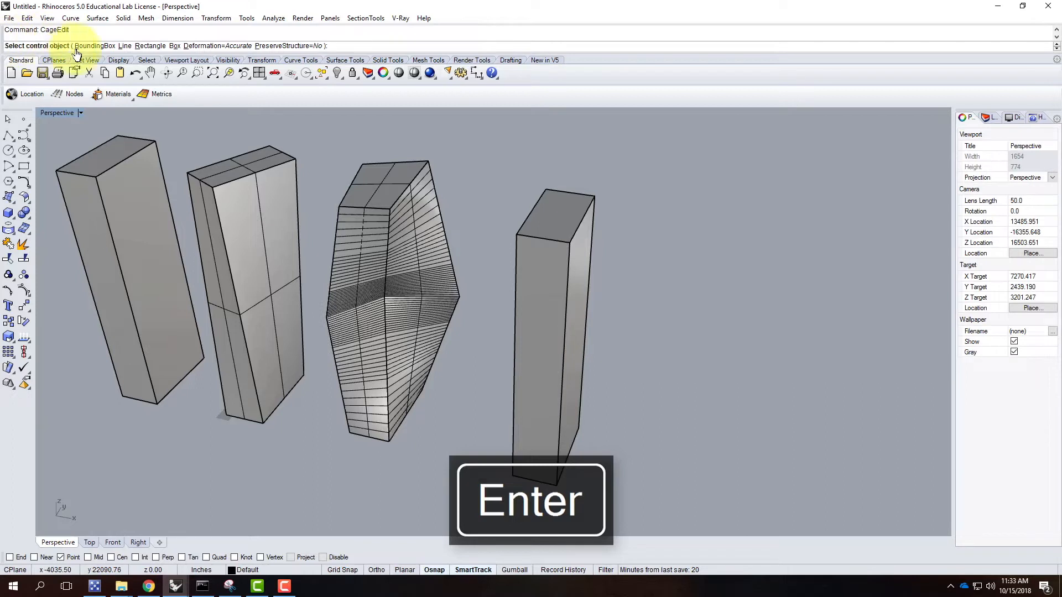
left_click(95, 46)
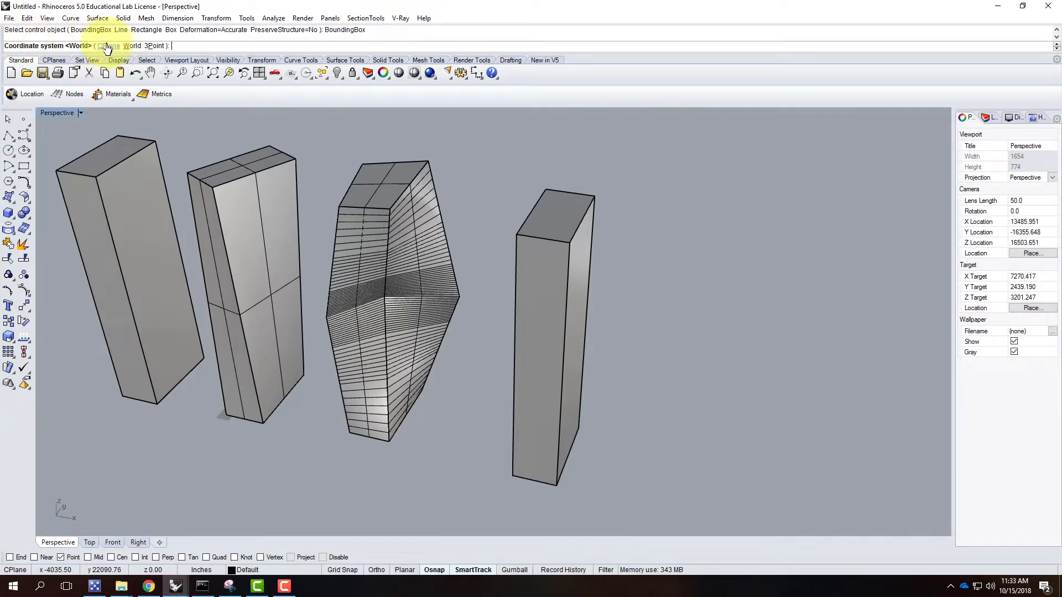
key("Return")
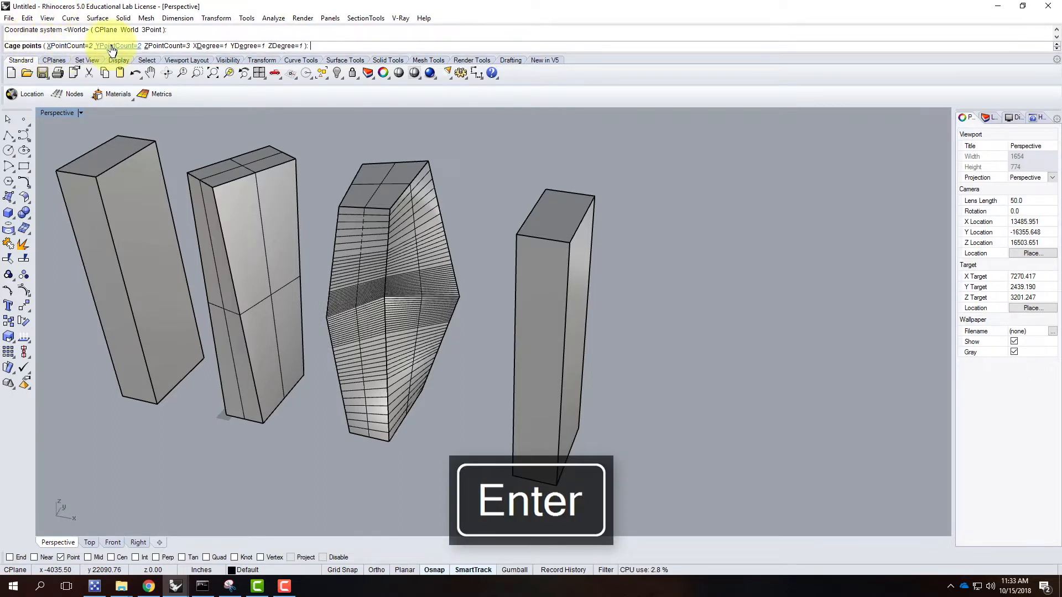
Set the cage's X point count and Y point count to 3 each
left_click(65, 51)
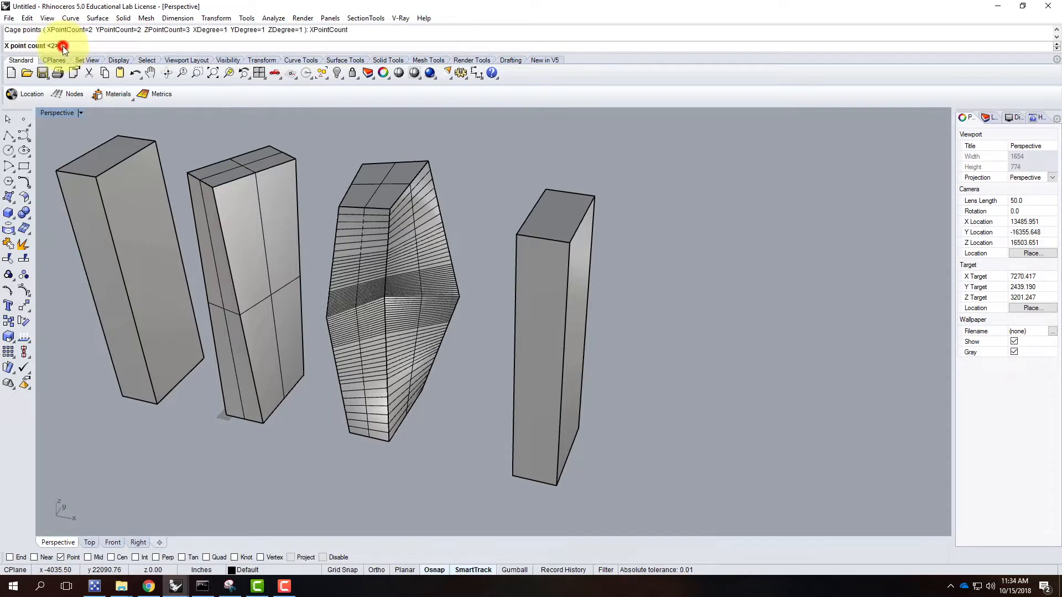
type("3")
key("Return")
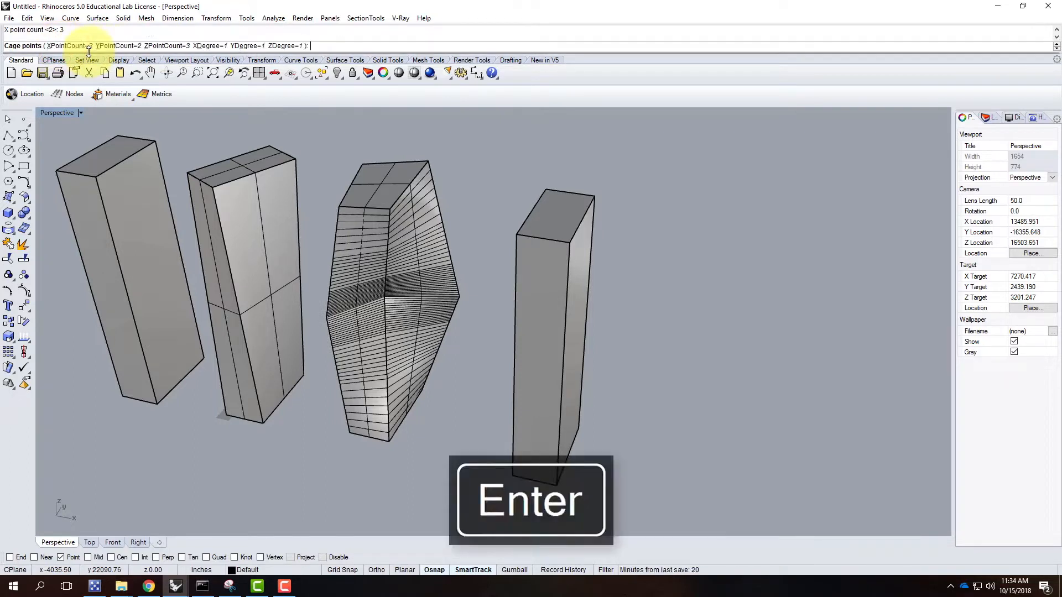
left_click(121, 46)
type("3")
key("Return")
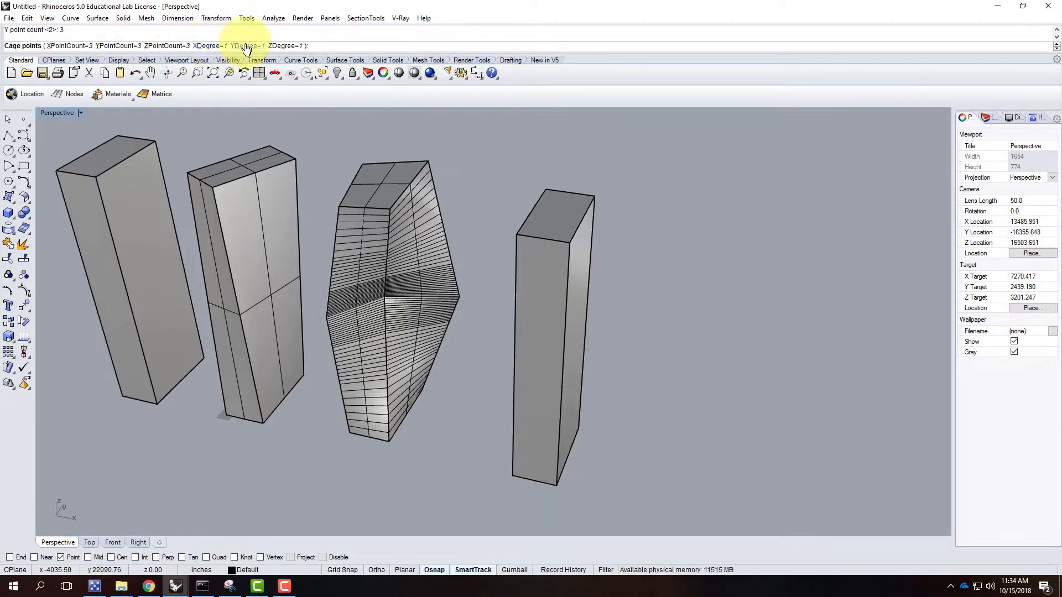
Set the cage's X degree and Y degree to 2 each
left_click(216, 47)
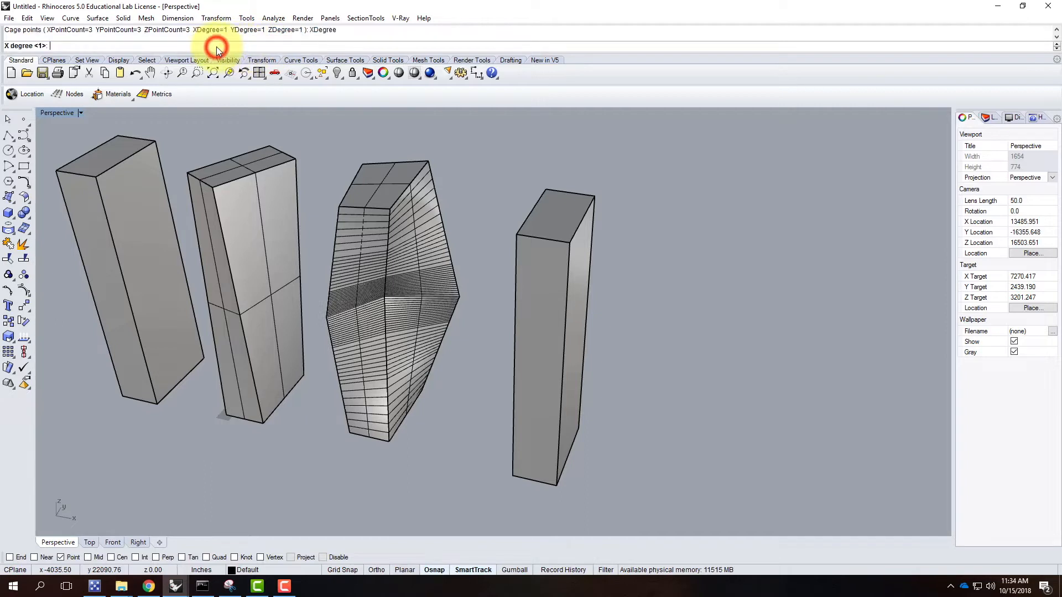
type("2")
key("Return")
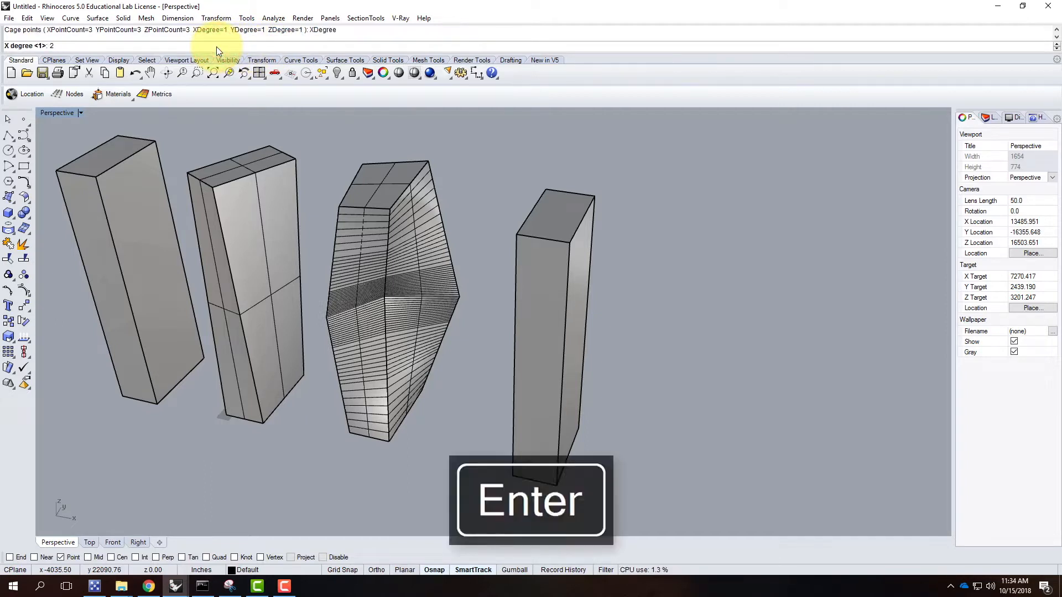
left_click(241, 48)
type("2")
key("Return")
Set the cage's Z degree to 2 and create the cage with the Global edit region
left_click(298, 47)
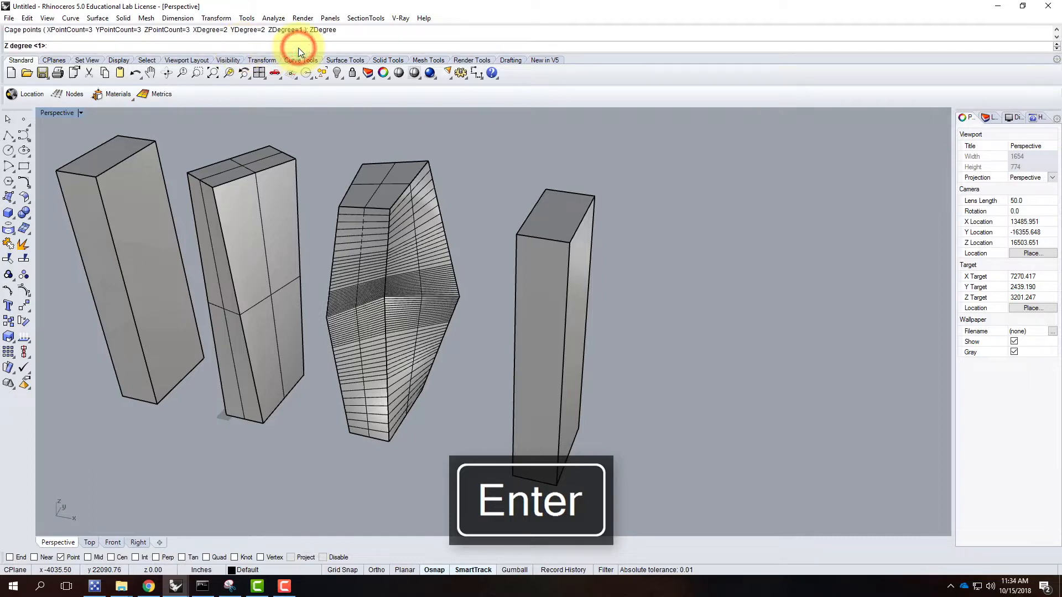
type("2")
key("Return")
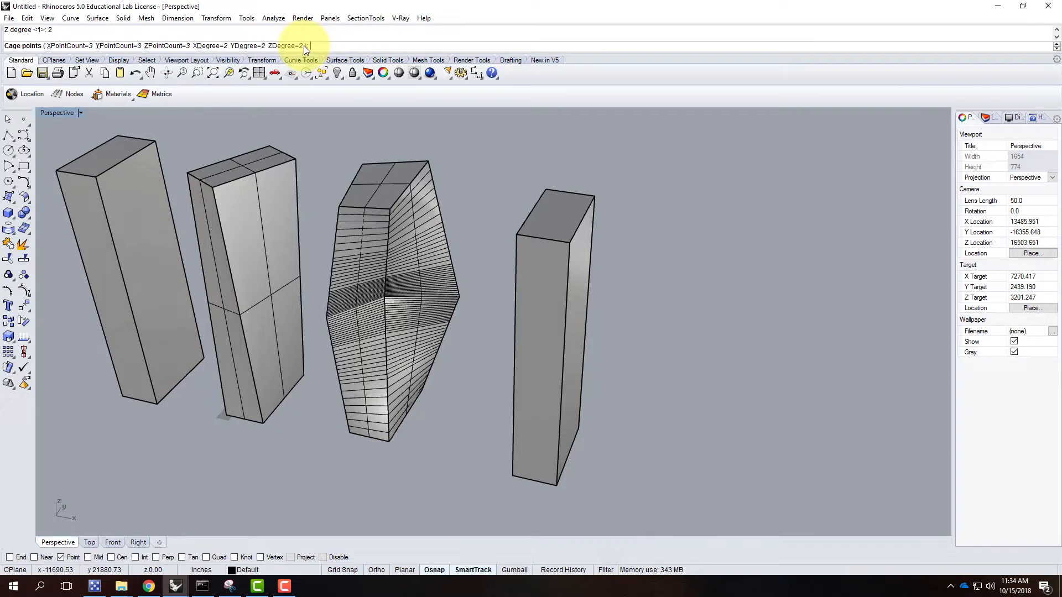
key("Return")
key("Return")
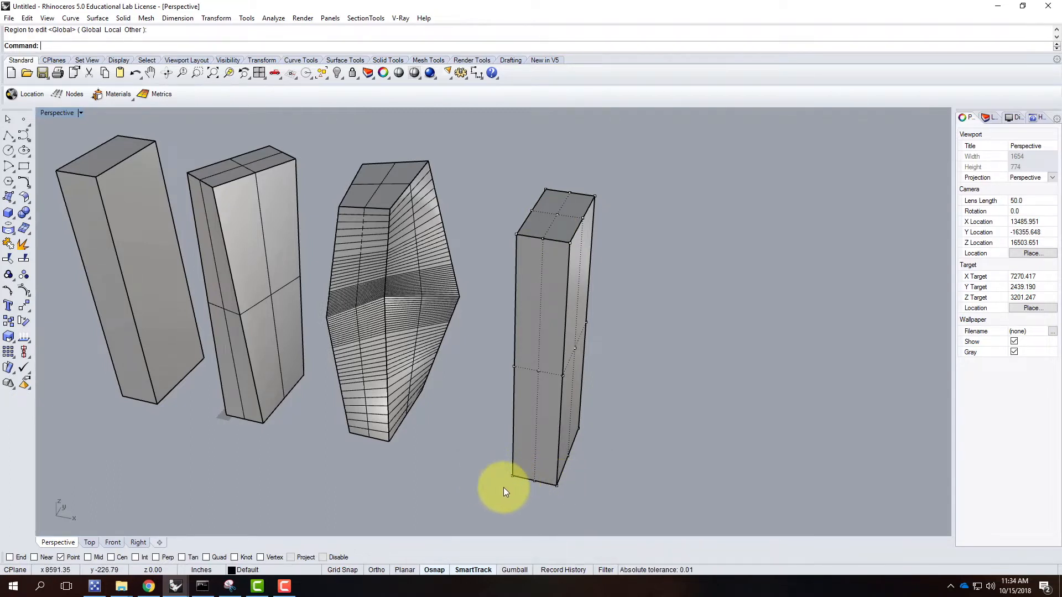
Select the bottom, middle and top rows of cage points in turn to examine the cage's levels
left_click_drag(476, 396, 633, 502)
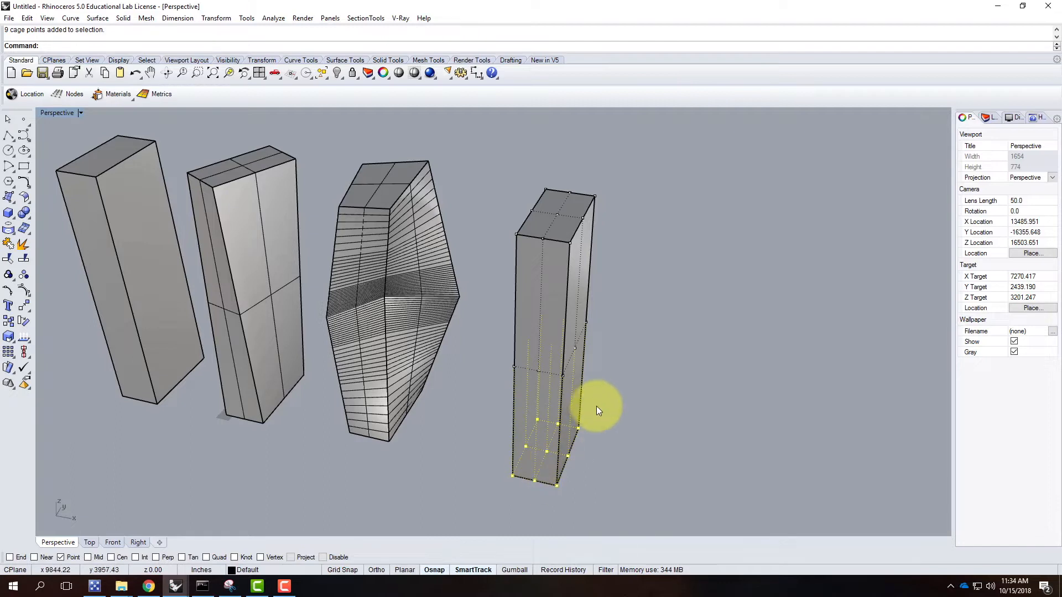
left_click_drag(488, 289, 622, 384)
left_click_drag(485, 161, 641, 287)
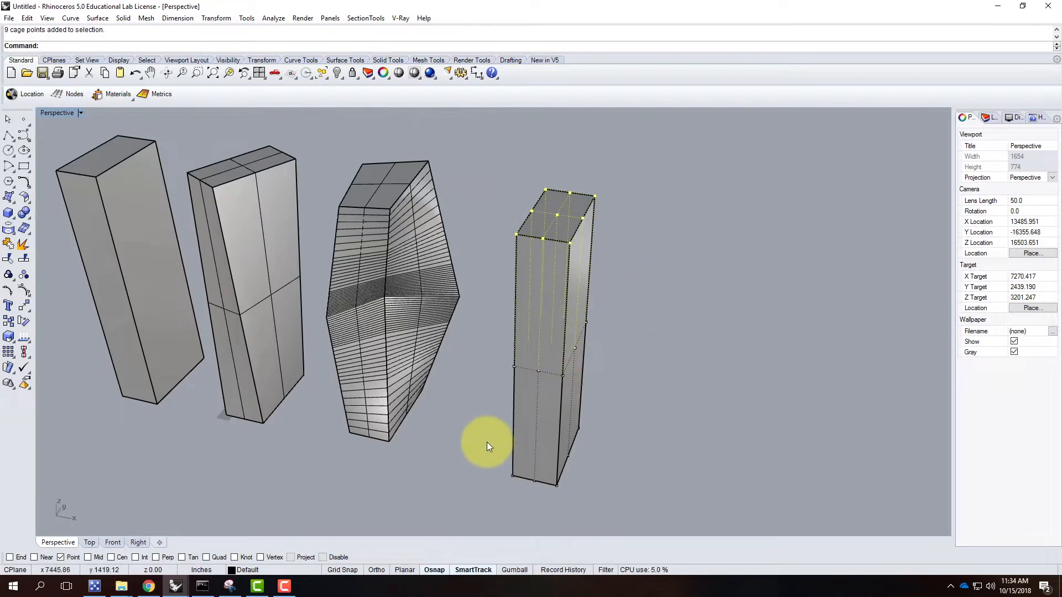
Rotate the middle row of the box's cage points about the row's back corner point
right_click_drag(622, 285, 591, 333)
left_click_drag(498, 286, 636, 359)
type("rotate")
key("Return")
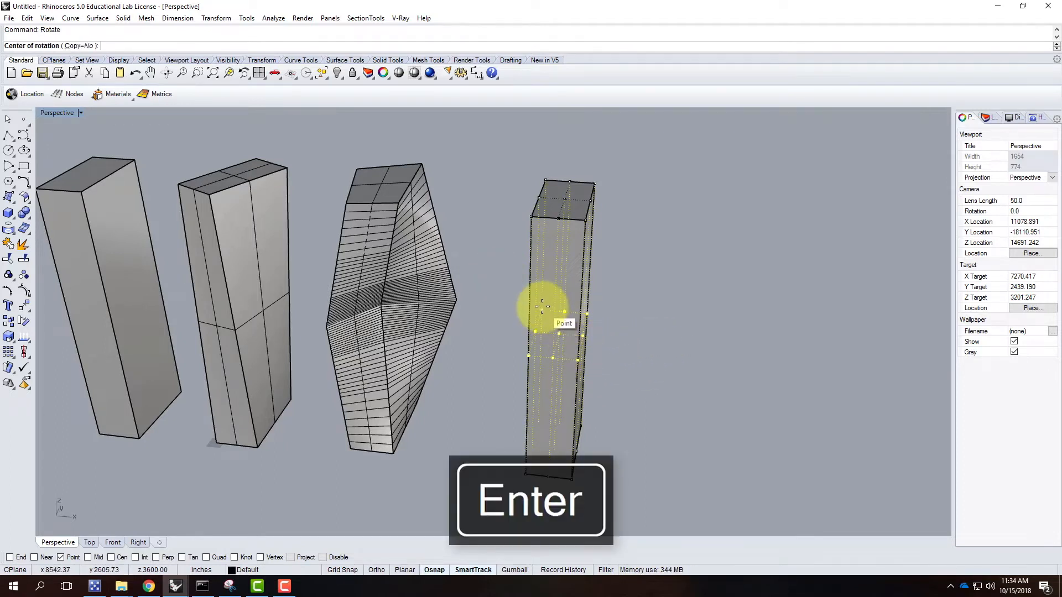
left_click(588, 305)
left_click(577, 360)
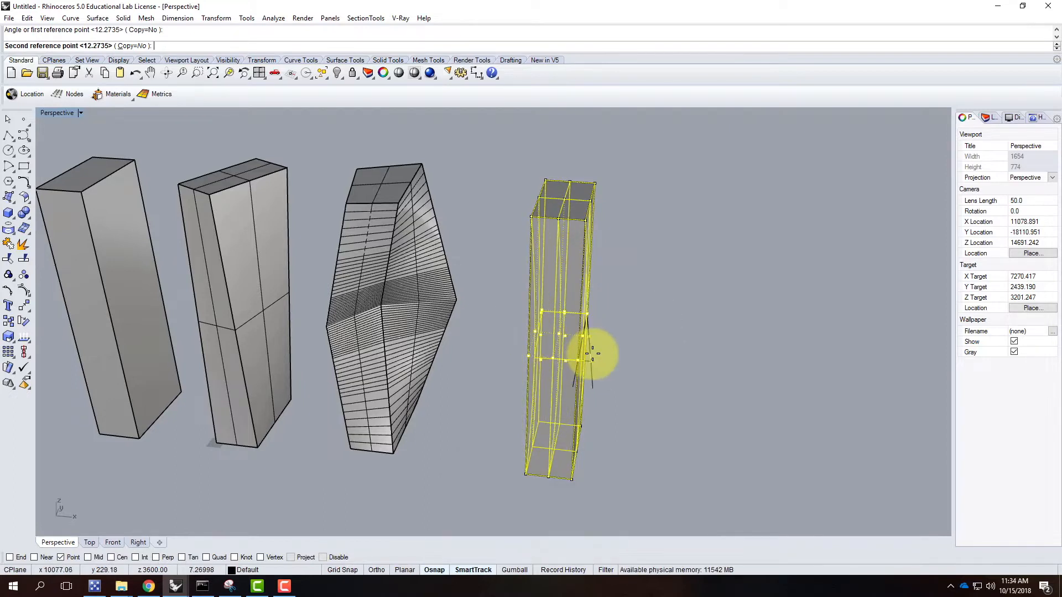
left_click(543, 353)
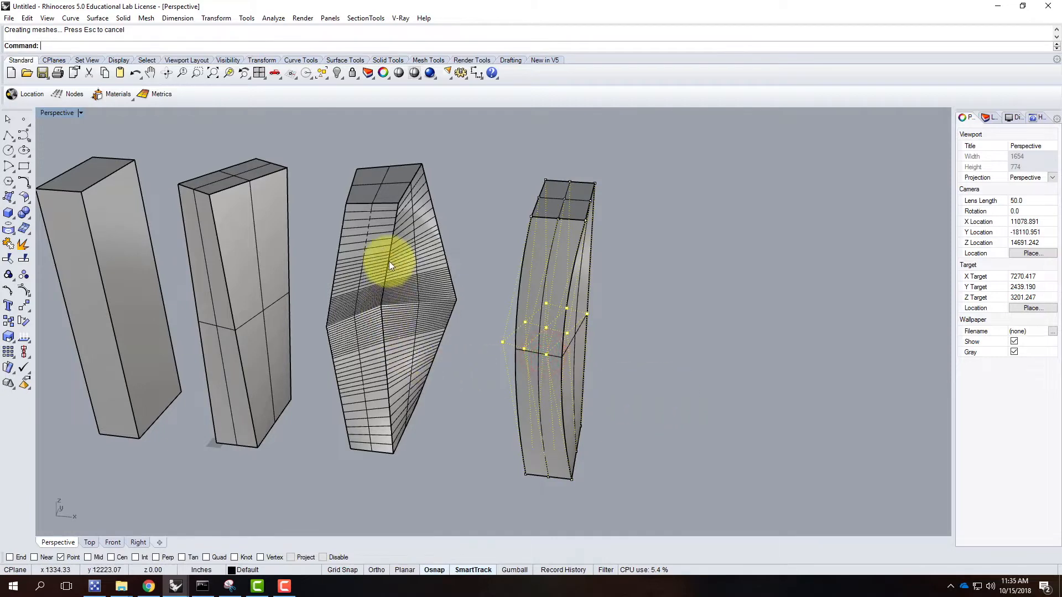
Rotate the top row of the same tower's cage points slightly about the back corner point
right_click_drag(659, 377, 602, 310)
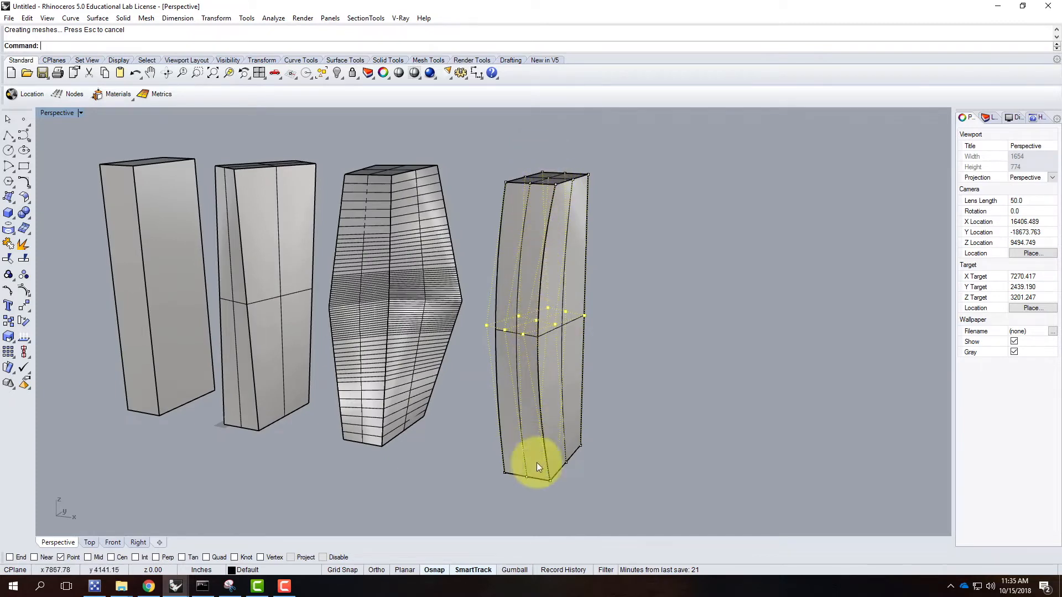
right_click_drag(491, 365, 569, 365)
left_click_drag(514, 133, 644, 238)
type("rotate")
key("Return")
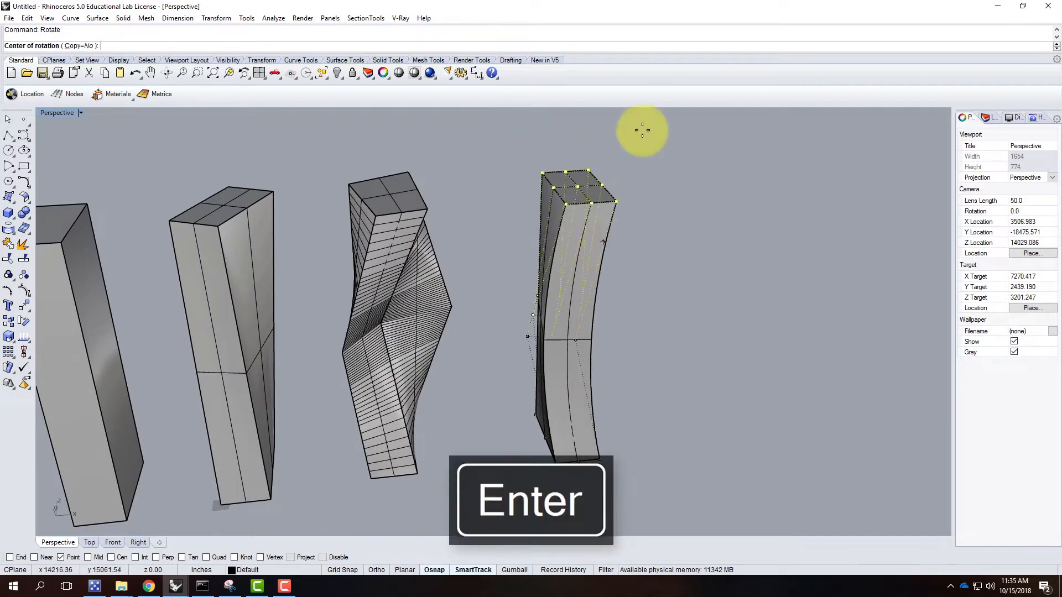
left_click(587, 165)
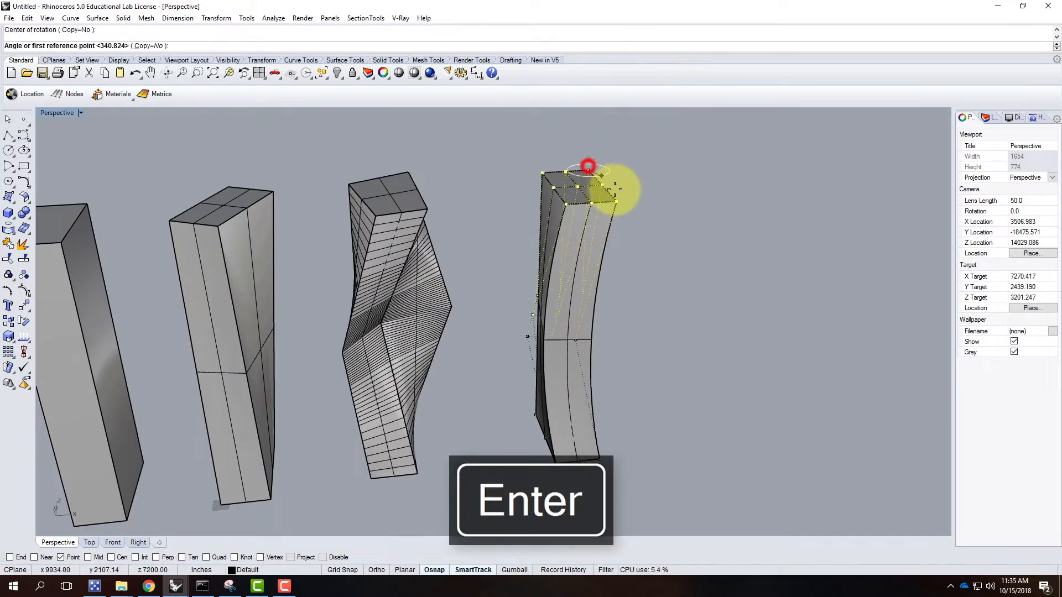
left_click(620, 199)
left_click(630, 197)
Move a single corner point of the tower's top cage row outward
mouse_move(758, 313)
right_mouse_down()
mouse_move(658, 240)
mouse_move(533, 266)
mouse_move(455, 310)
mouse_move(421, 359)
mouse_move(466, 339)
mouse_move(781, 286)
mouse_move(642, 315)
mouse_move(542, 289)
mouse_move(514, 303)
mouse_move(542, 332)
mouse_move(451, 319)
mouse_move(546, 308)
mouse_move(484, 360)
mouse_move(611, 315)
mouse_move(540, 313)
right_mouse_up()
right_click_drag(586, 353, 486, 414)
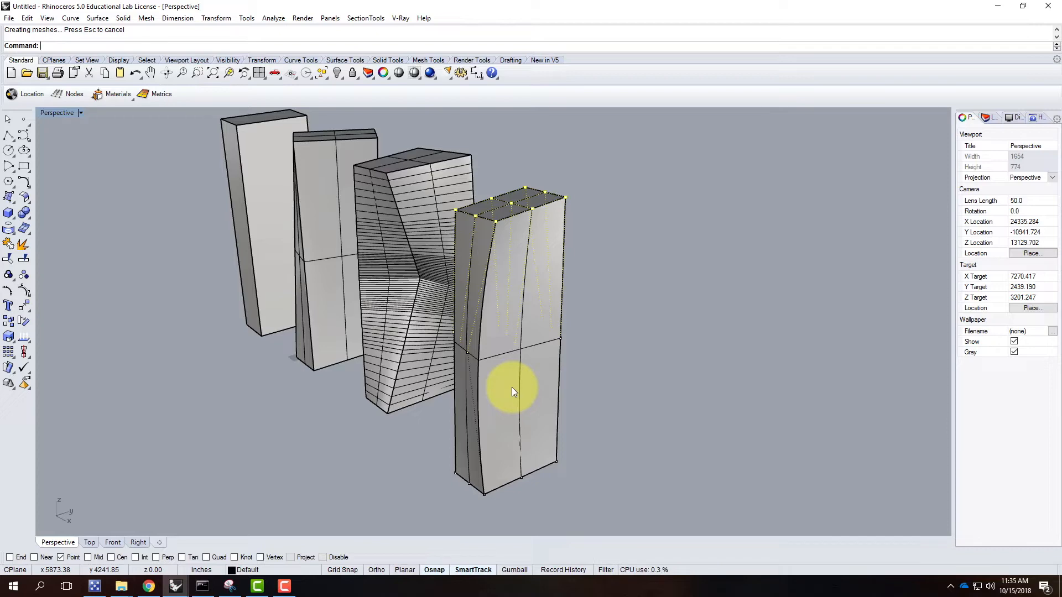
right_click_drag(531, 229, 583, 266)
left_click(583, 267)
type("M")
key("Return")
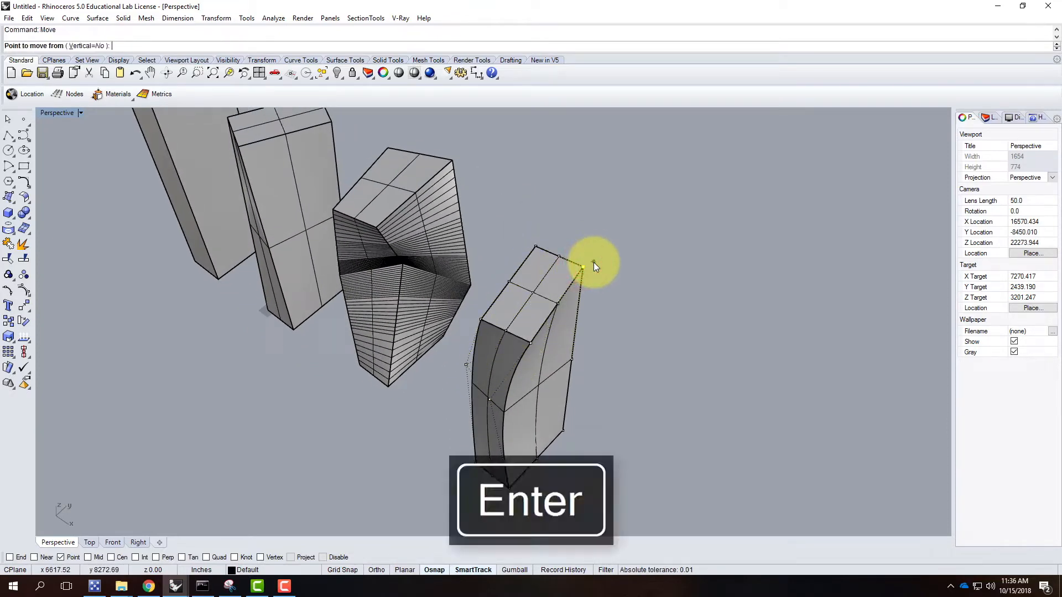
left_click(584, 266)
left_click(603, 263)
Undo the last cage point move and clear the tower's cage points
right_click_drag(691, 350, 432, 243)
right_click_drag(481, 267, 451, 363)
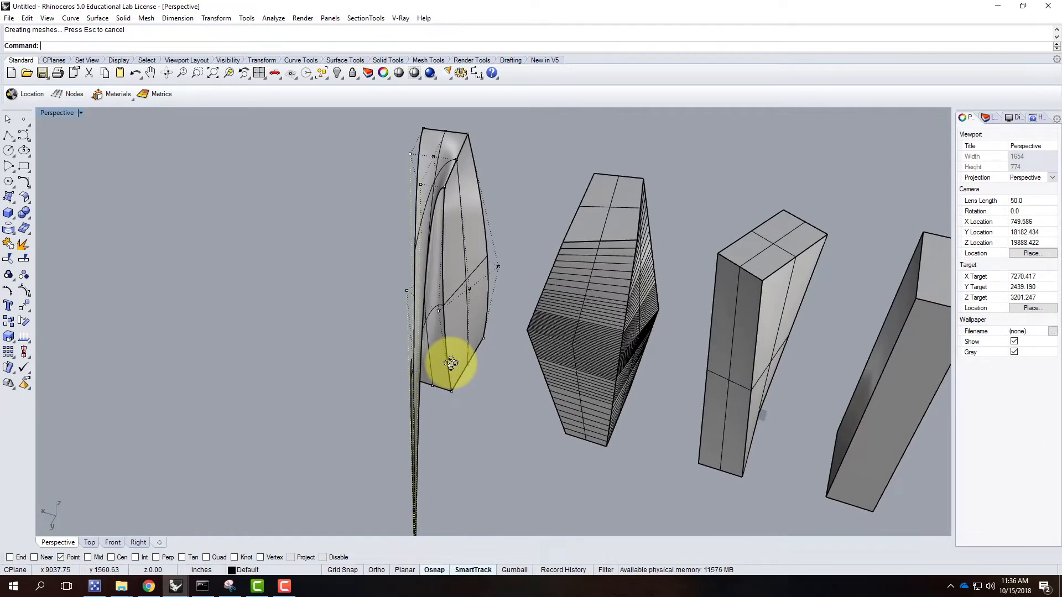
key("ctrl+z")
right_click_drag(434, 324, 410, 304)
key("Escape")
Copy the original box to an empty spot beyond the last tower in the row
left_click(352, 316)
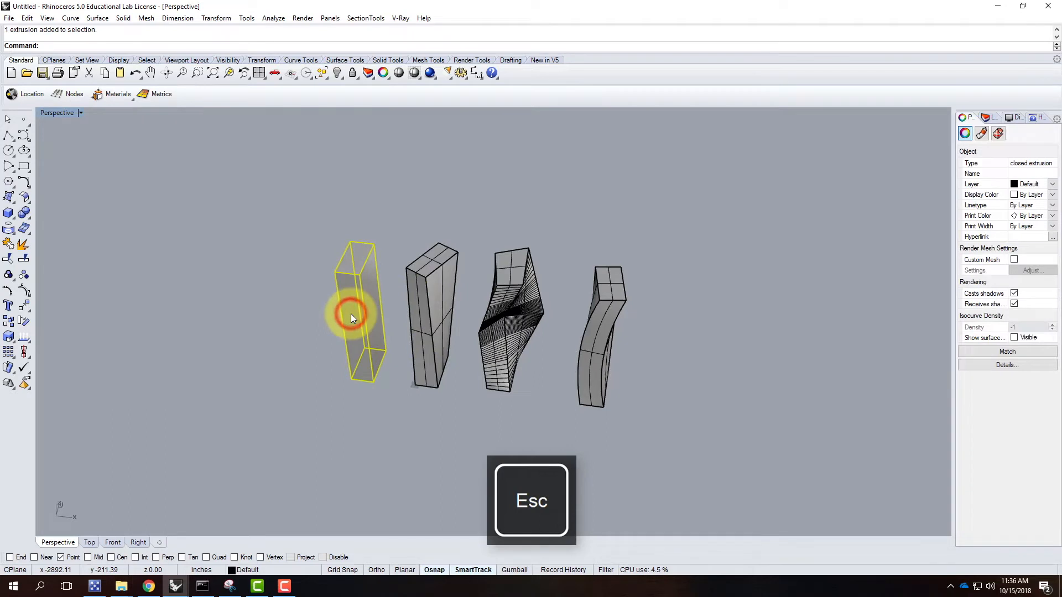
type("copy")
key("Return")
left_click(398, 405)
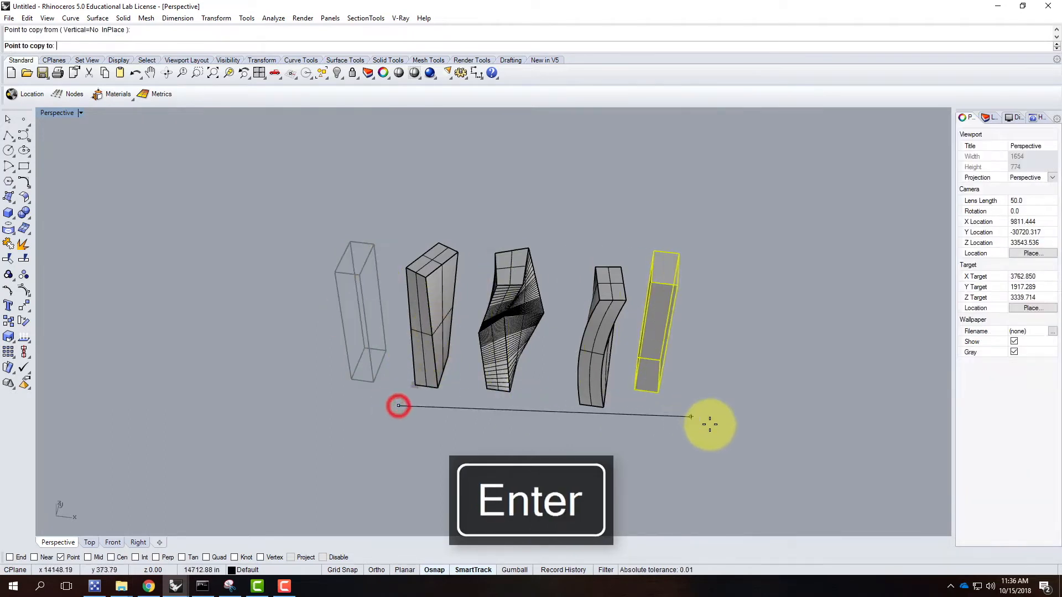
left_click(741, 445)
key("Escape")
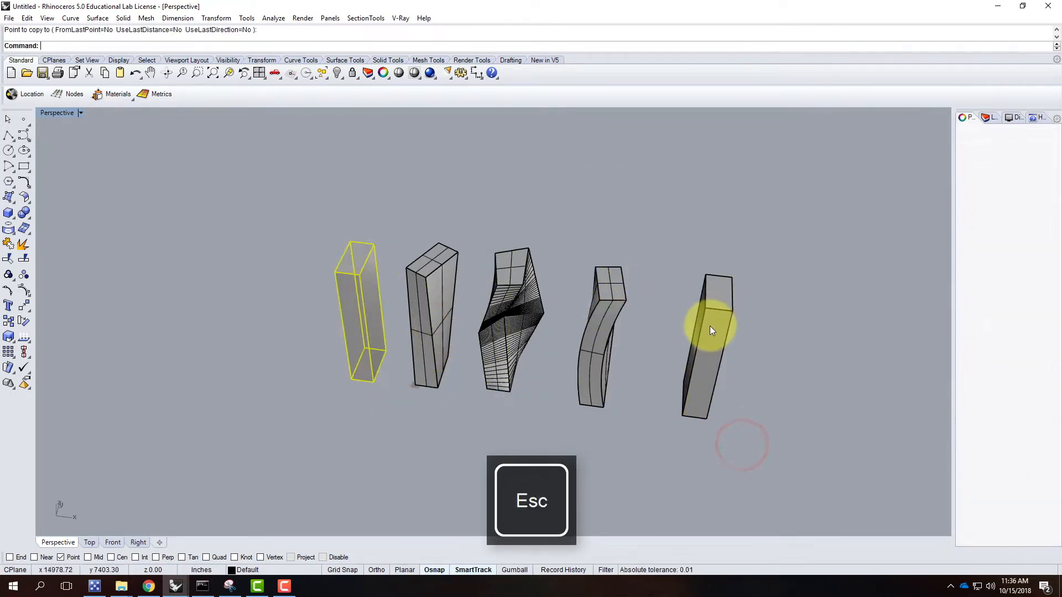
Start Cage Edit on the new box copy with its bounding box as control object in the World coordinate system
left_click(710, 327)
type("Cagedit")
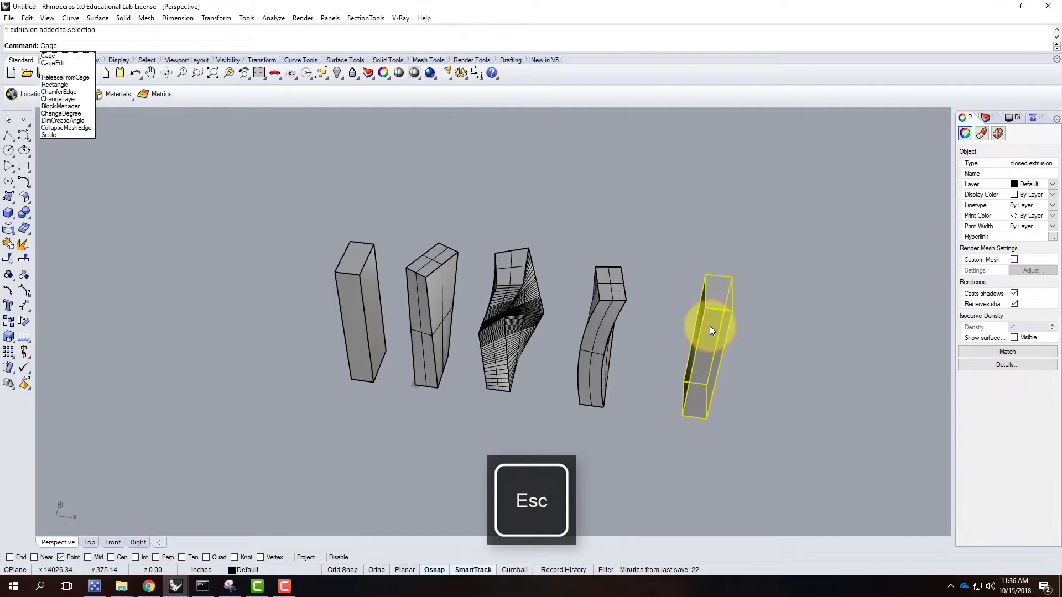
key("Return")
type("Ca")
key("Return")
left_click(95, 46)
left_click(133, 45)
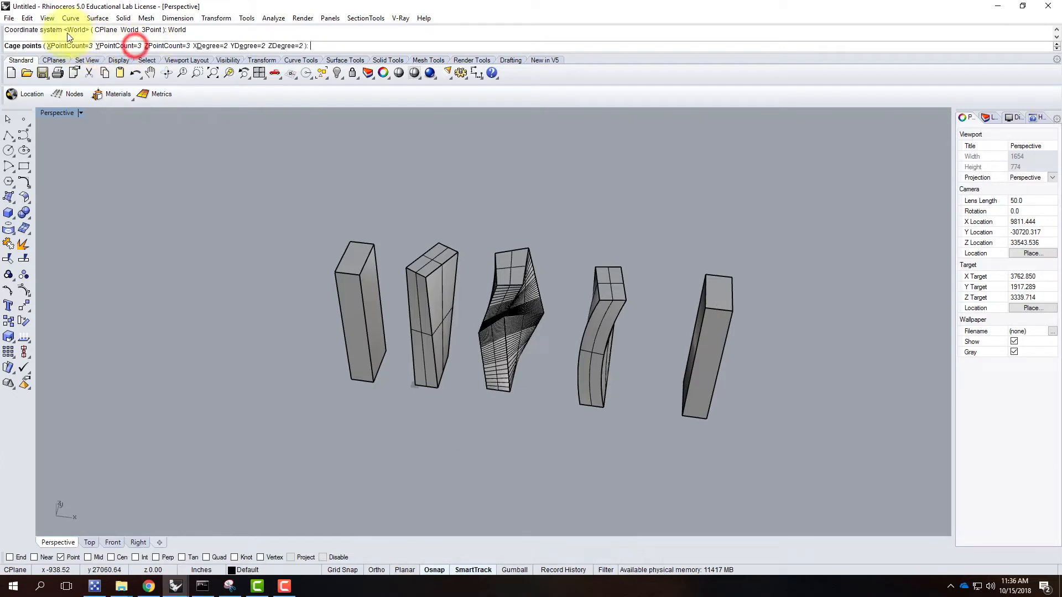
Set the cage's point counts to 2 in X, 2 in Y and 4 in Z
left_click(54, 47)
type("2")
key("Return")
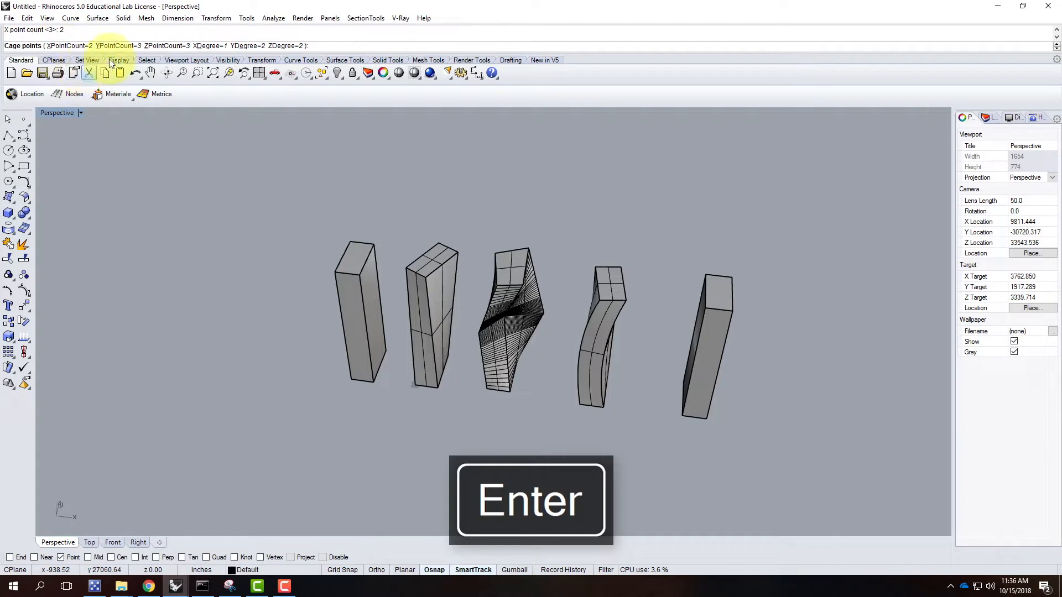
left_click(115, 45)
key("Return")
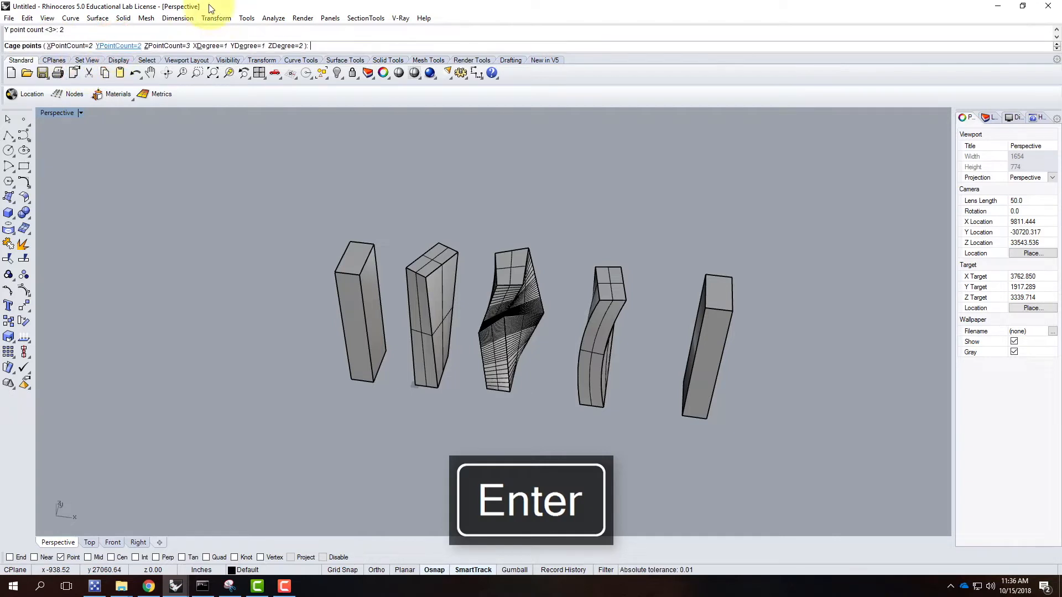
left_click(173, 46)
type("4")
key("Return")
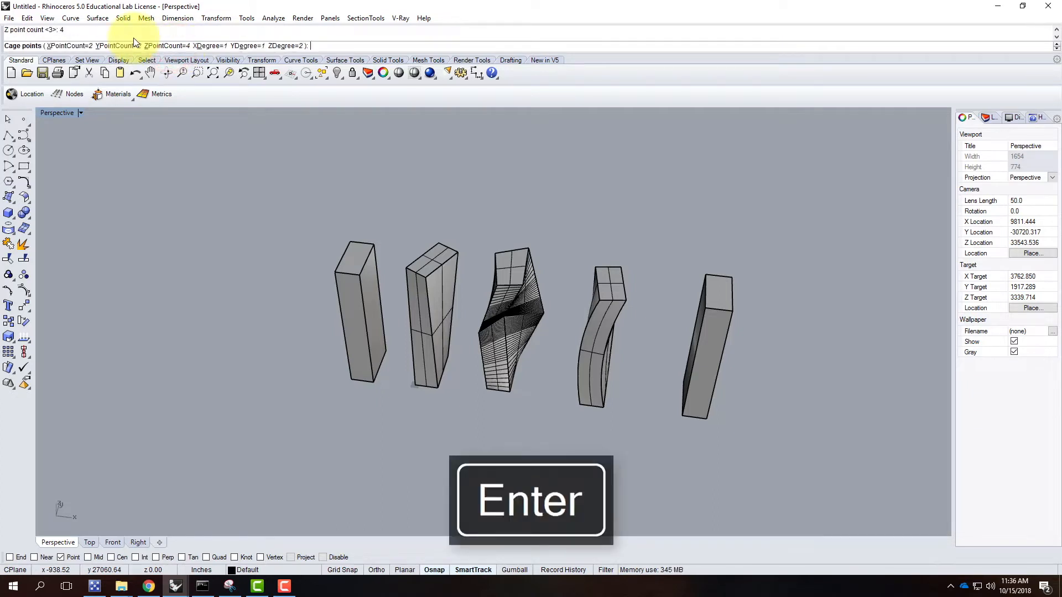
Set the cage's Z degree to 3 and create the cage with the Global edit region
left_click(285, 47)
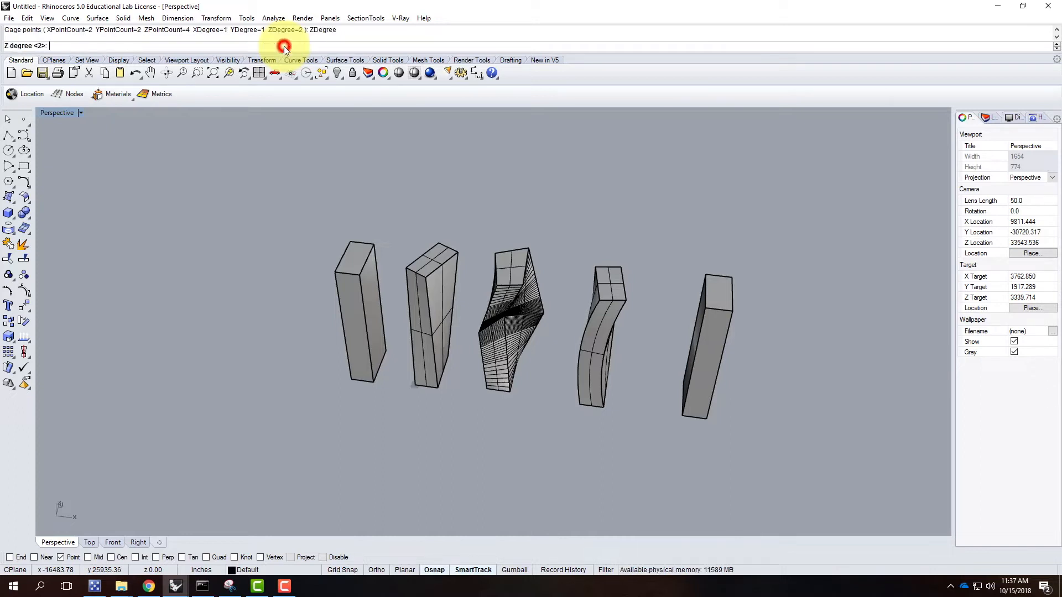
type("3")
key("Return")
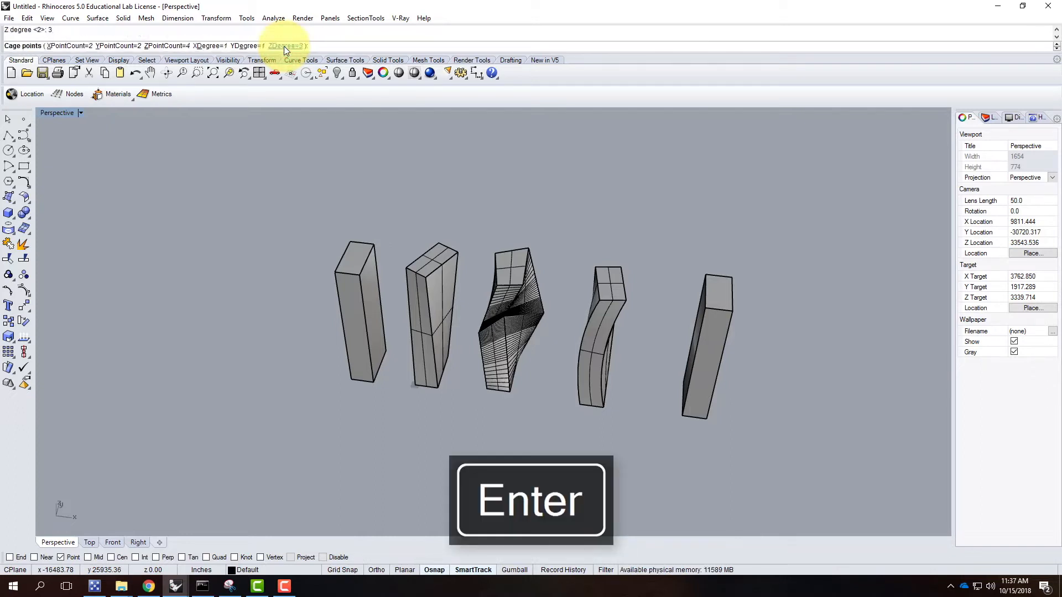
key("Return")
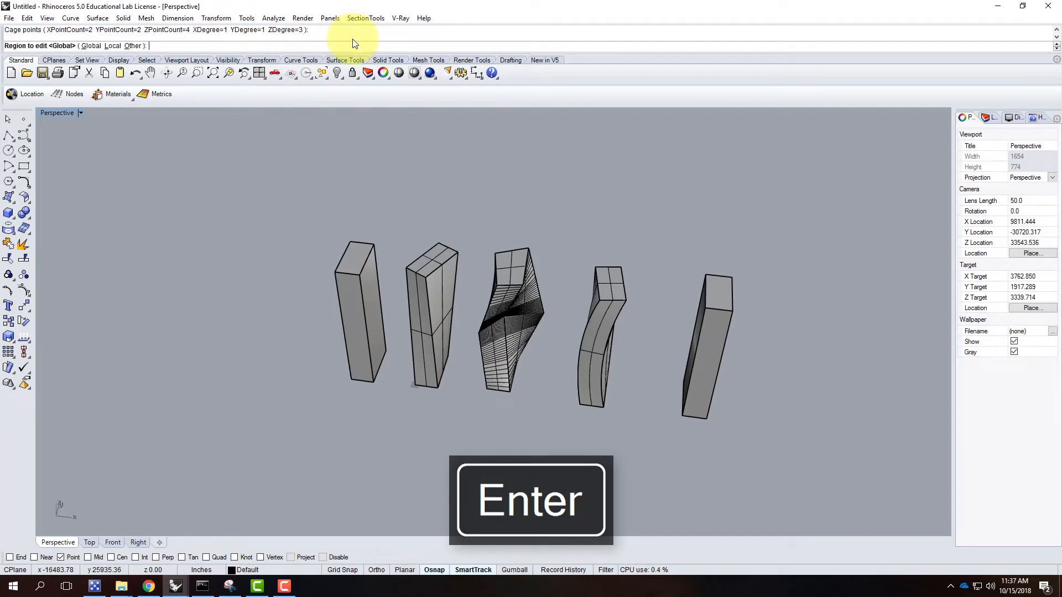
key("Return")
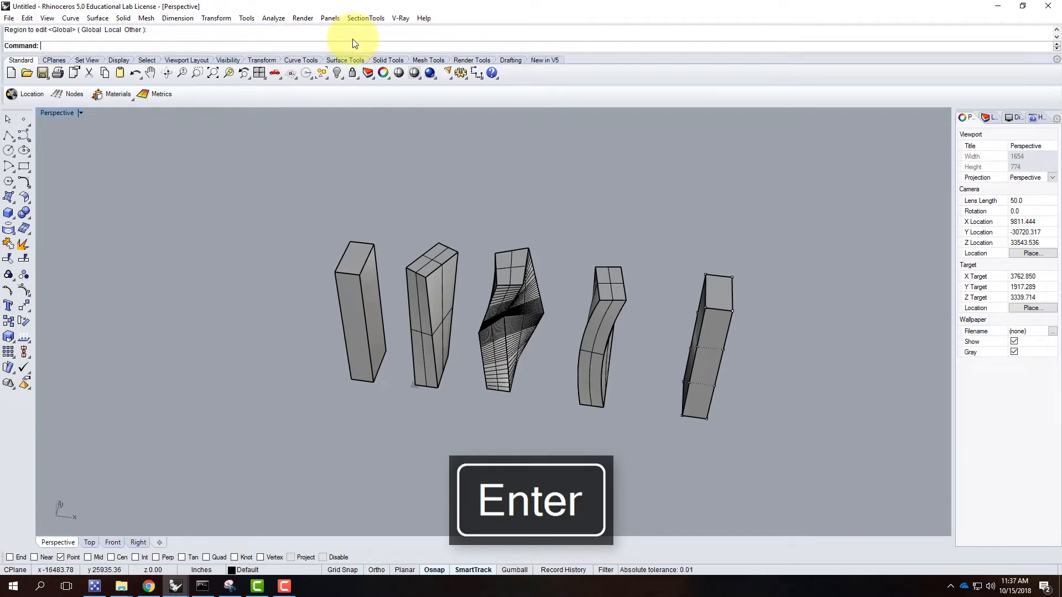
Rotate the four top cage points of the newest tower about the back corner point
right_click_drag(796, 358, 717, 297)
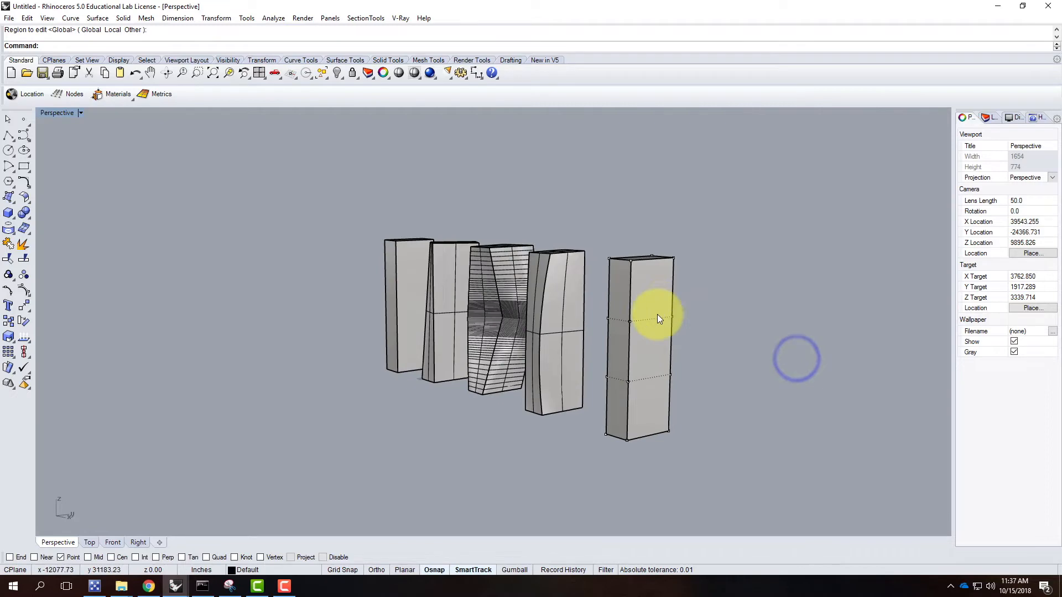
scroll(616, 302, "up", 6)
right_click_drag(607, 307, 634, 321)
left_click_drag(642, 235, 795, 365)
mouse_move(794, 363)
right_mouse_down()
mouse_move(742, 353)
mouse_move(730, 363)
mouse_move(789, 343)
right_mouse_up()
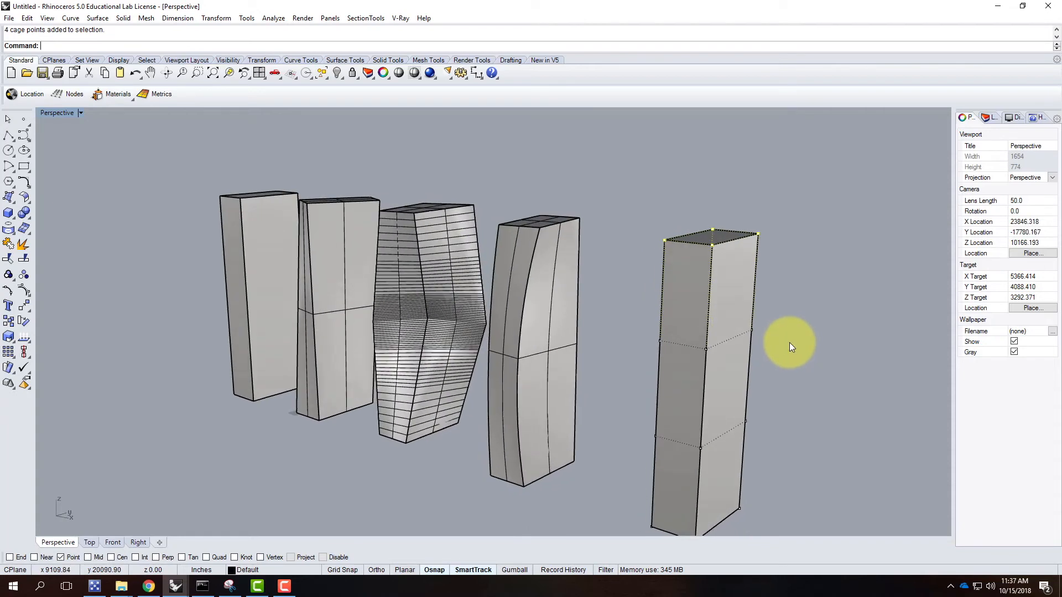
key("Return")
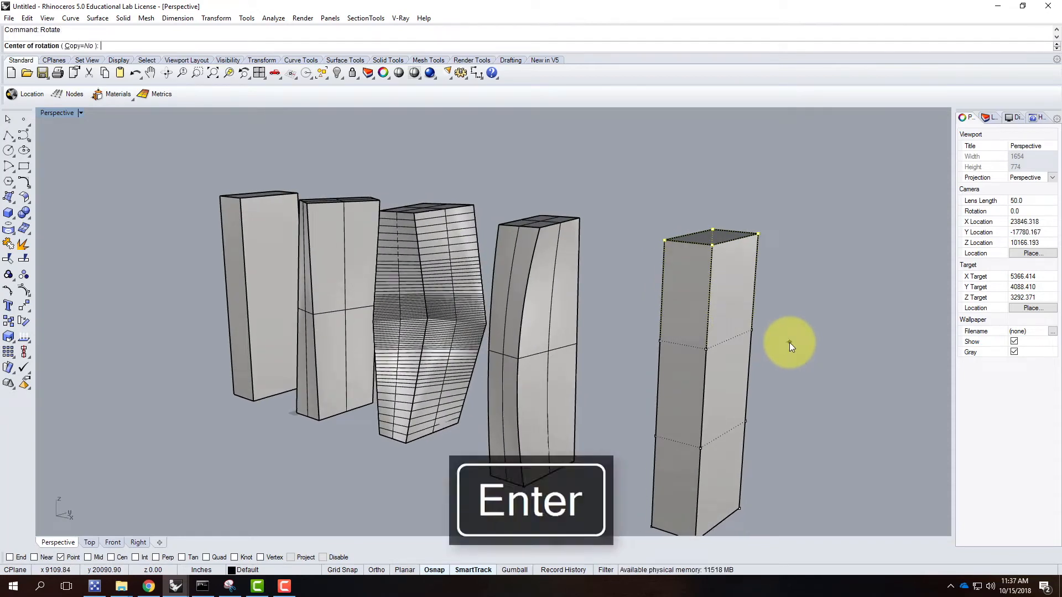
left_click(759, 234)
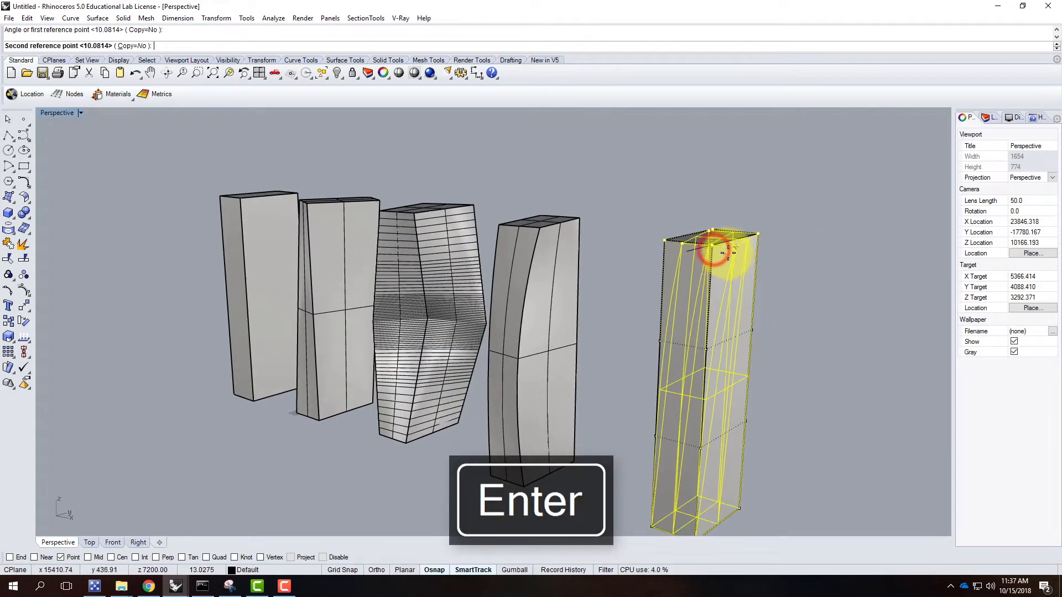
left_click(728, 252)
Move the front corner cage point in the row below the top outward
right_click_drag(803, 370, 692, 355)
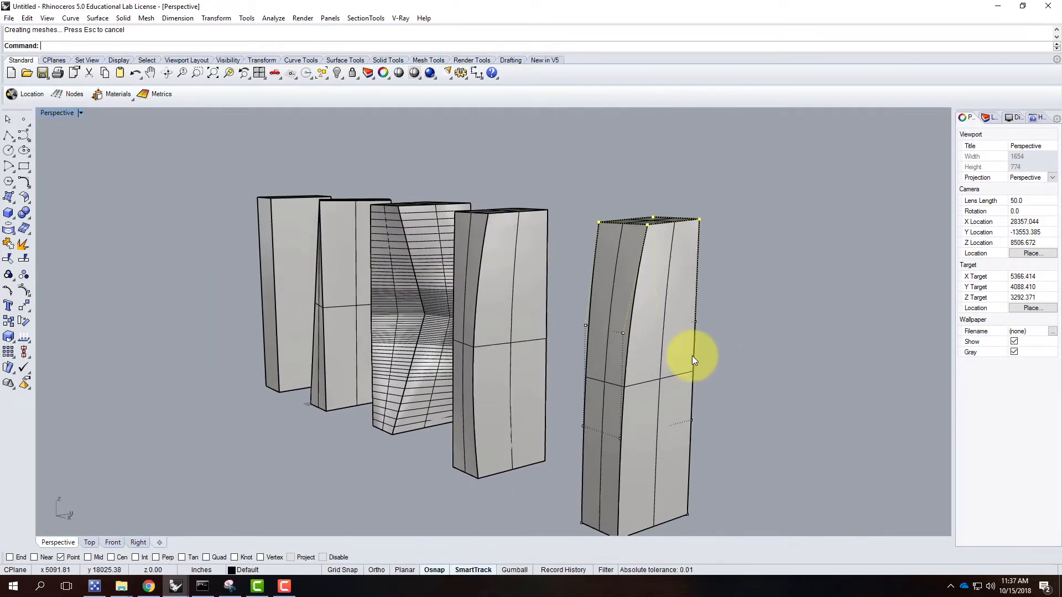
left_click(623, 331)
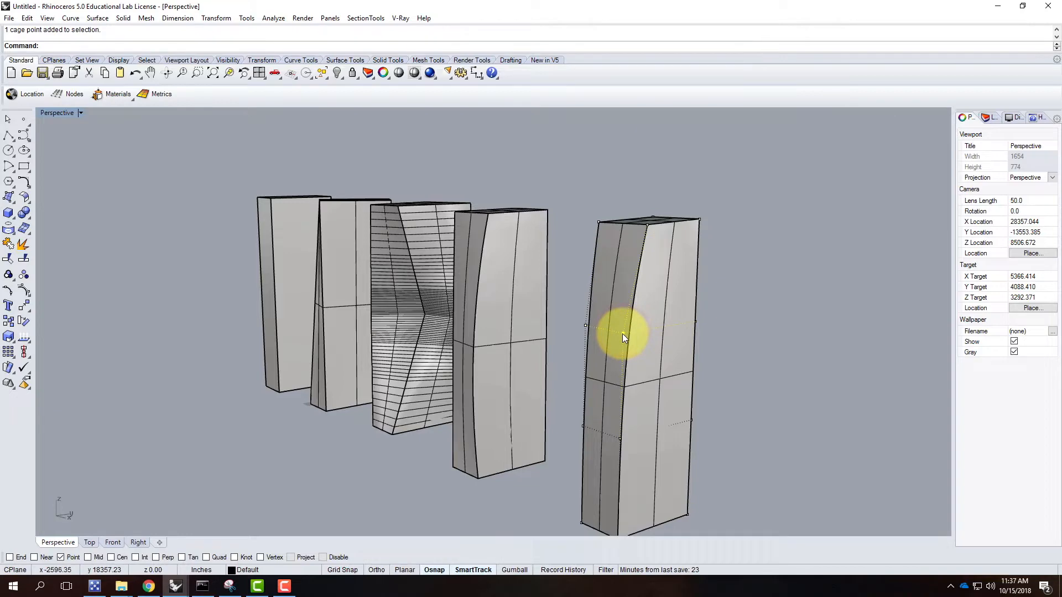
type("move")
key("Return")
left_click(781, 385)
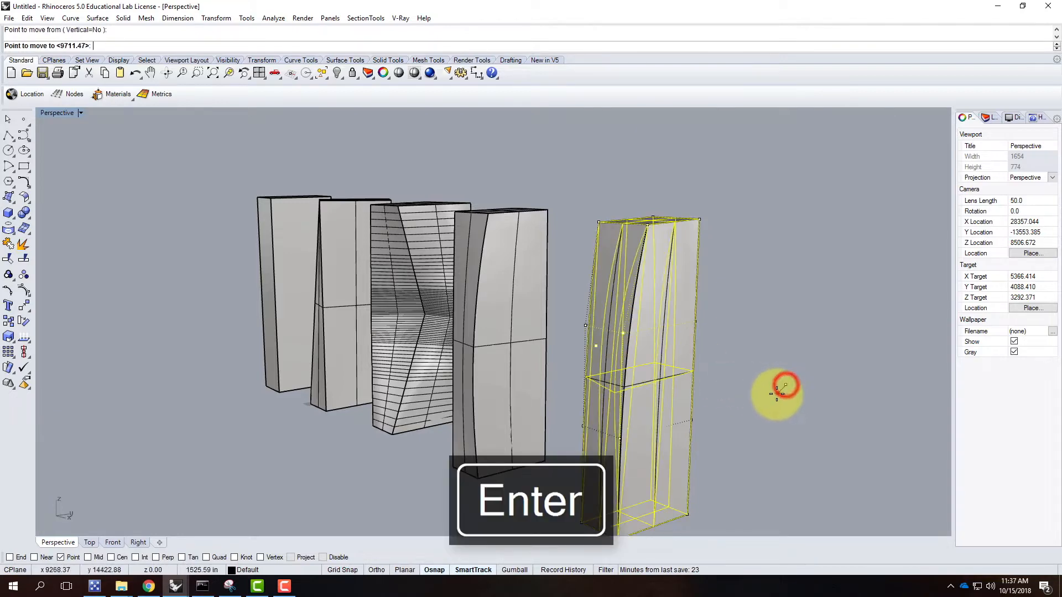
left_click(777, 407)
mouse_move(777, 407)
right_mouse_down()
mouse_move(768, 418)
mouse_move(789, 426)
mouse_move(877, 422)
mouse_move(877, 441)
mouse_move(815, 367)
mouse_move(791, 408)
right_mouse_up()
left_click(770, 359)
Copy the original box about 21,750 inches away, beyond the last tower in the row
scroll(634, 347, "down", 6)
right_click_drag(639, 347, 649, 397)
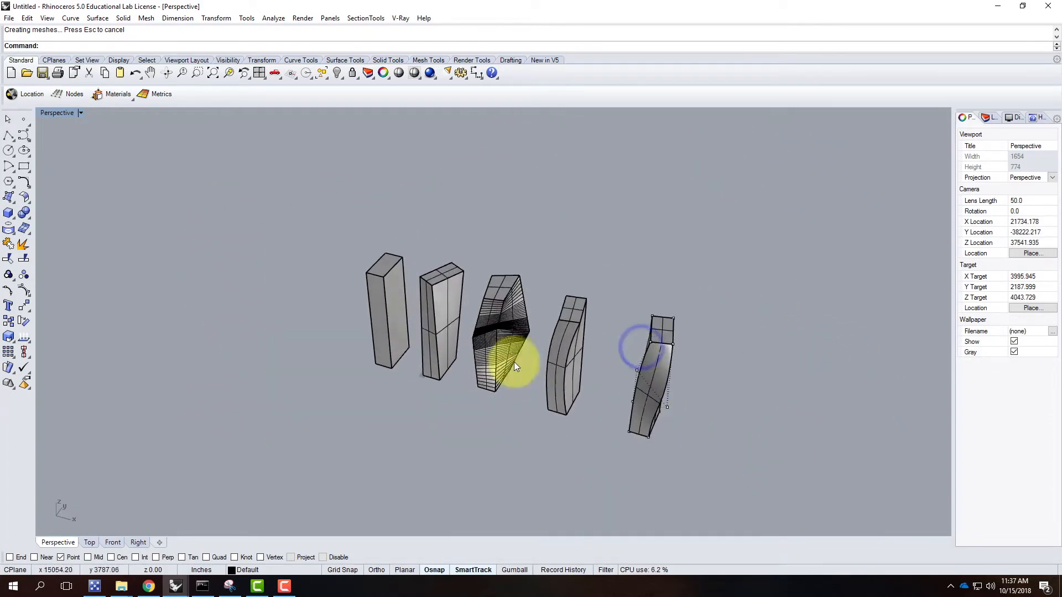
left_click(403, 313)
type("copy")
key("Return")
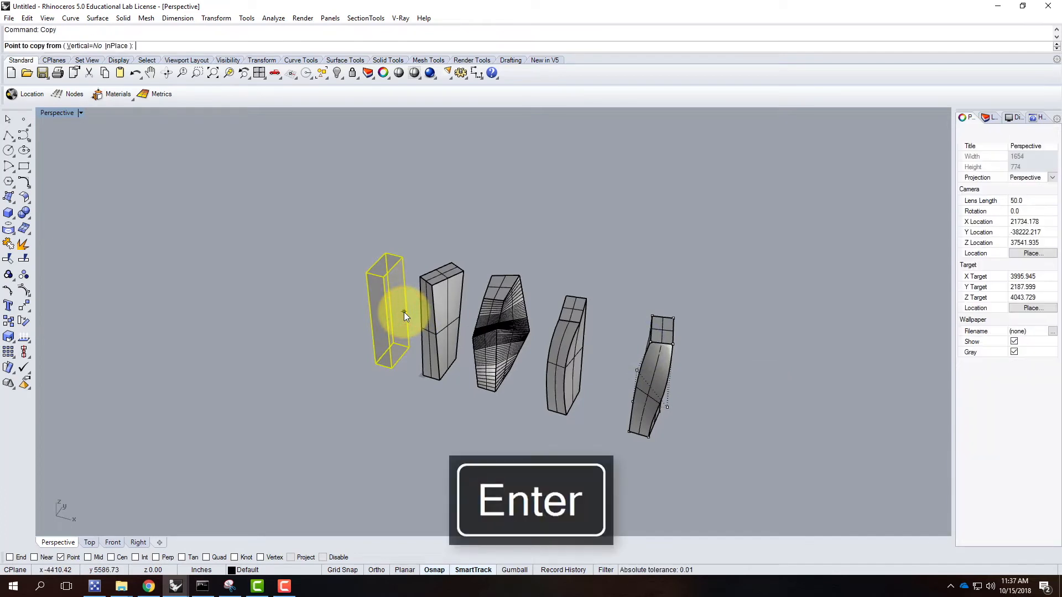
left_click(387, 383)
left_click(728, 481)
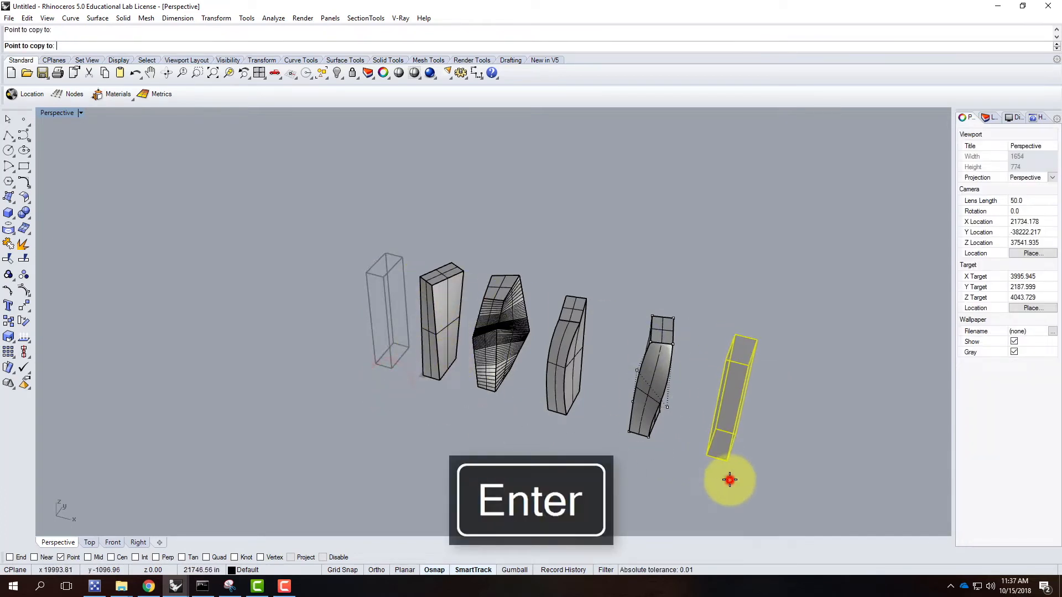
key("Escape")
Start Cage Edit on the newest box copy, using its bounding box and the World coordinate system
left_click(732, 419)
type("Cagedei")
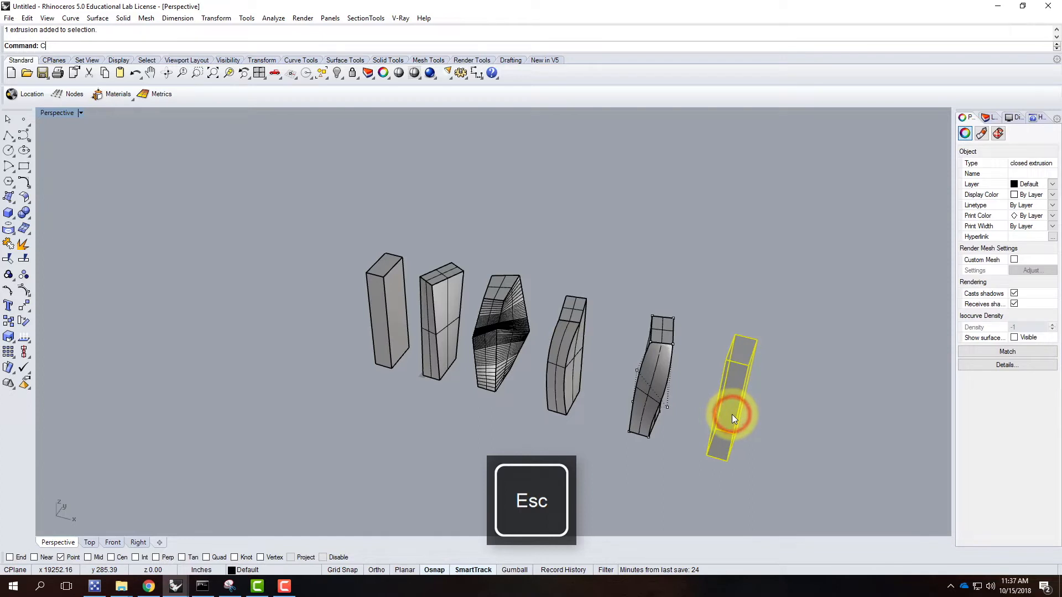
key("BackSpace")
key("BackSpace")
key("BackSpace")
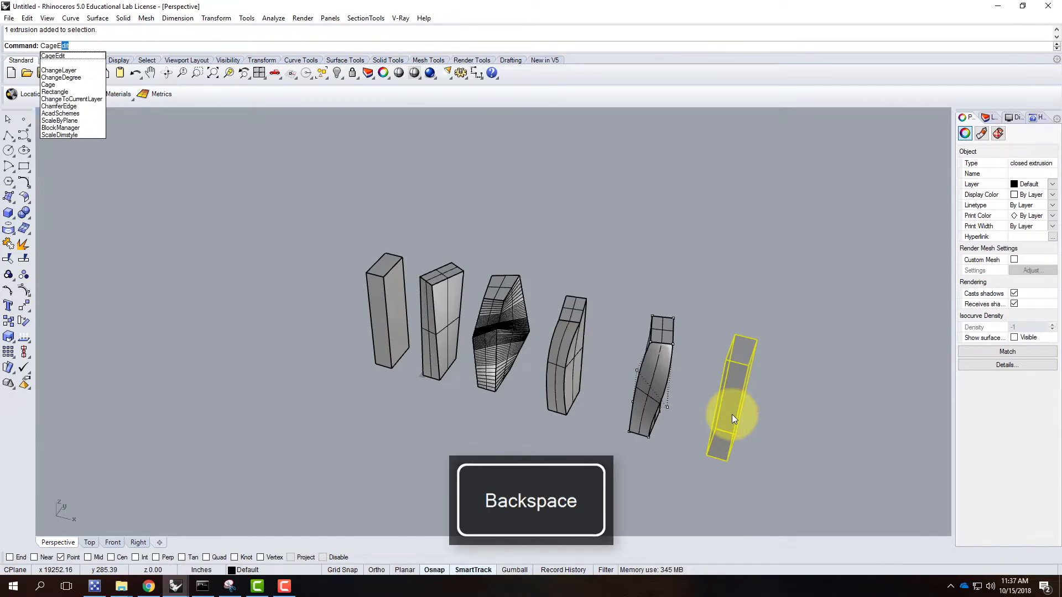
key("Return")
left_click(94, 45)
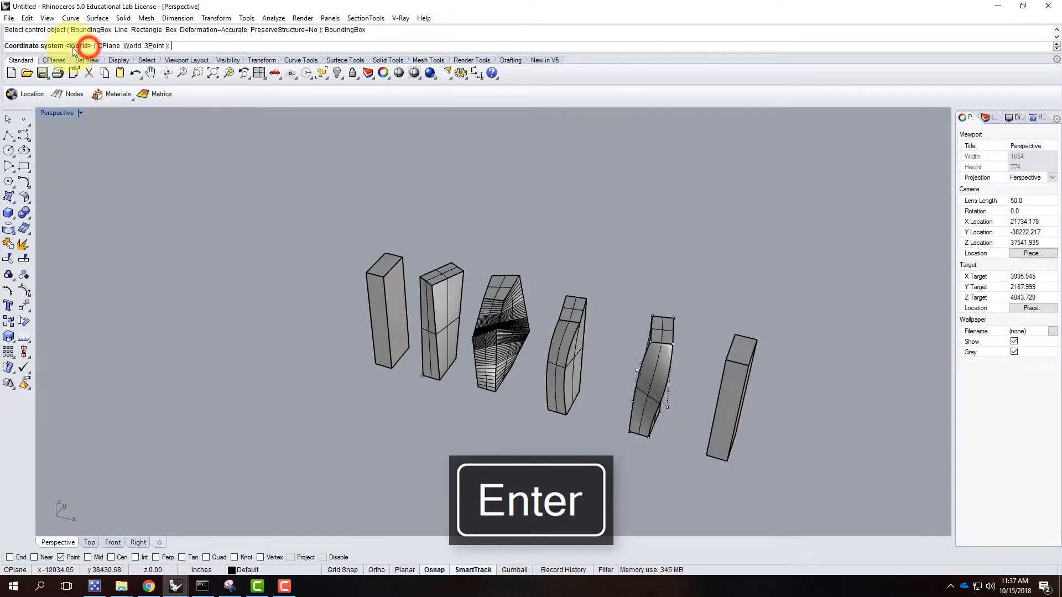
left_click(134, 46)
Set the cage's X point count and Y point count to 3
left_click(69, 46)
type("3")
key("Return")
left_click(115, 45)
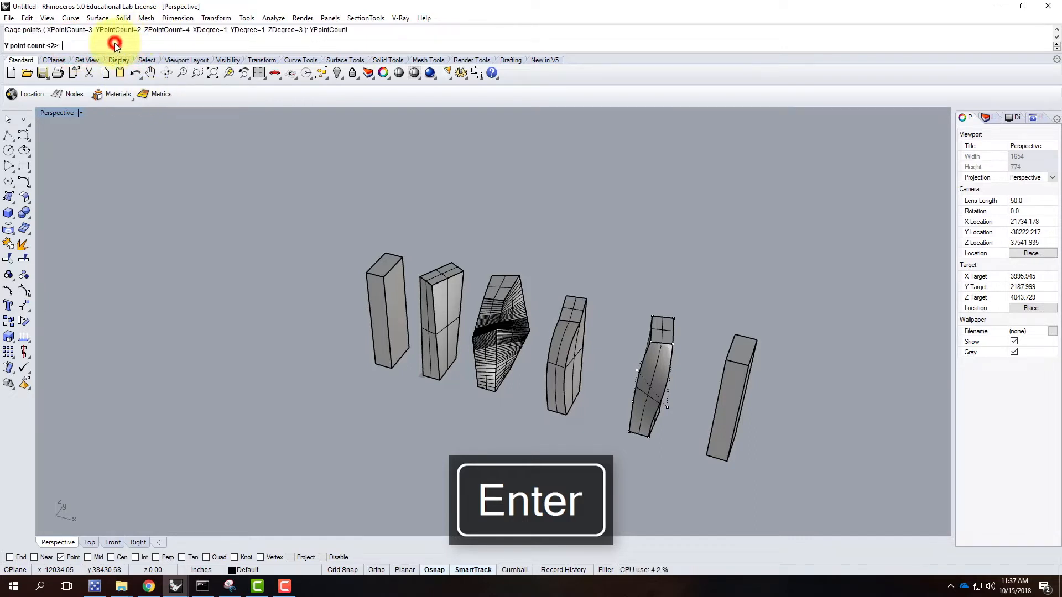
type("3")
key("Return")
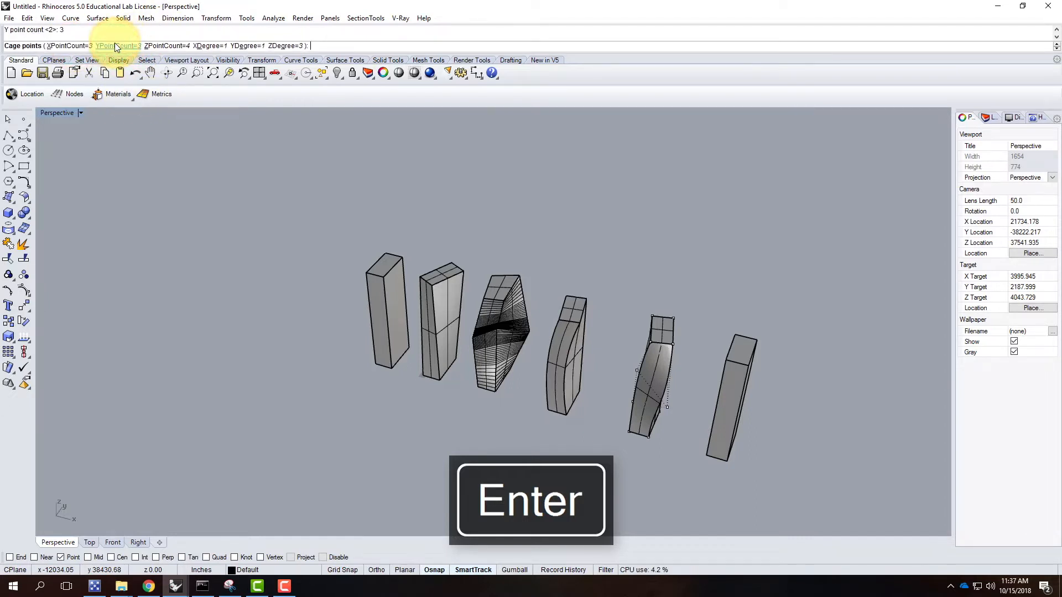
Set the cage's Y degree and X degree to 2 and create it with the Global edit region
left_click(246, 46)
type("2")
key("Return")
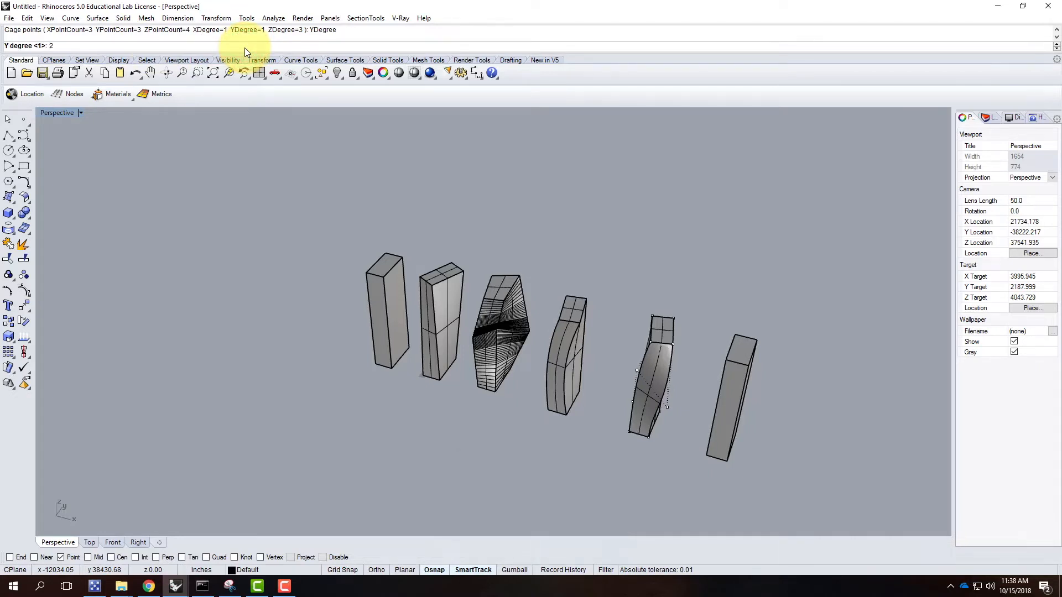
left_click(204, 44)
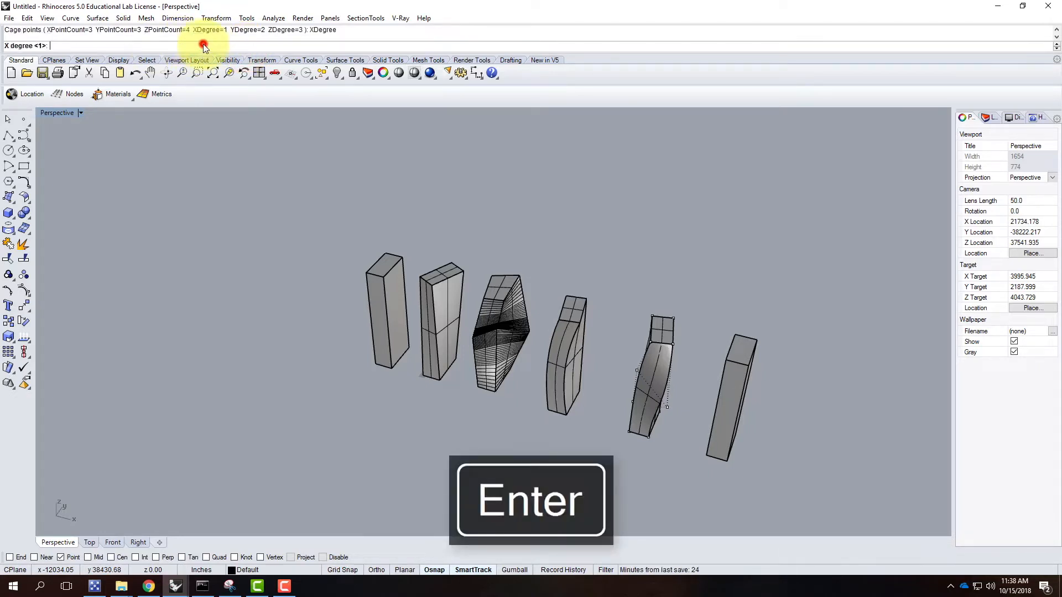
type("2")
key("Return")
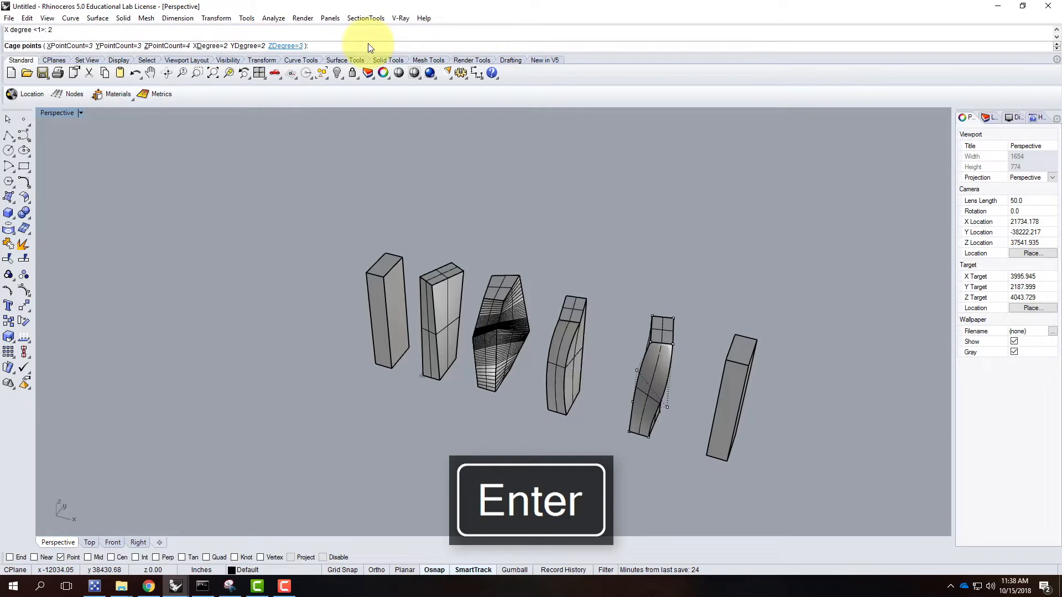
key("Return")
key("Return")
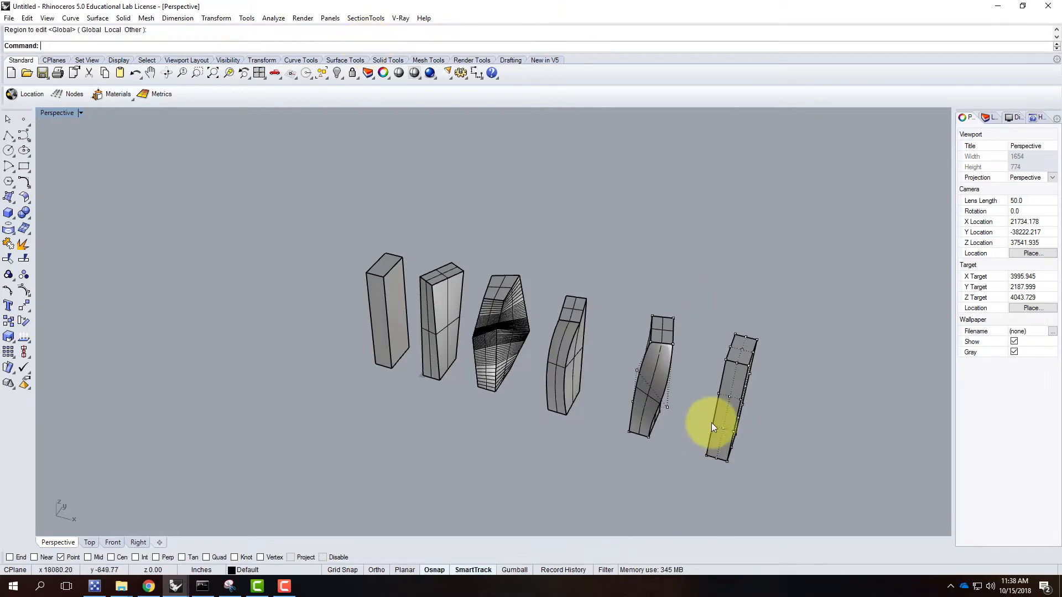
Rotate the upper cage points of the newest tower by about 17 degrees around a top corner point
scroll(712, 423, "up", 4)
right_click_drag(806, 424, 749, 408)
left_click_drag(604, 260, 746, 433)
type("rotate")
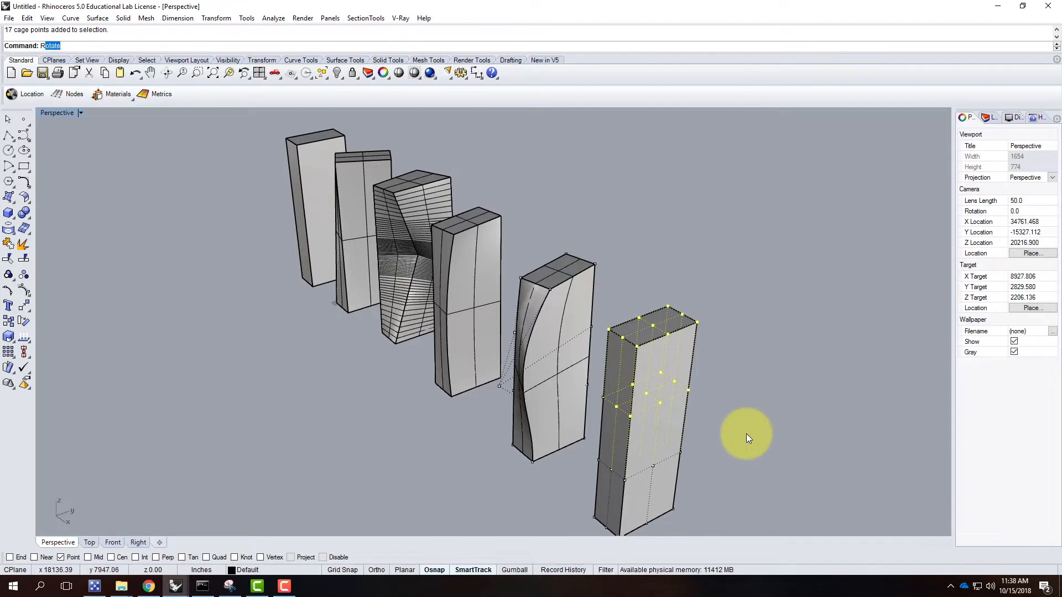
key("Return")
left_click(698, 322)
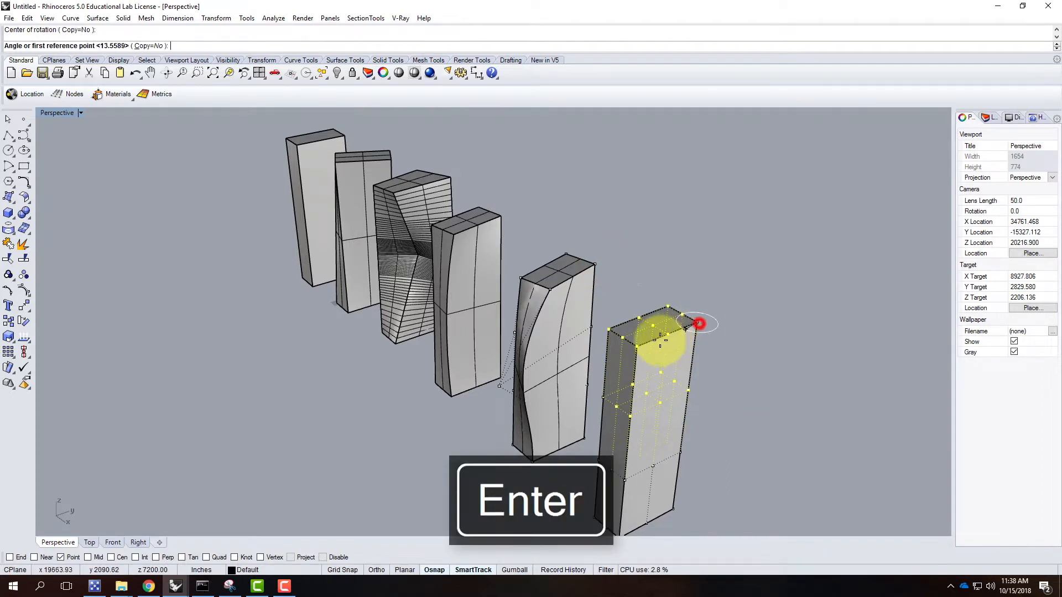
left_click(630, 347)
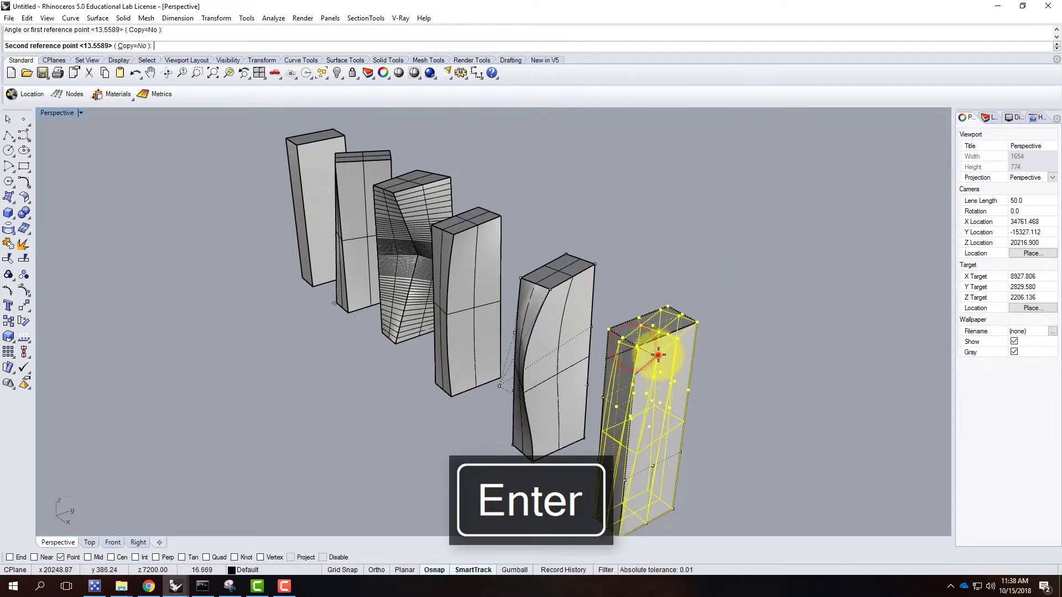
left_click(658, 355)
Move the middle cage point on the newest tower's broad outer face outward, away from the row of towers
right_click_drag(754, 409, 540, 417)
left_click(497, 413)
type("move")
key("Return")
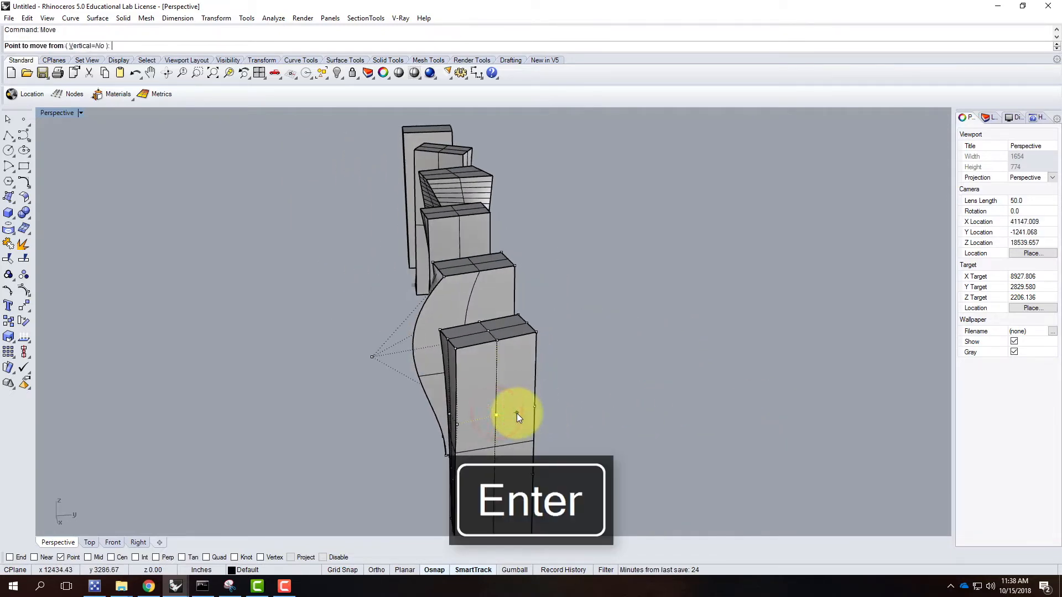
left_click(584, 442)
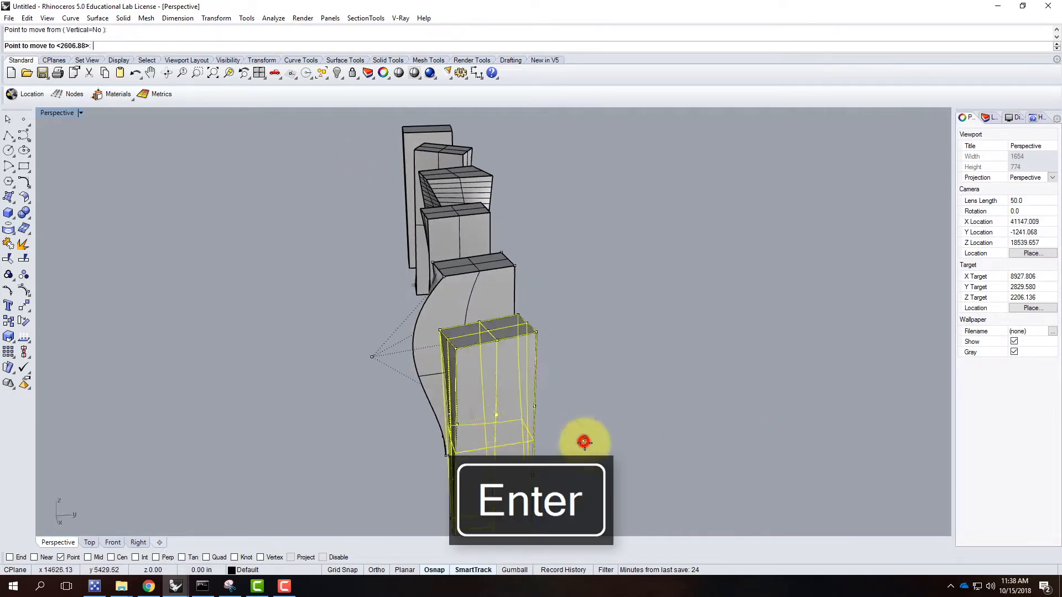
left_click(608, 481)
Examine from several angles how the newest tower's surface curves compared with the neighbouring towers
right_click_drag(661, 409, 348, 432)
scroll(293, 310, "up", 8)
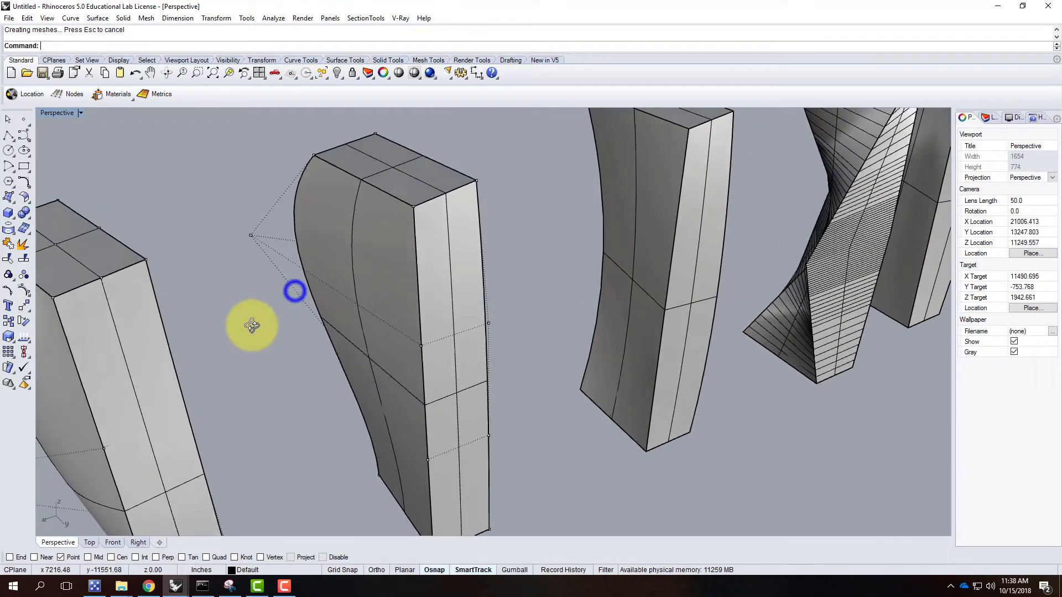
scroll(323, 214, "down", 4)
scroll(136, 273, "up", 4)
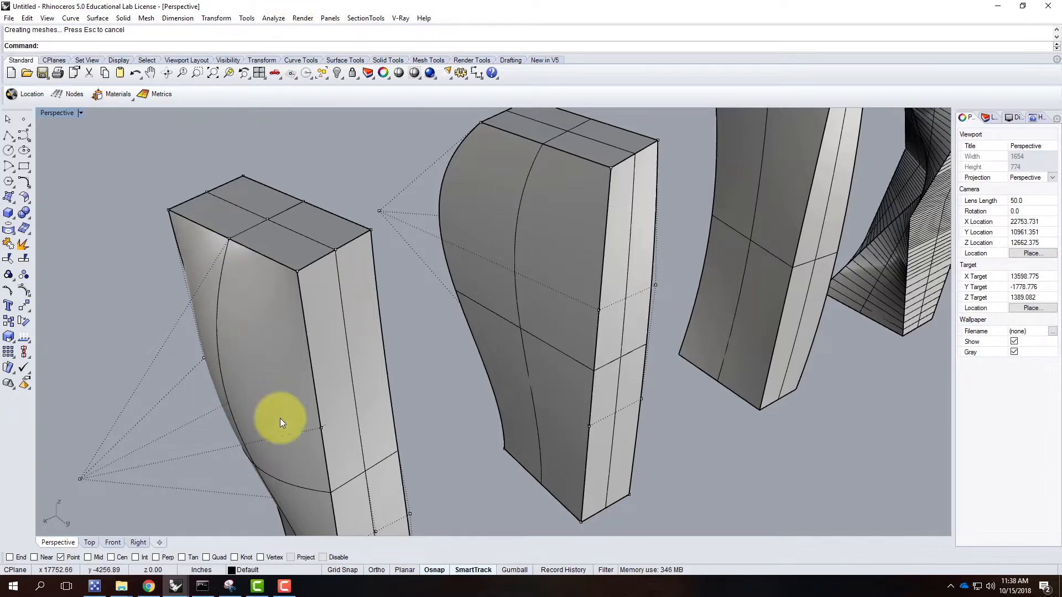
mouse_move(228, 342)
right_mouse_down()
mouse_move(262, 321)
mouse_move(241, 327)
right_mouse_up()
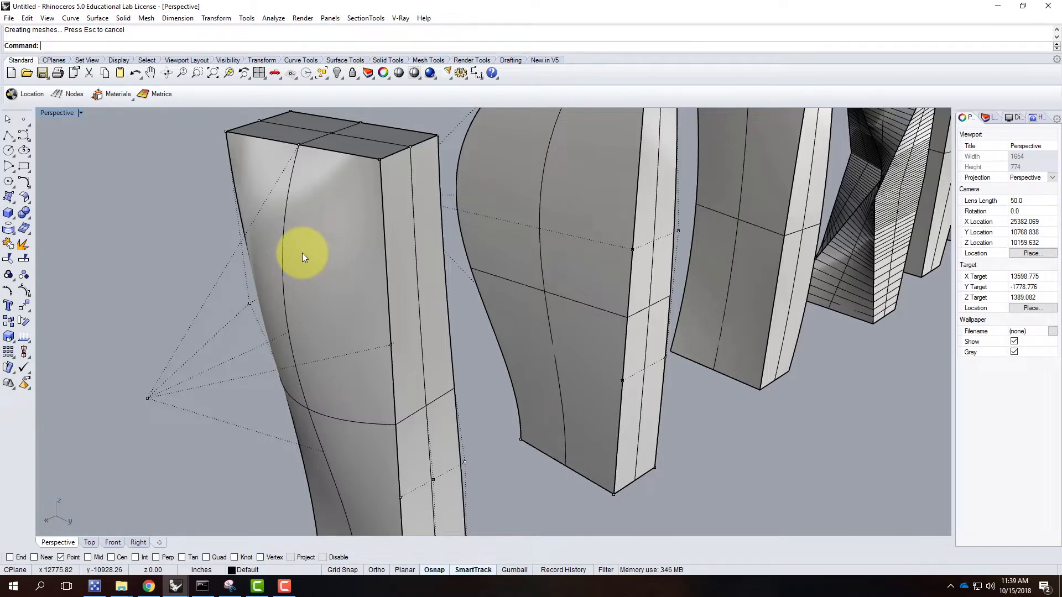
right_click_drag(308, 203, 359, 268)
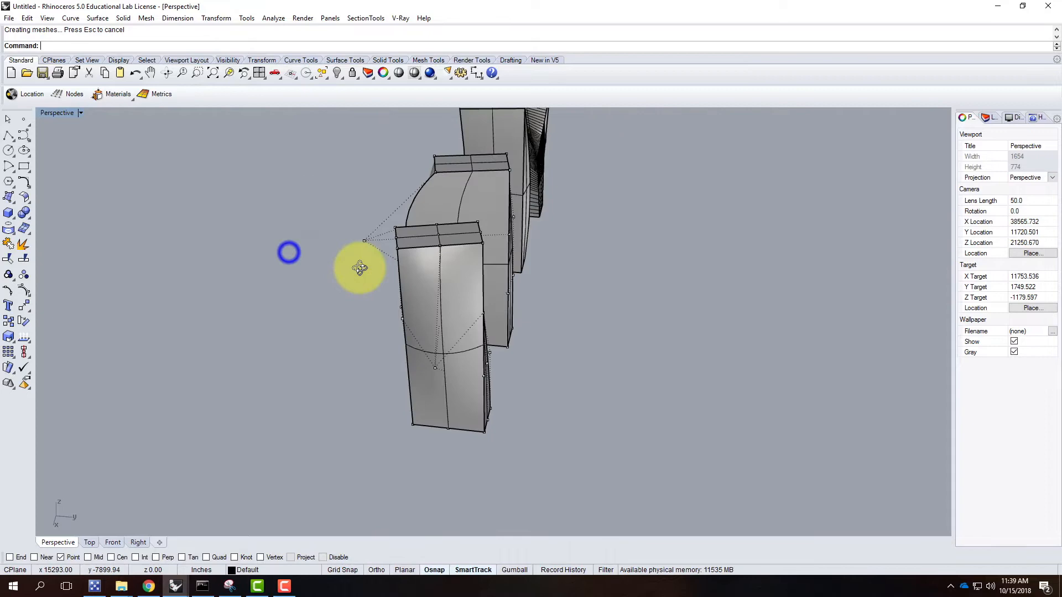
scroll(470, 313, "up", 5)
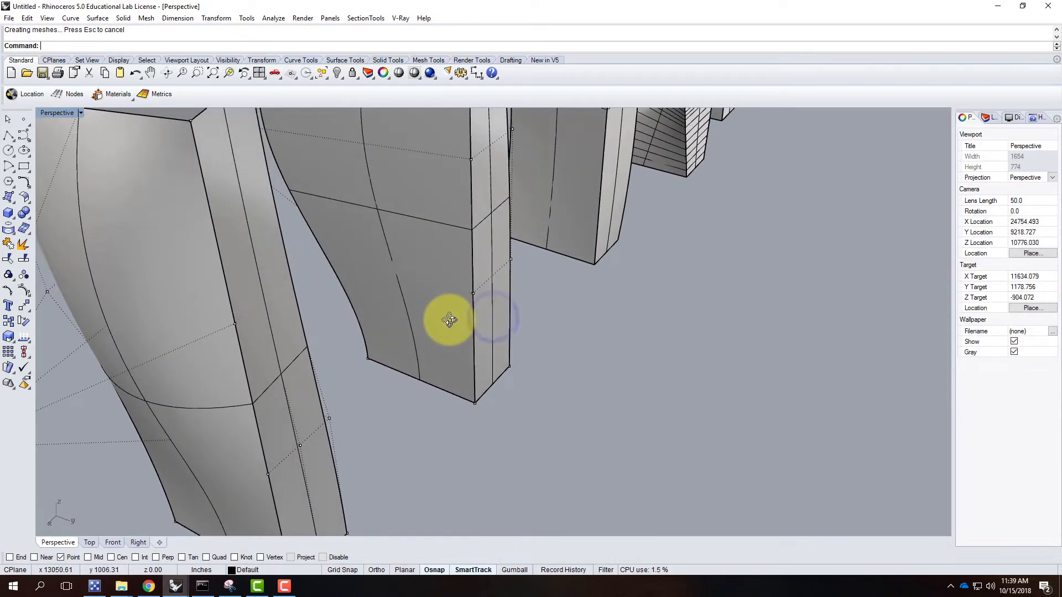
scroll(304, 233, "down", 4)
scroll(207, 233, "up", 2)
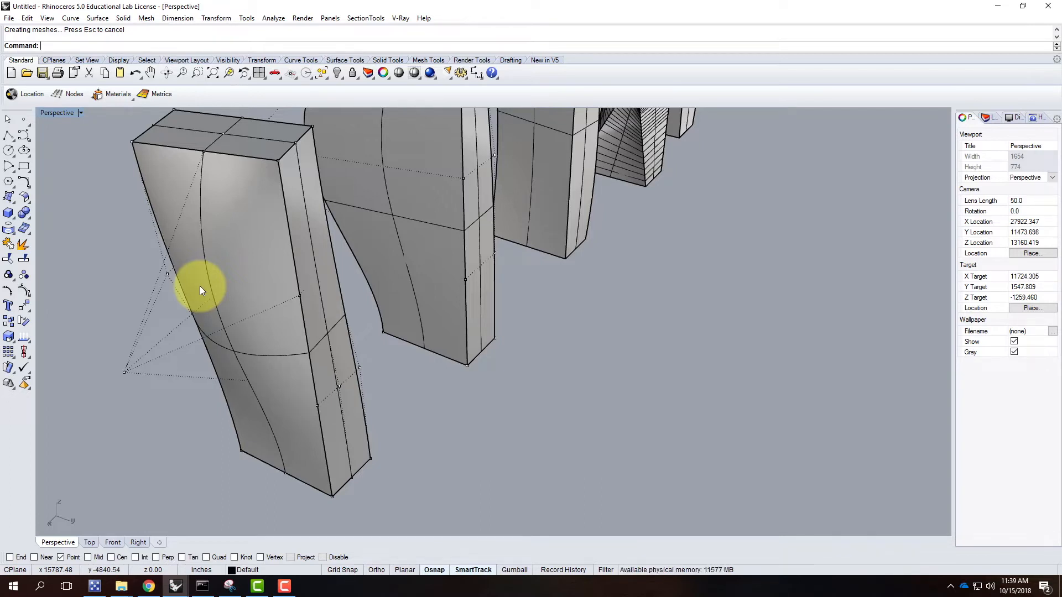
right_click_drag(391, 326, 588, 314)
scroll(590, 253, "up", 5)
right_click_drag(557, 384, 562, 345)
scroll(373, 265, "down", 4)
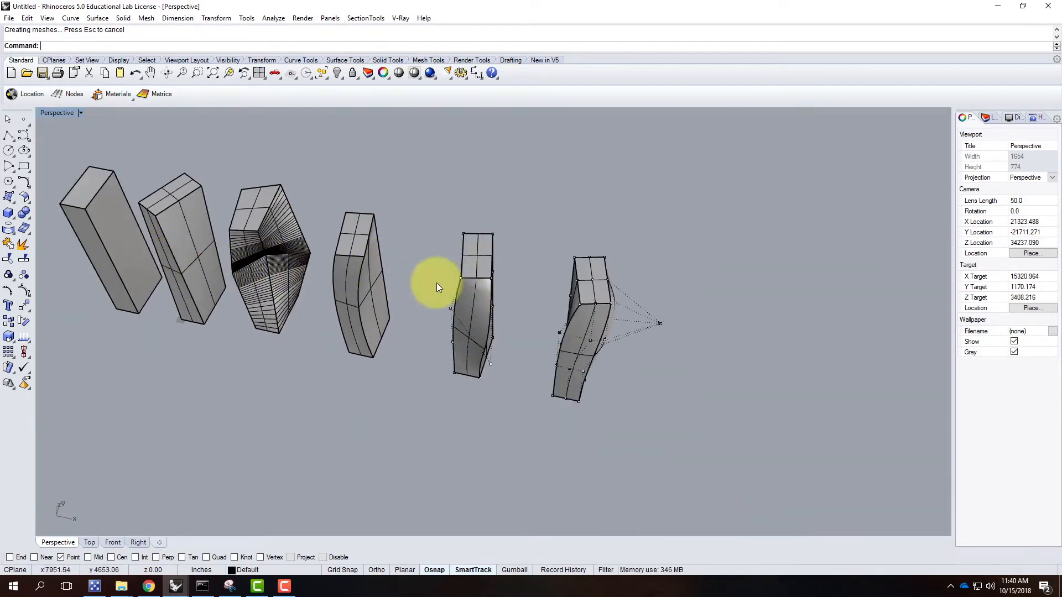
Turn off the cage control points of the last two towers
left_click(725, 343)
key("Escape")
right_click_drag(658, 360, 490, 258)
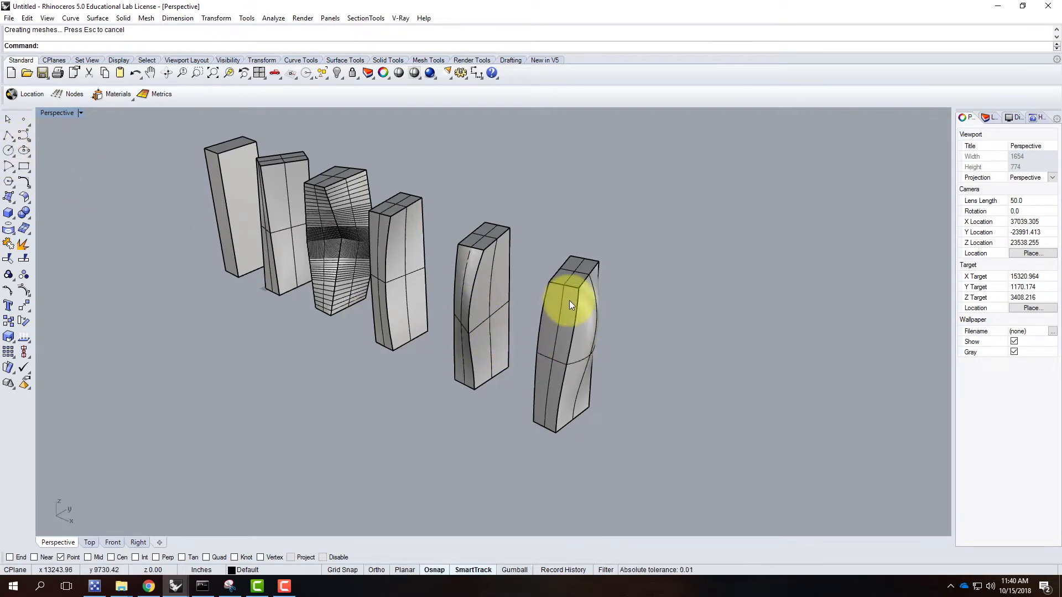
Draw a 100' by 200' rectangle on the ground beyond the last tower in the row
left_click(25, 166)
scroll(237, 189, "down", 3)
scroll(320, 225, "up", 3)
scroll(349, 308, "up", 5)
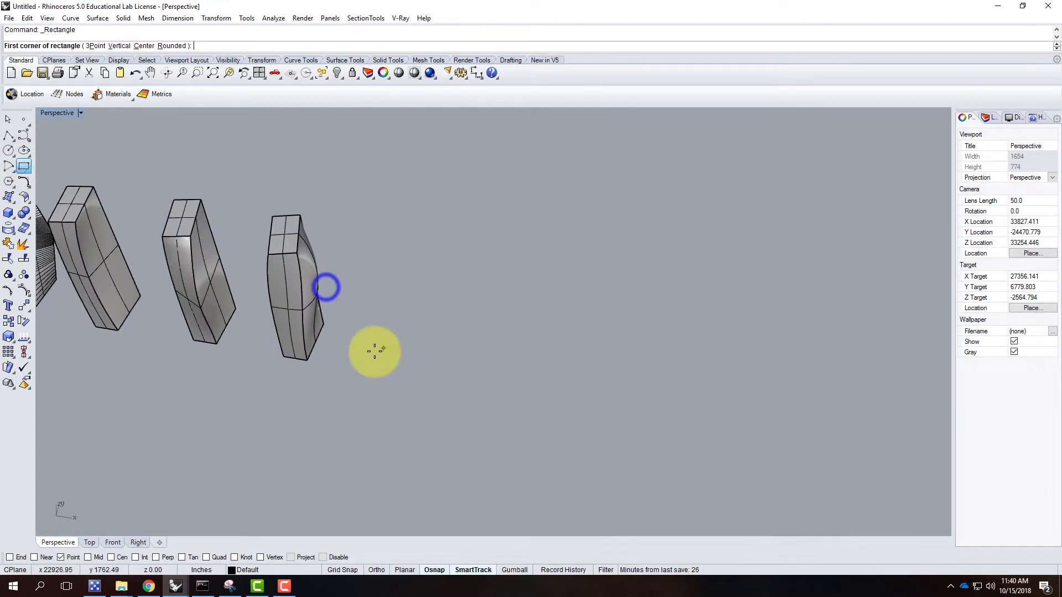
left_click(354, 382)
type("@")
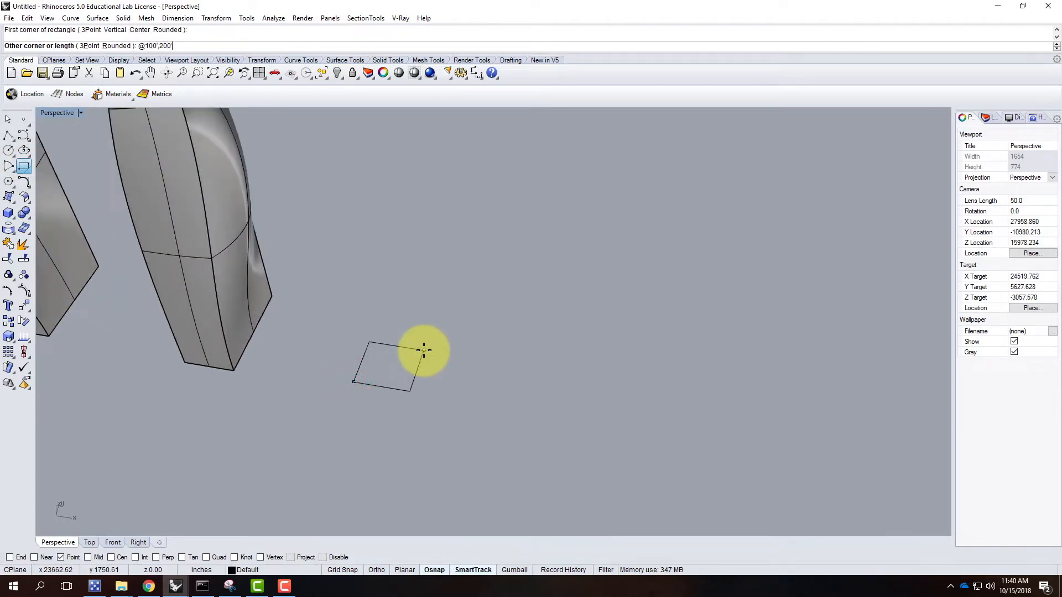
type("100,200")
key("Return")
left_click(417, 370)
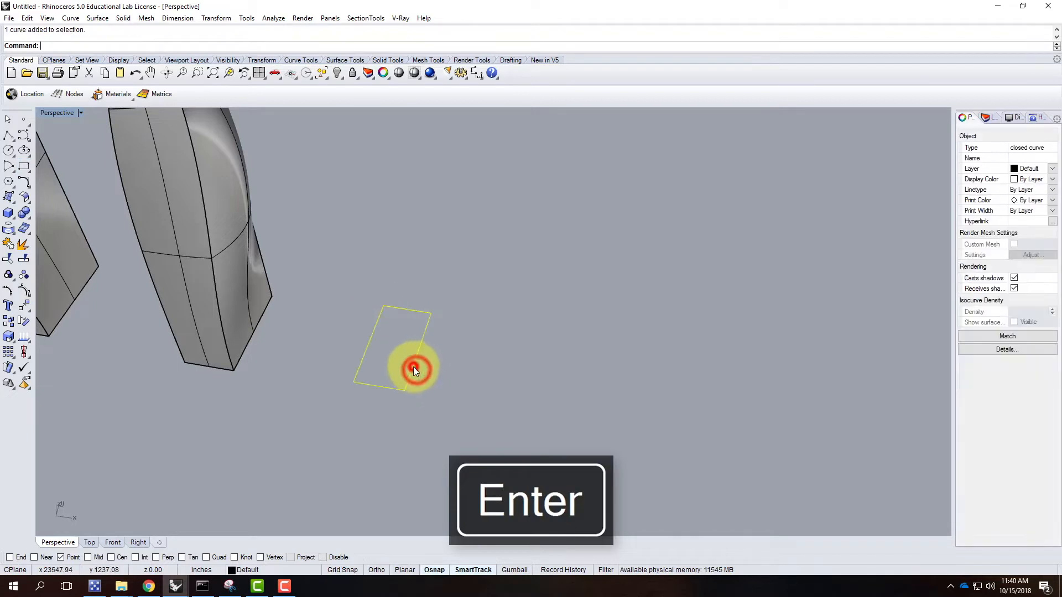
With End and Mid snaps on, draw a polyline from the rectangle's near short edge midpoint through its centre to the outer long edge's midpoint
left_click(8, 135)
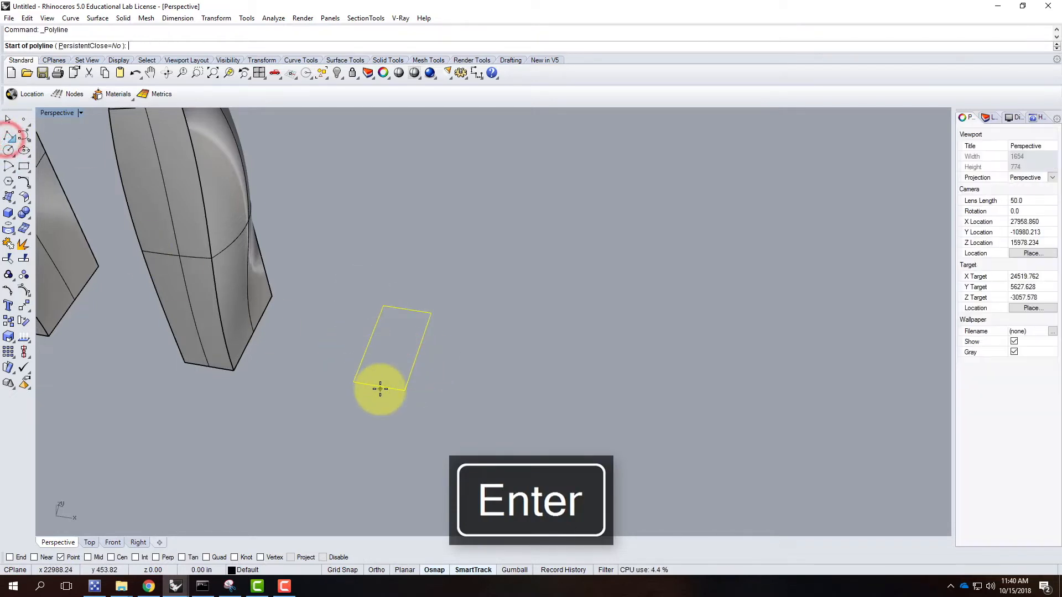
left_click(442, 571)
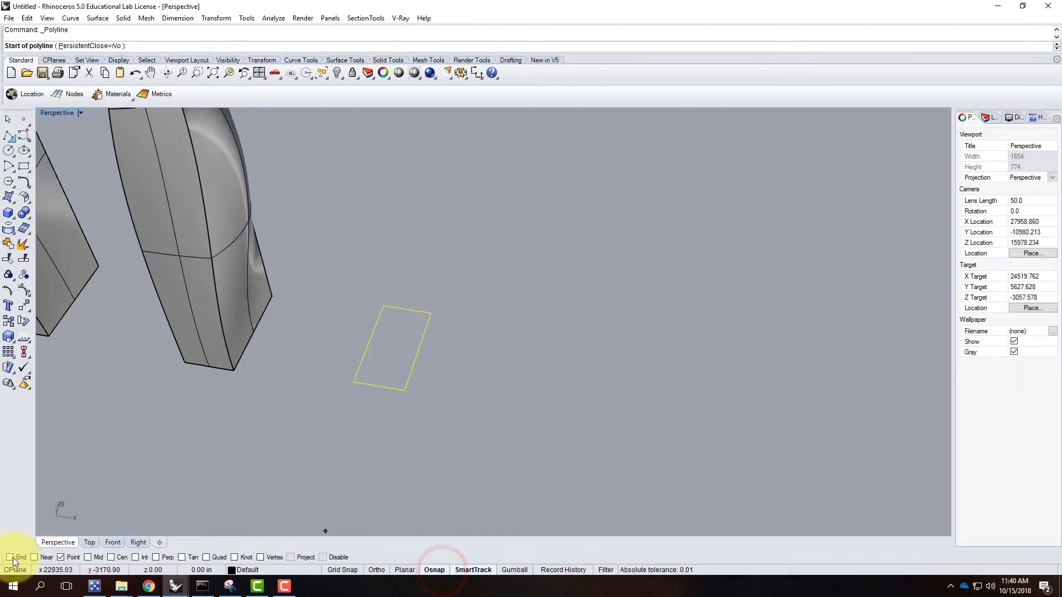
left_click(88, 558)
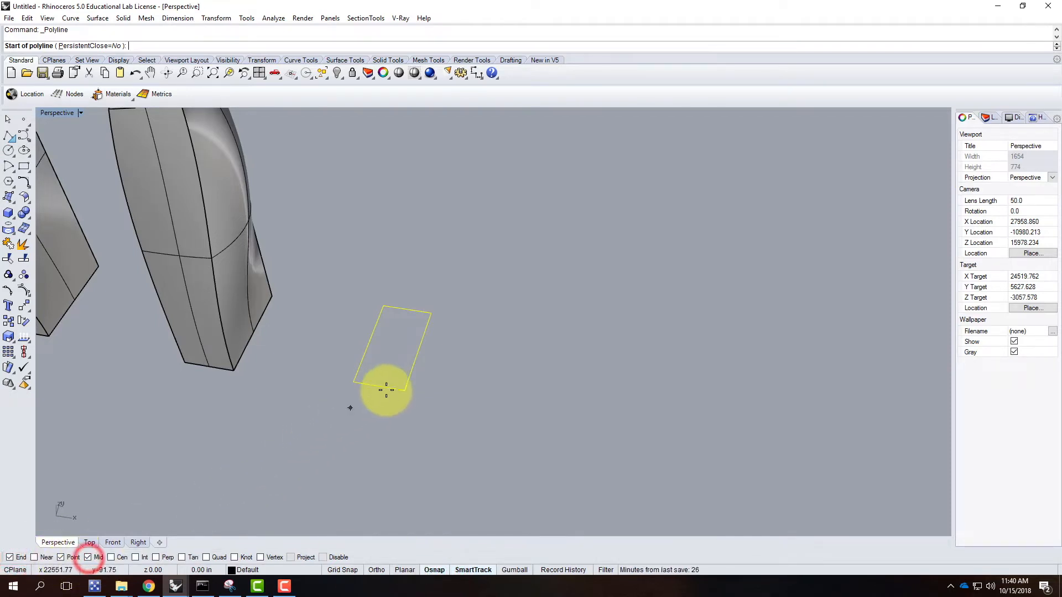
left_click(381, 387)
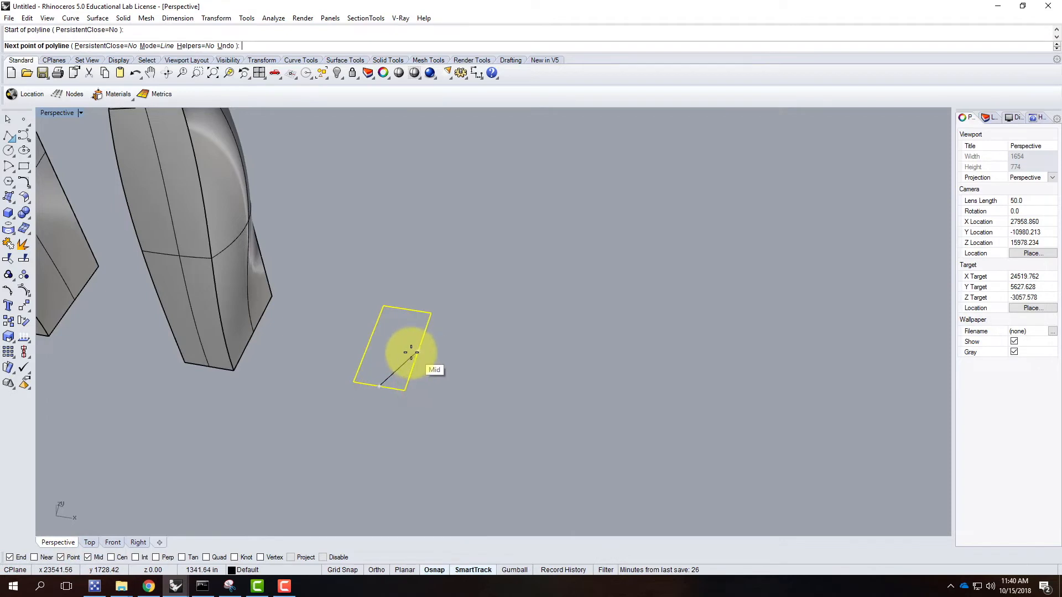
left_click(393, 347)
left_click(417, 353)
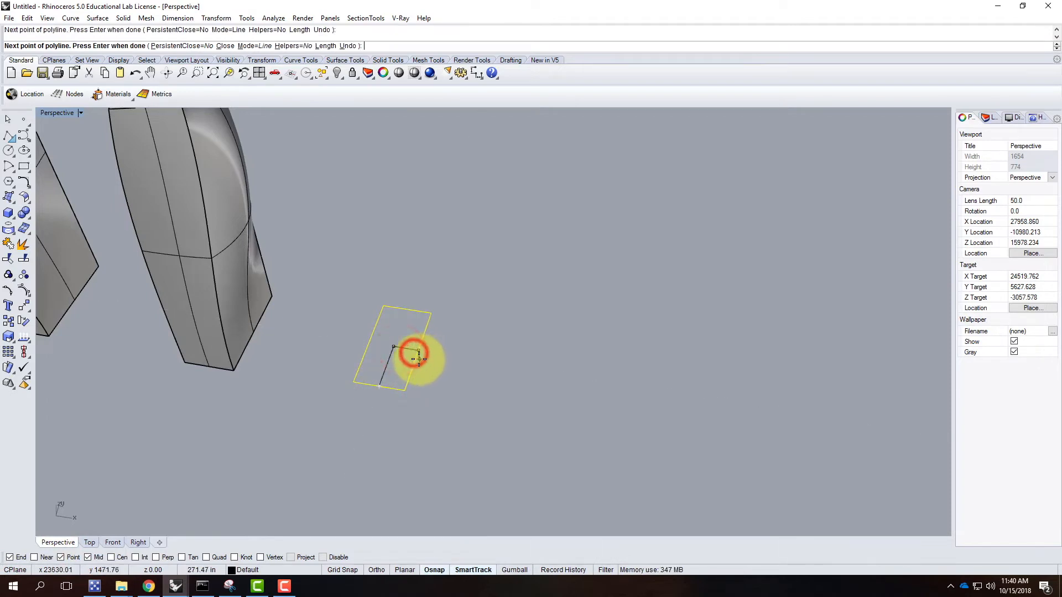
key("Return")
Trim away the rectangle's near outer corner, using the polyline as the cutting object
left_click(423, 378)
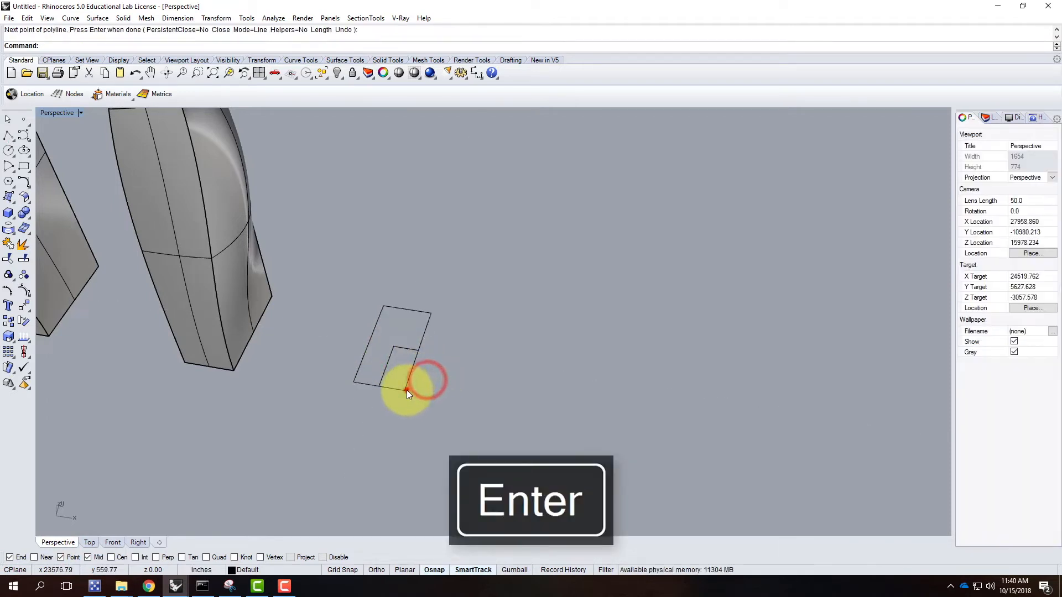
left_click(406, 390)
left_click(439, 381)
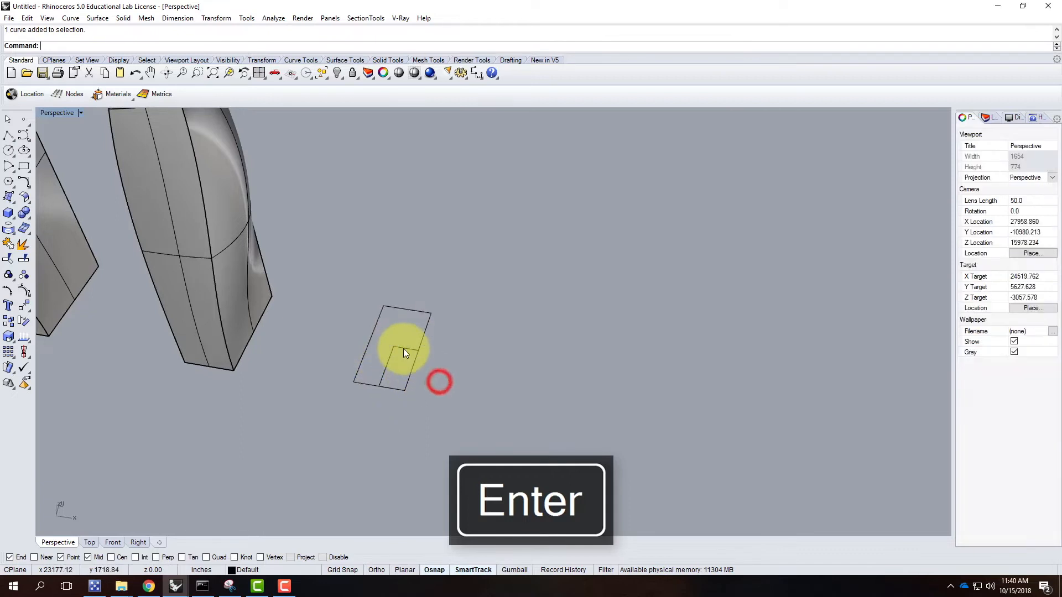
left_click(403, 348)
type("trim")
key("Return")
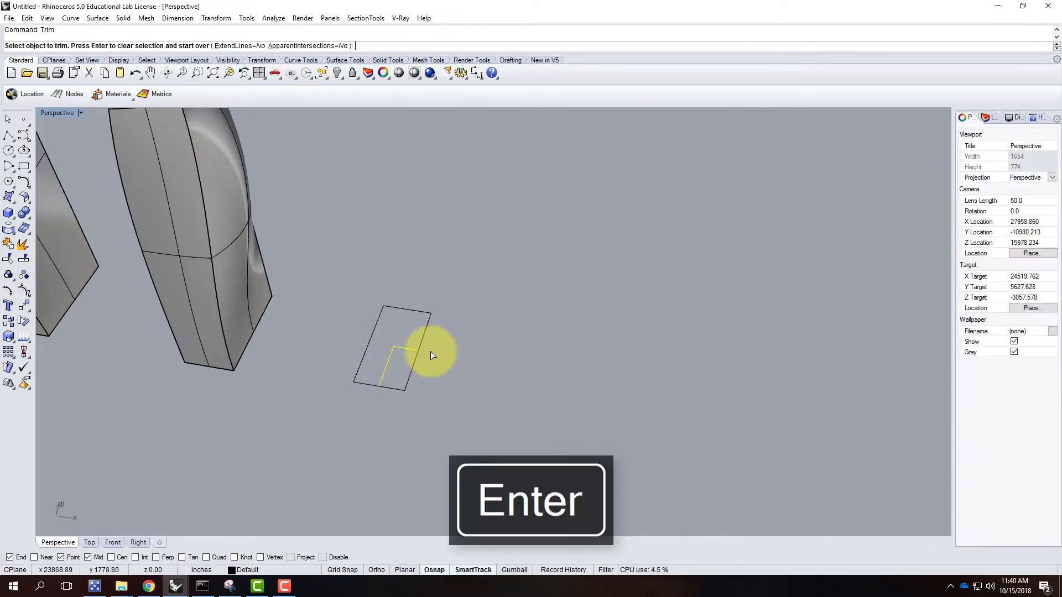
left_click(410, 377)
key("Escape")
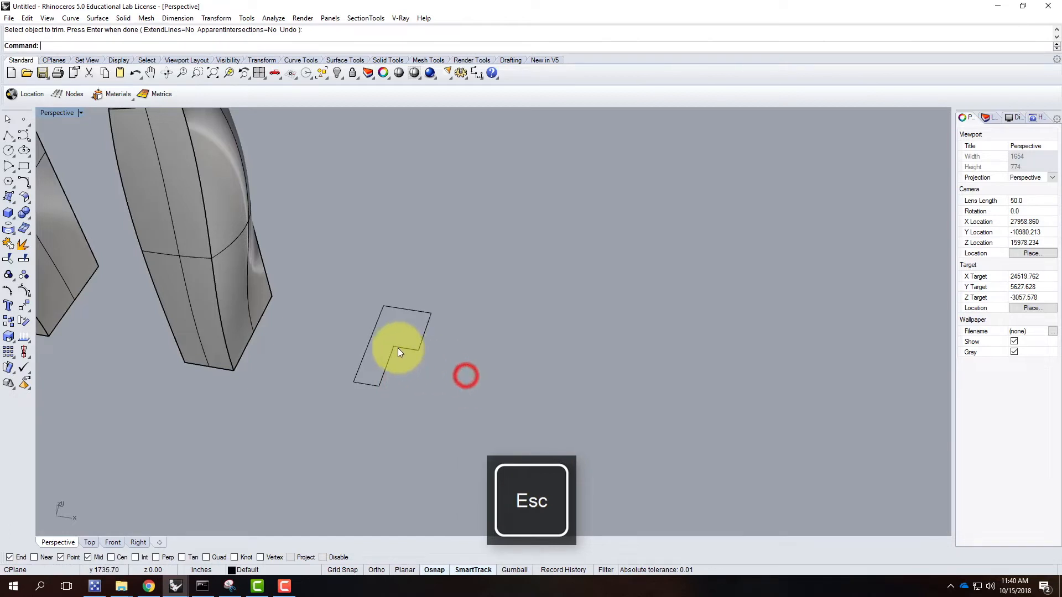
Join the polyline and the trimmed rectangle into one closed L-shaped curve
left_click(397, 351)
left_click(368, 384, "shift")
type("join")
key("Return")
left_click(446, 377)
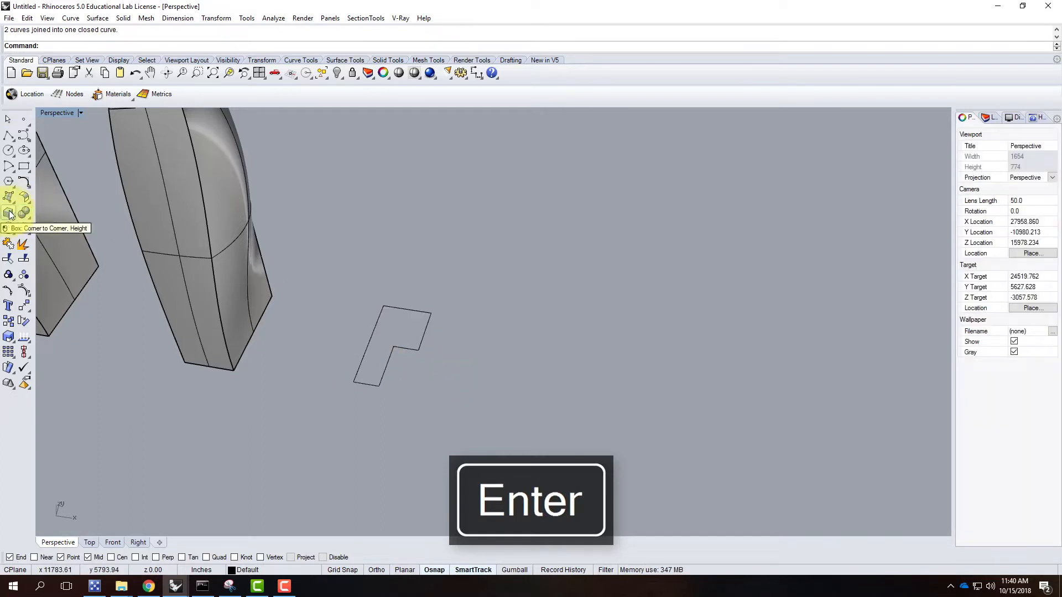
Draw a rectangle around the L-shaped footprint, snapping to its opposite outer corners
left_click(23, 165)
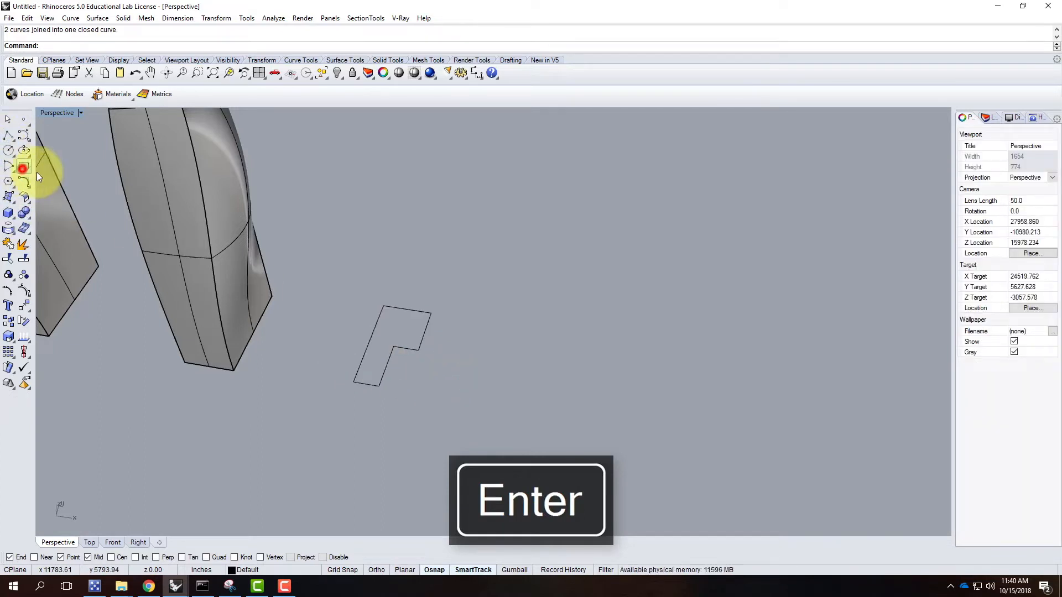
left_click(346, 383)
left_click(426, 314)
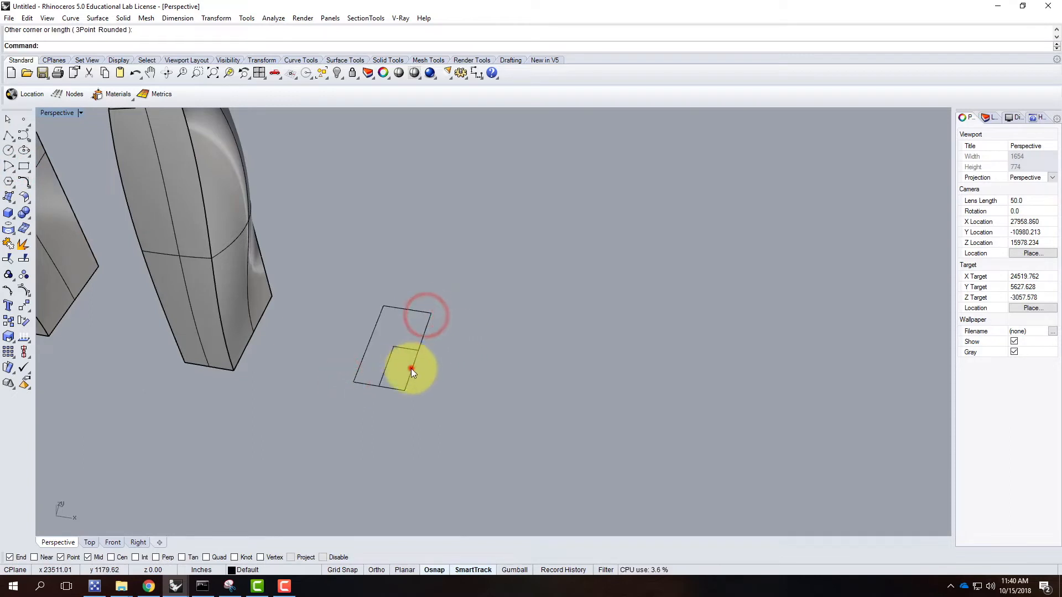
Move the new full rectangle 200' straight up from the ground with the vertical option on
left_click(411, 369)
type("move")
key("Return")
type("v")
key("Return")
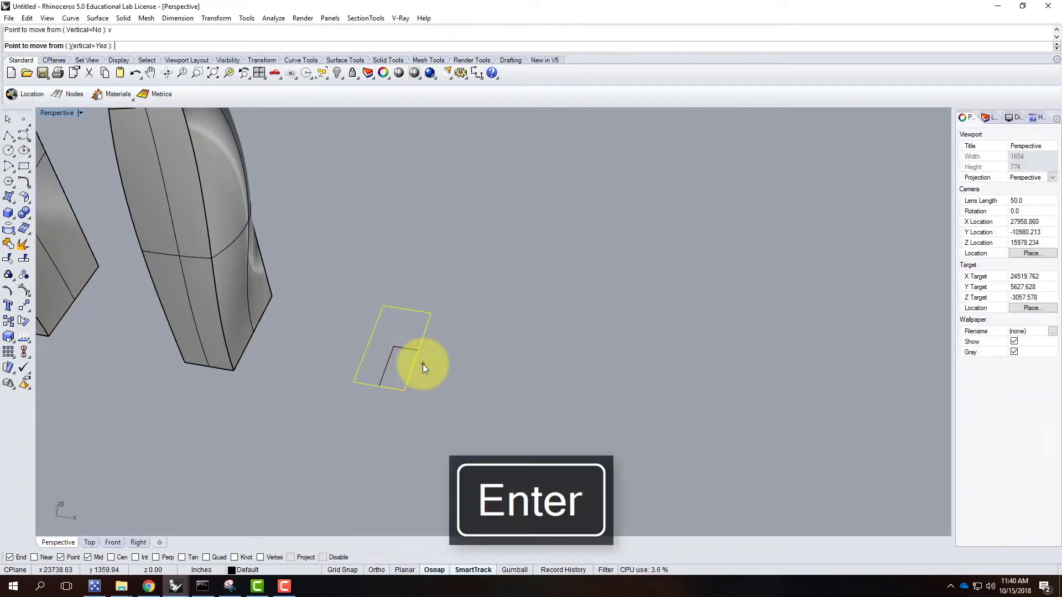
left_click(406, 388)
type("2")
type("00'")
key("Return")
left_click(456, 379)
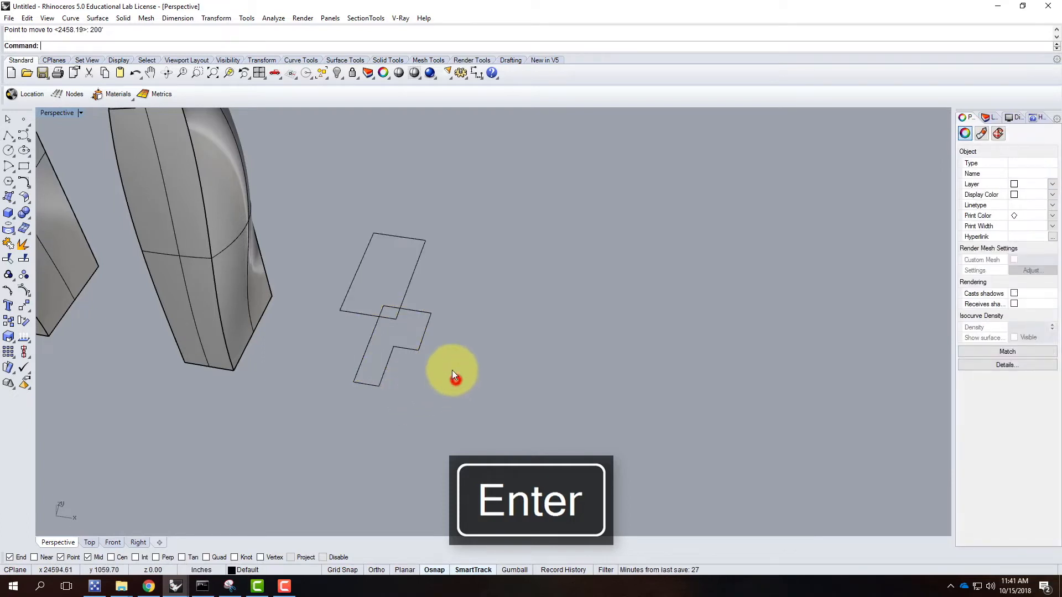
Copy the L-shaped curve vertically to a height of 600' above the ground
left_click(416, 266)
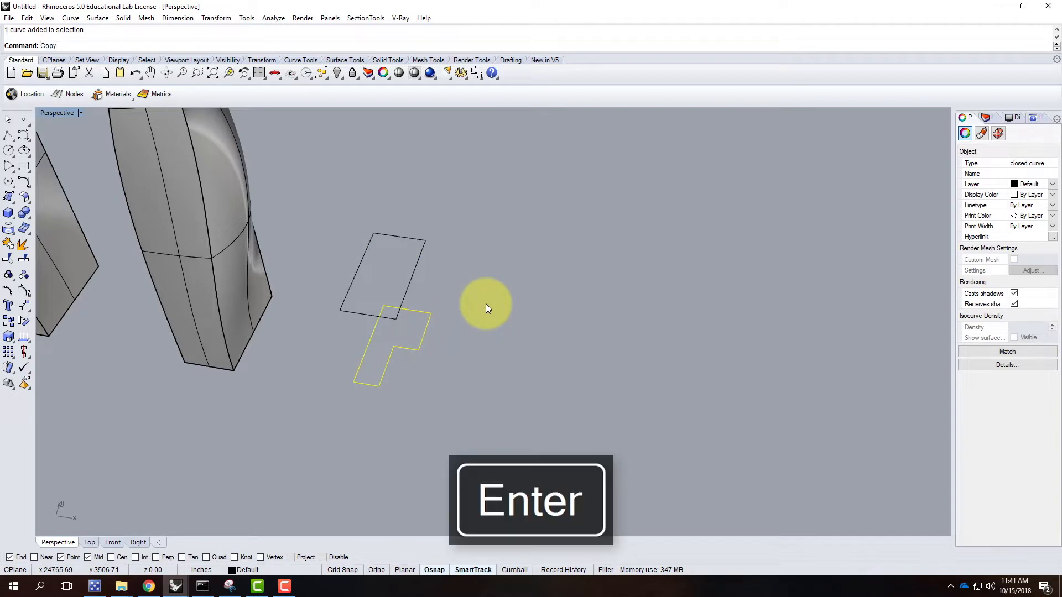
type("Cop")
key("Return")
type("v")
key("Return")
left_click(381, 387)
type("600'")
key("Return")
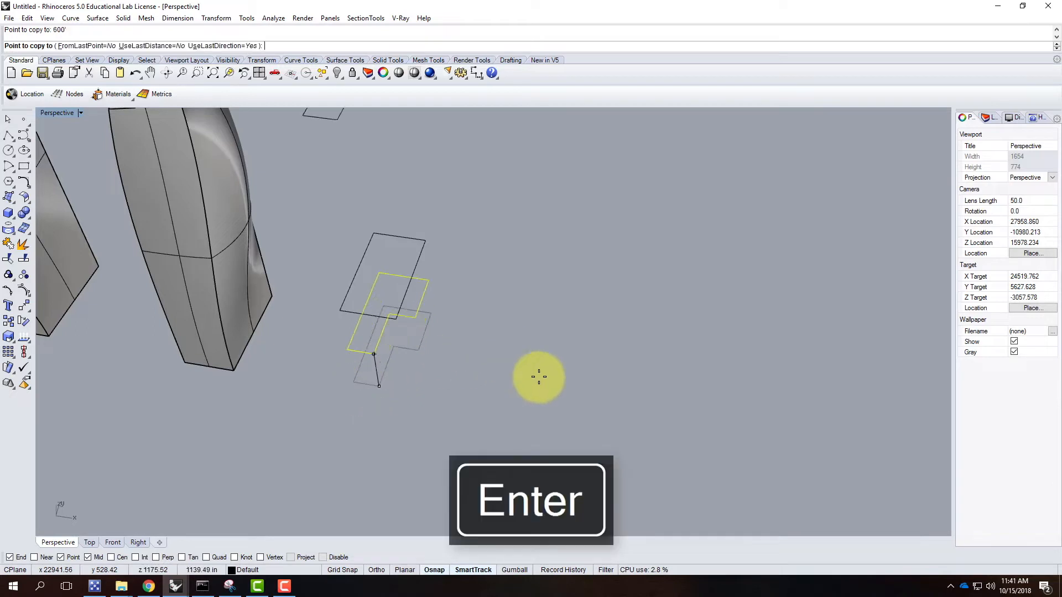
scroll(465, 401, "down", 3)
key("Escape")
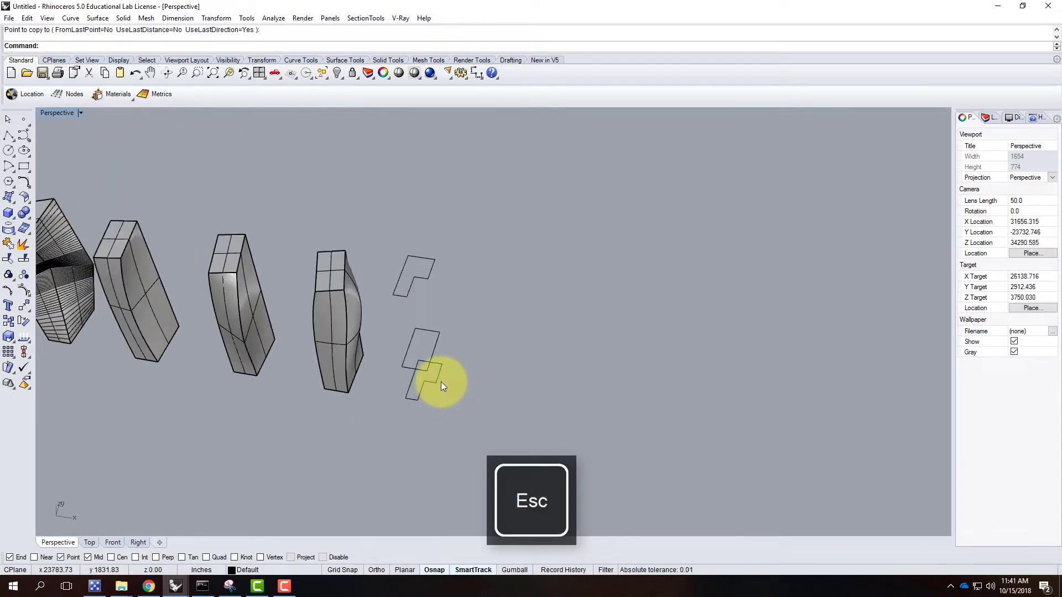
Loft the ground L-shaped curve to the raised rectangle, with the L's seam point moved to its inner corner
left_click(440, 382)
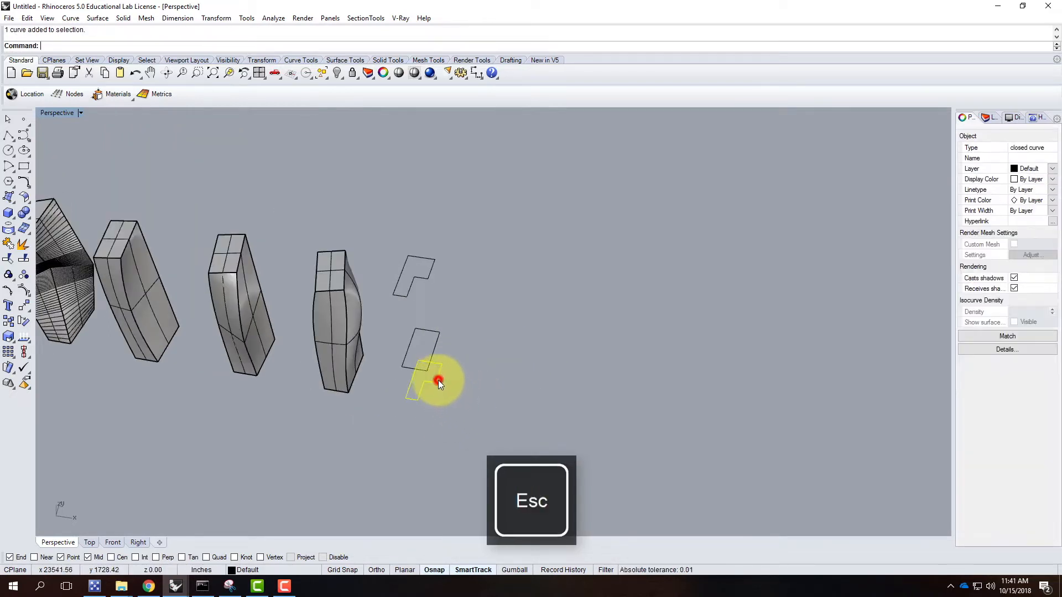
left_click(435, 346, "shift")
type("Loft")
key("Return")
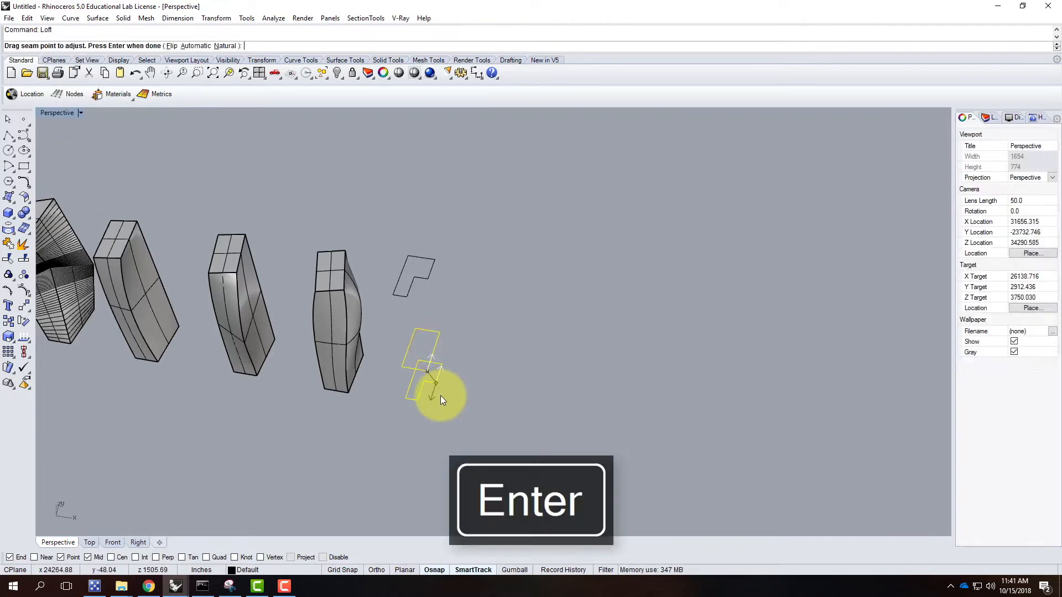
right_click_drag(472, 386, 417, 372)
scroll(416, 318, "up", 6)
scroll(404, 328, "up", 4)
right_click_drag(425, 333, 470, 405)
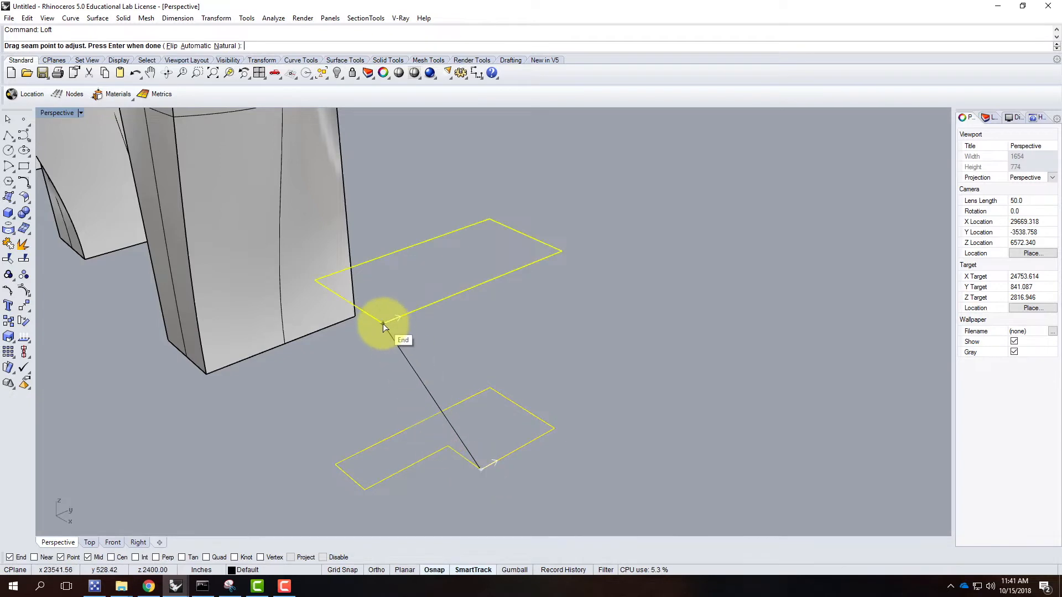
left_click_drag(480, 470, 447, 445)
mouse_move(448, 449)
right_mouse_down()
mouse_move(503, 422)
mouse_move(450, 427)
mouse_move(448, 437)
right_mouse_up()
key("Return")
left_click(492, 361)
right_click_drag(420, 391, 453, 395)
left_click(569, 388)
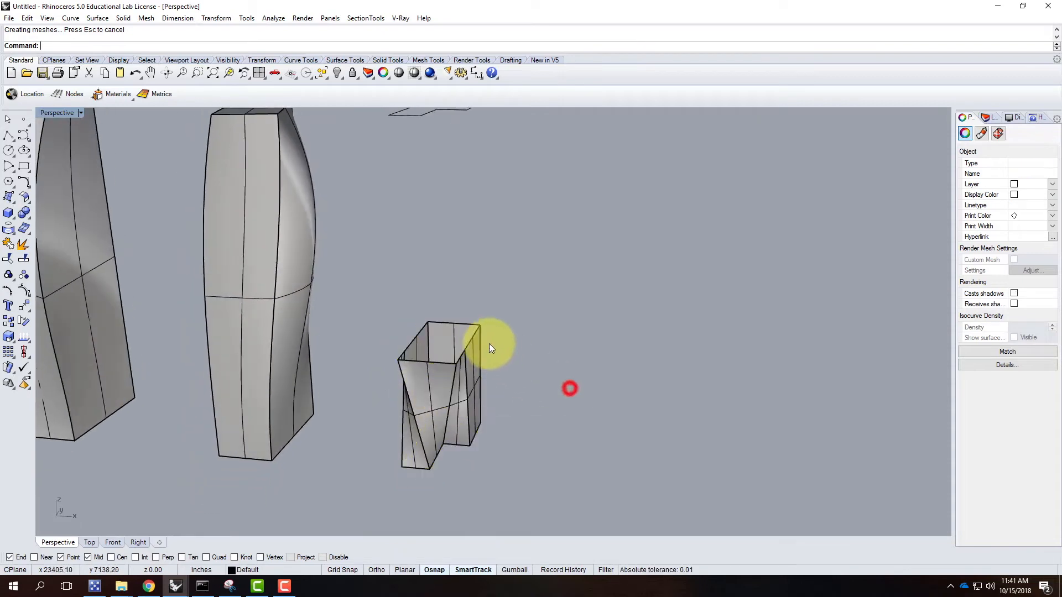
Loft the raised rectangle to the upper L-shaped curve, moving the seams to the L's inner corner and the rectangle's adjacent near corner, in Normal style
left_click(463, 347)
left_click(468, 336)
left_click(499, 367)
scroll(481, 366, "down", 3)
left_click(470, 208, "shift")
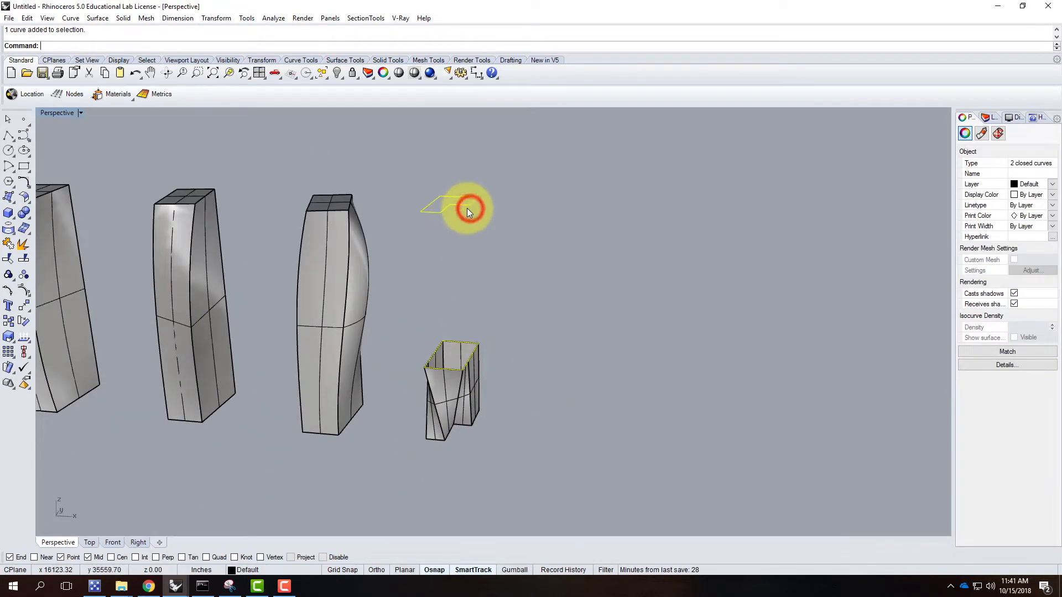
key("Return")
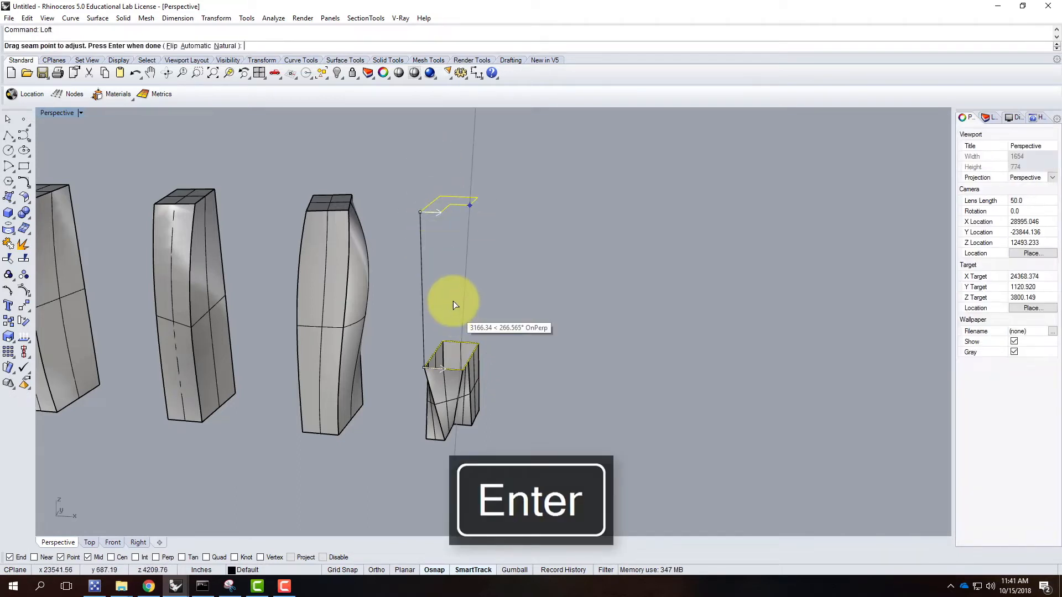
scroll(450, 290, "up", 3)
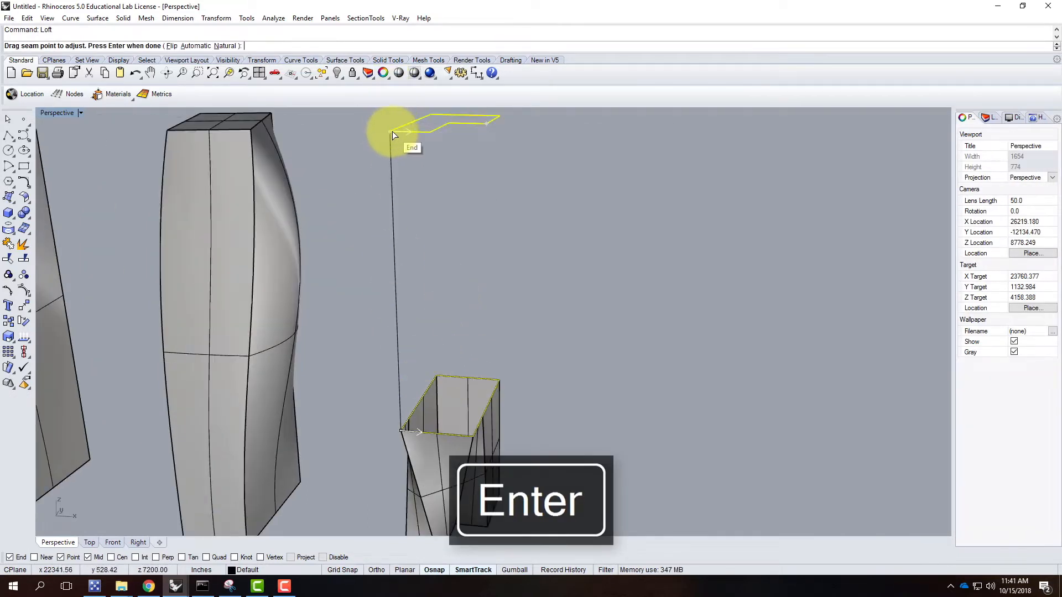
left_click_drag(391, 131, 450, 122)
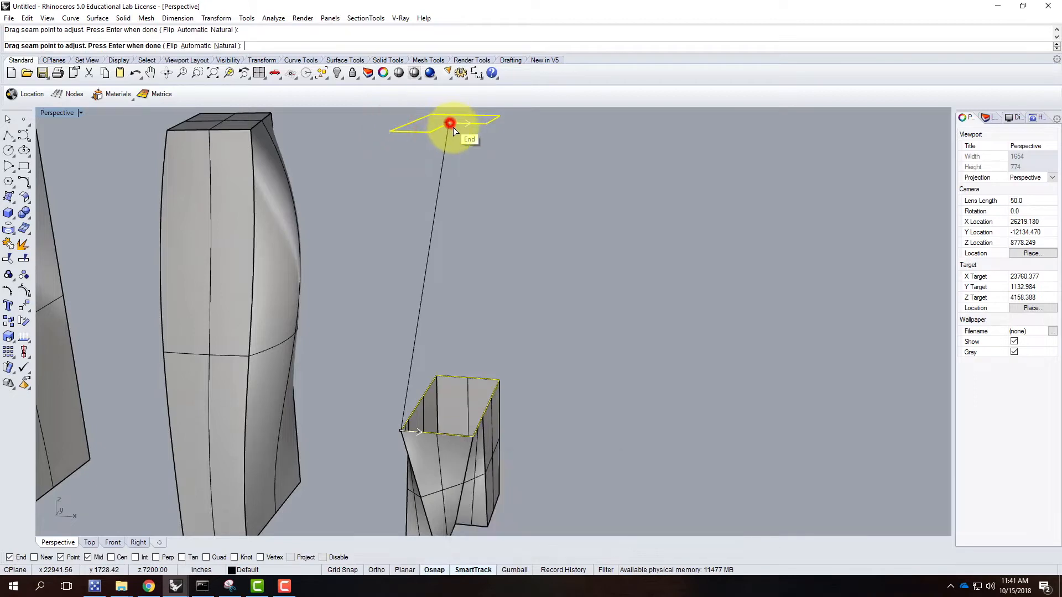
left_click_drag(400, 430, 474, 436)
right_click_drag(648, 369, 536, 368)
key("Return")
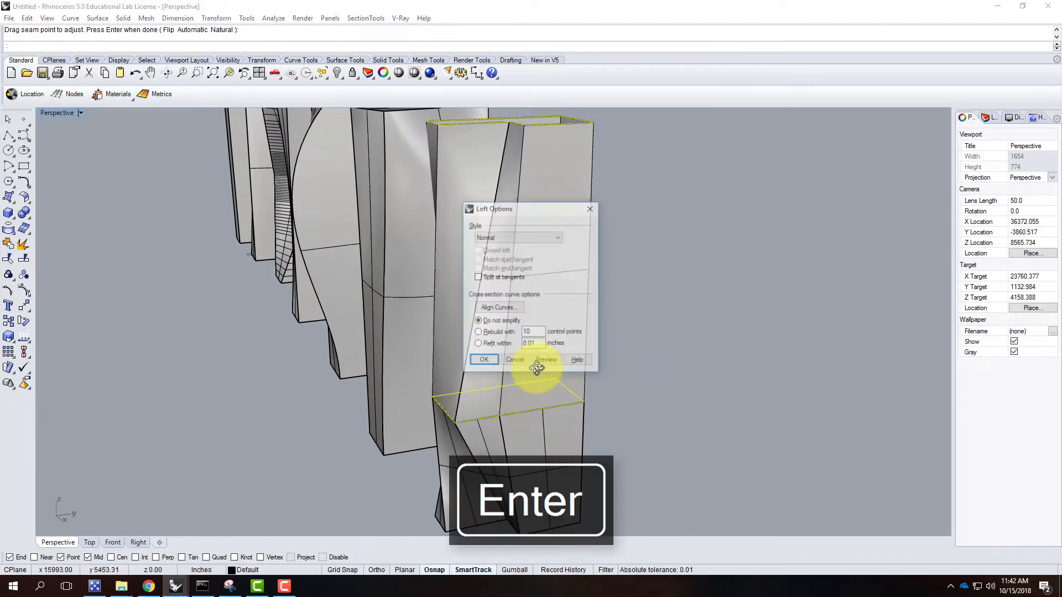
key("Return")
Examine the lofted L-shaped tower from several angles and compare it with the neighbouring cage-edited tower
right_click_drag(638, 314, 485, 340)
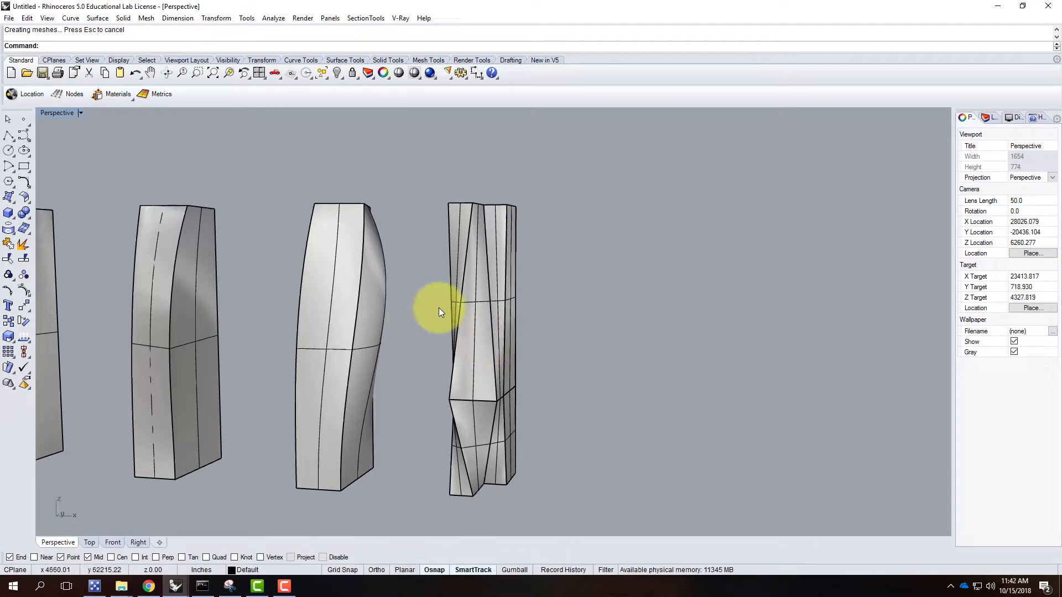
right_click_drag(455, 300, 479, 313)
left_click(479, 313)
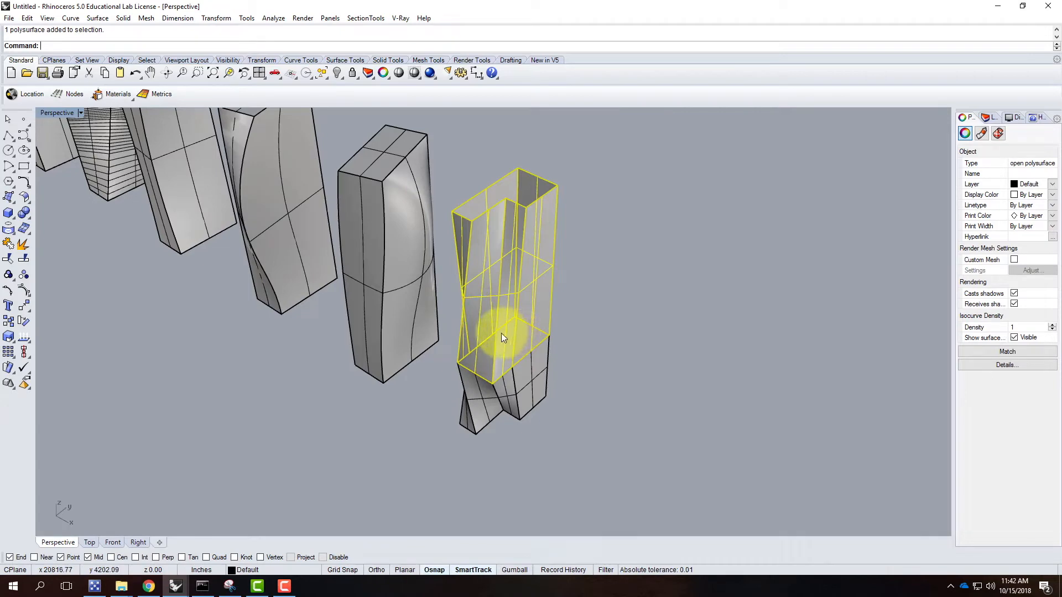
right_click_drag(440, 331, 490, 334)
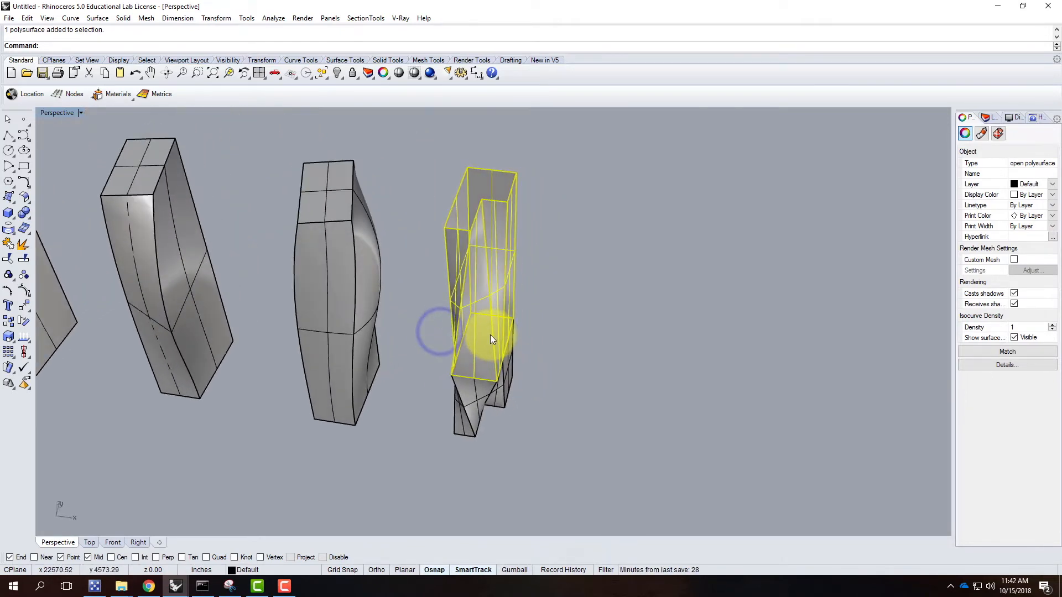
scroll(616, 366, "down", 4)
scroll(412, 318, "up", 6)
right_click_drag(466, 322, 492, 303)
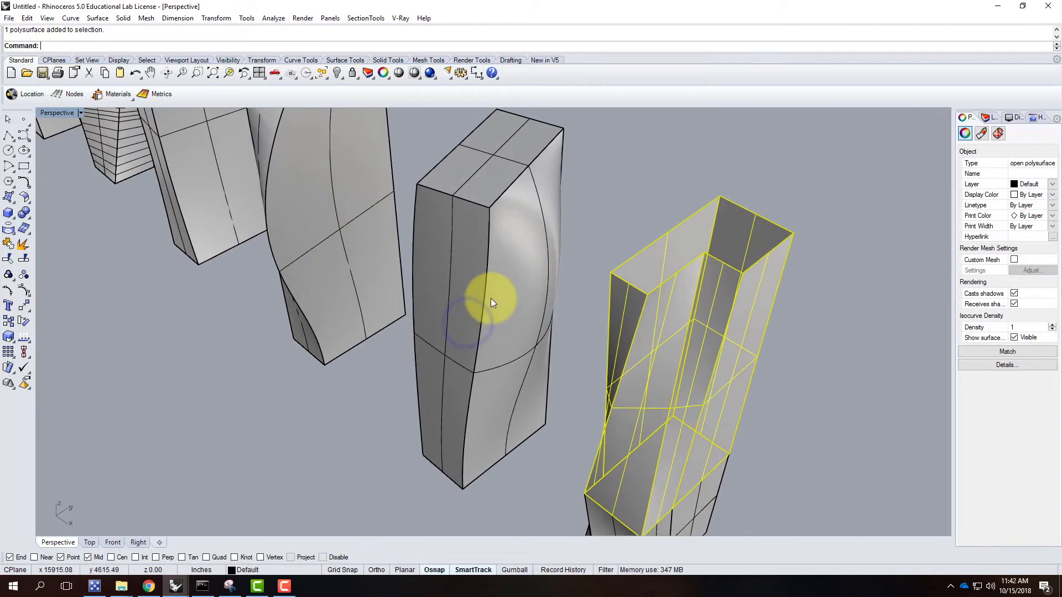
left_click(520, 280)
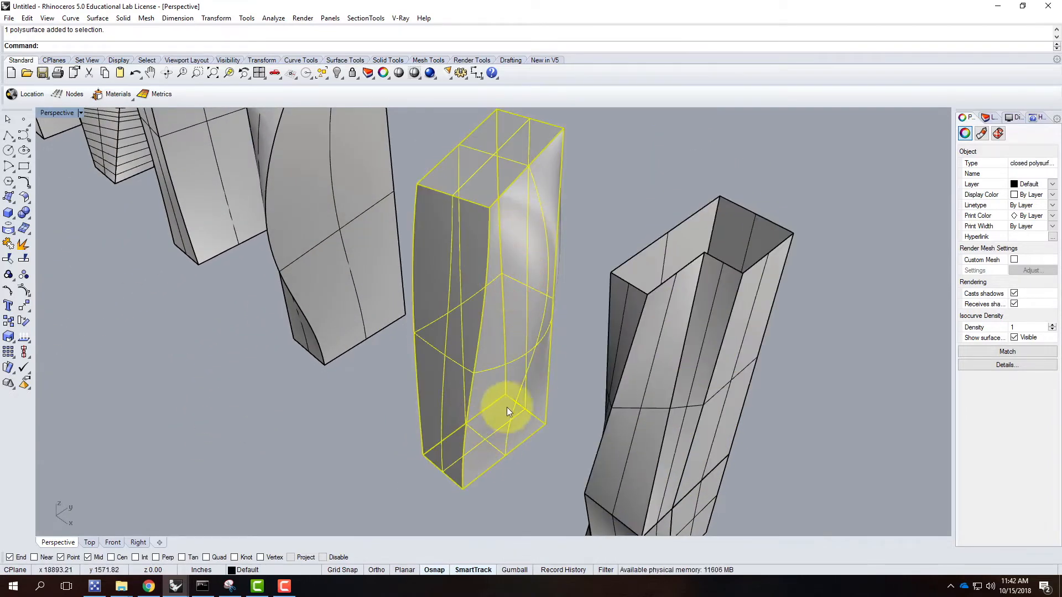
right_click_drag(362, 348, 555, 266)
left_click(560, 264)
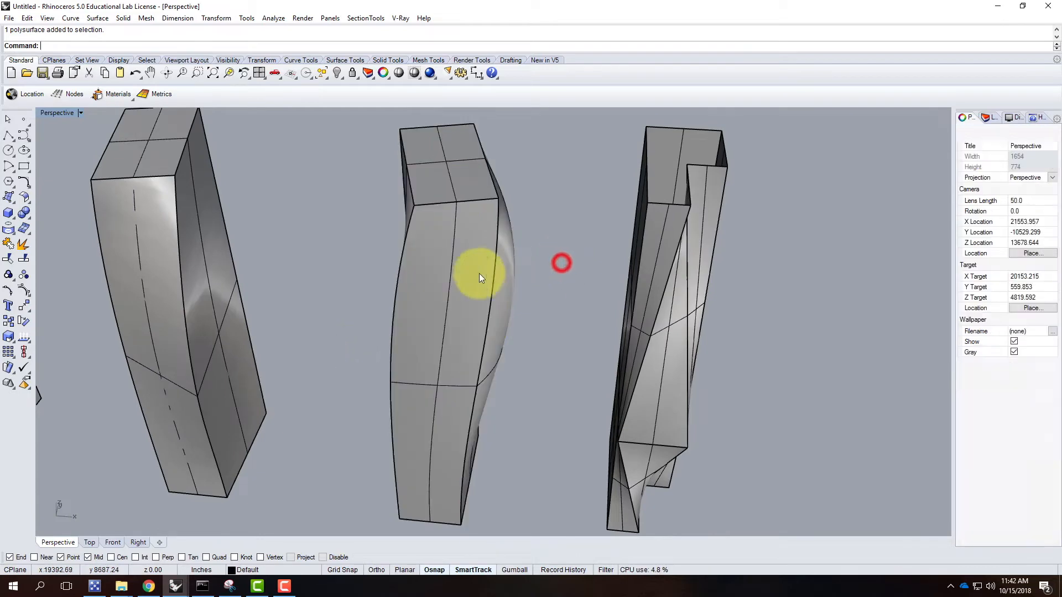
right_click_drag(512, 258, 482, 257)
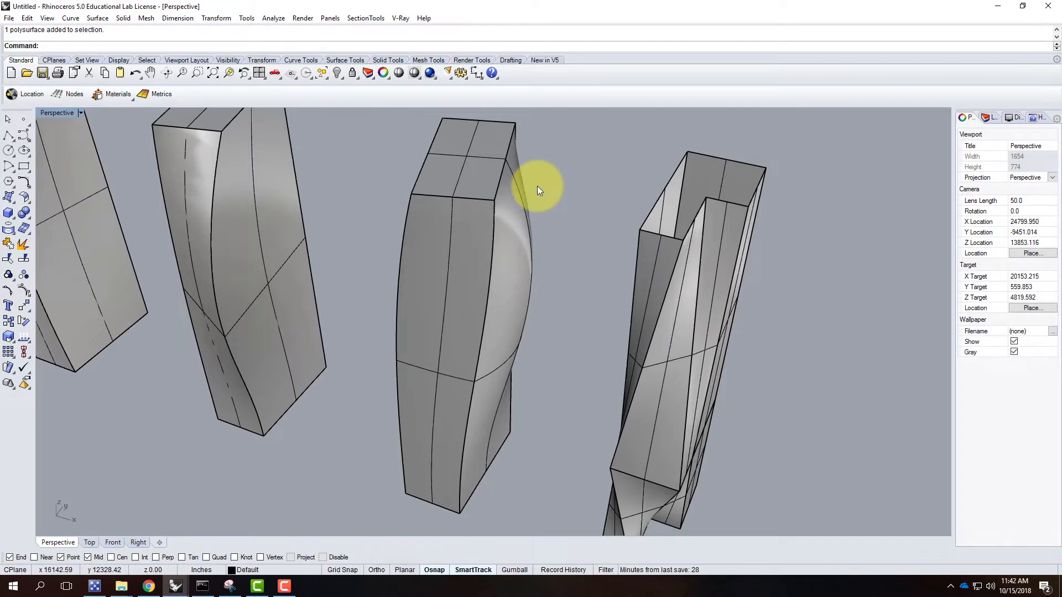
scroll(626, 379, "down", 5)
right_click_drag(632, 430, 589, 415)
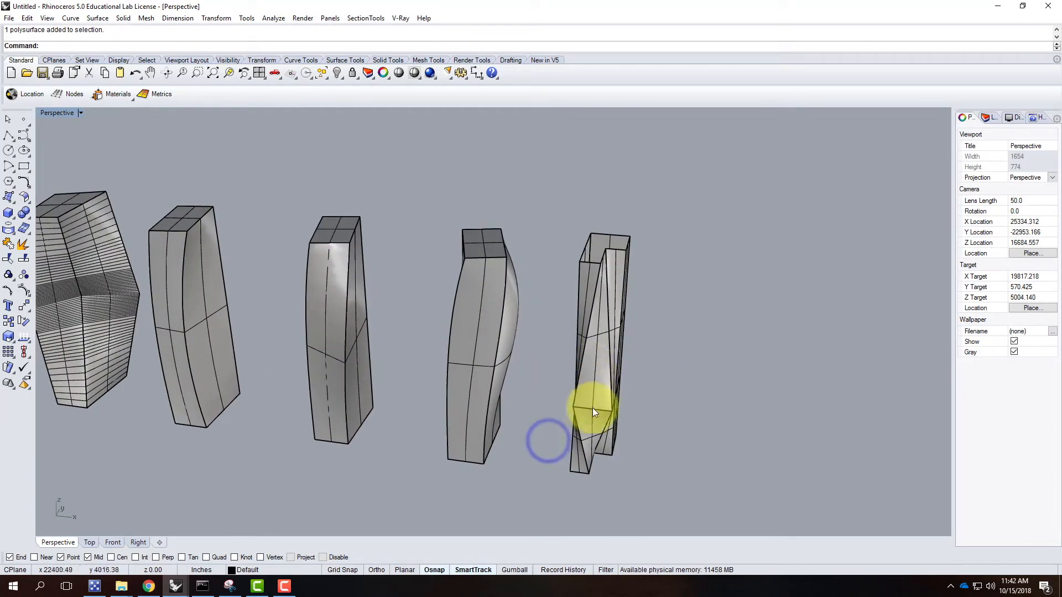
Copy the whole lofted tower with its curves to the open spot beyond it, extending the row
left_click_drag(536, 180, 641, 490)
type("Copy")
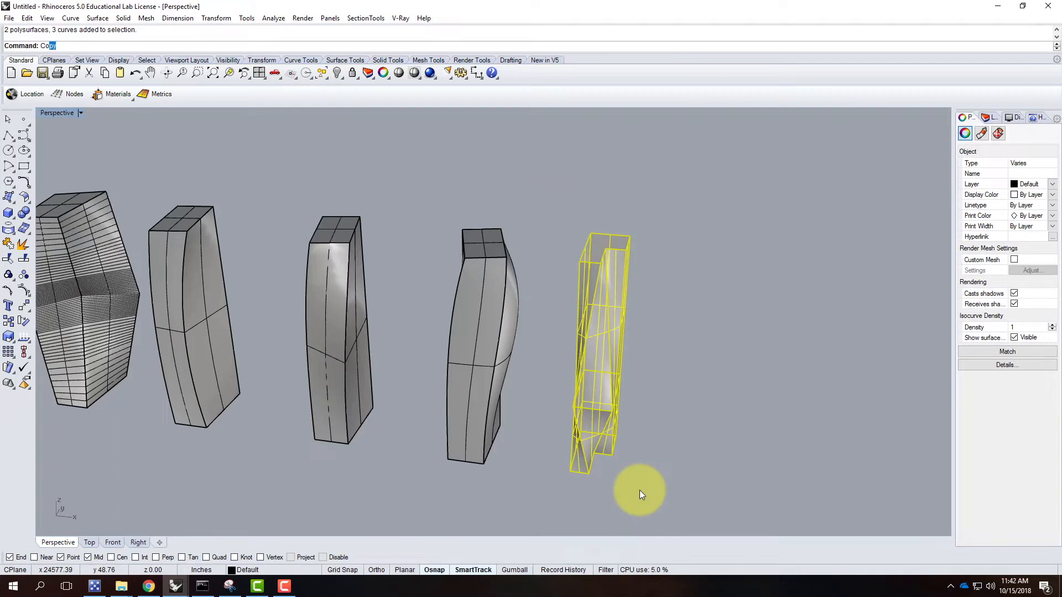
key("Return")
left_click(637, 490)
left_click(746, 499)
key("Escape")
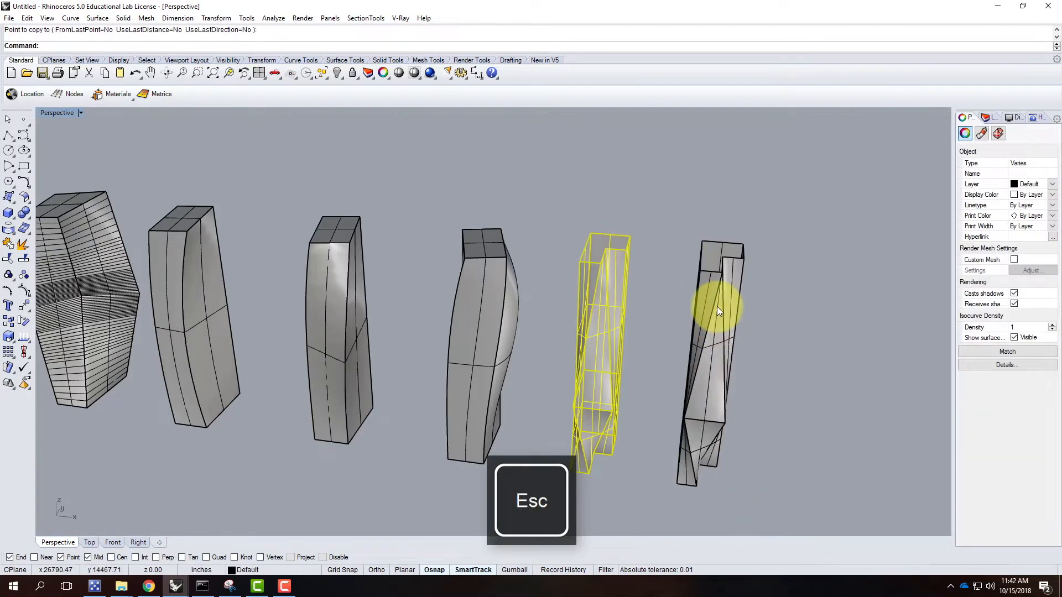
Start Cage Edit on the copied lofted tower with a bounding-box cage, setting the X and Y point counts to 2
left_click_drag(674, 186, 786, 505)
type("CageEdit")
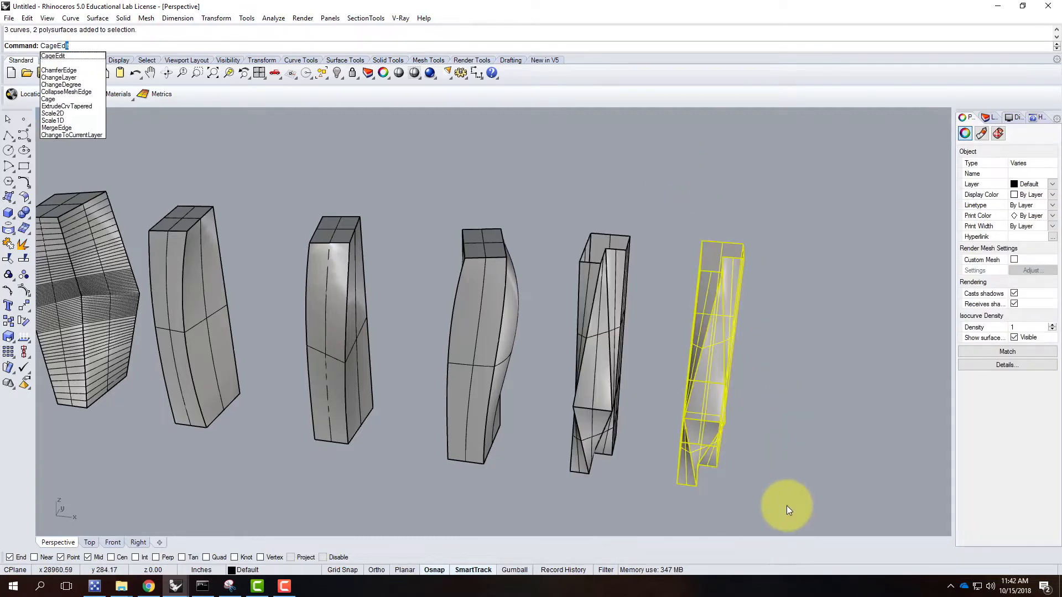
key("Return")
left_click(91, 45)
left_click(132, 46)
left_click(77, 45)
type("2")
key("Return")
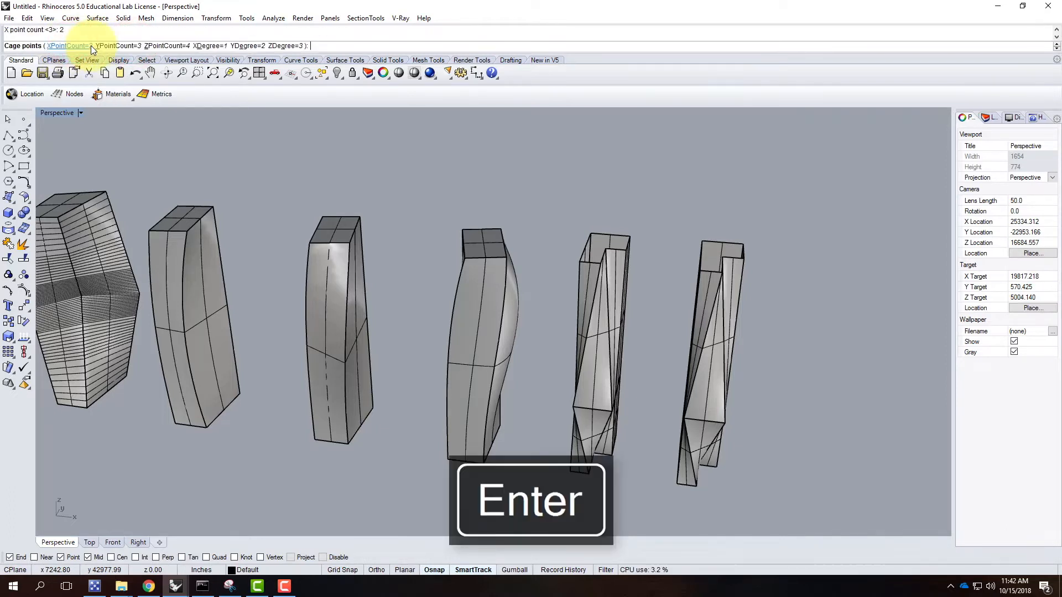
left_click(102, 45)
type("2")
key("Return")
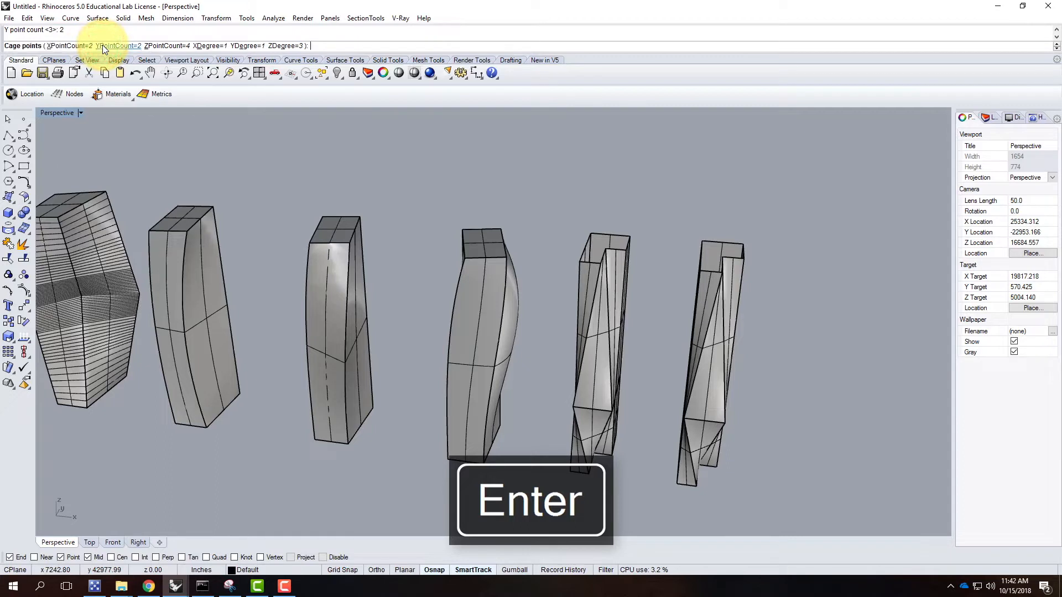
Set the cage's Z point count to 3, keep X degree 1, and create the cage with the Global region
left_click(169, 45)
type("3")
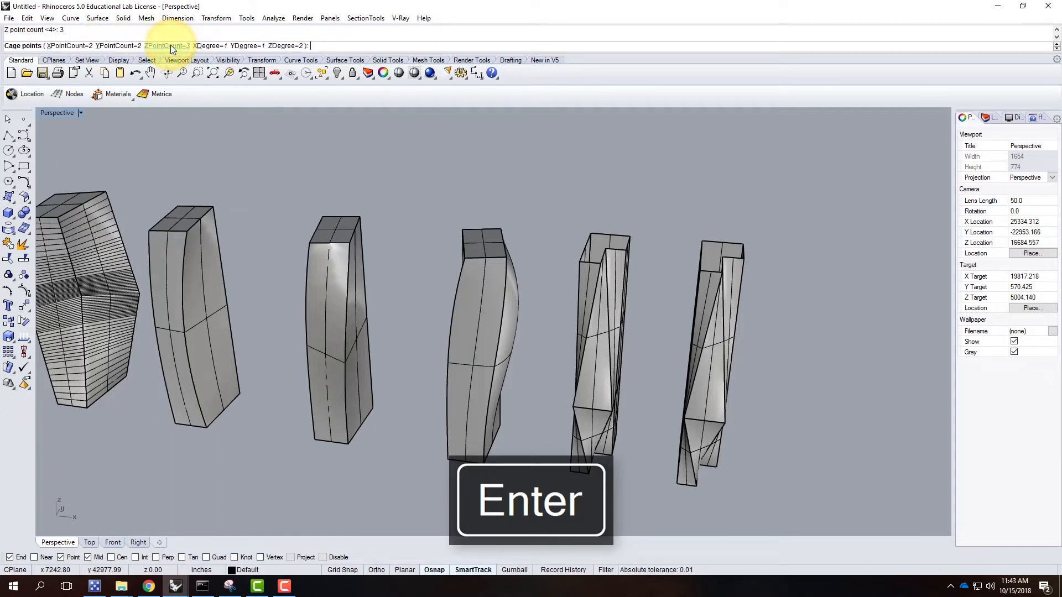
key("Return")
left_click(213, 46)
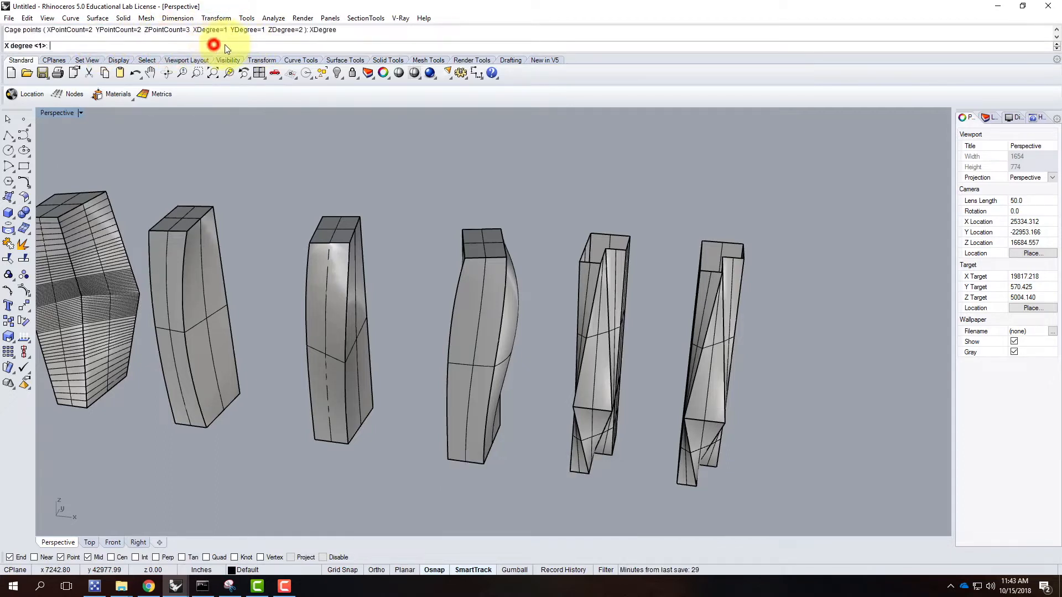
key("Return")
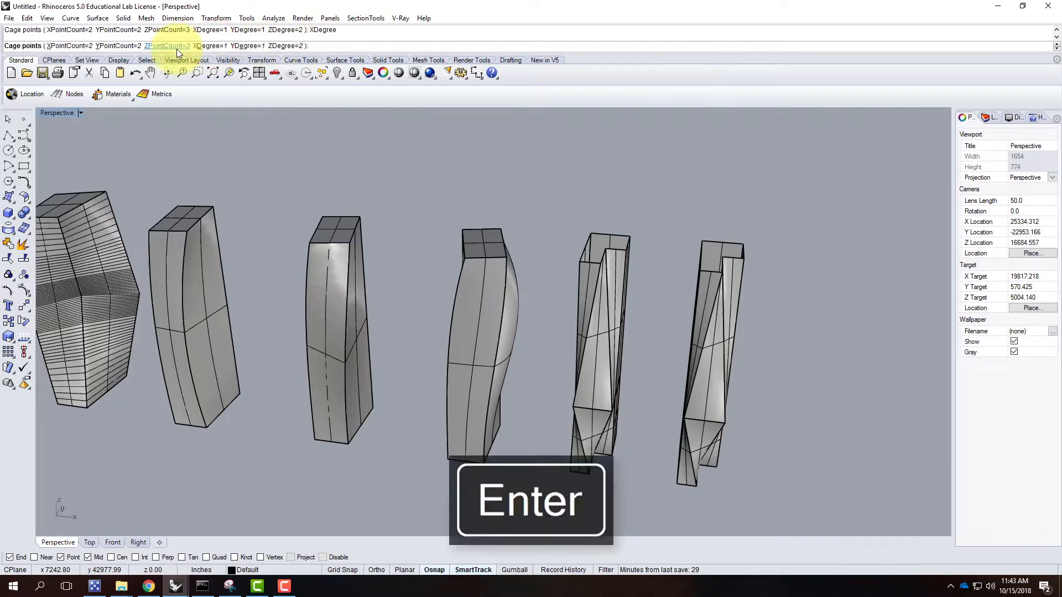
key("Return")
key("Return")
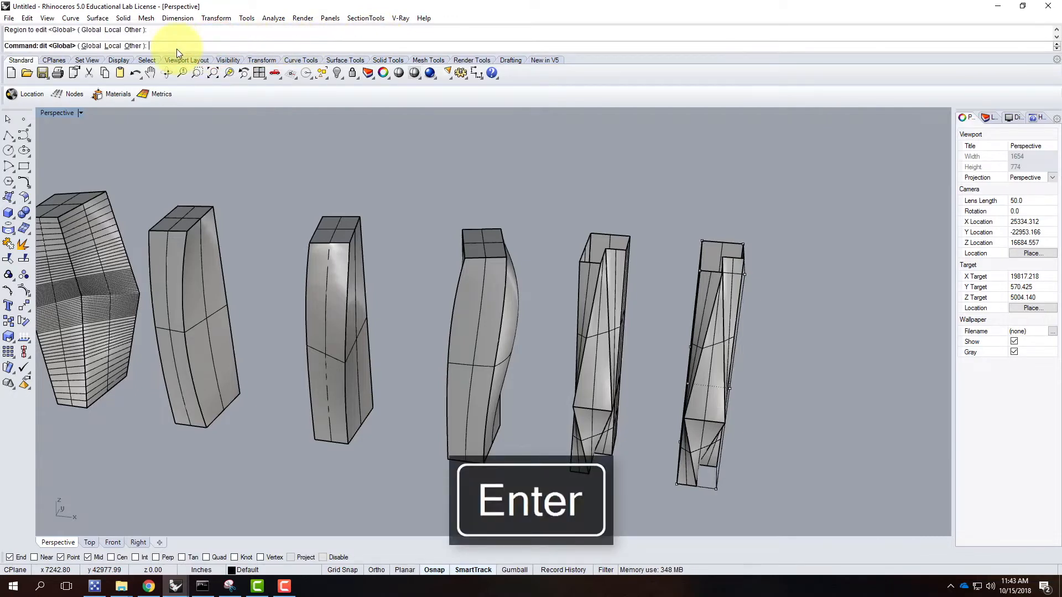
Rotate the four top cage points of the copied tower by -5 degrees about the centre of the cage's top
right_click_drag(769, 333, 715, 244)
left_click_drag(757, 322, 759, 329)
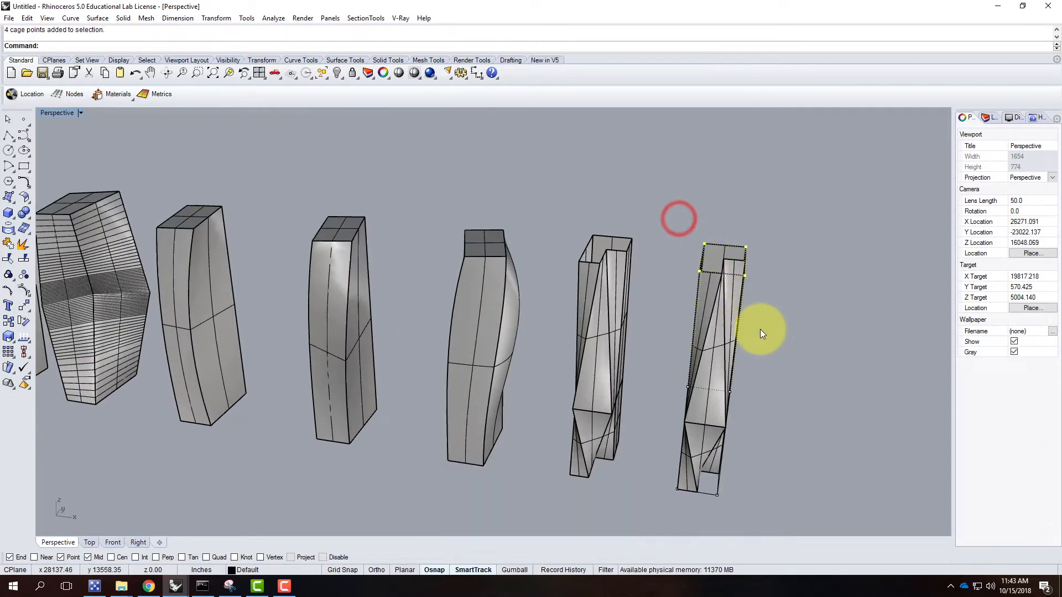
type("rotate")
key("Return")
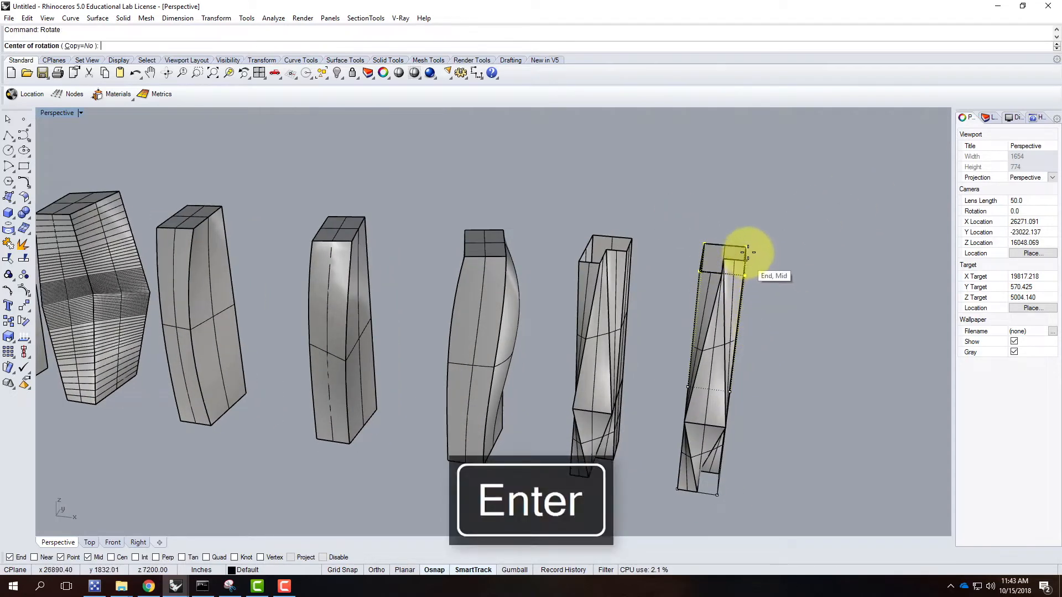
left_click(724, 259)
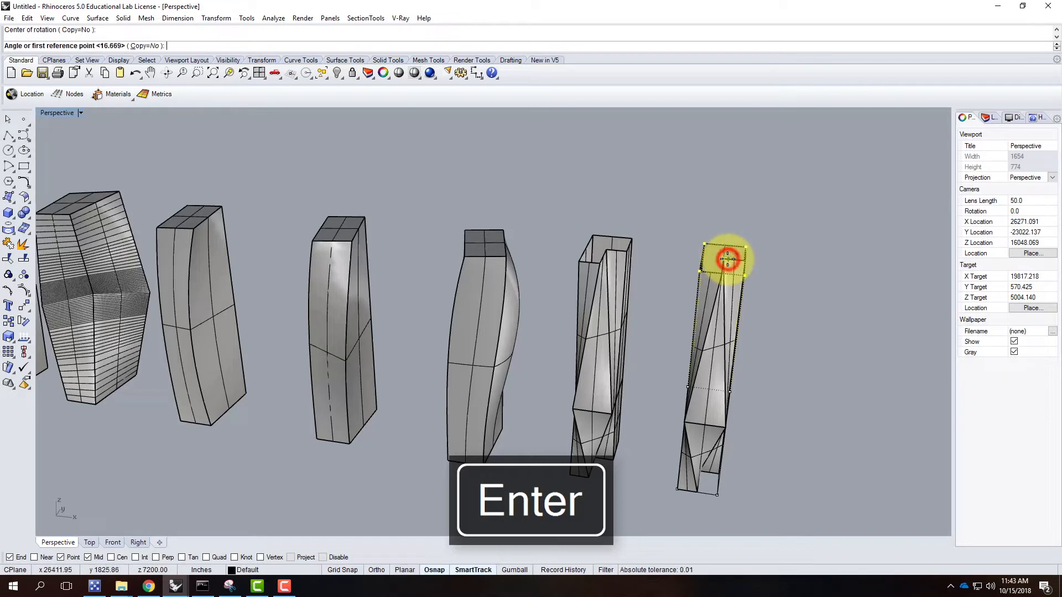
type("-5")
key("Return")
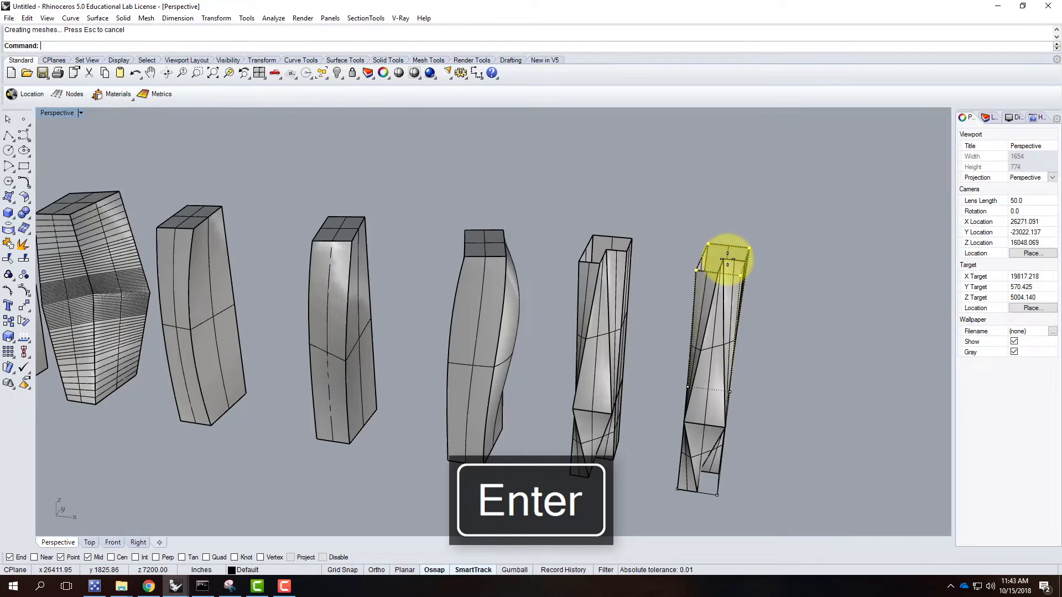
Rotate the four mid-height cage points of the copied tower by 5 degrees about the cage's centre
right_click_drag(815, 335, 681, 387)
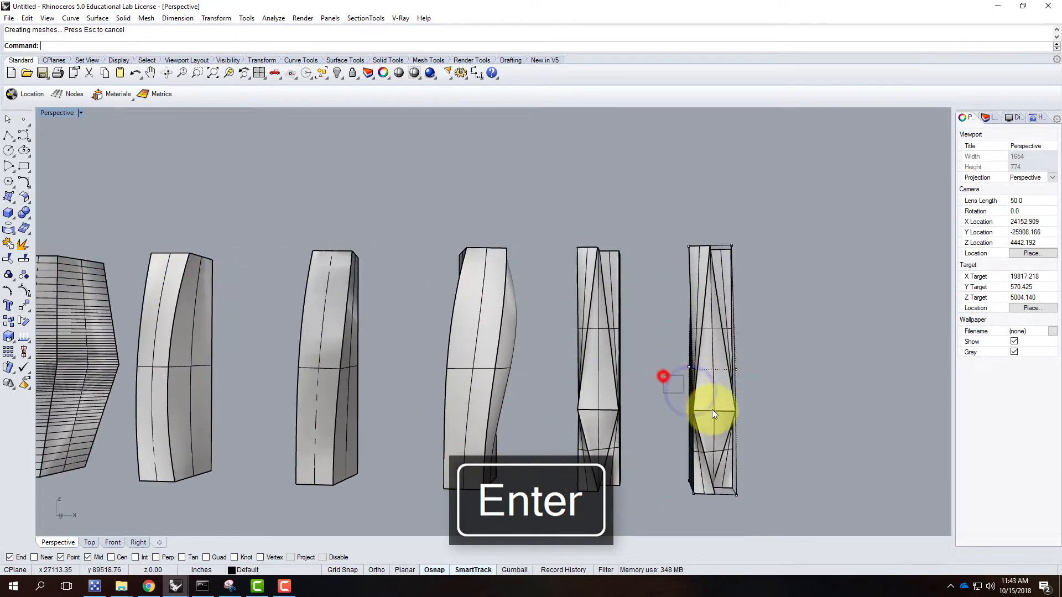
left_click_drag(667, 354, 795, 390)
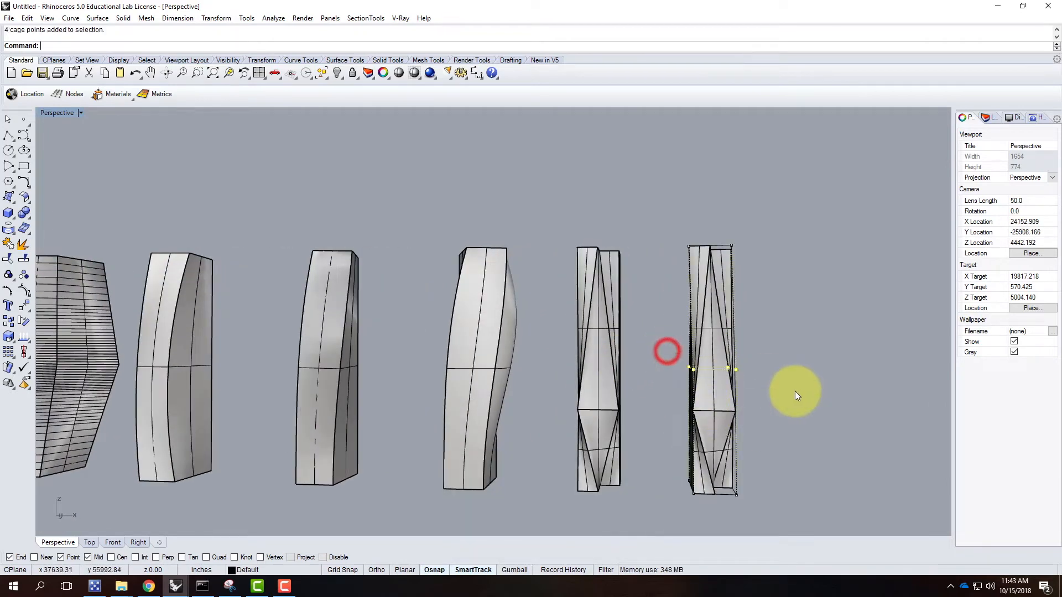
type("Ro")
key("BackSpace")
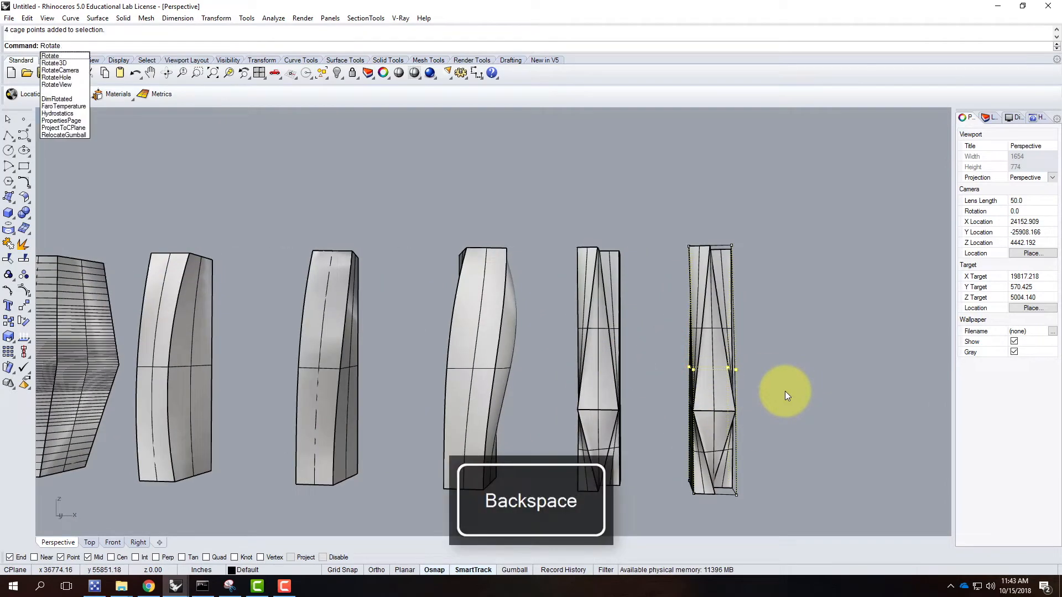
key("Return")
right_click_drag(785, 390, 723, 272)
left_click(723, 272)
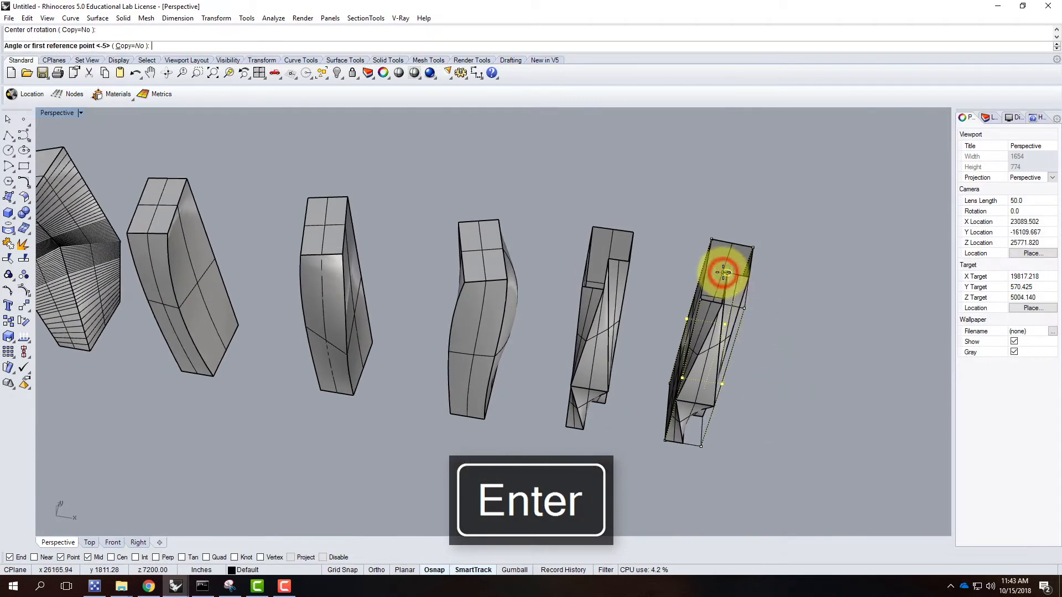
type("5")
key("Return")
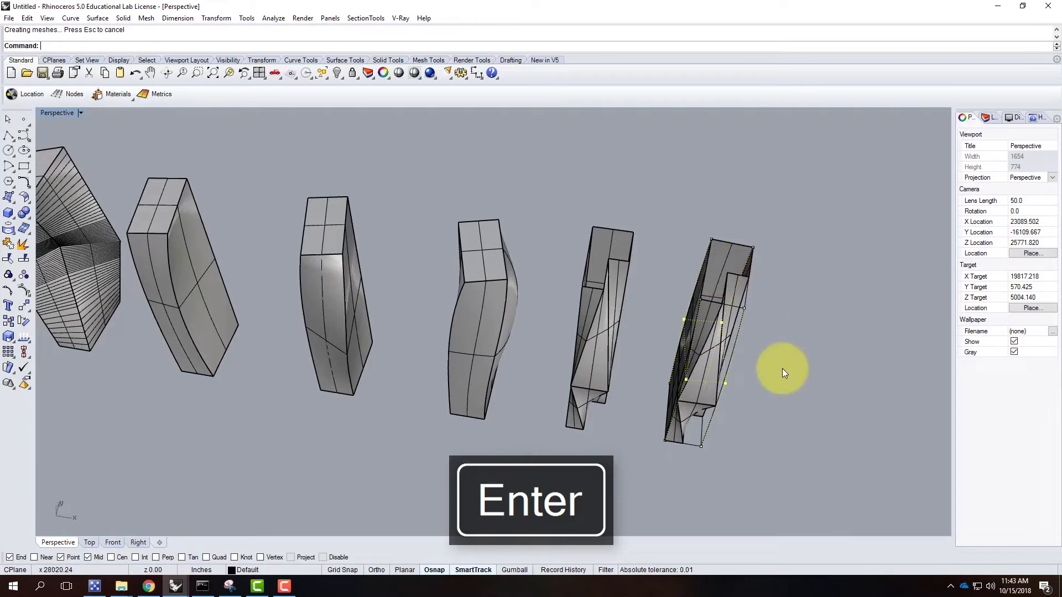
Rotate the four mid-height cage points a further 15 degrees about the cage's centre
right_click_drag(794, 381, 789, 430)
right_click_drag(748, 316, 653, 318)
left_click_drag(653, 317, 780, 387)
type("Rotat")
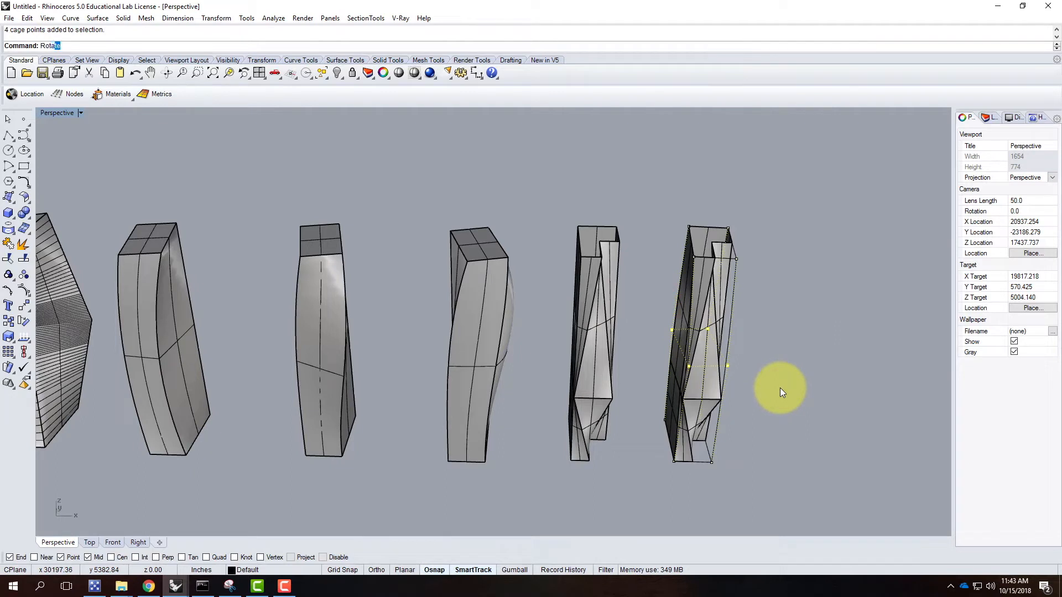
type("e")
key("Return")
type("Rotate")
key("Return")
left_click(708, 239)
type("15")
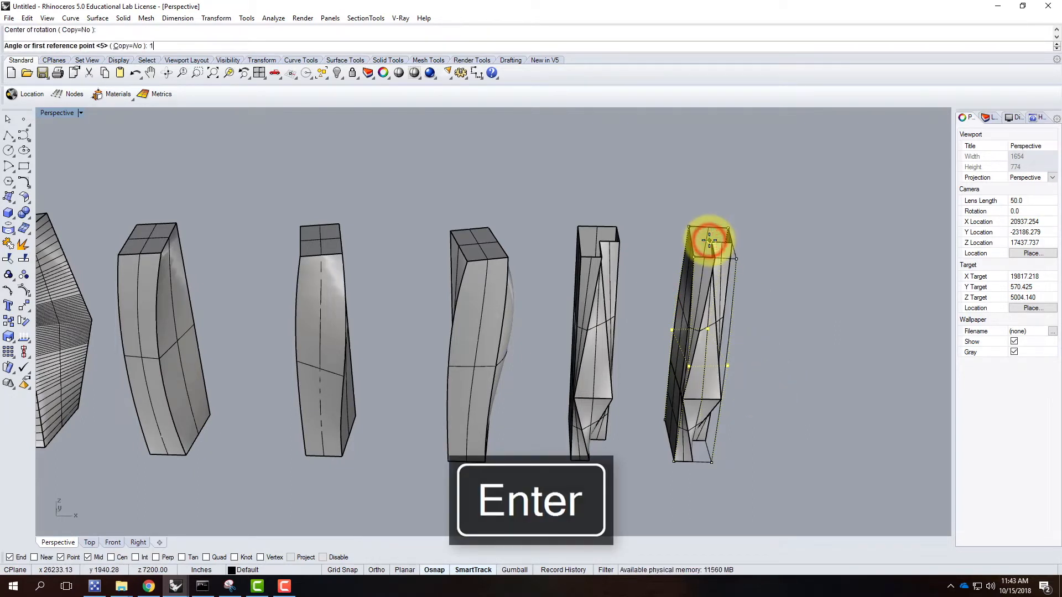
key("Return")
left_click(795, 340)
Examine the cage-edited tower from several angles and compare its twist with the neighbouring original loft
right_click_drag(814, 427, 746, 396)
key("Escape")
right_click_drag(782, 431, 606, 380)
left_click(606, 380)
right_click_drag(696, 394, 769, 398)
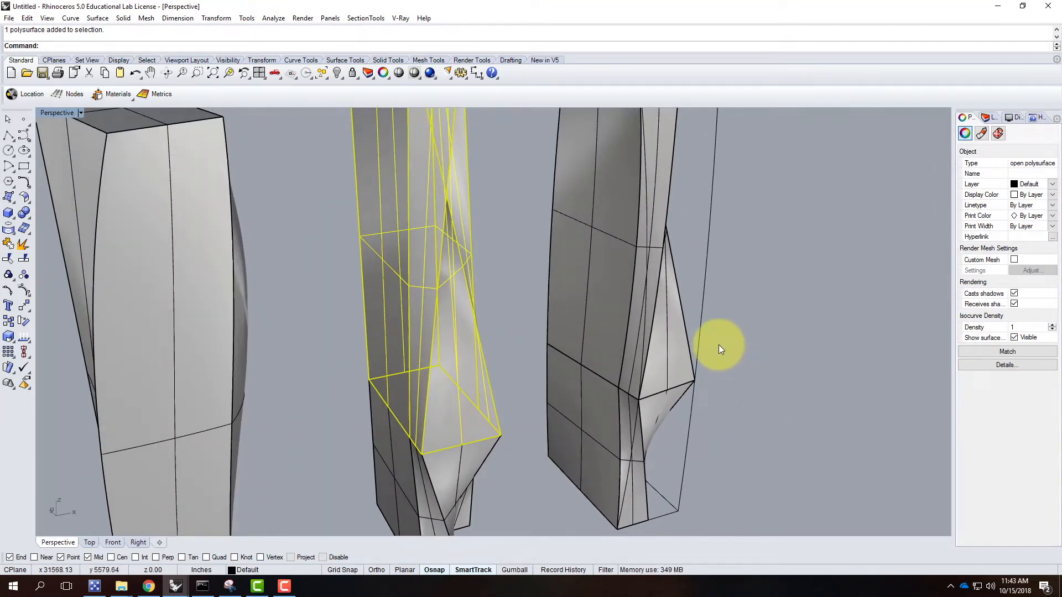
right_click_drag(688, 326, 656, 324)
right_click_drag(744, 364, 708, 366)
scroll(665, 331, "down", 3)
scroll(675, 349, "up", 5)
left_click(709, 365)
scroll(531, 315, "down", 4)
Copy the cage-edited tower together with its cage and curves to the open spot beyond the row
left_click_drag(482, 224, 622, 452)
type("copy")
key("Return")
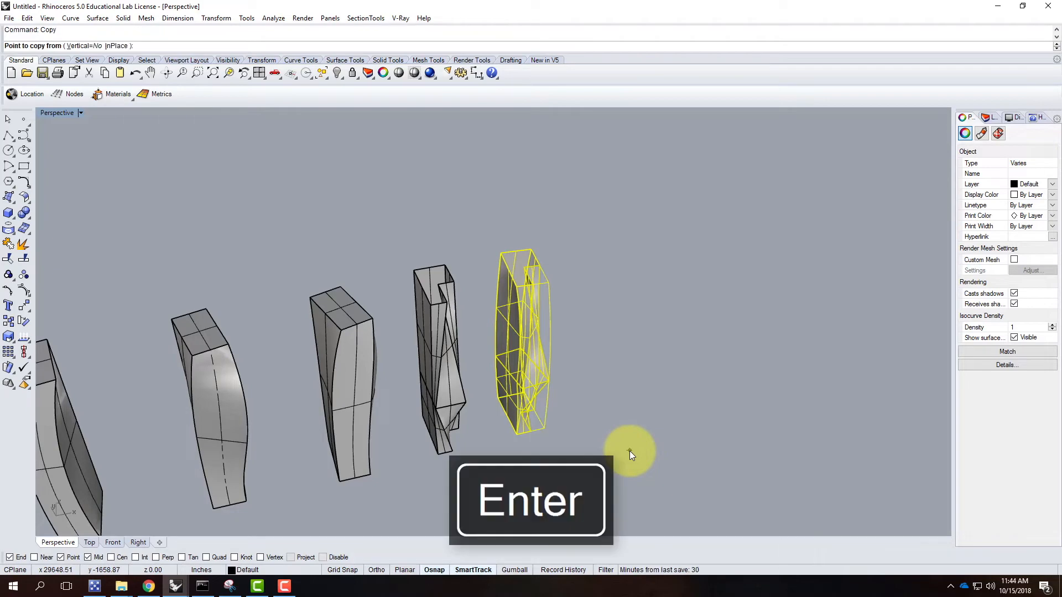
left_click(601, 456)
left_click(729, 421)
key("Escape")
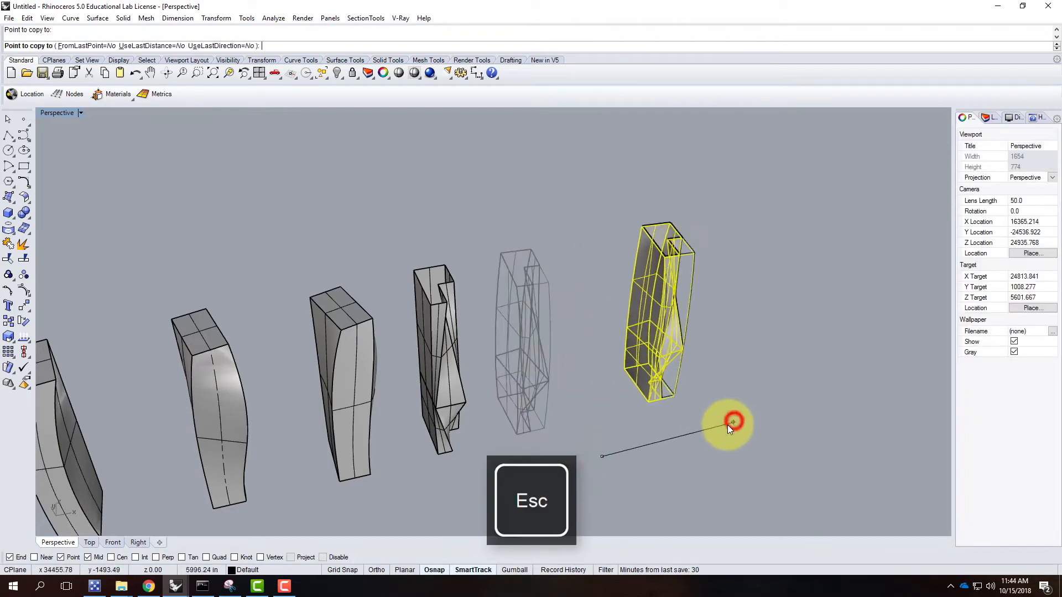
Examine the new tower copy and the whole row of towers from several angles
right_click_drag(707, 398, 620, 368)
scroll(620, 366, "down", 7)
scroll(624, 406, "up", 9)
right_click_drag(641, 405, 611, 371)
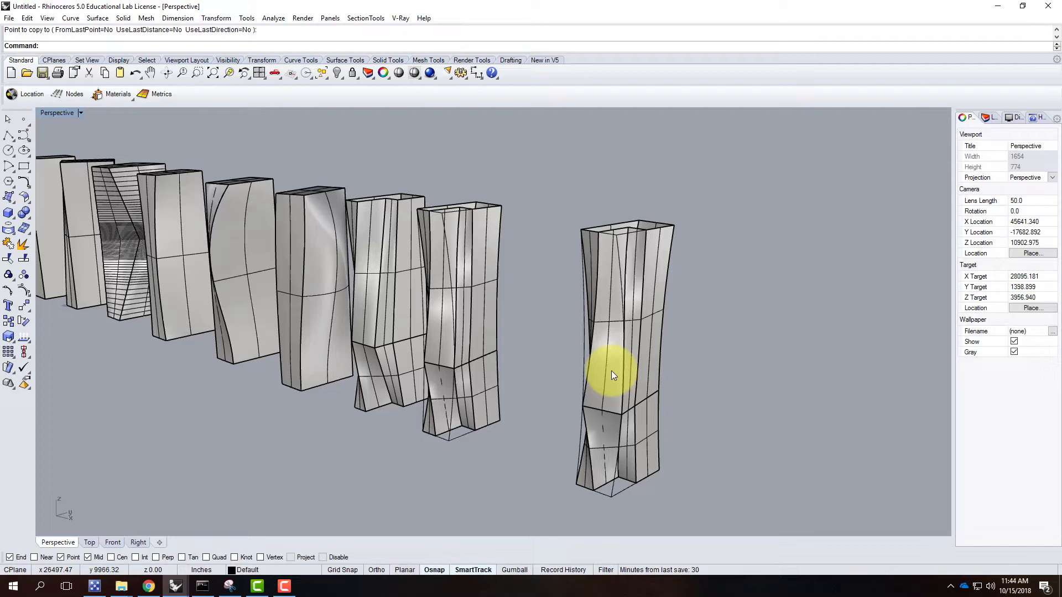
right_click_drag(542, 354, 652, 385)
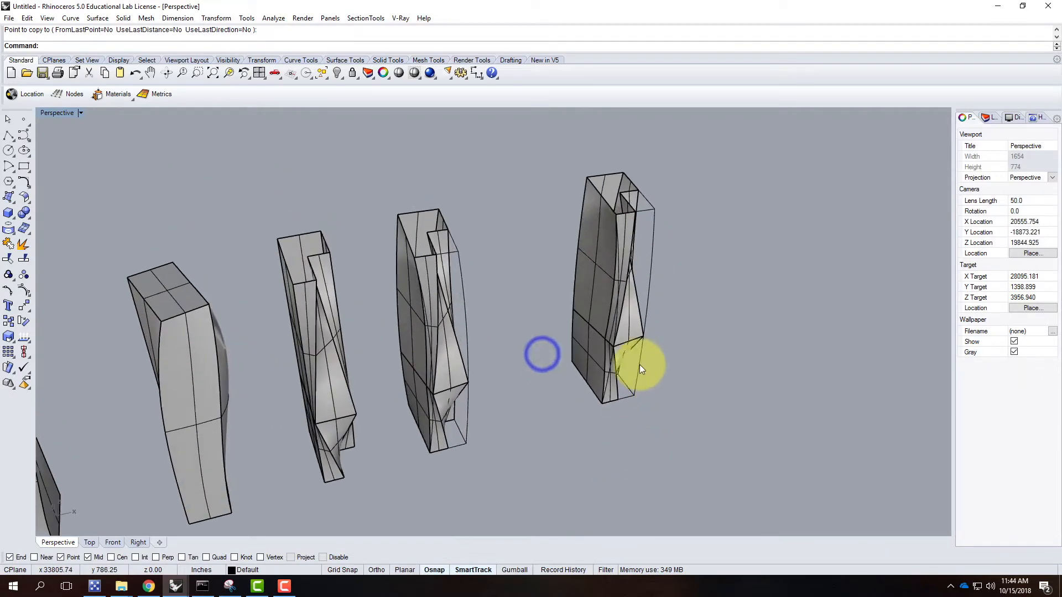
scroll(665, 290, "down", 5)
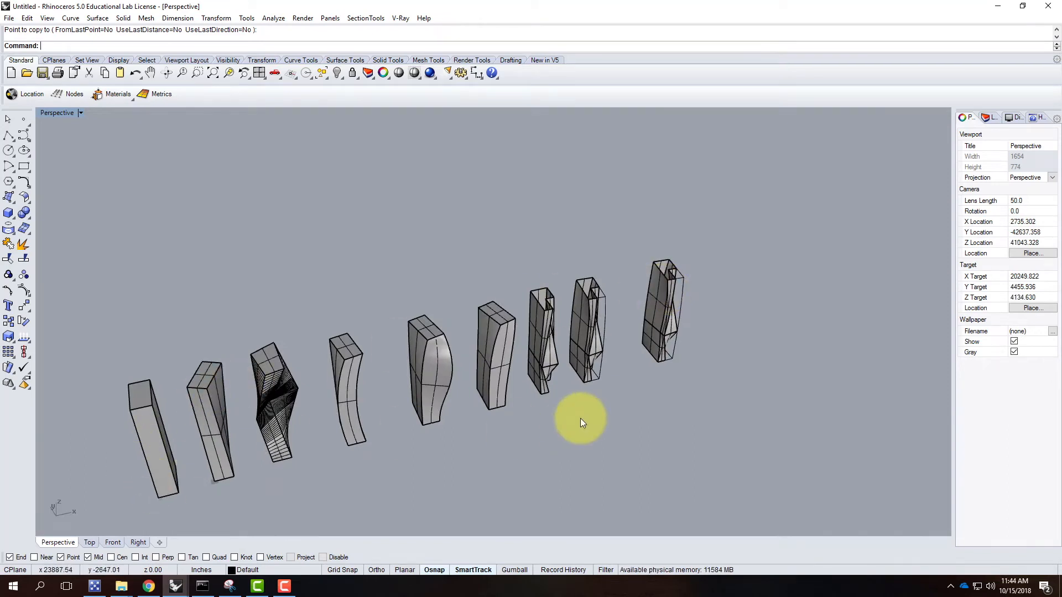
scroll(700, 301, "down", 4)
Move every tower except the newest copy to Layer 01 and hide that layer, with Default as the current layer
left_click_drag(268, 262, 655, 433)
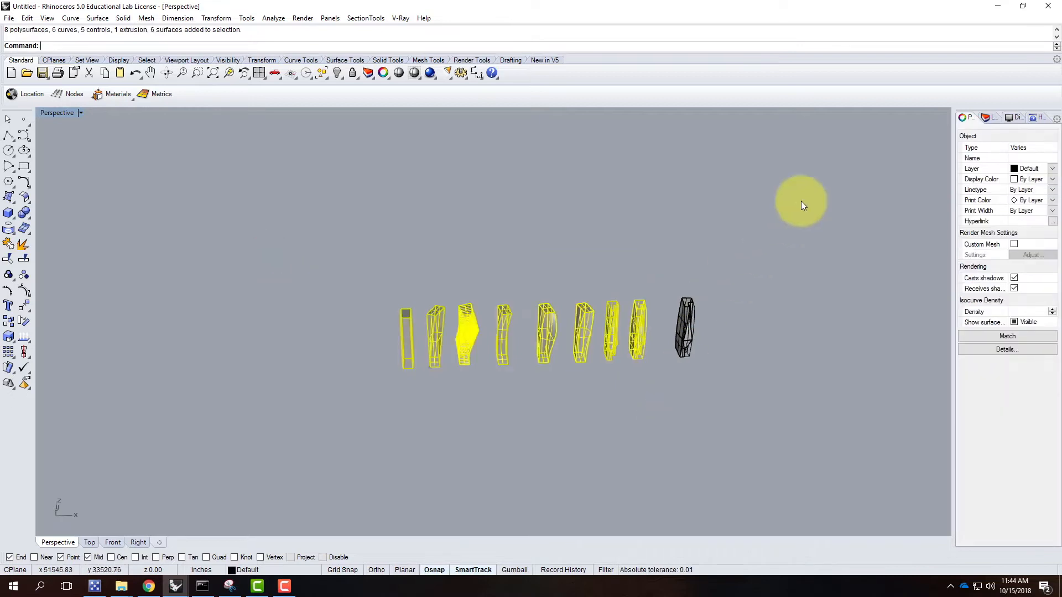
left_click(988, 119)
double_click(988, 163)
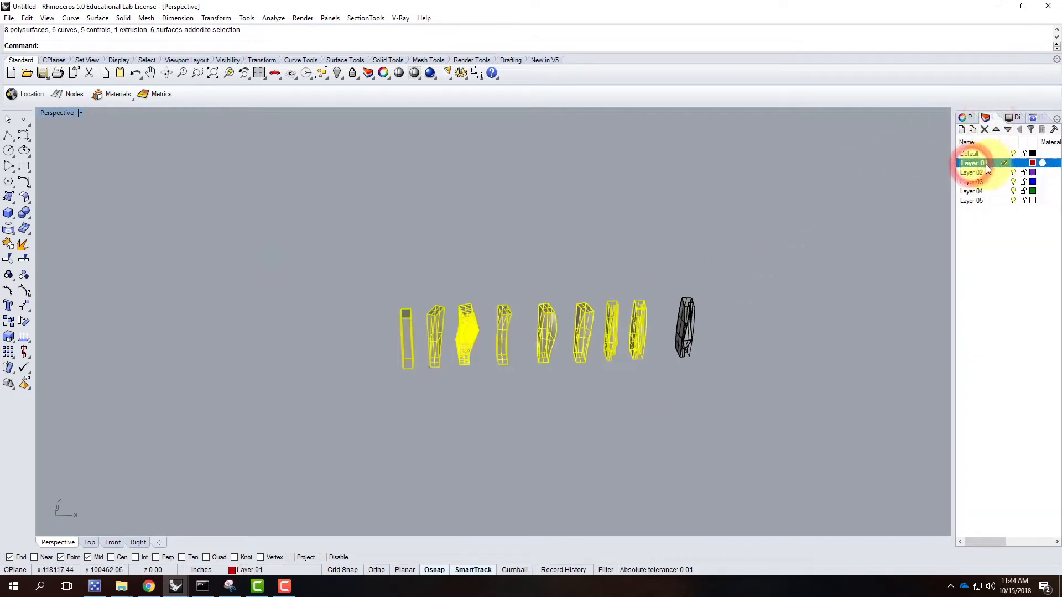
right_click(983, 162)
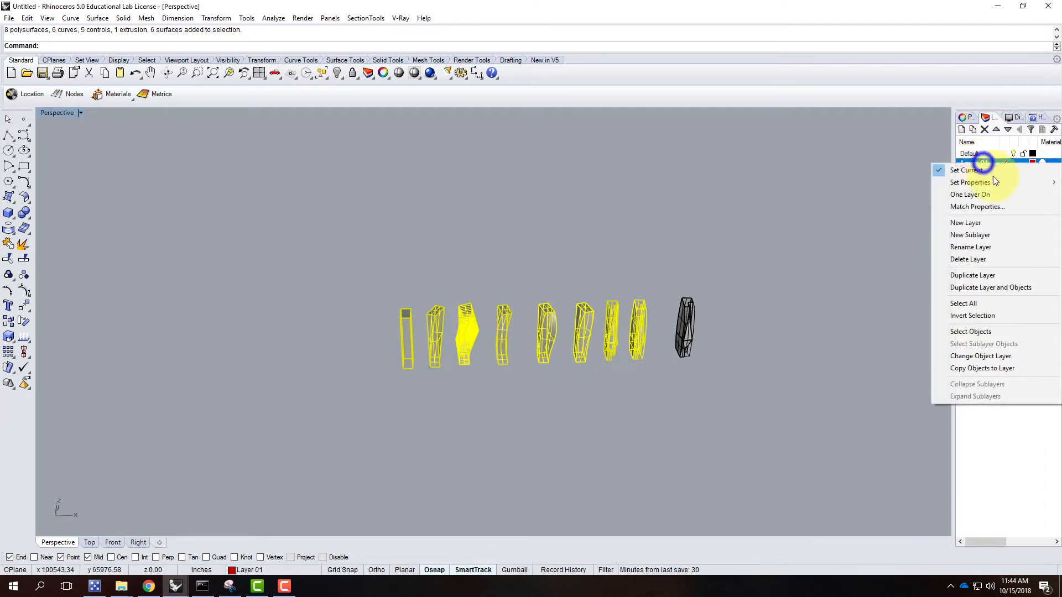
left_click(977, 355)
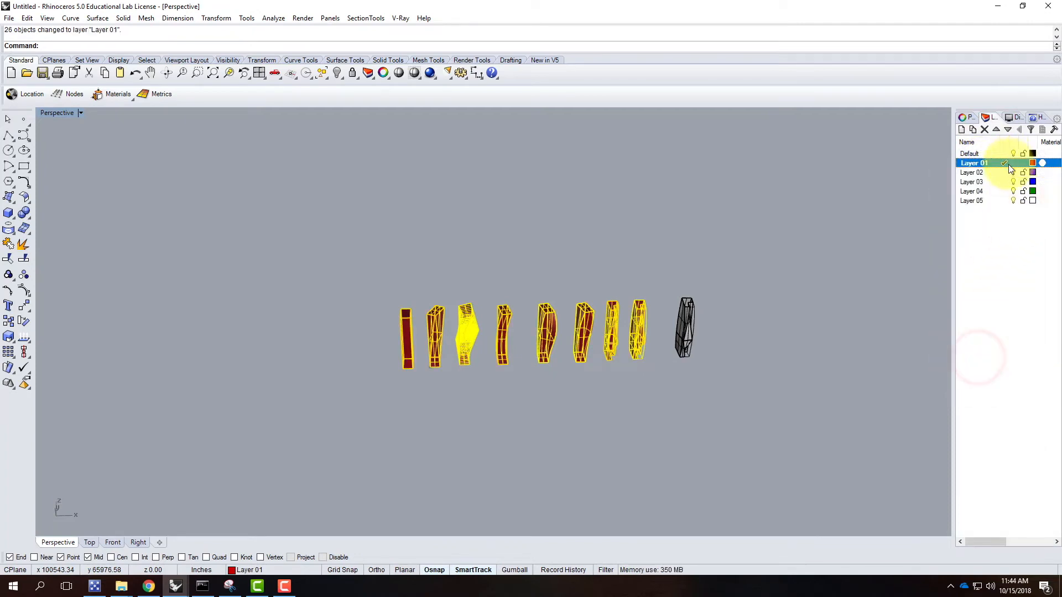
left_click(1002, 154)
left_click(1013, 163)
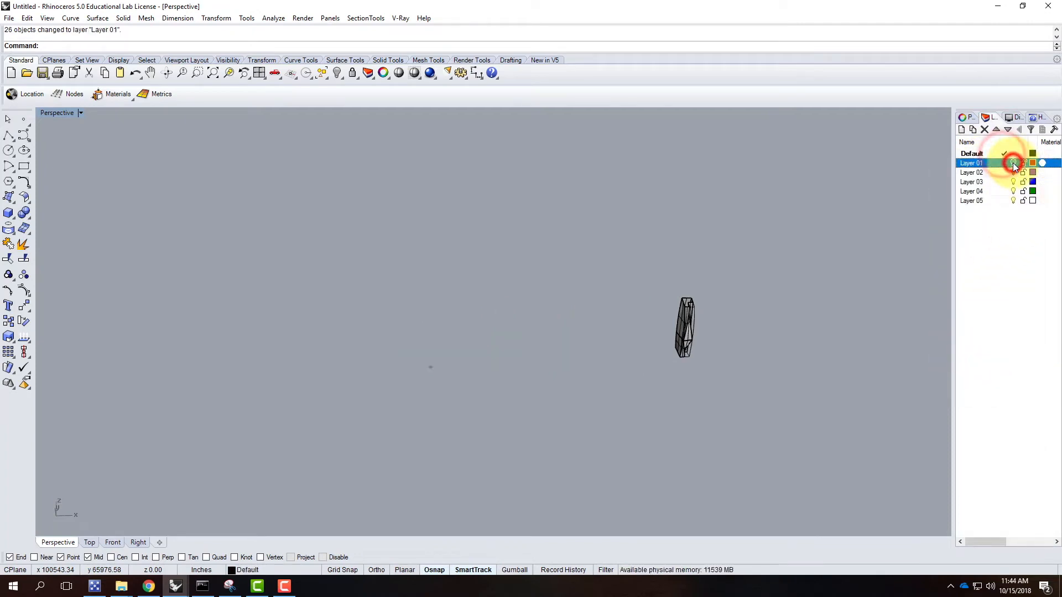
Move the remaining tower with its cage and curves from its lower cage corner to the origin at 0,0
left_click_drag(655, 243, 737, 393)
scroll(692, 362, "up", 5)
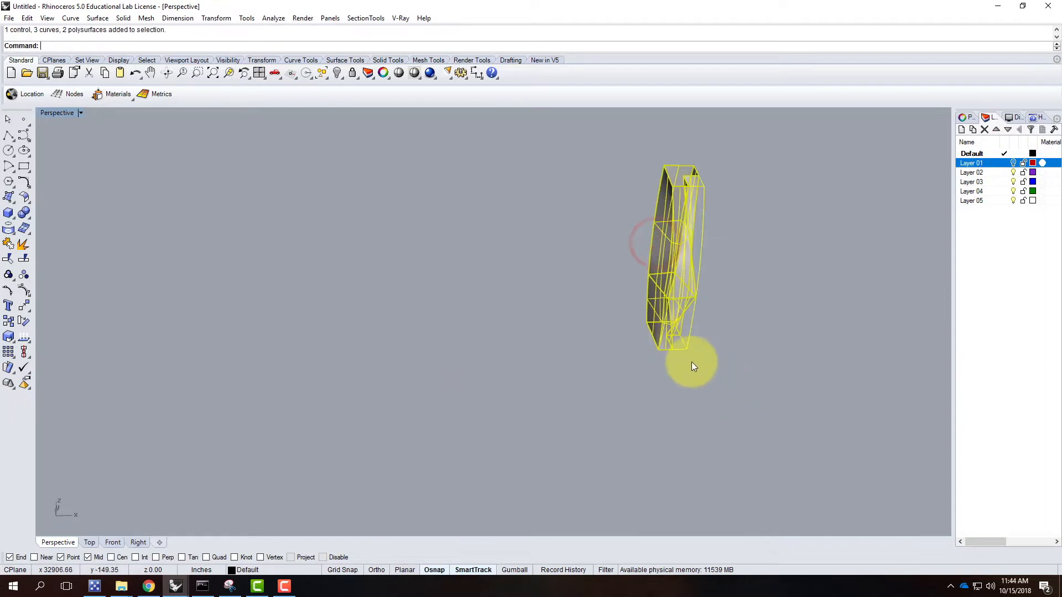
type("Move")
key("Return")
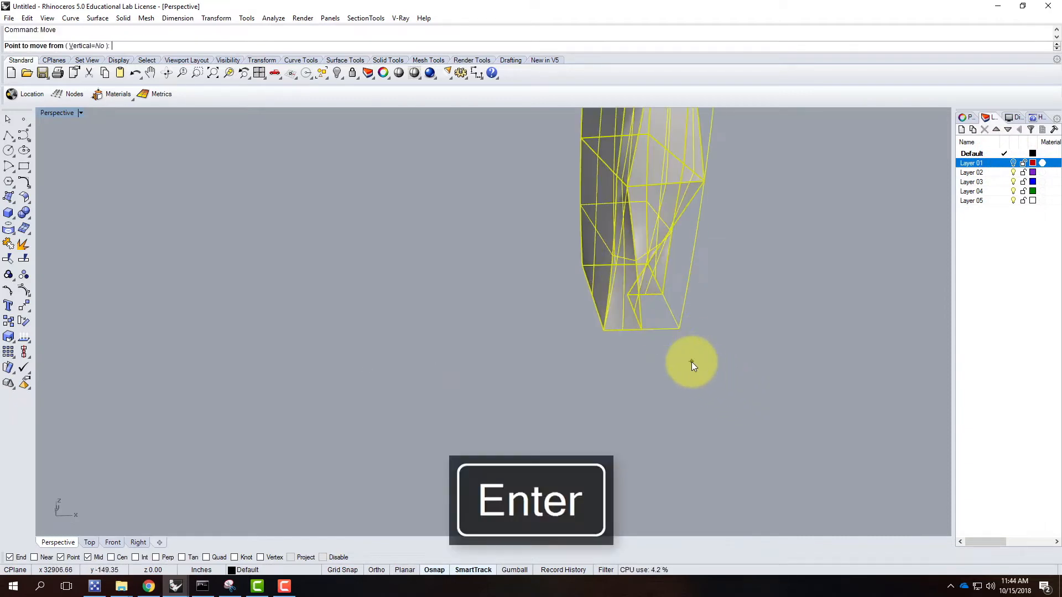
left_click(678, 330)
type("0.00>: 0,0")
key("Return")
Zoom to the selected tower and examine its form and its base at the origin from several angles
type("Z")
key("Return")
type("s")
key("Return")
left_click(741, 351)
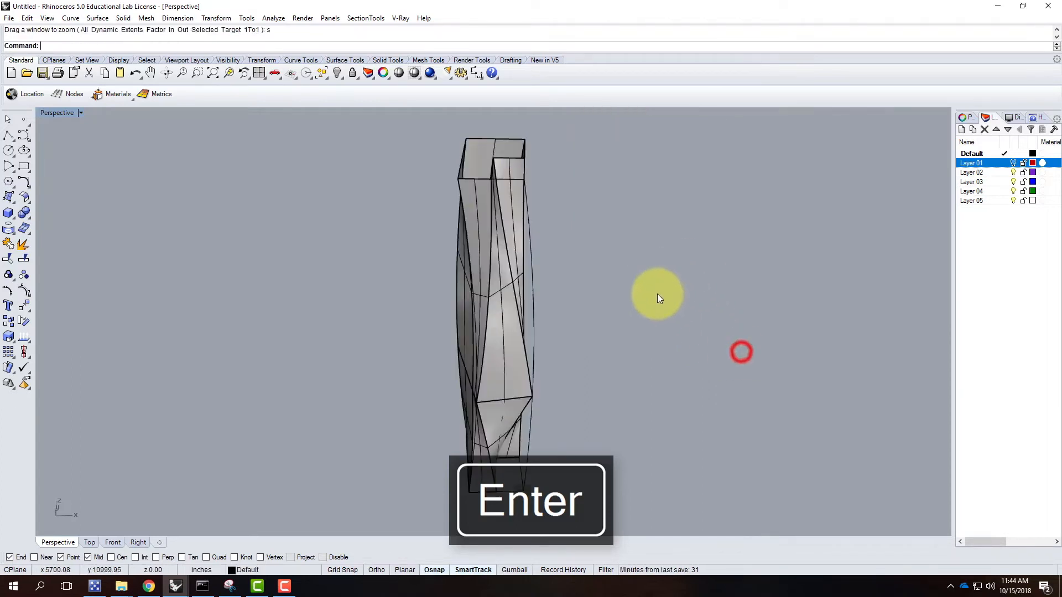
right_click_drag(679, 347, 604, 360)
scroll(469, 392, "up", 6)
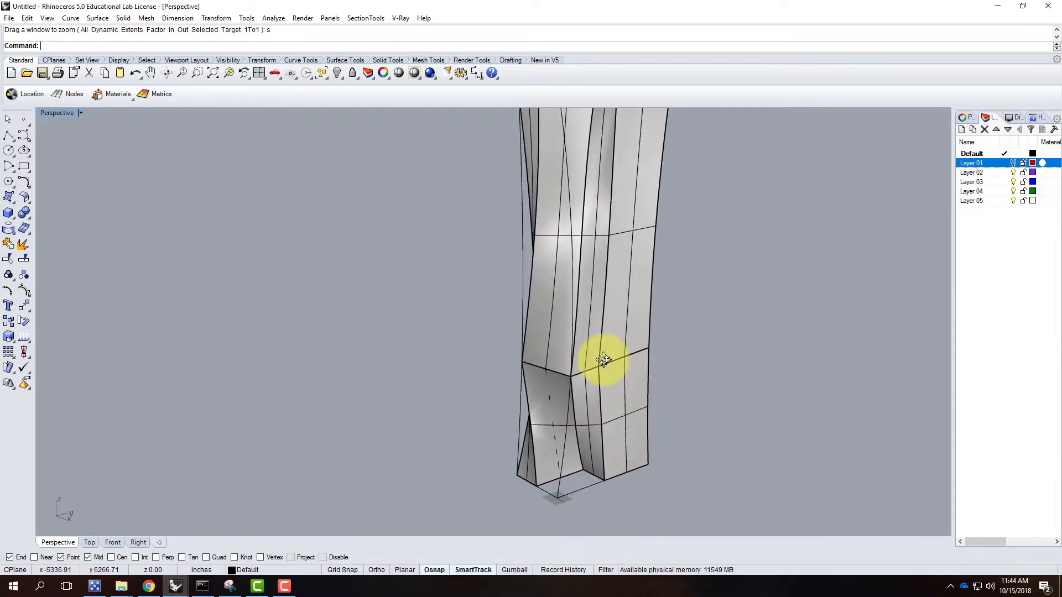
right_click_drag(510, 301, 639, 328)
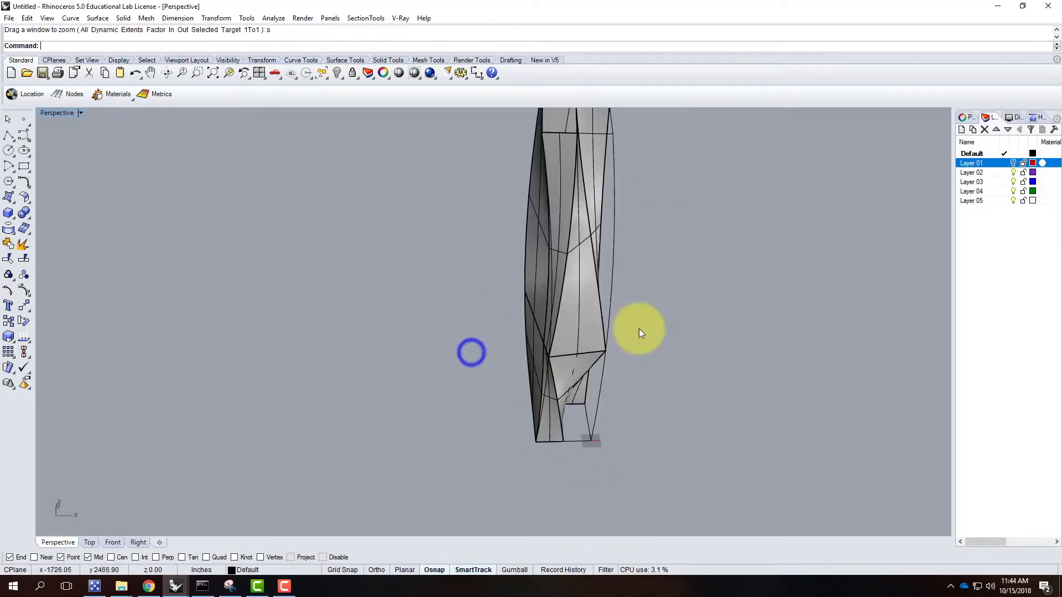
Rename Layer 02 as Floors and Layer 03 as Ceiling, making Ceiling the current layer
left_click(986, 173)
left_click(987, 174)
type("Floors")
key("Return")
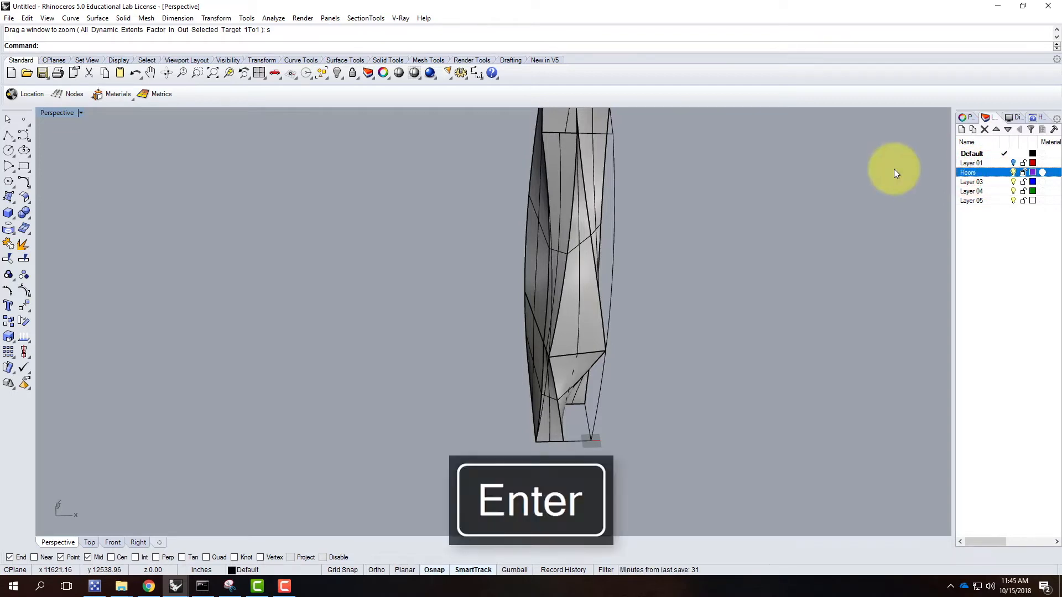
double_click(971, 183)
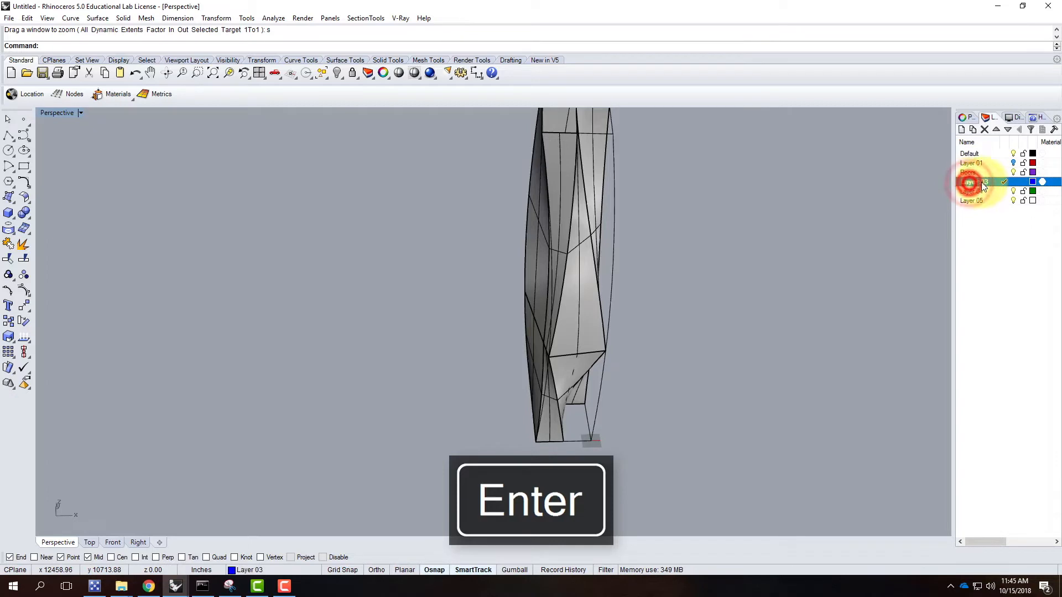
type("C")
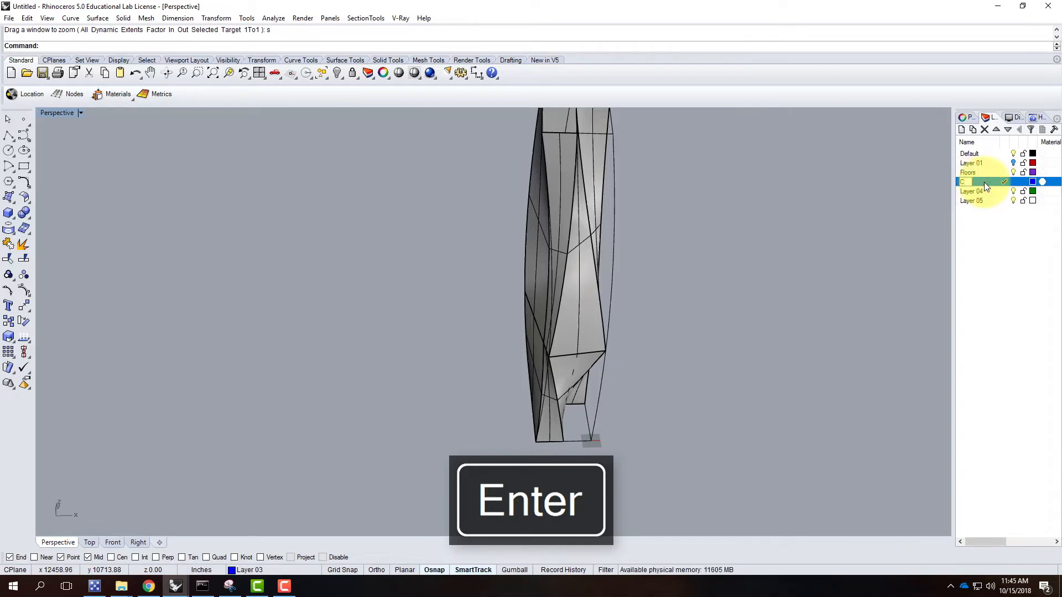
type("eiling")
left_click(1000, 236)
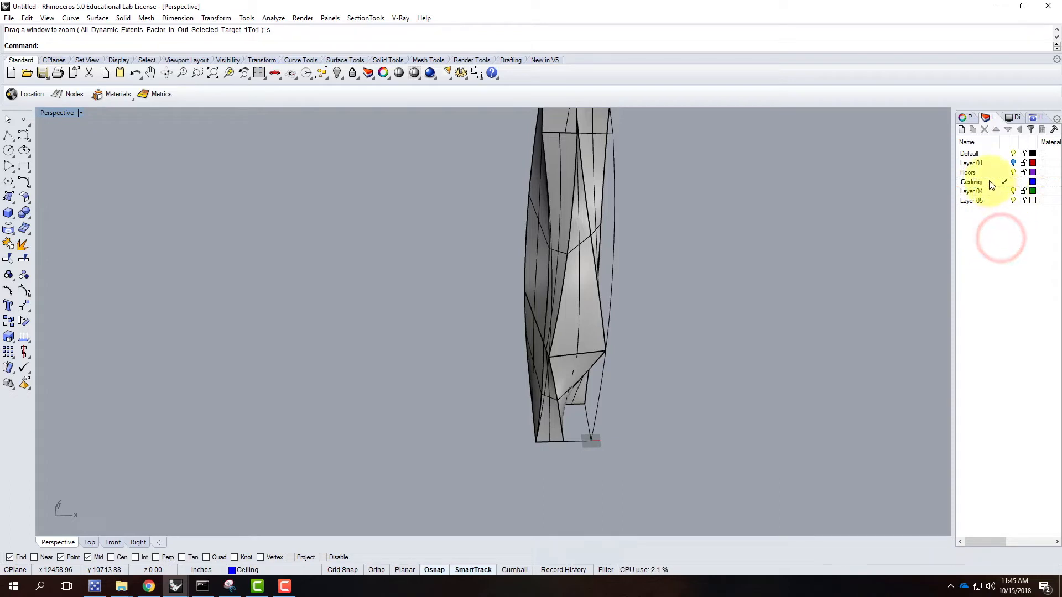
Rename the Default layer as Skin
left_click(972, 191)
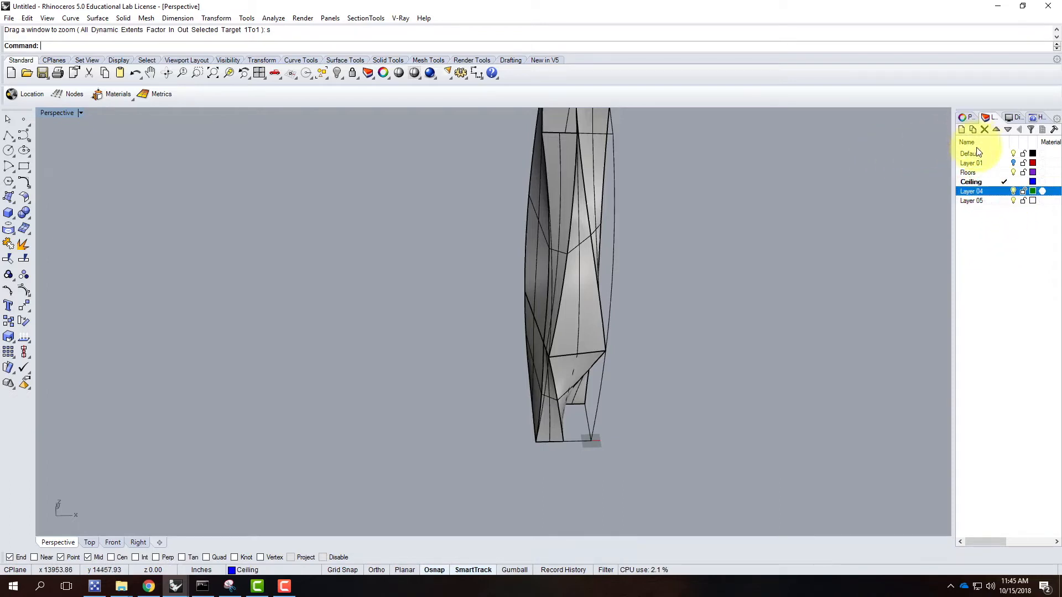
left_click(977, 153)
left_click(976, 154)
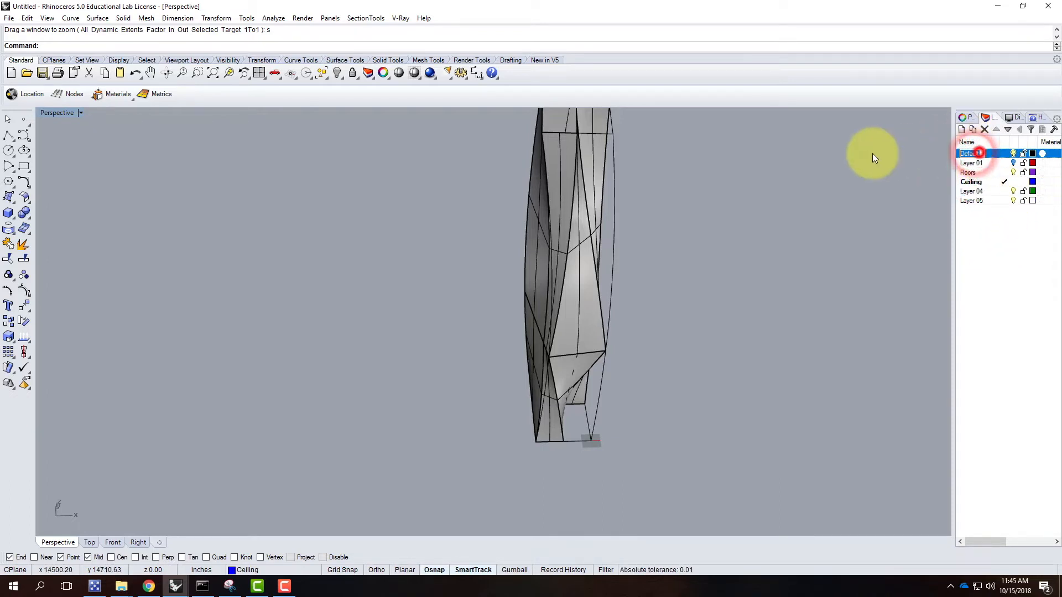
type("skim")
key("BackSpace")
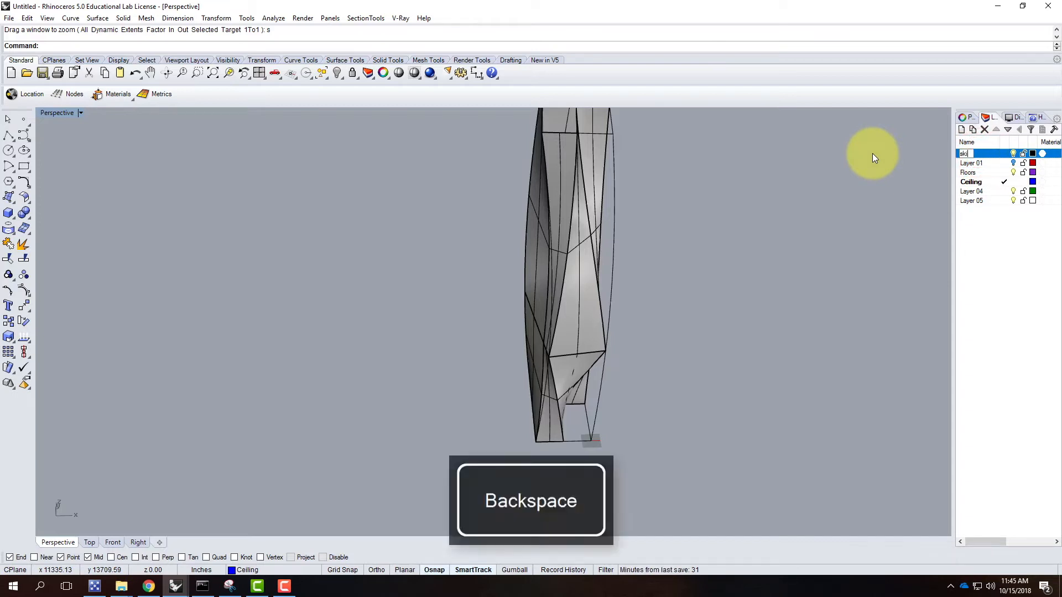
type("n")
key("Return")
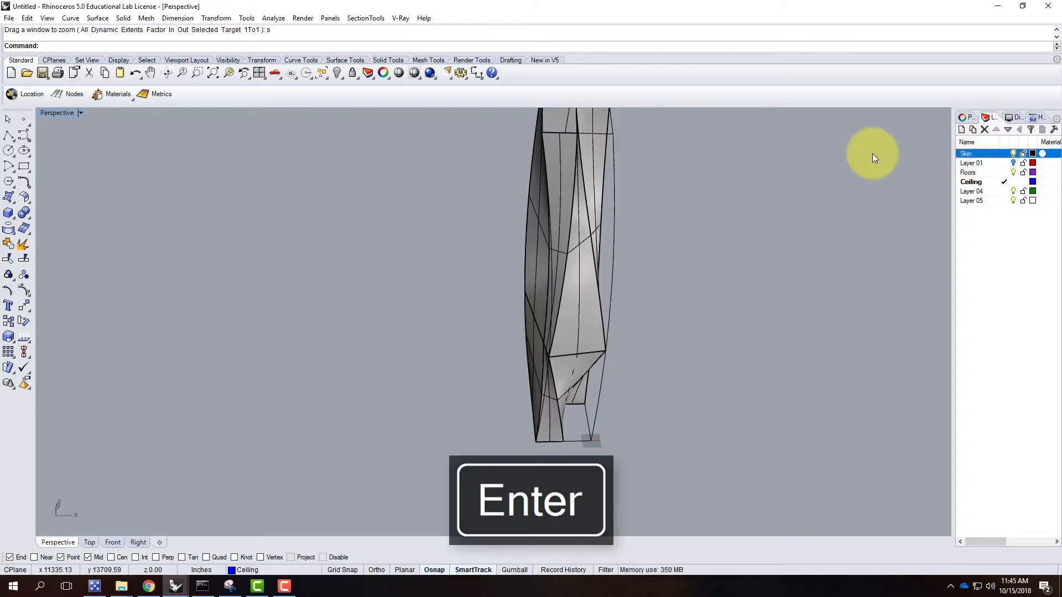
Make the Floors layer the current layer
left_click(990, 173)
left_click(990, 175)
right_click_drag(639, 285, 616, 290)
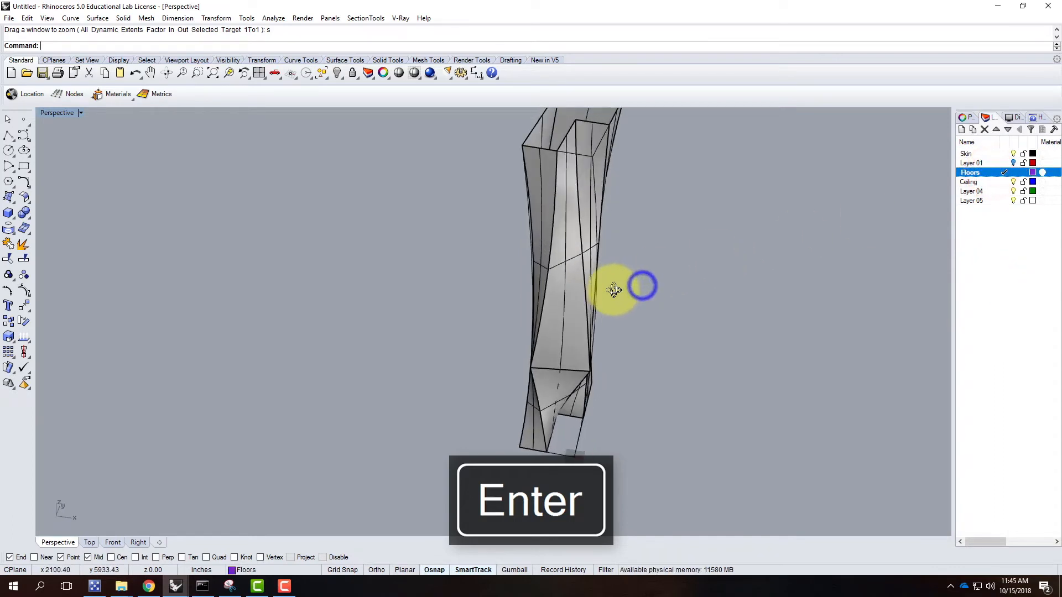
Draw a corner-to-corner rectangular plane on the ground in the top view, slightly larger than the tower's whole outline
left_click(9, 197)
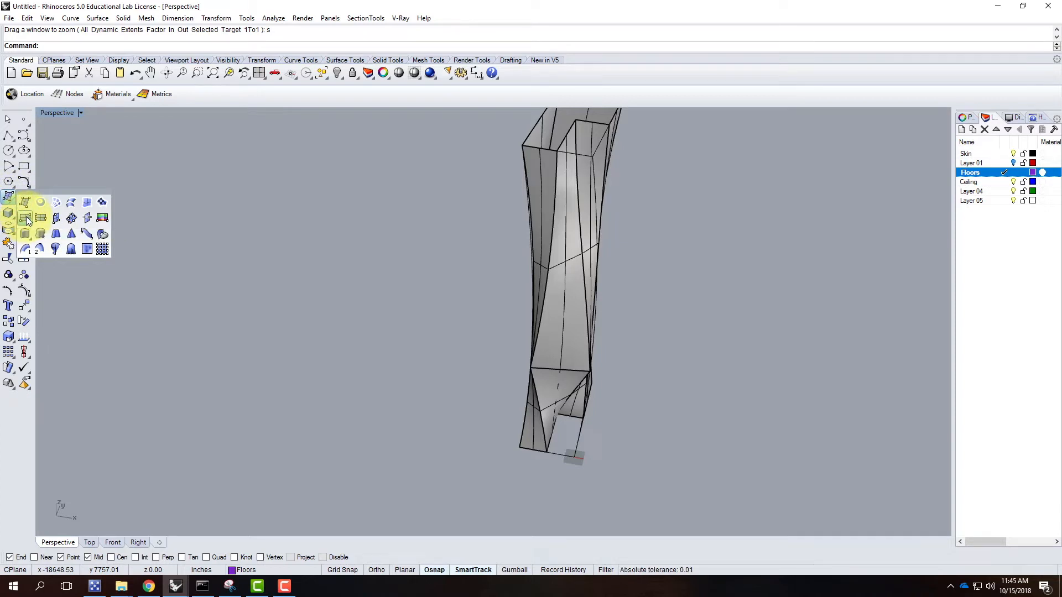
left_click(26, 219)
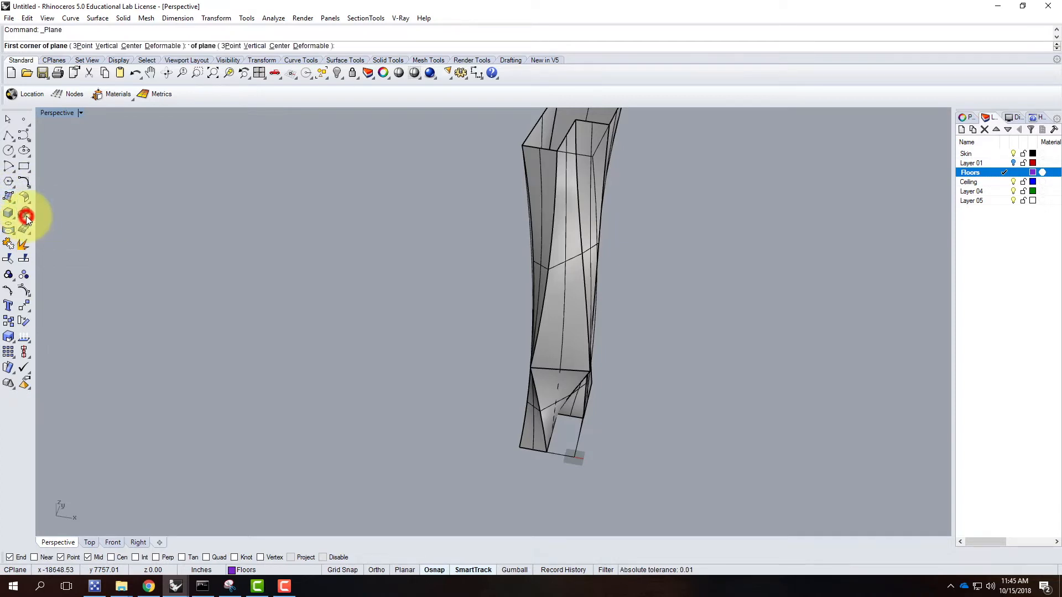
double_click(64, 116)
scroll(320, 231, "down", 12)
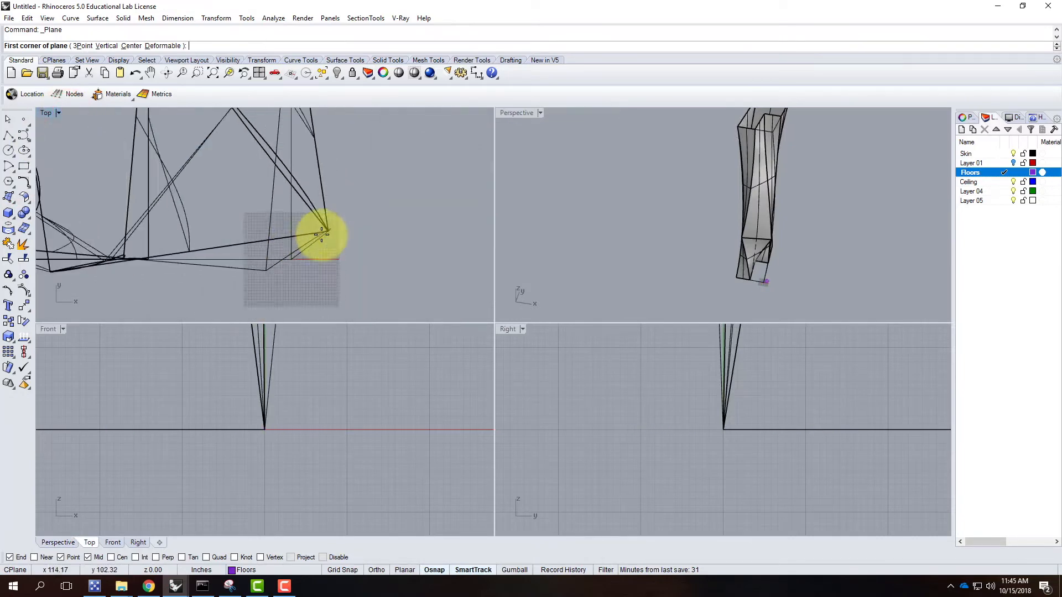
scroll(320, 201, "up", 4)
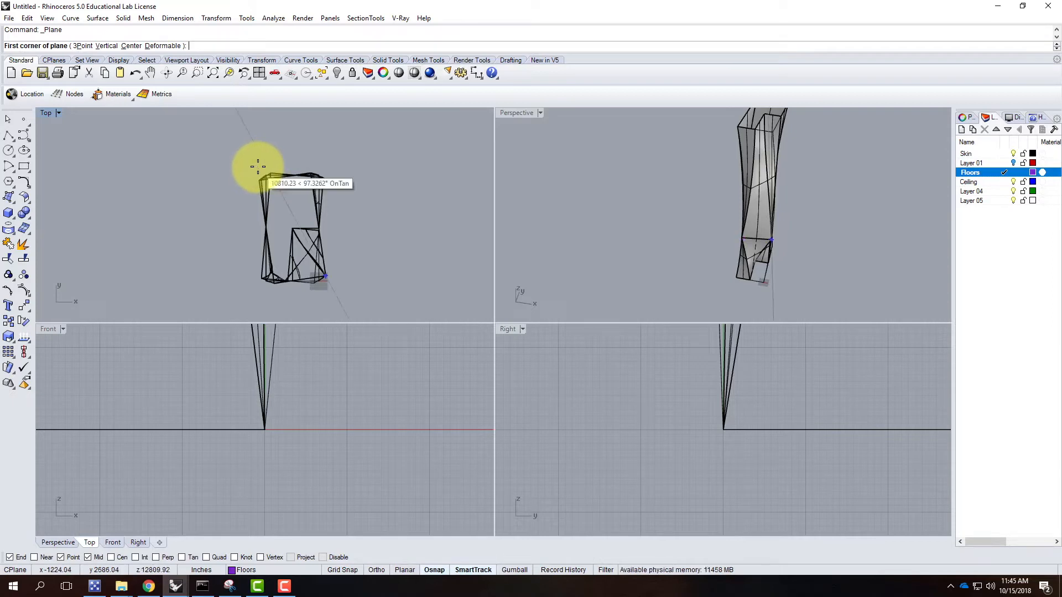
left_click(256, 166)
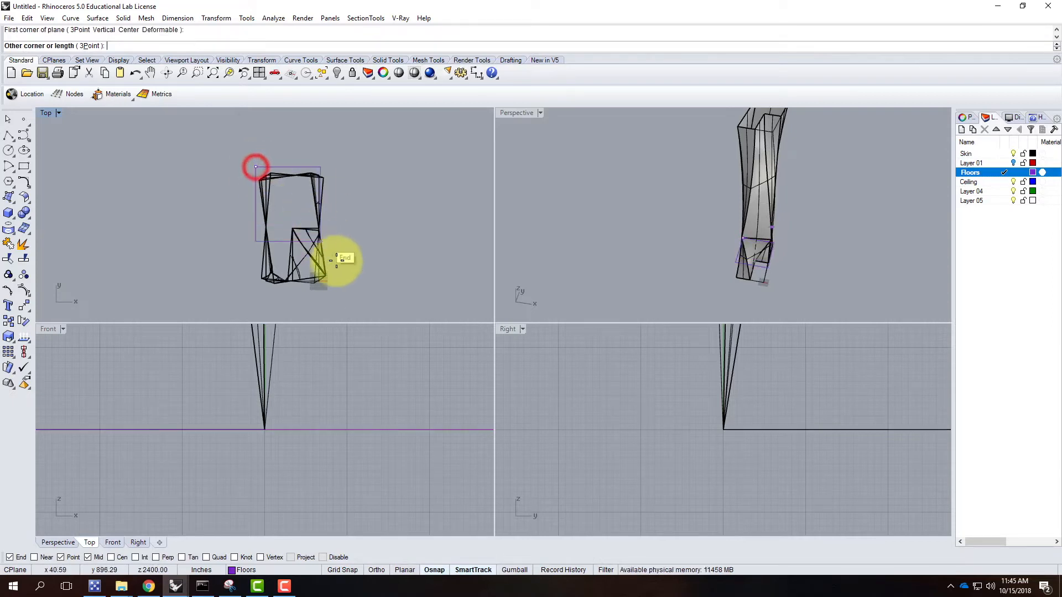
left_click(332, 288)
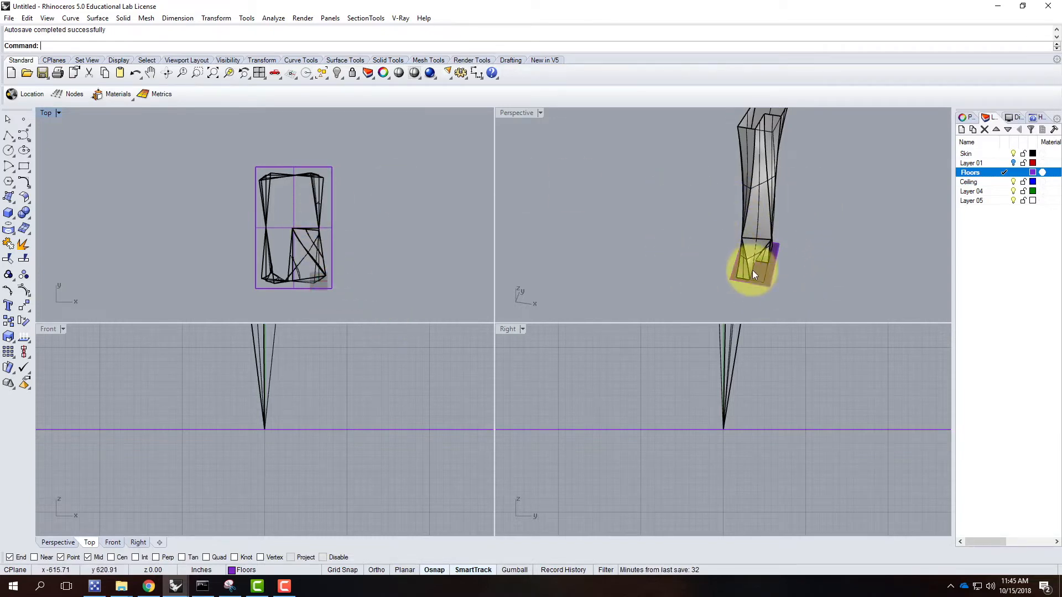
Copy the ground floor plane vertically by 24' from its corner
double_click(522, 114)
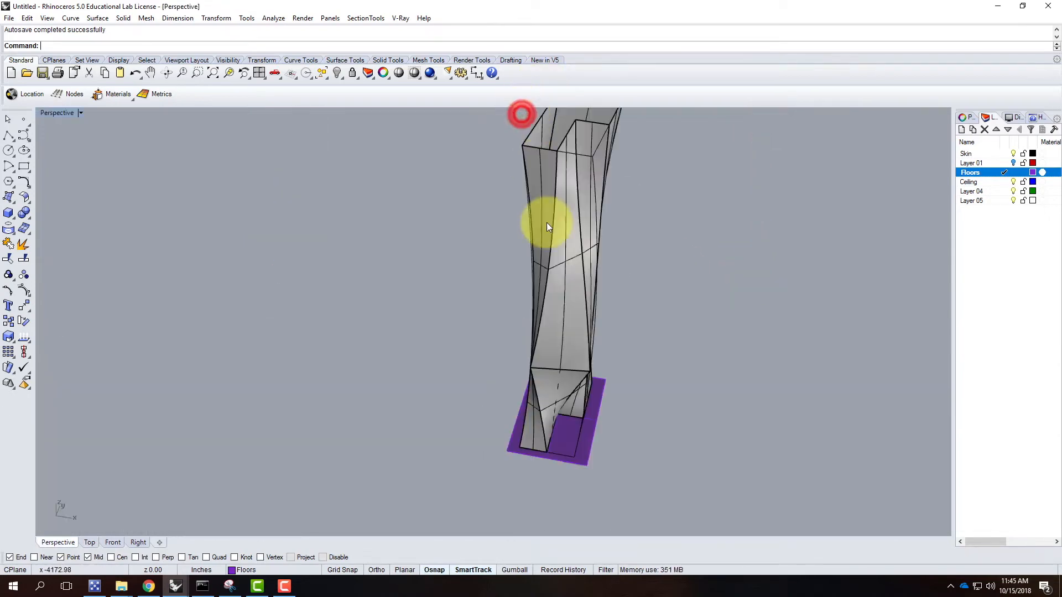
right_click_drag(459, 290, 513, 317)
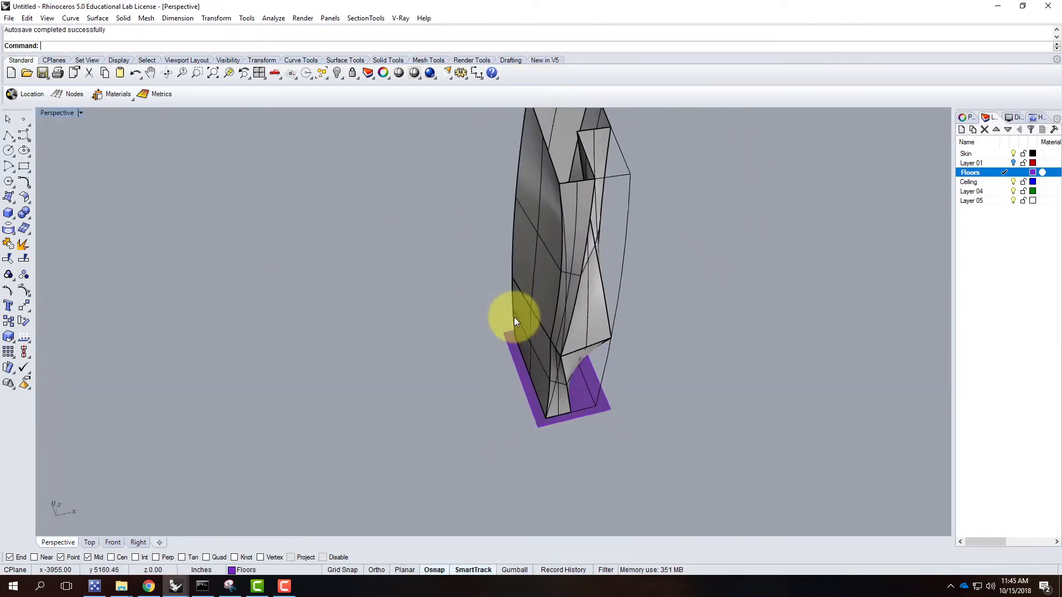
right_click_drag(602, 428, 633, 346)
right_click(605, 392)
key("Escape")
left_click(618, 458)
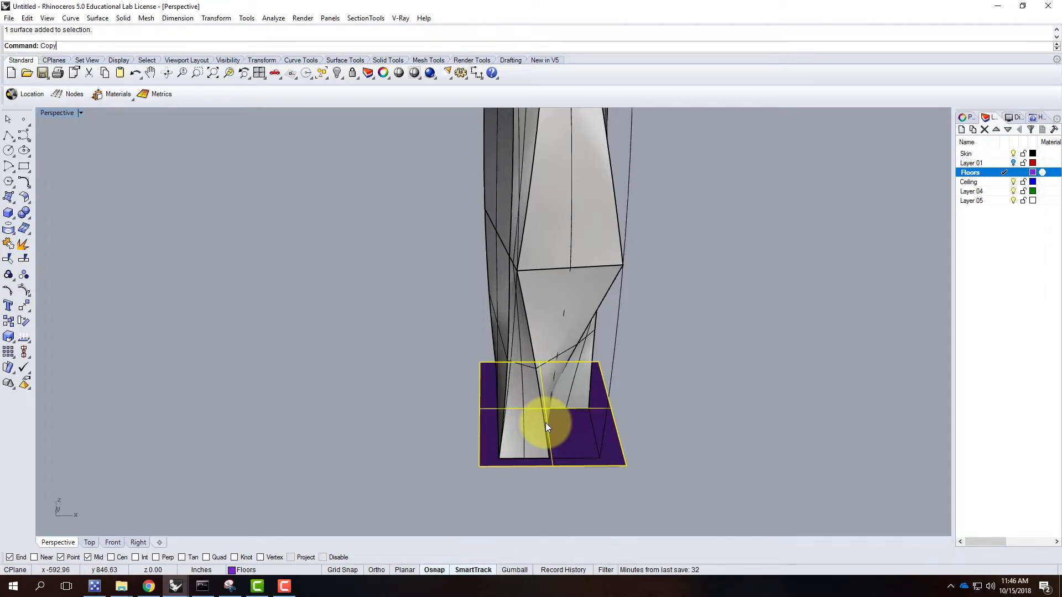
key("Return")
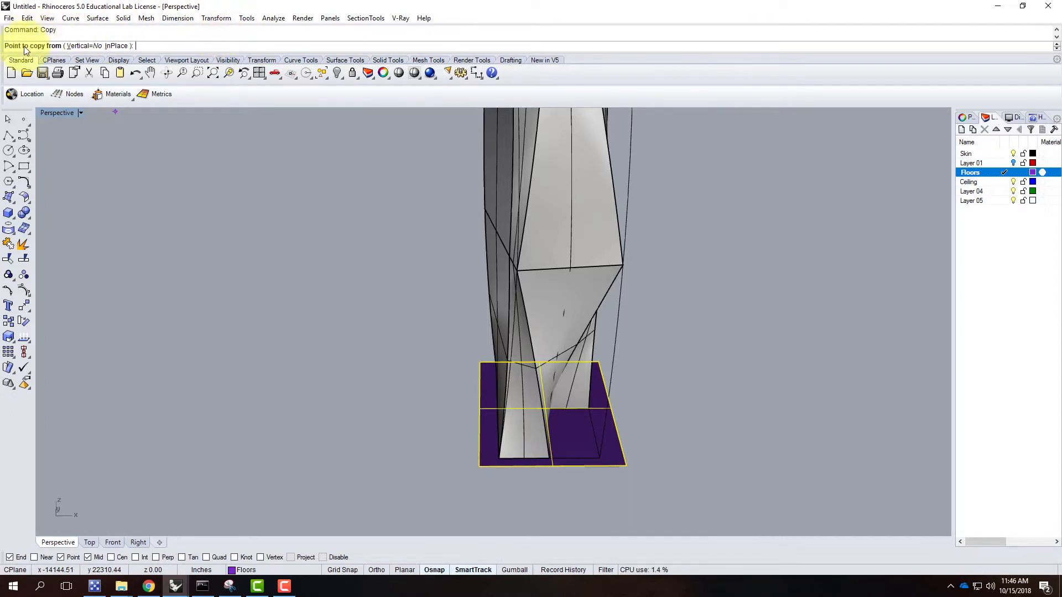
left_click(86, 47)
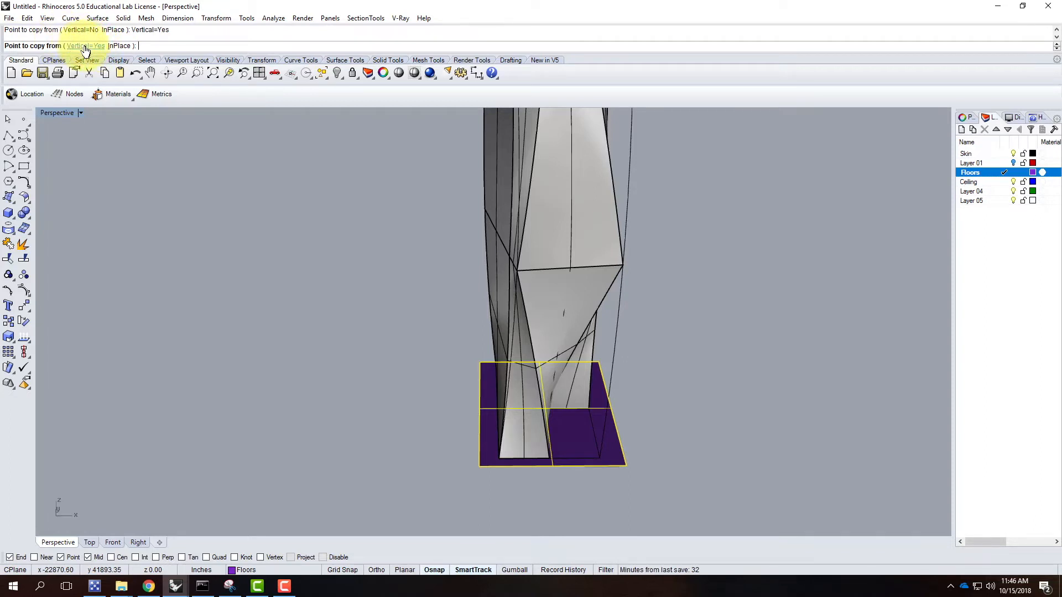
left_click(479, 465)
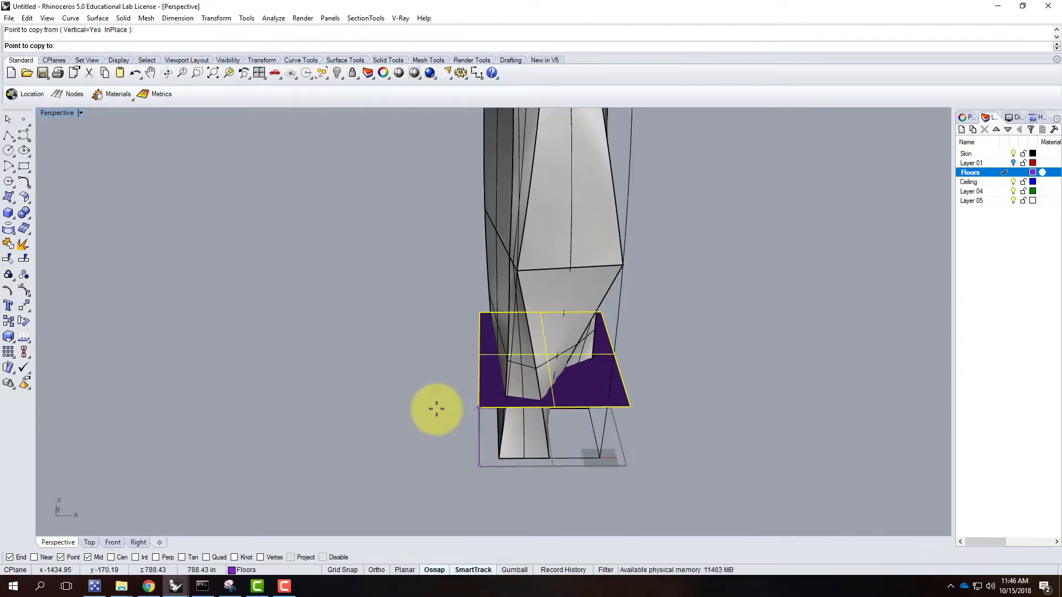
type("24'")
key("Return")
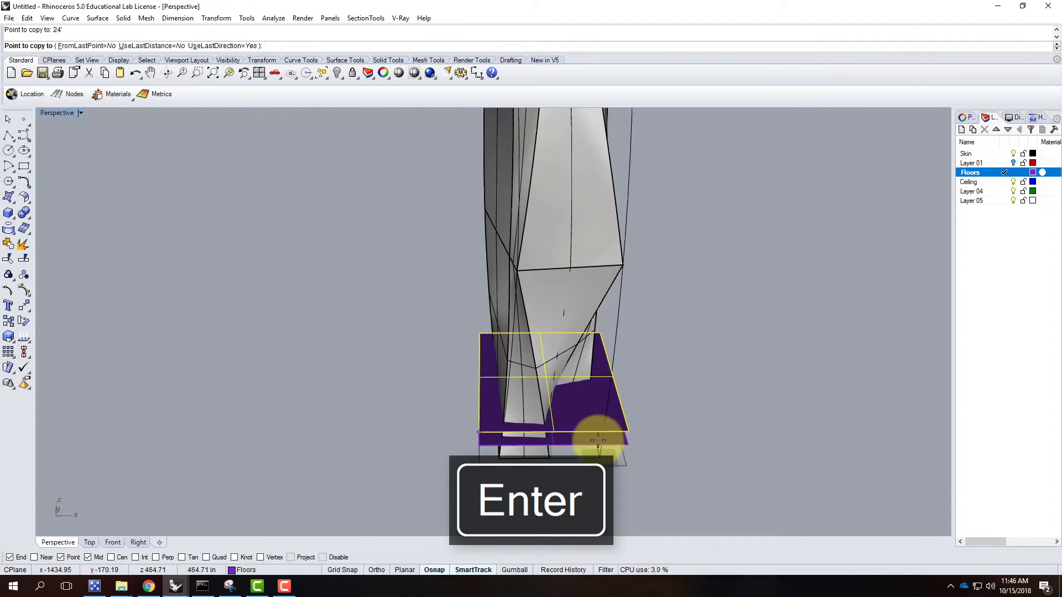
key("Escape")
Try a vertical copy of the raised floor plane 16' higher, and delete that copy
left_click(625, 440)
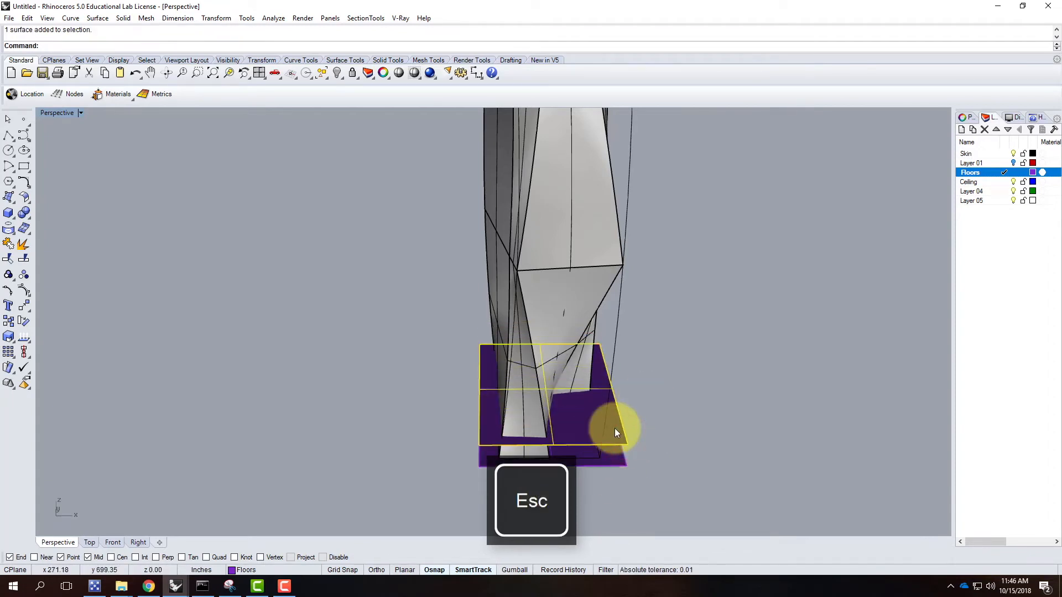
type("Copy")
key("Return")
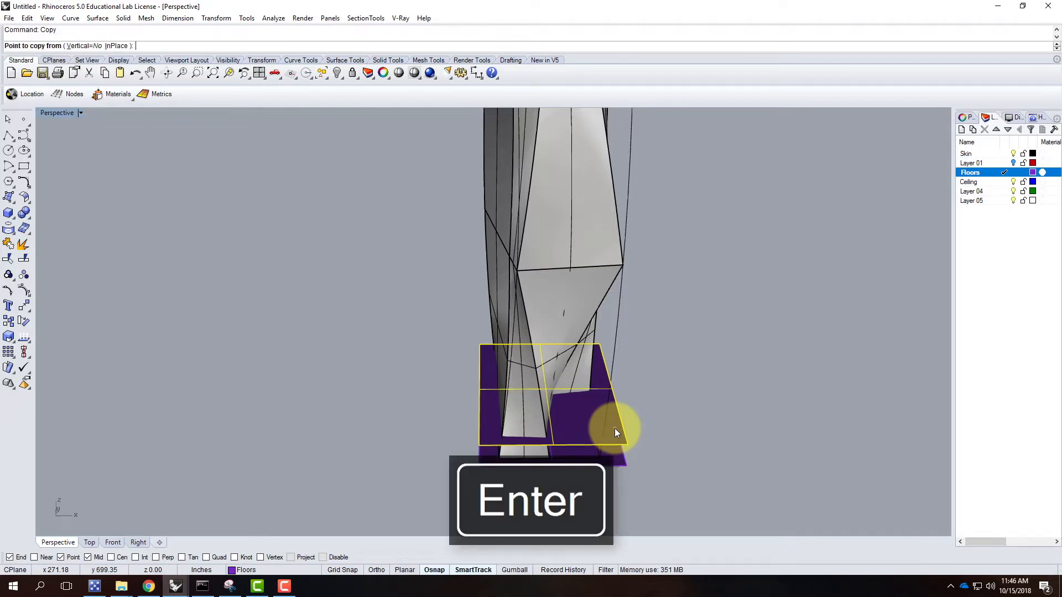
type("v")
key("Return")
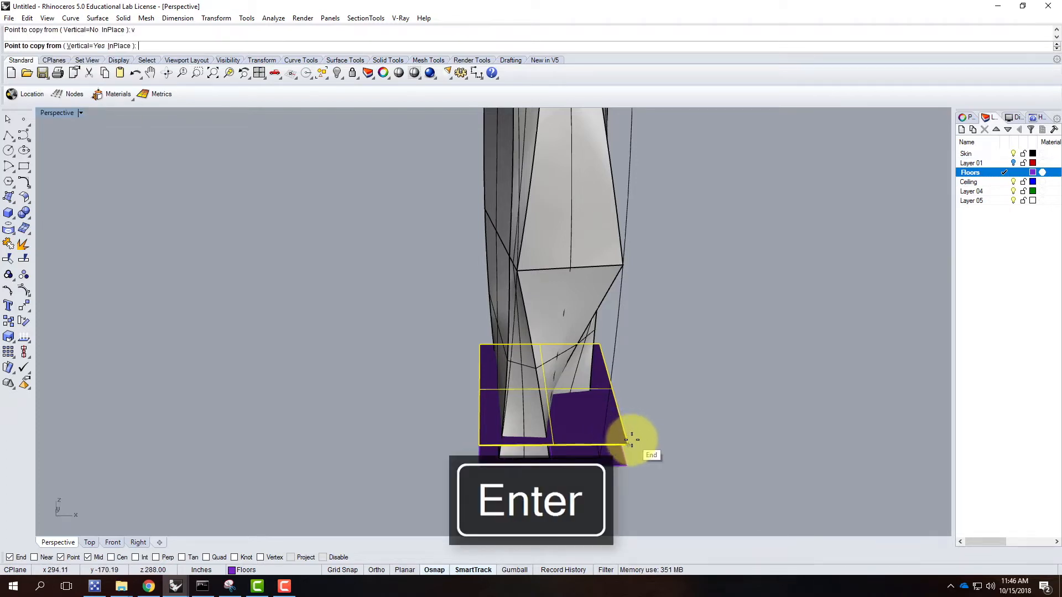
left_click(631, 441)
type("16'")
key("Return")
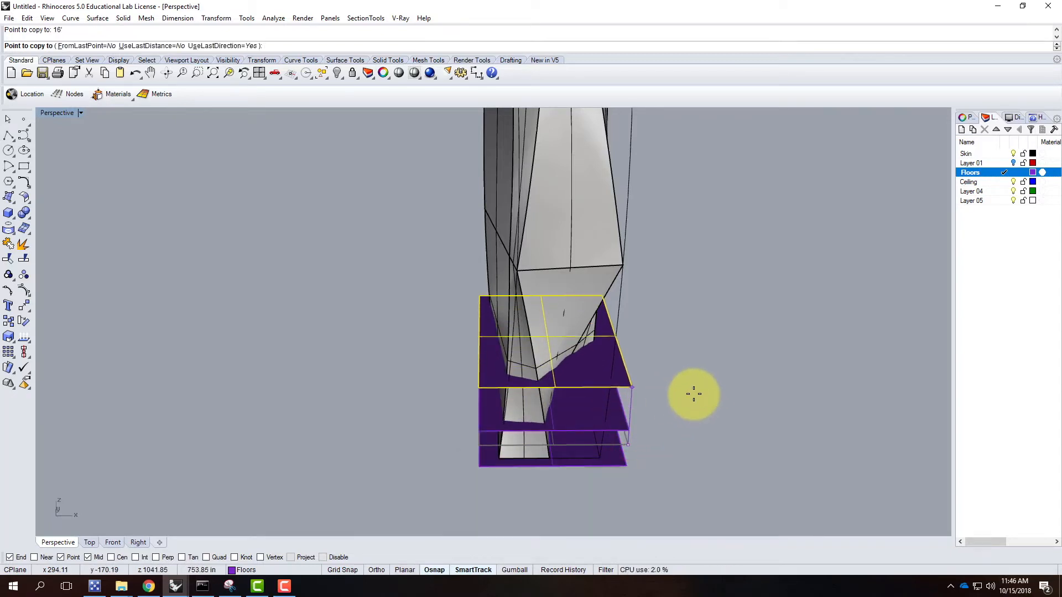
type("32")
key("Escape")
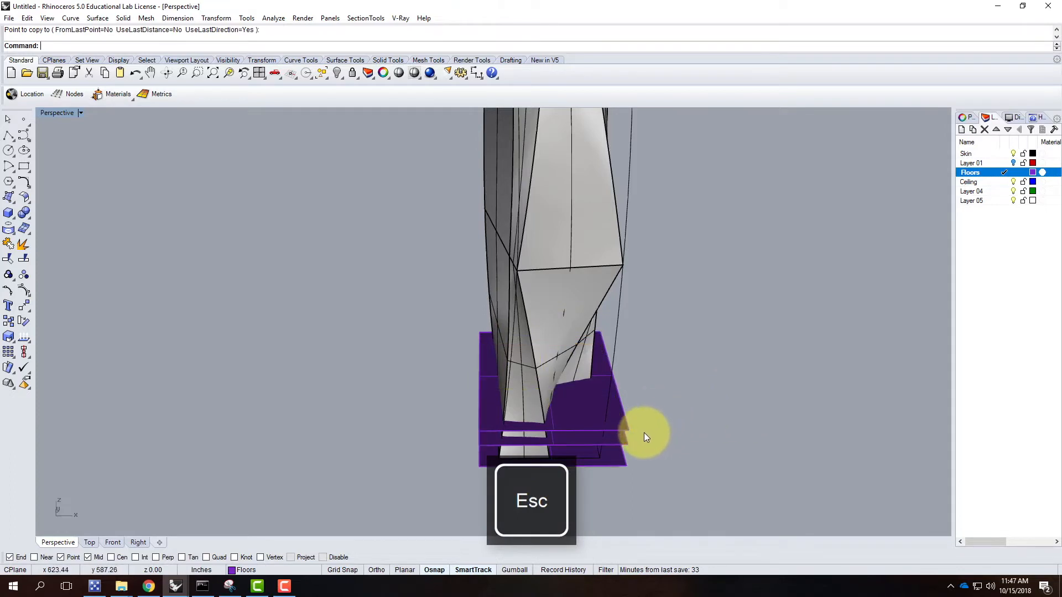
left_click(629, 429)
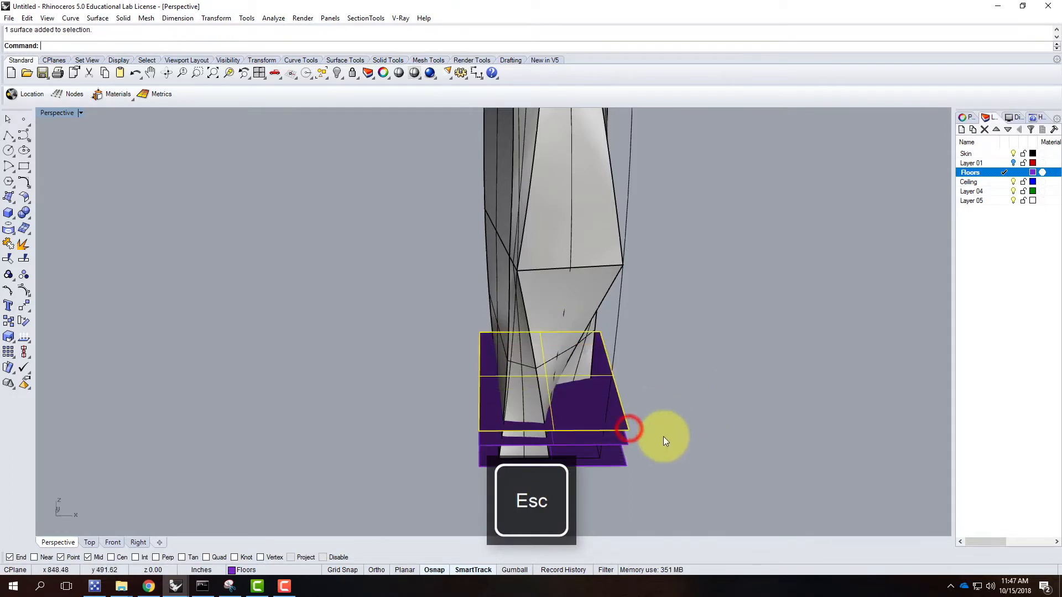
key("Delete")
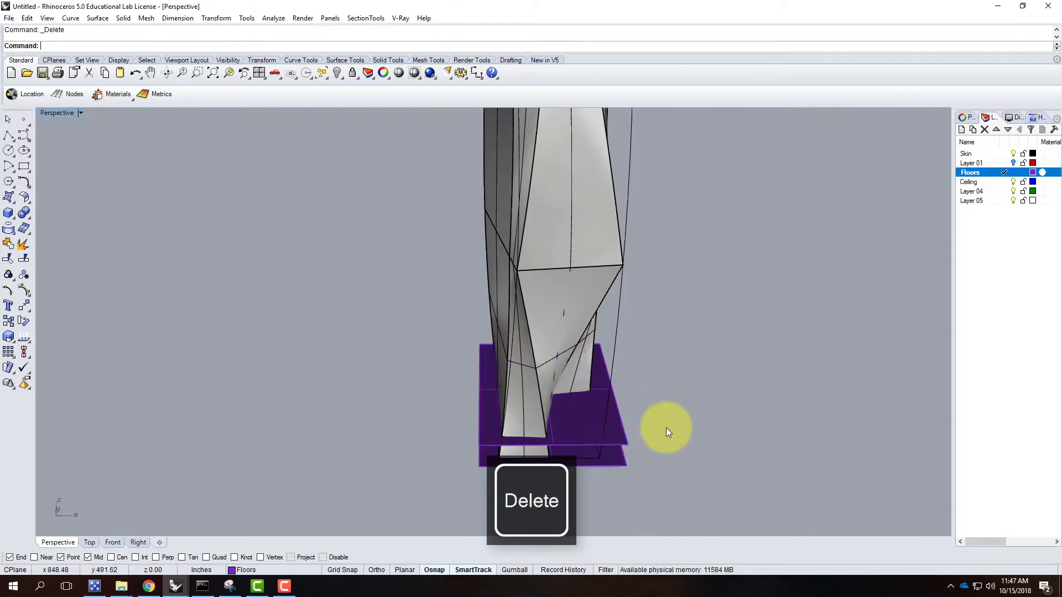
Array the raised floor plane up the tower, 36 in the Z direction only, with 16' spacing from its corner
left_click(623, 433)
right_click_drag(645, 462, 641, 429)
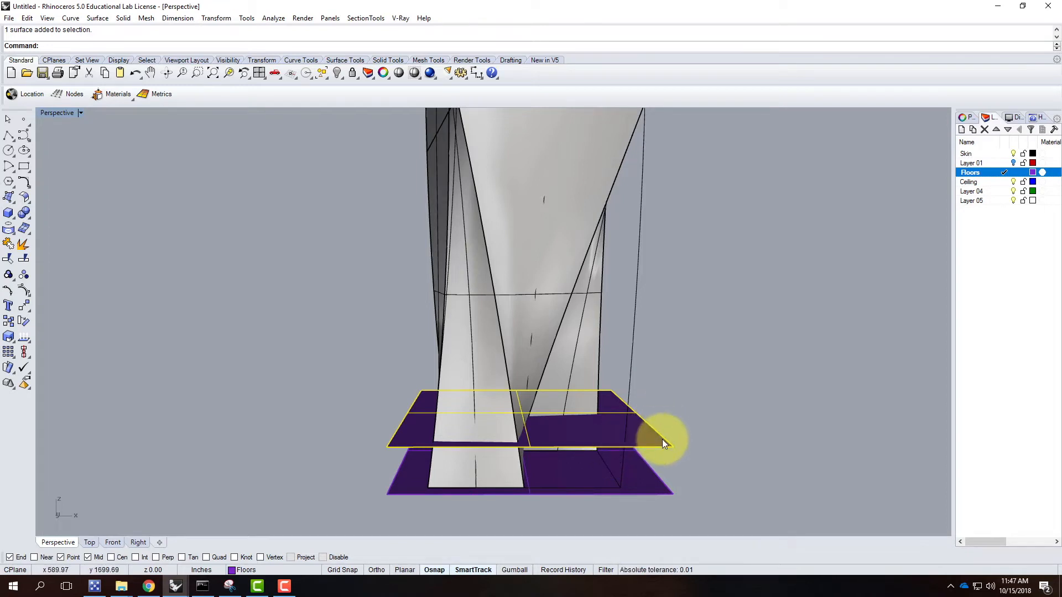
type("Array")
key("Return")
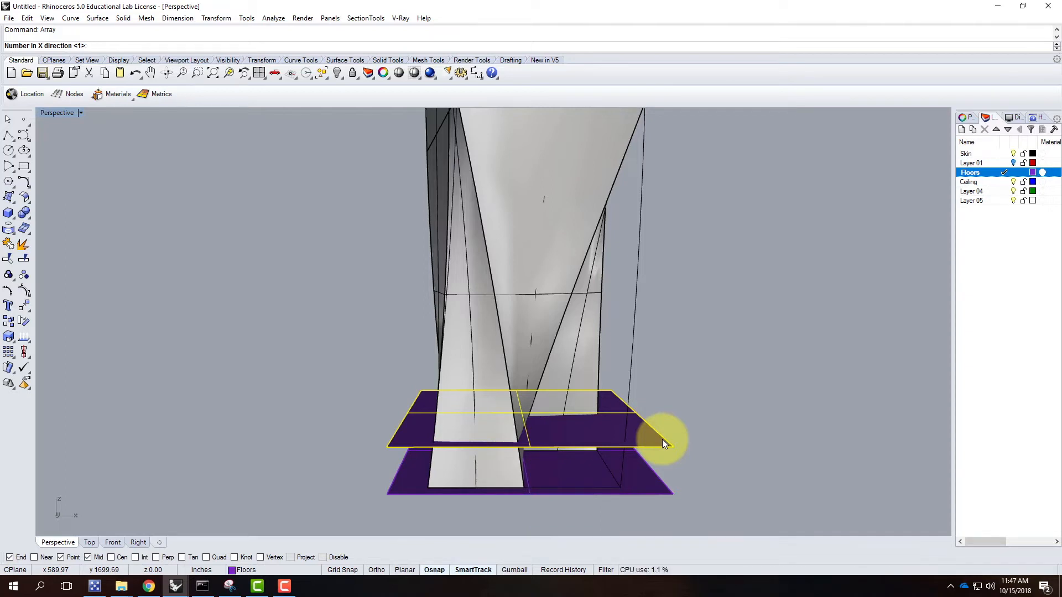
key("Return")
type("6")
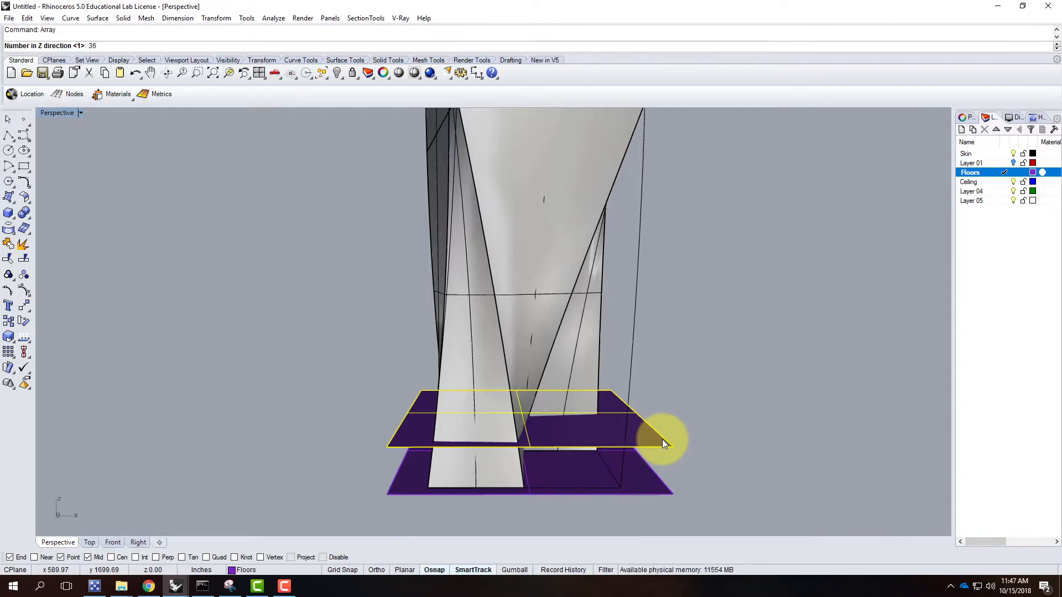
key("Return")
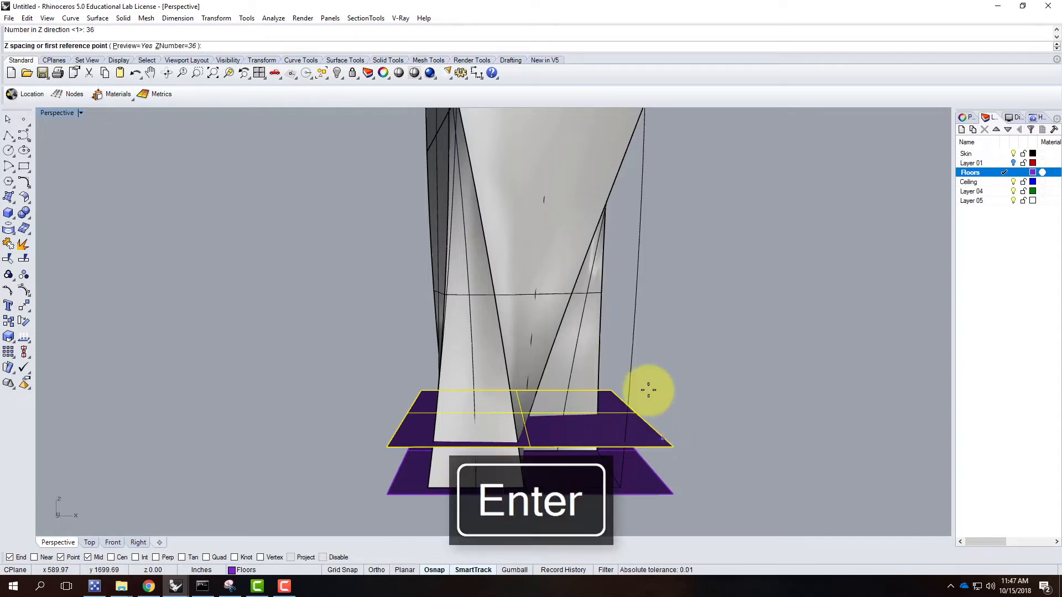
left_click(673, 445)
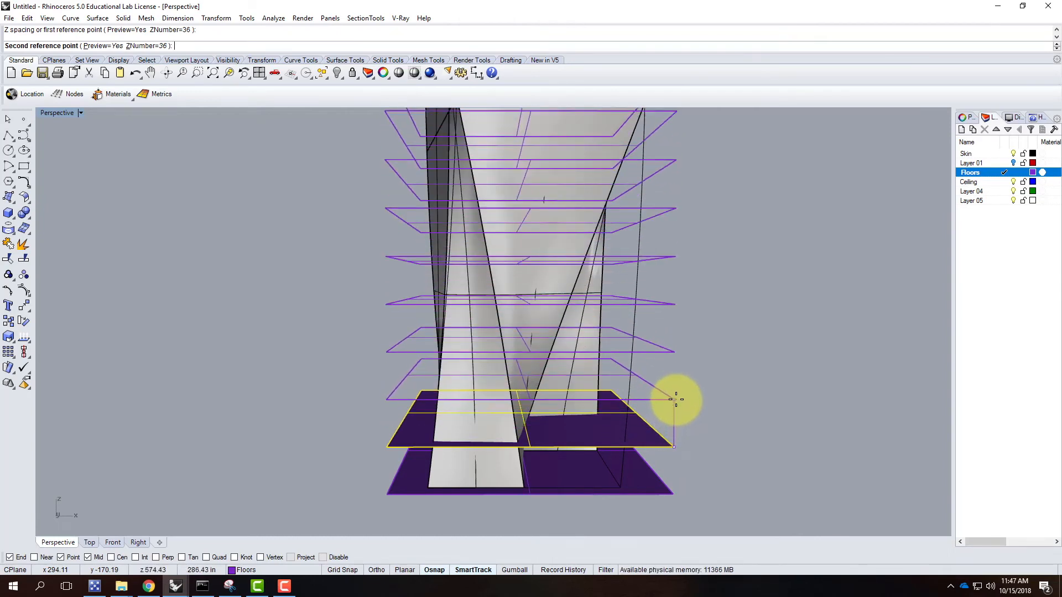
type("16'")
key("Return")
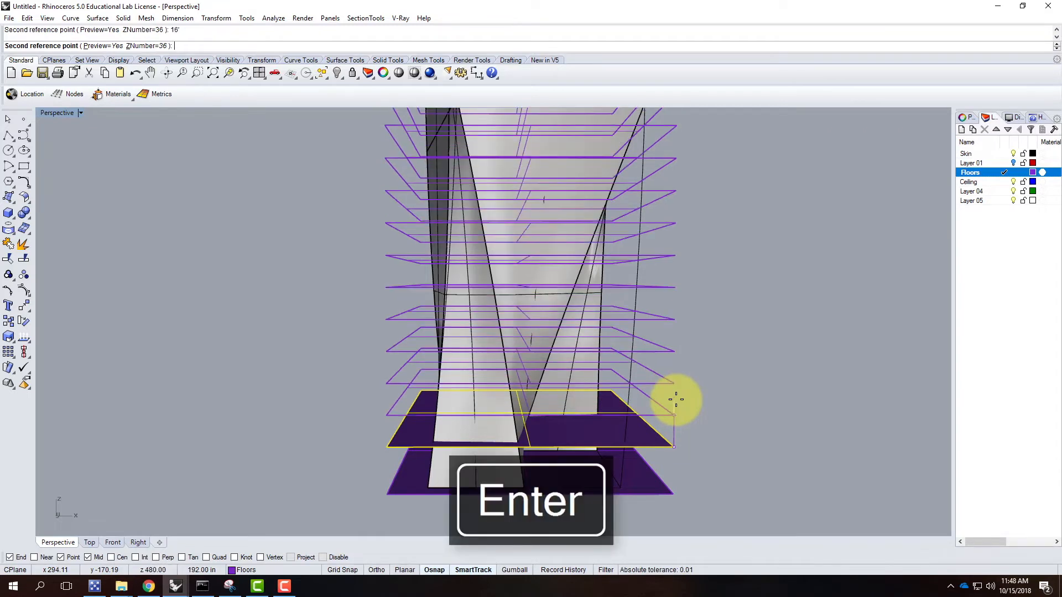
scroll(754, 355, "down", 5)
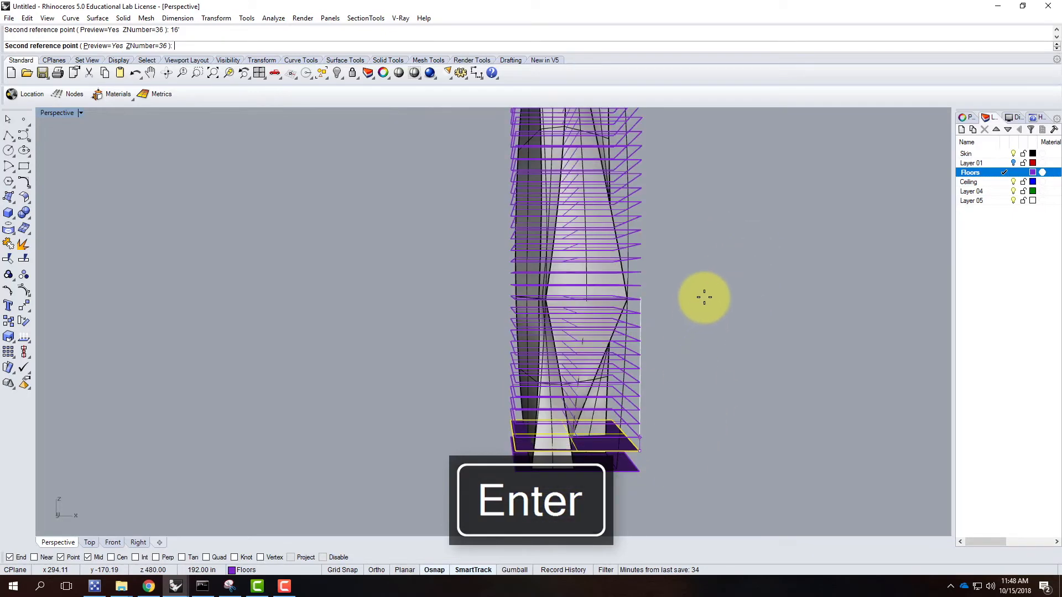
left_click(704, 298)
Increase the floor array's Z number to 37 so it passes the tower's top edge, and accept the array
scroll(424, 438, "down", 9)
scroll(483, 273, "up", 8)
right_click_drag(520, 264, 280, 190)
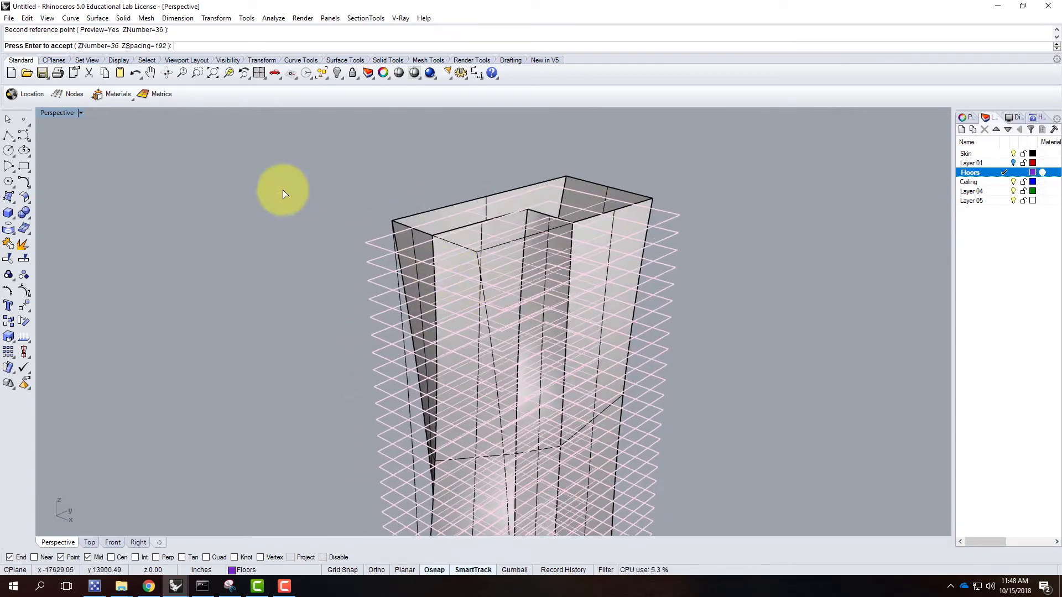
left_click(109, 47)
type("37")
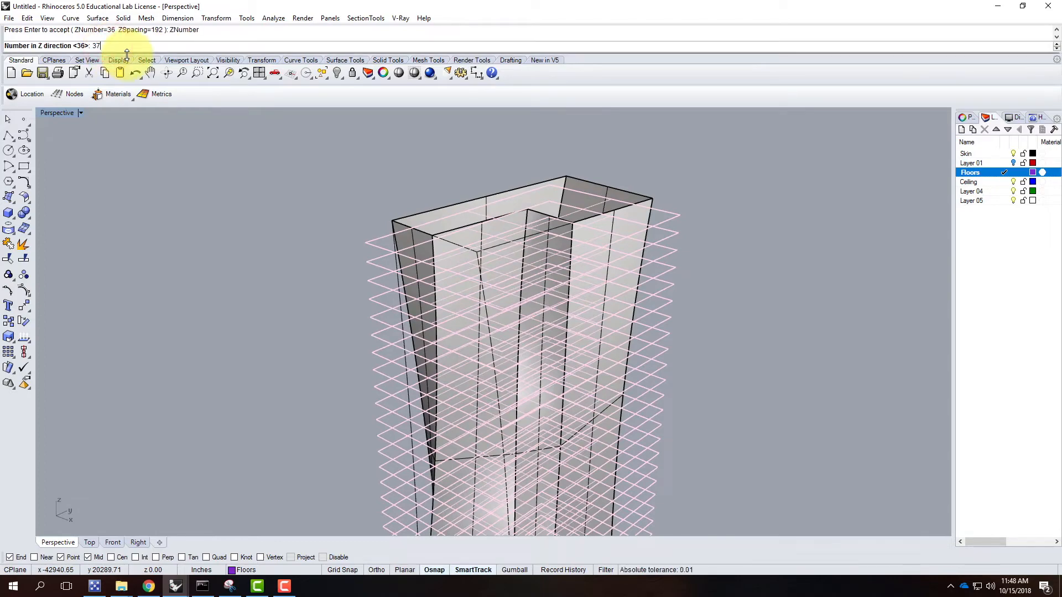
key("Return")
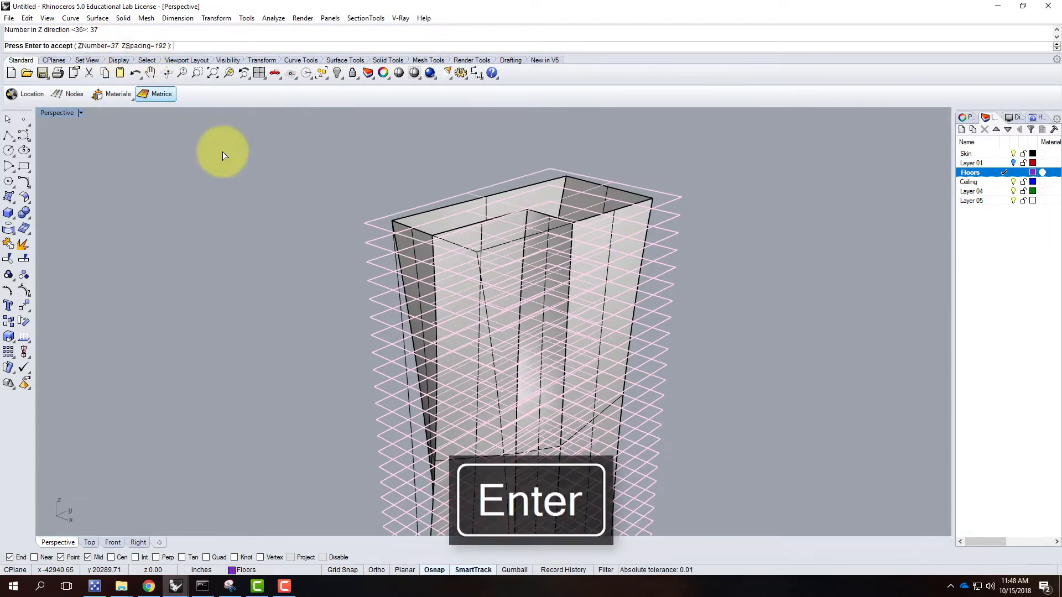
right_click_drag(382, 254, 422, 266)
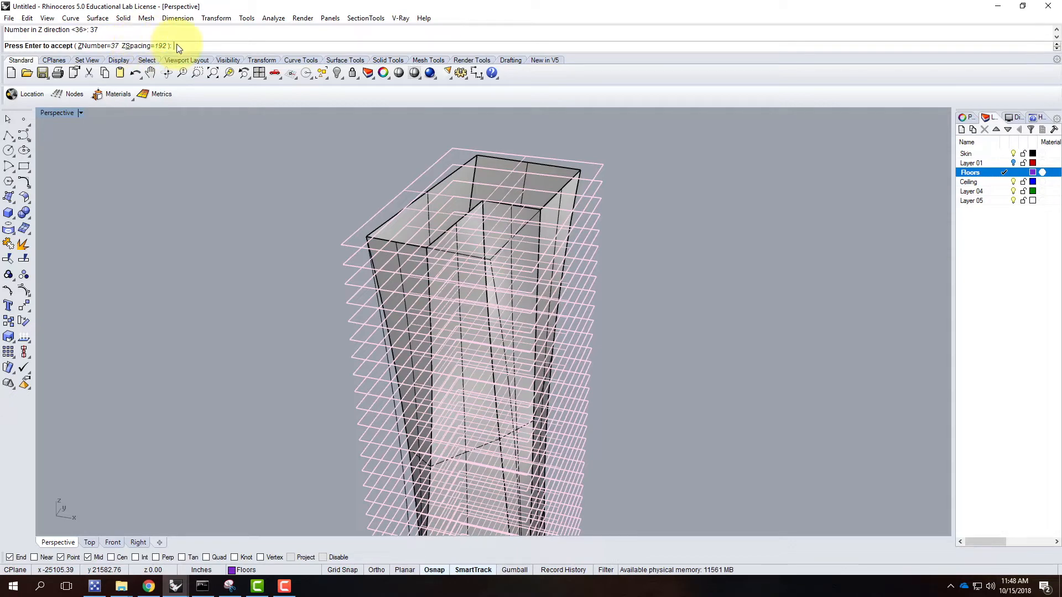
key("Return")
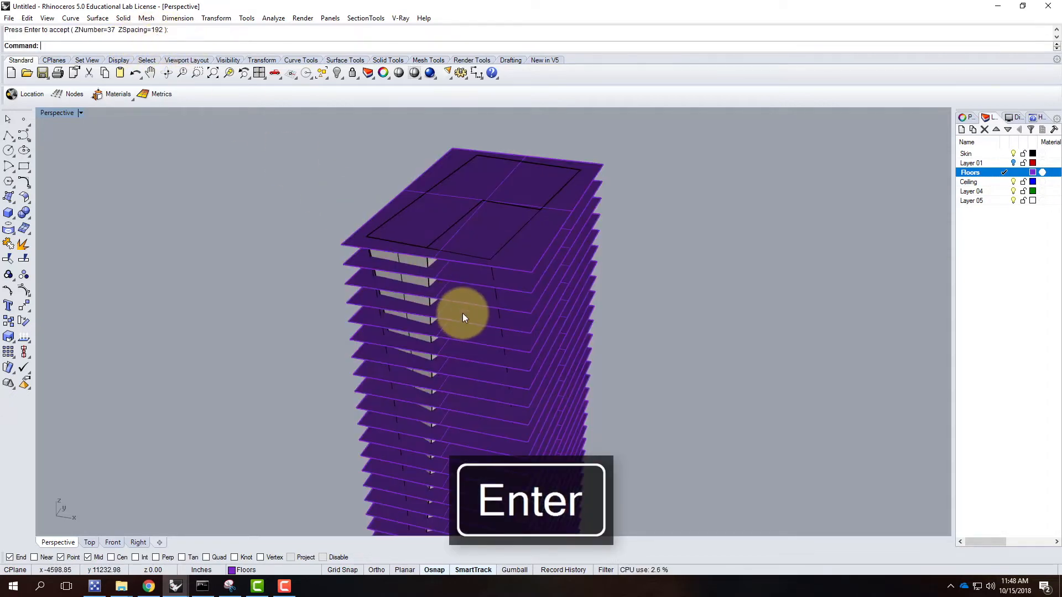
Deselect the arrayed floor planes and highlight the Ceiling layer
scroll(426, 227, "down", 7)
mouse_move(521, 351)
right_mouse_down()
mouse_move(543, 292)
mouse_move(560, 287)
mouse_move(539, 335)
mouse_move(559, 294)
mouse_move(595, 263)
mouse_move(512, 360)
right_mouse_up()
left_click(554, 442)
scroll(465, 446, "up", 6)
mouse_move(446, 466)
right_mouse_down()
mouse_move(490, 374)
mouse_move(450, 422)
right_mouse_up()
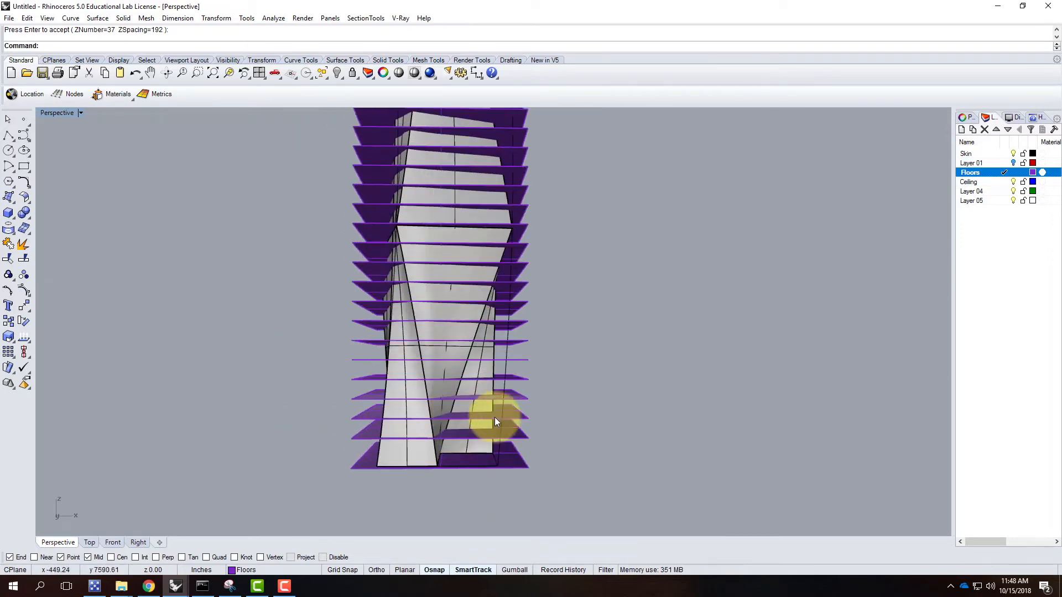
left_click(980, 183)
Copy the first raised floor plane vertically downward by 4' from its corner to make a ceiling plane
right_click_drag(623, 455, 583, 460)
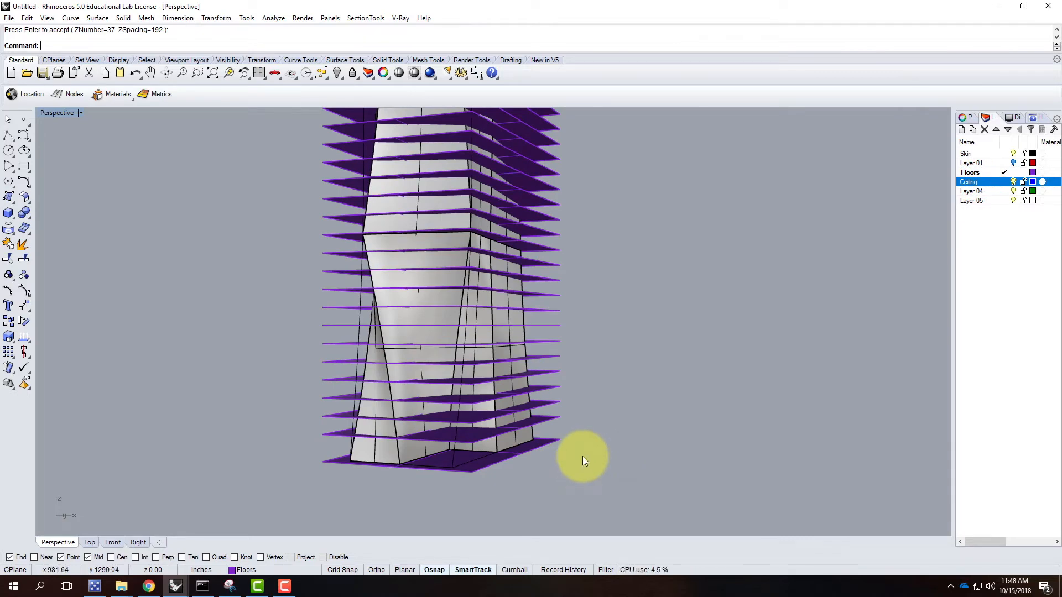
scroll(470, 482, "up", 3)
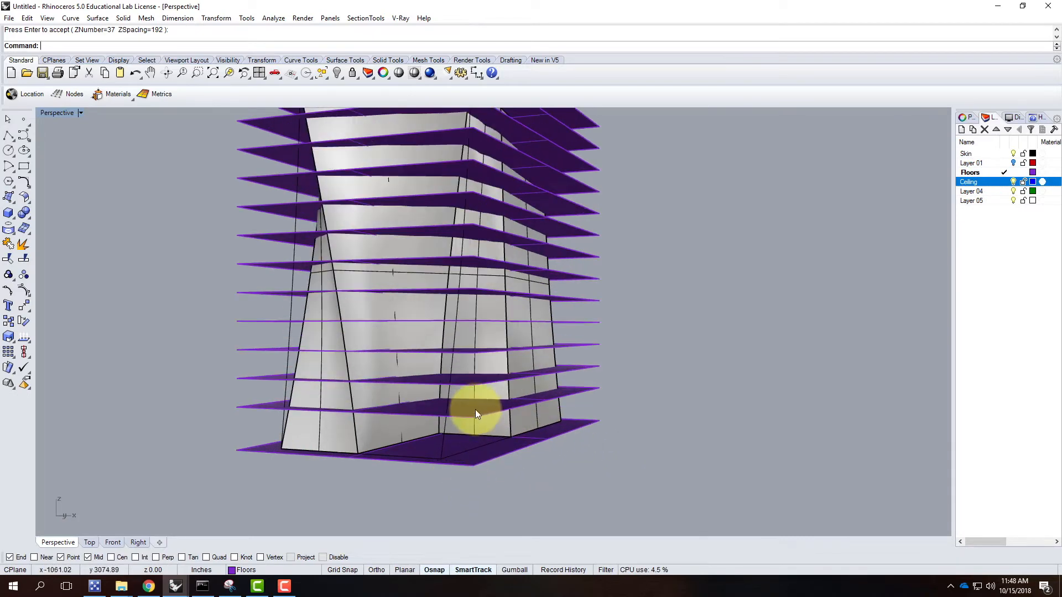
left_click(466, 416)
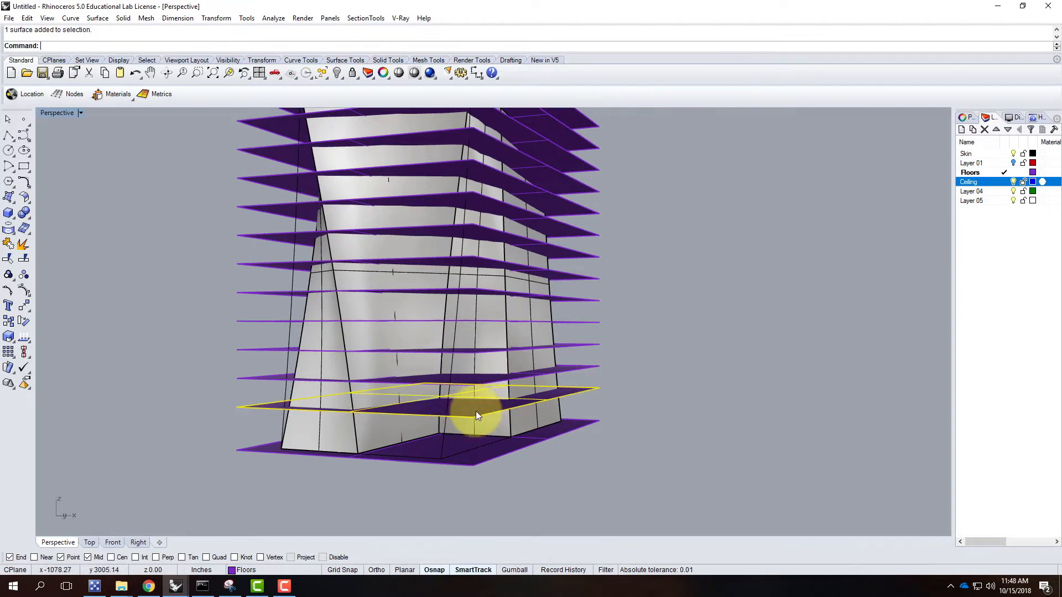
type("copy")
key("Return")
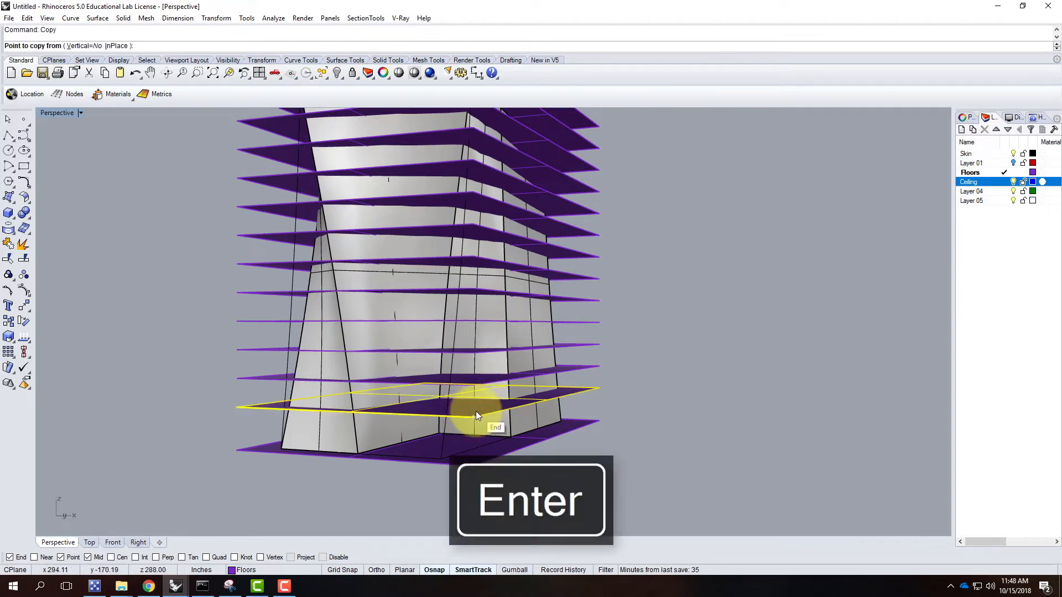
left_click(83, 45)
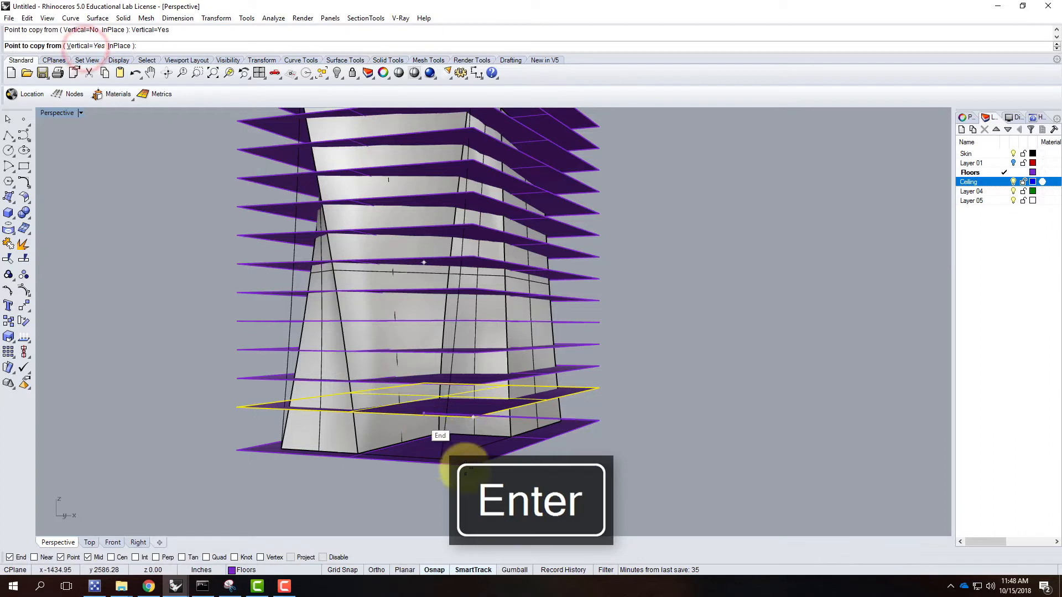
left_click(473, 417)
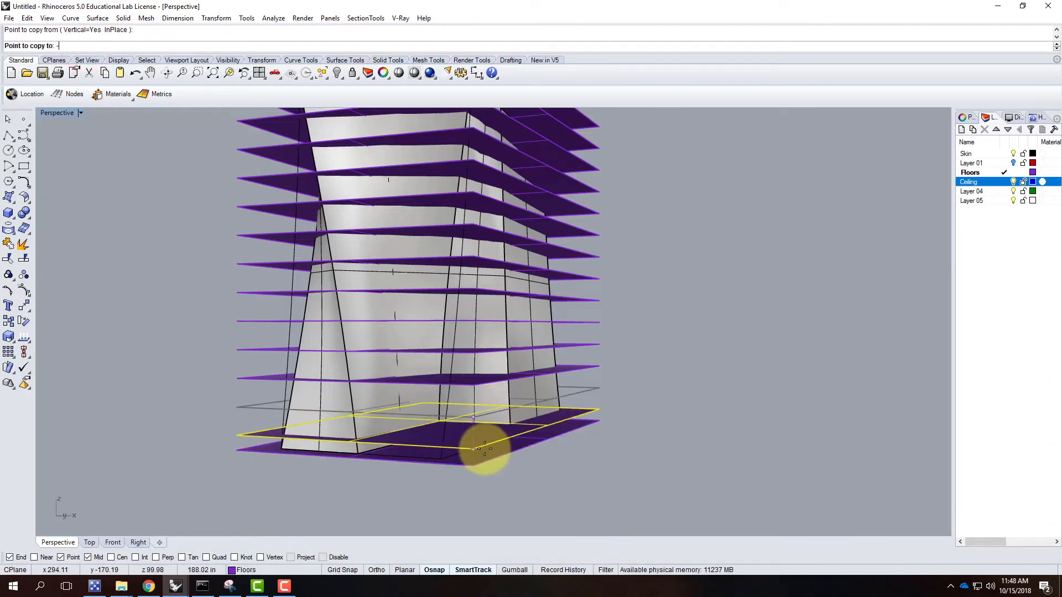
type("-4'")
key("Return")
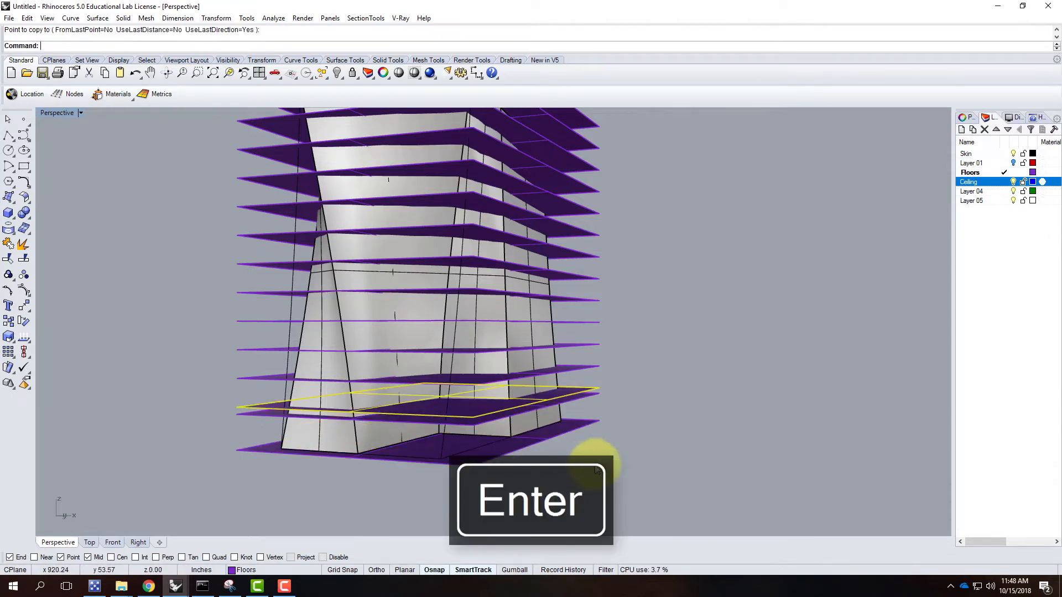
right_click(614, 462)
Array the lowered ceiling plane up the tower, 37 in the Z direction only, taking its corner as the first spacing reference point
scroll(468, 422, "up", 3)
scroll(469, 423, "up", 4)
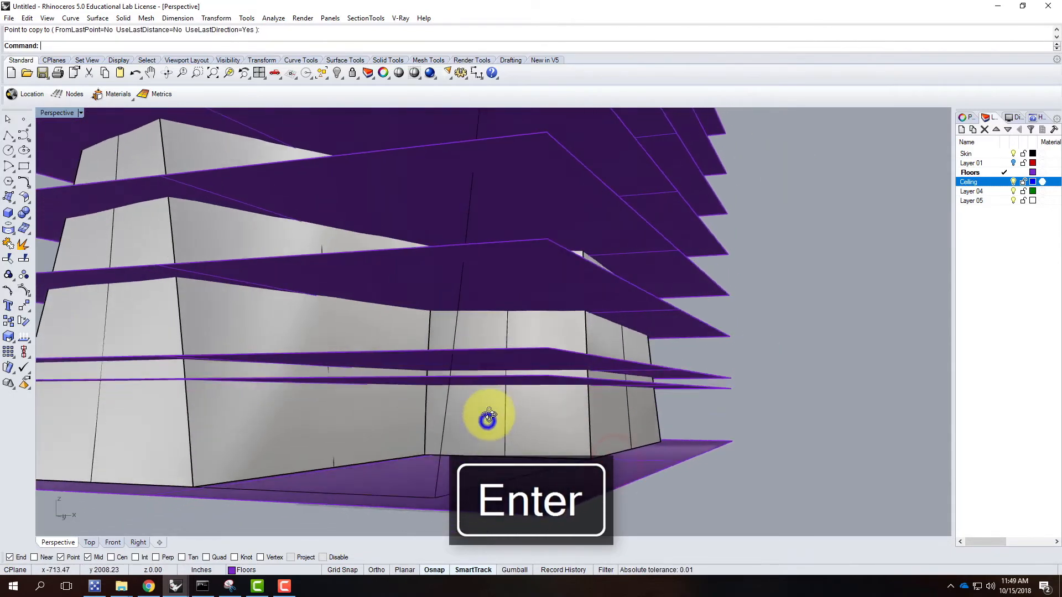
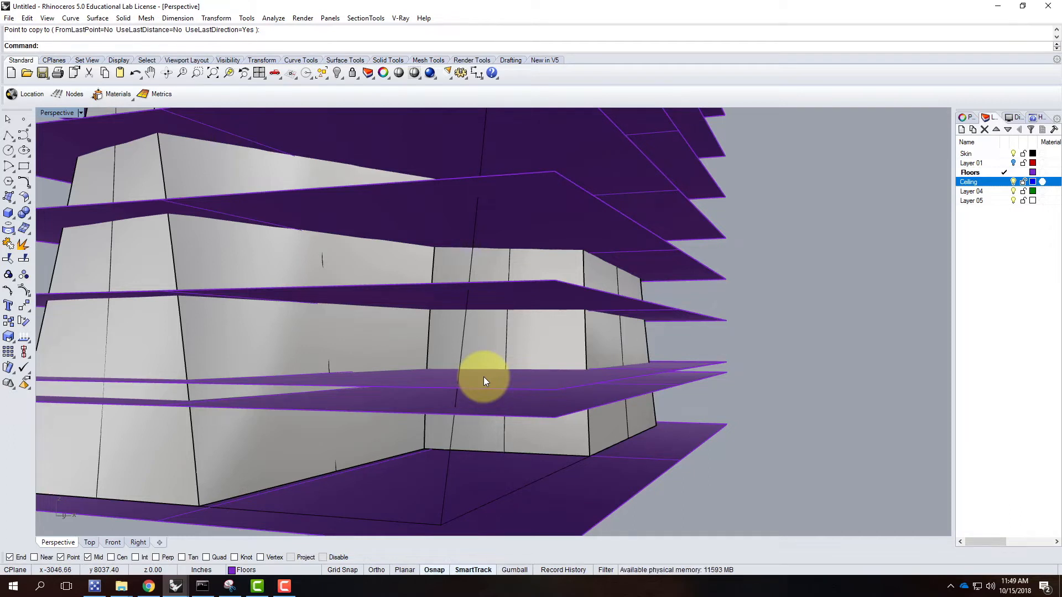
right_click_drag(535, 196, 551, 237)
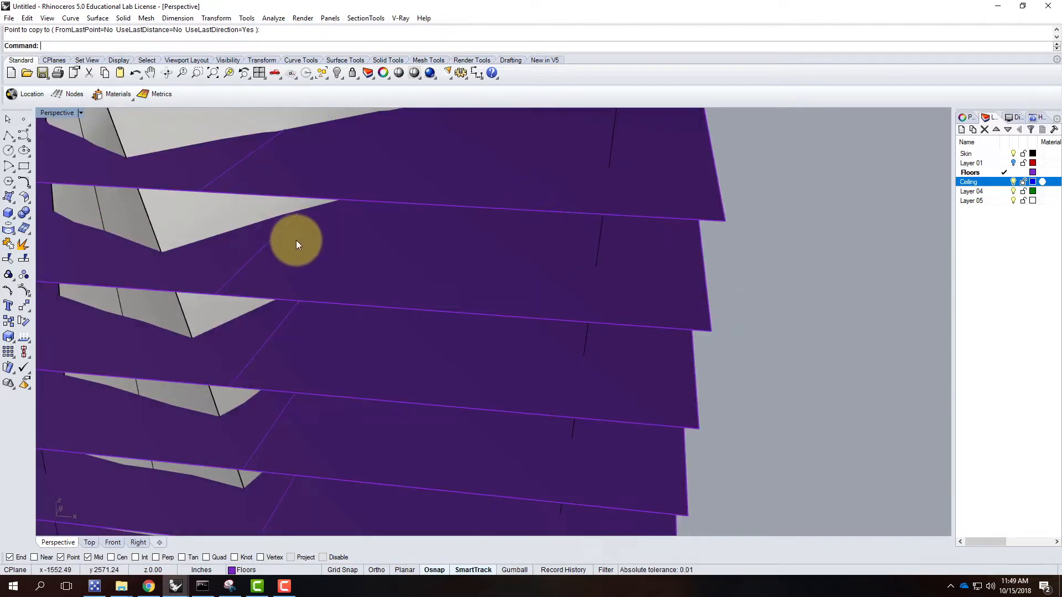
right_click_drag(509, 368, 500, 280)
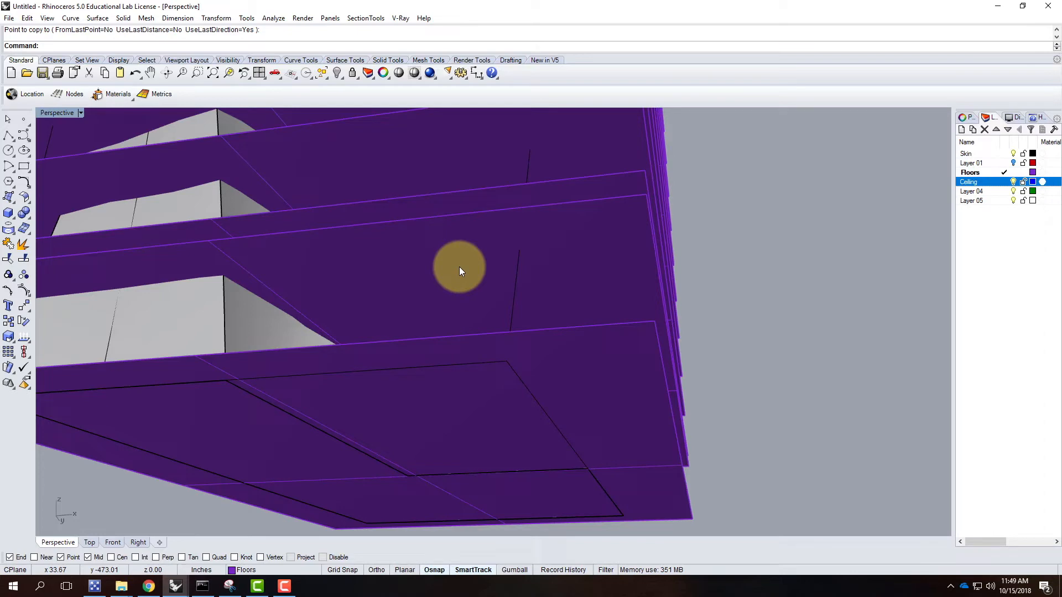
right_click_drag(433, 187, 558, 331)
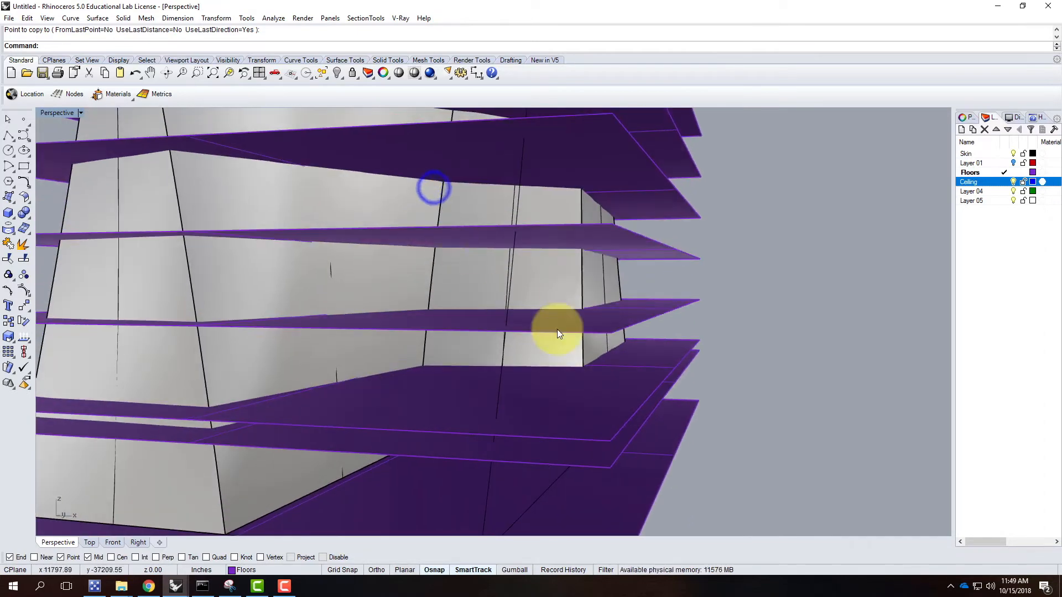
left_click(589, 452)
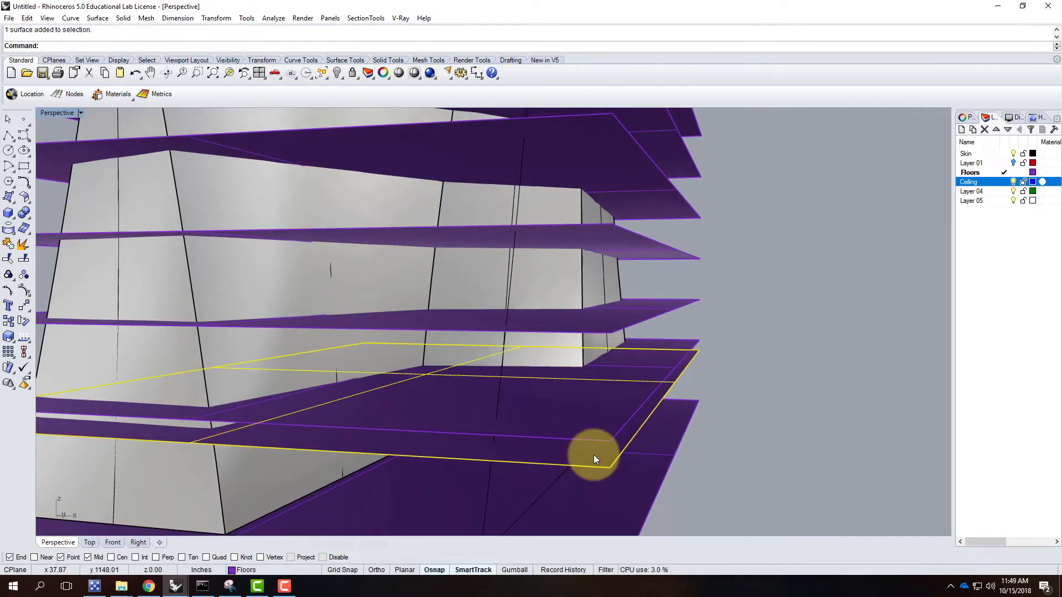
type("array")
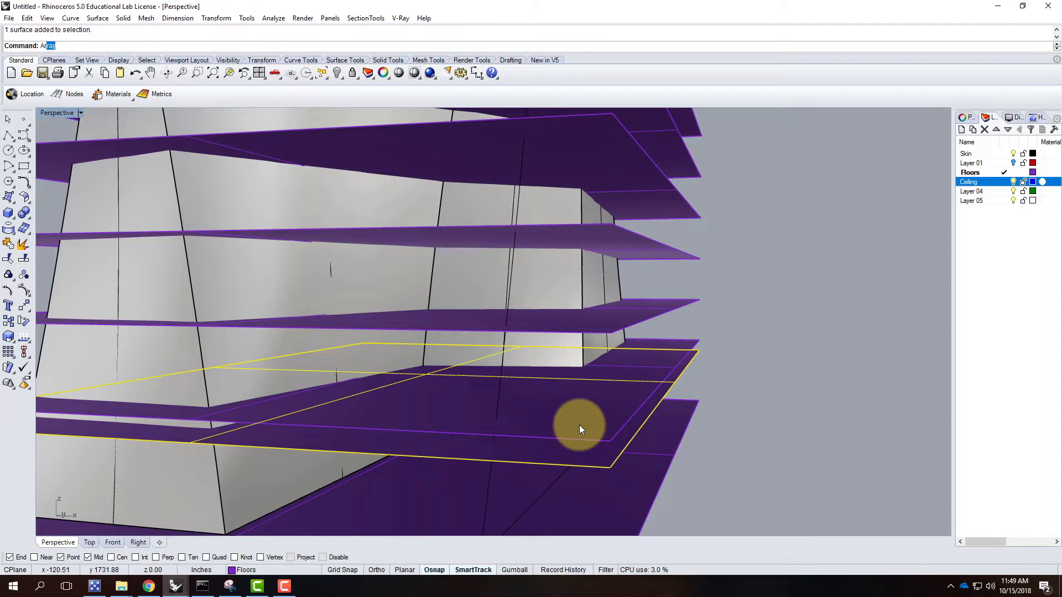
key("Return")
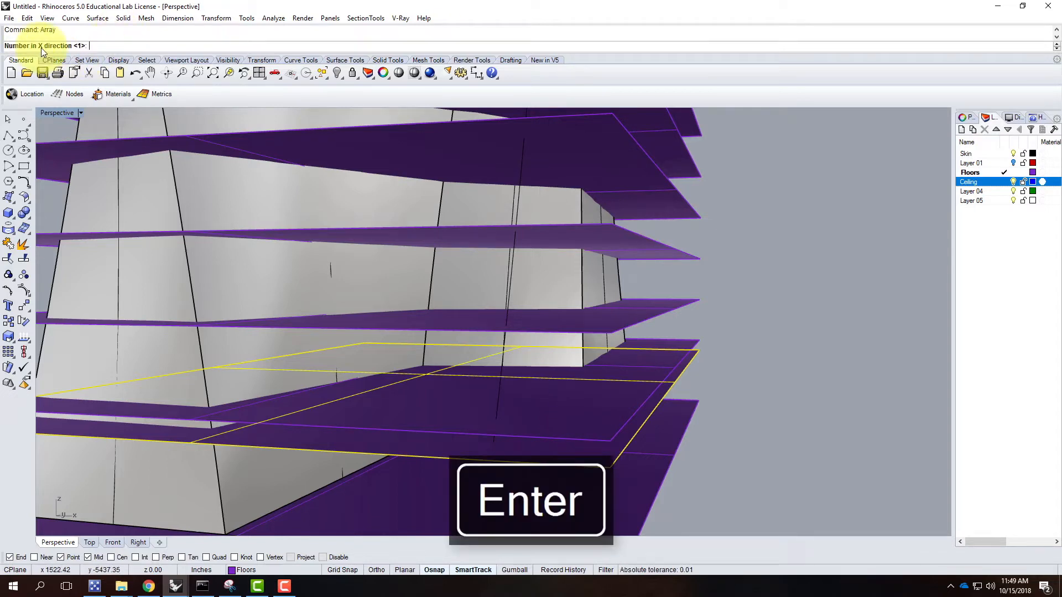
key("Return")
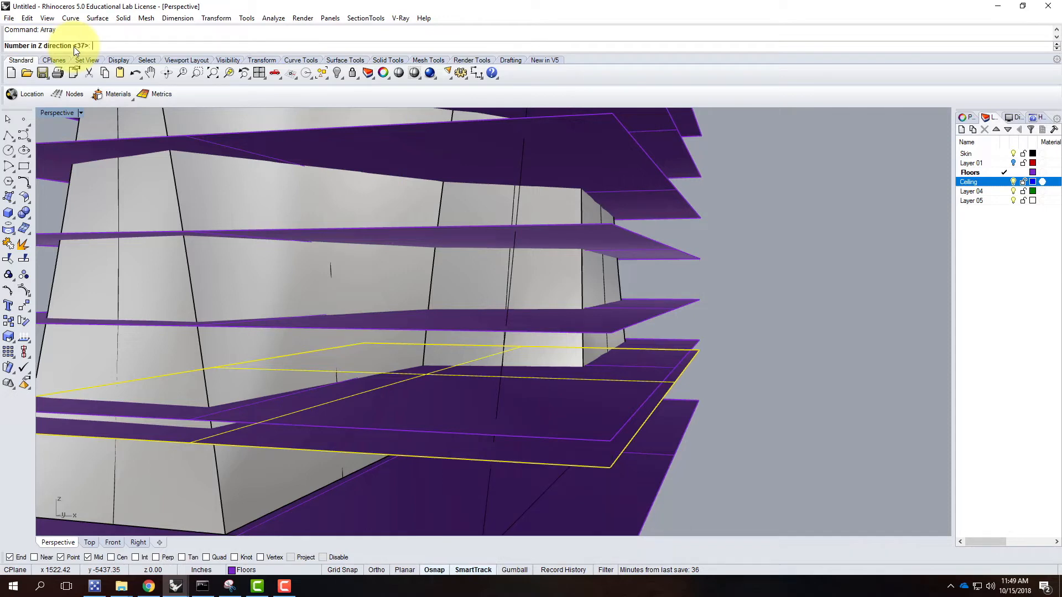
key("Return")
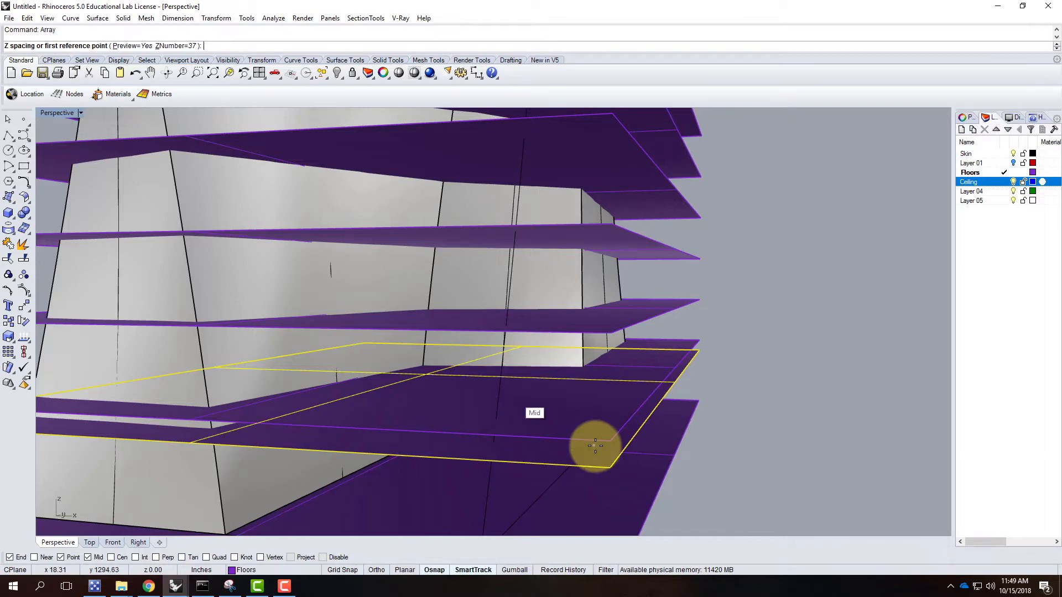
left_click(611, 468)
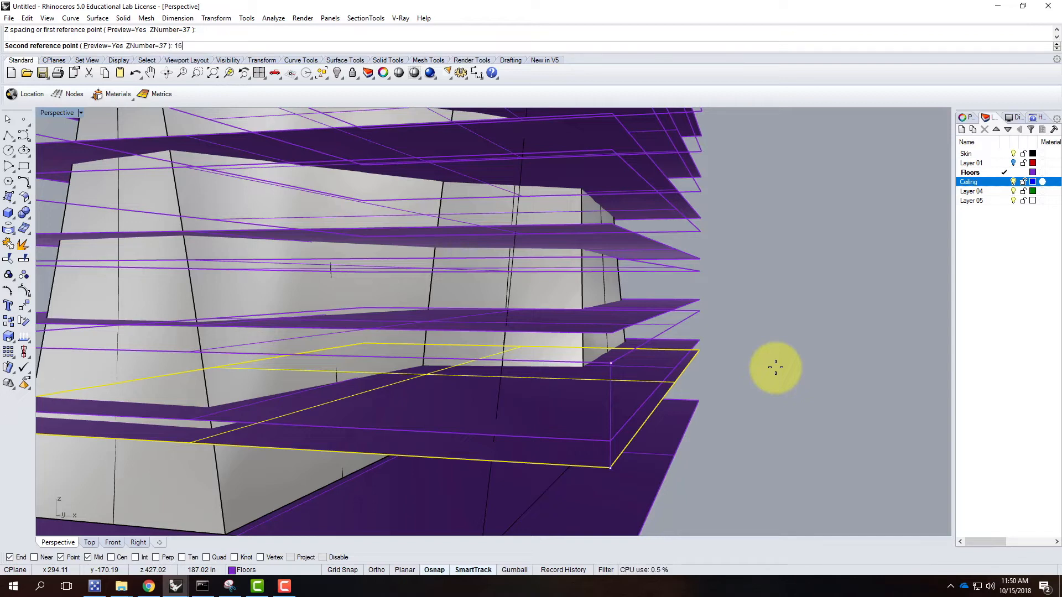
type("'")
key("Return")
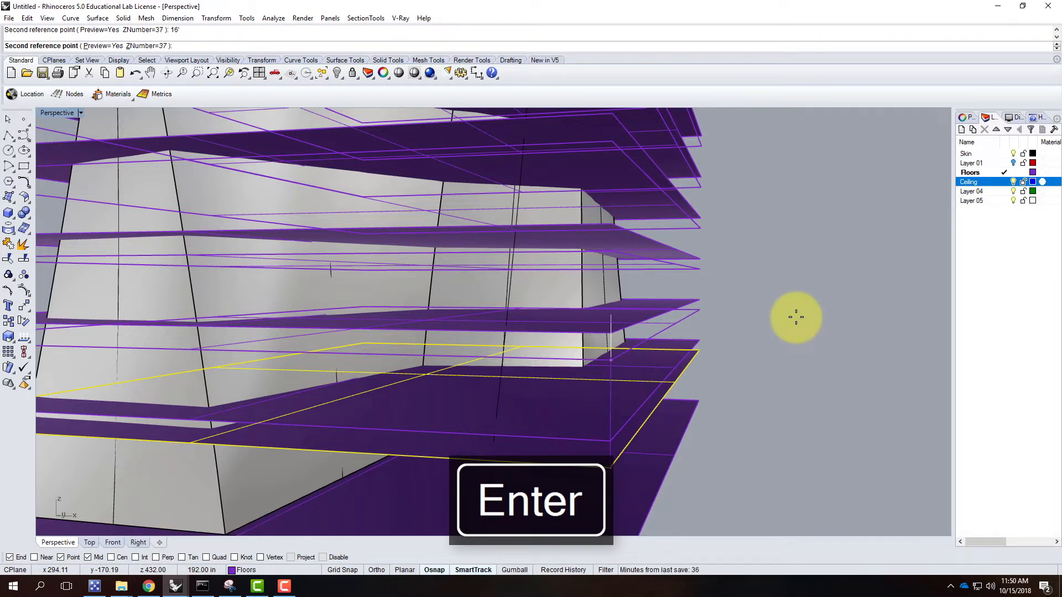
key("Escape")
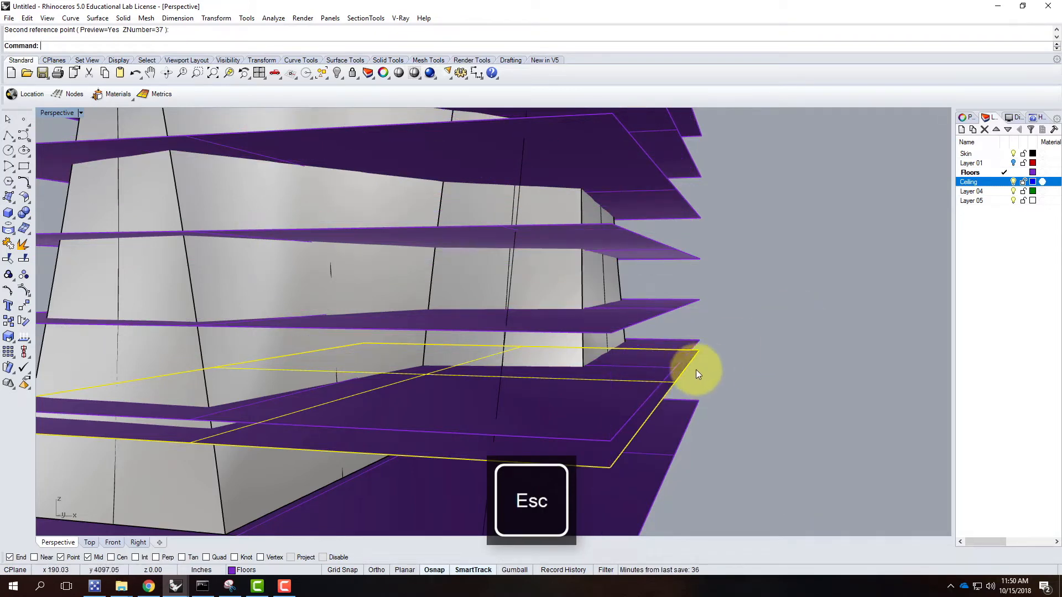
Move the selected slab surface just below the second floor to the Ceiling layer
right_click(971, 181)
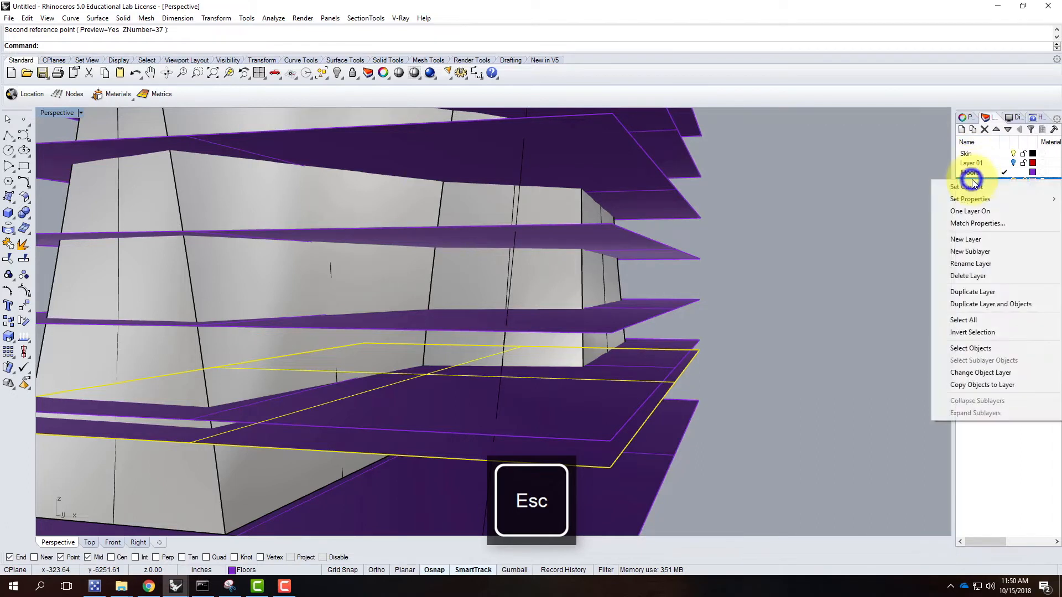
left_click(970, 372)
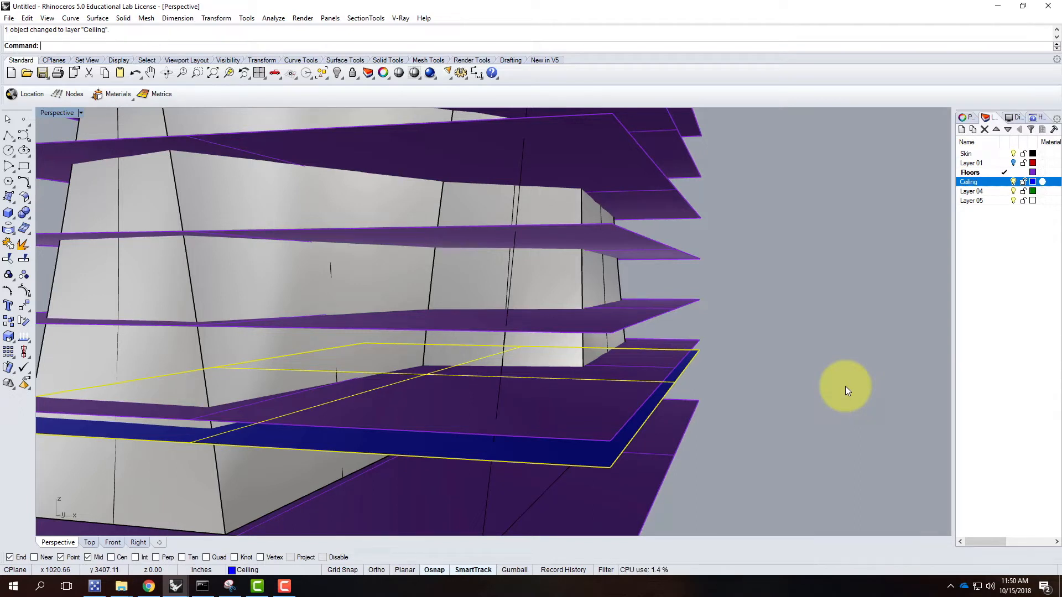
Array the ceiling surface vertically with 37 copies in Z at 16' spacing, measured from its front corner
type("Ar")
key("Return")
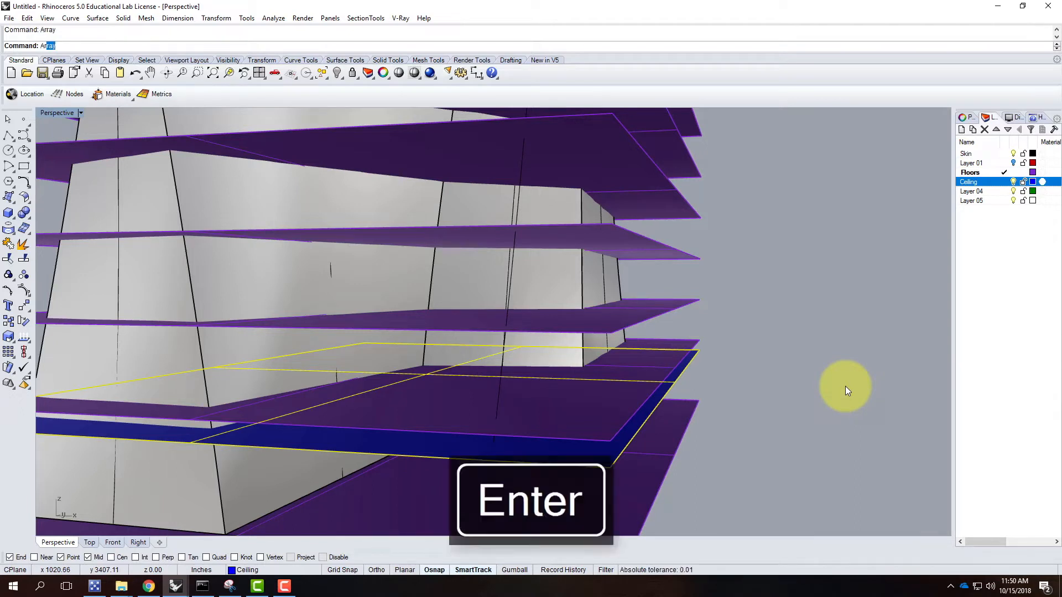
key("Return")
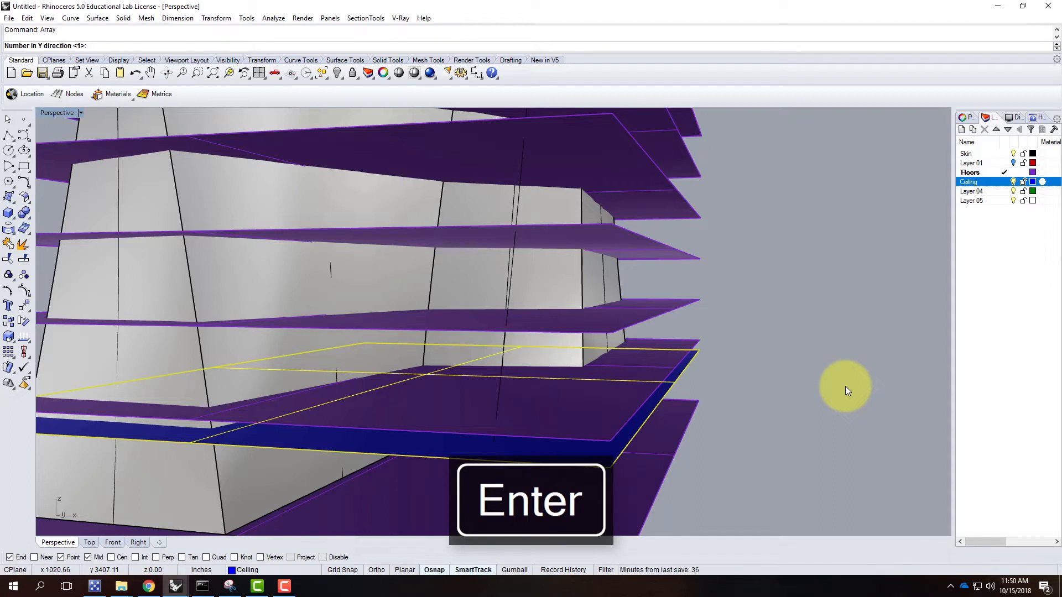
key("Return")
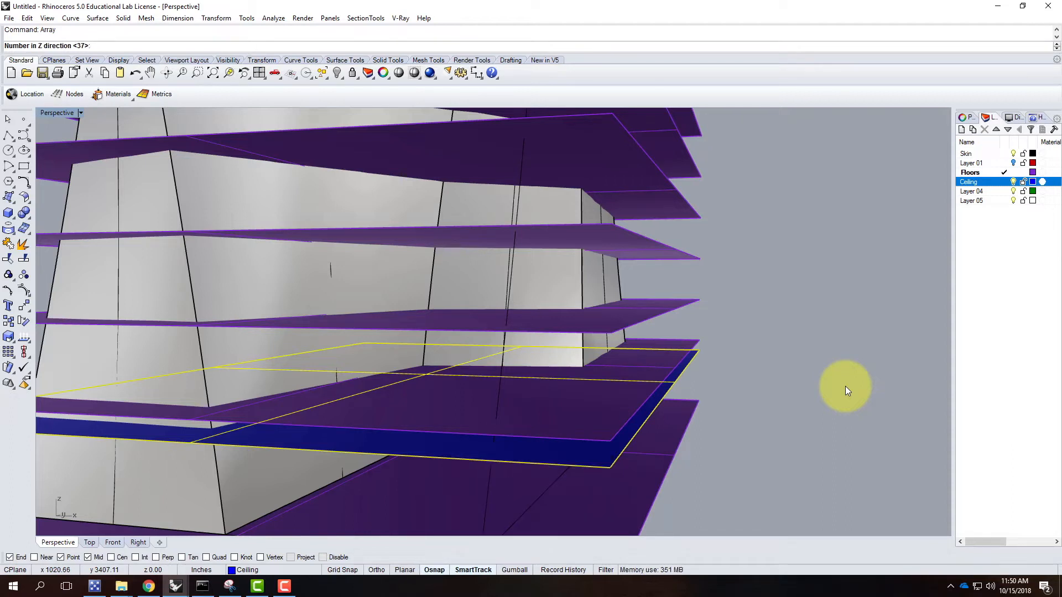
key("Return")
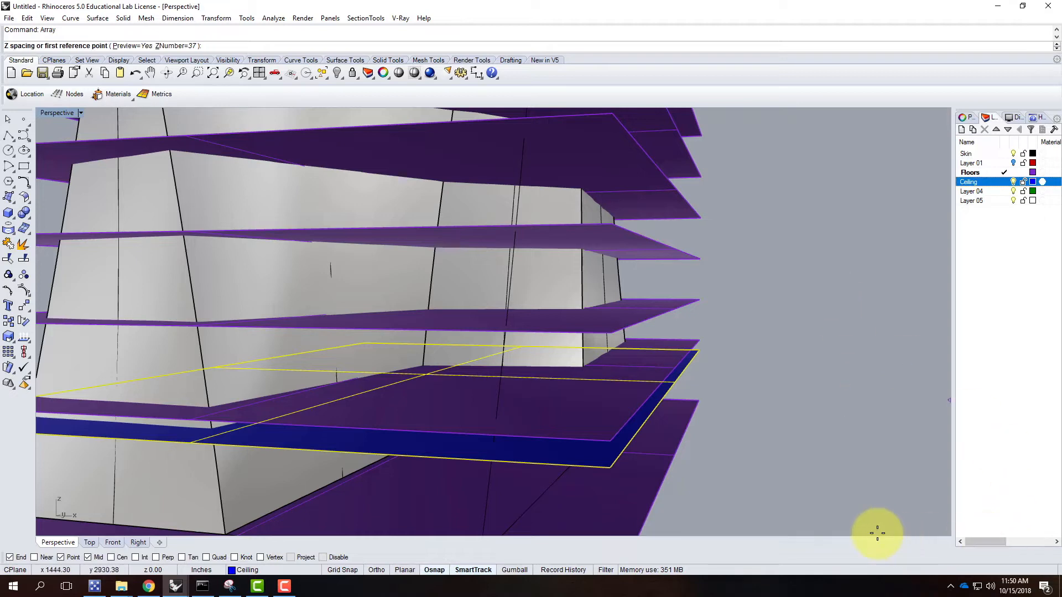
left_click(608, 468)
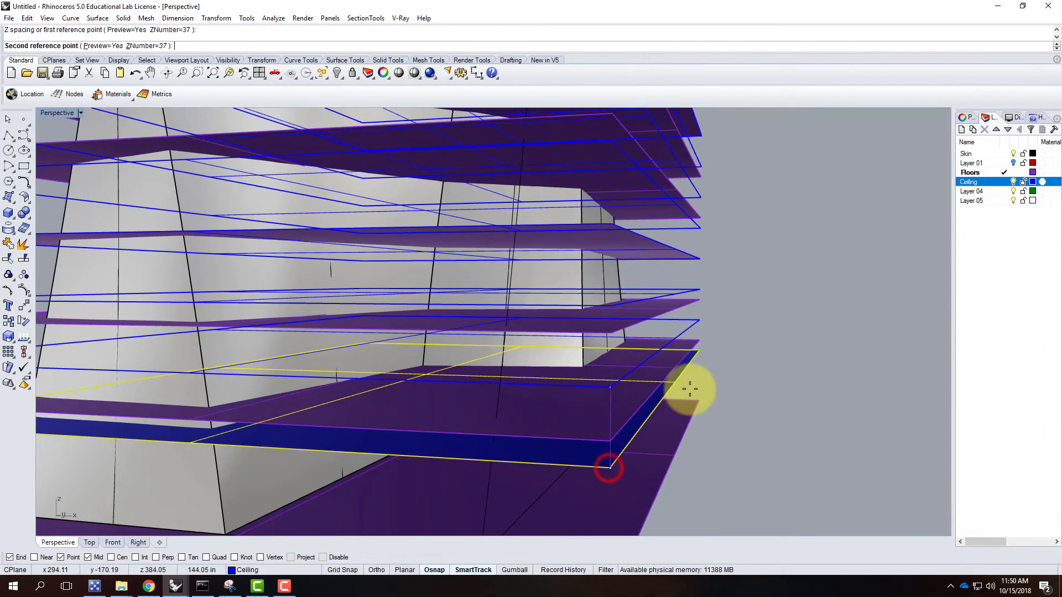
type("16'")
key("Return")
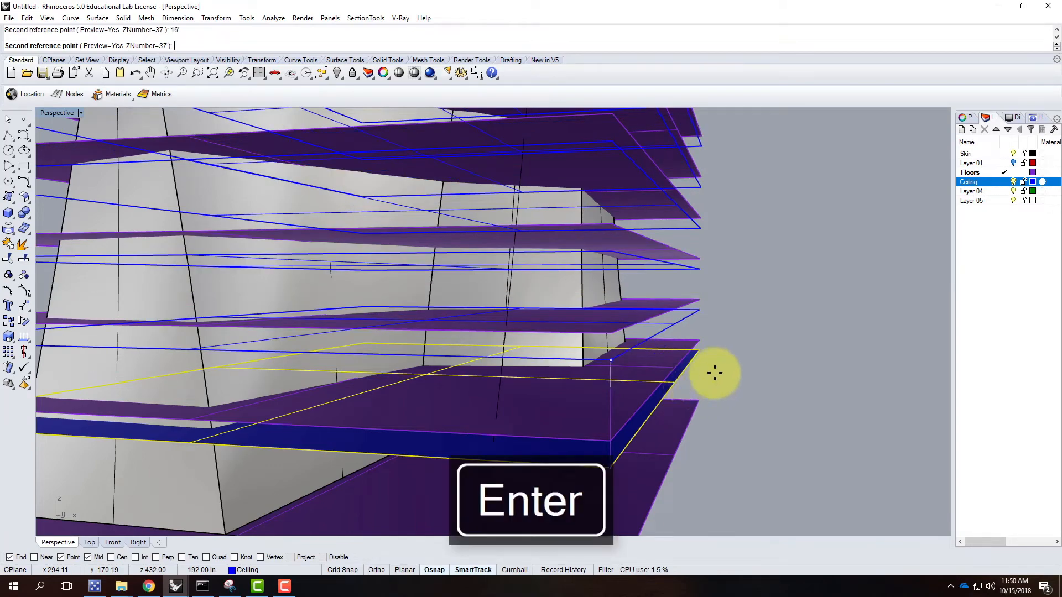
left_click(783, 285)
scroll(677, 413, "down", 8)
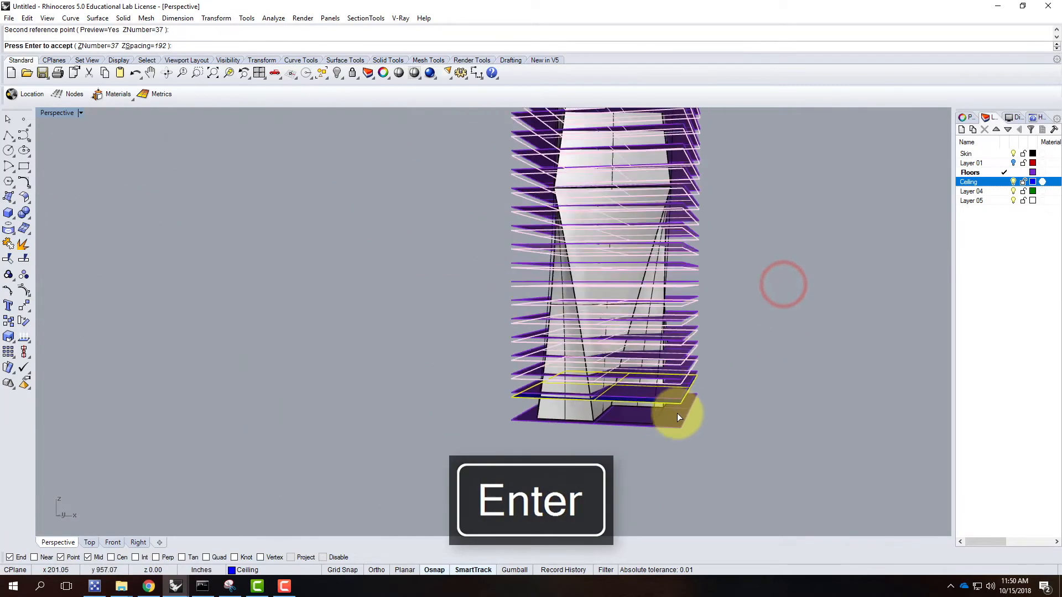
scroll(708, 279, "up", 3)
scroll(707, 280, "up", 5)
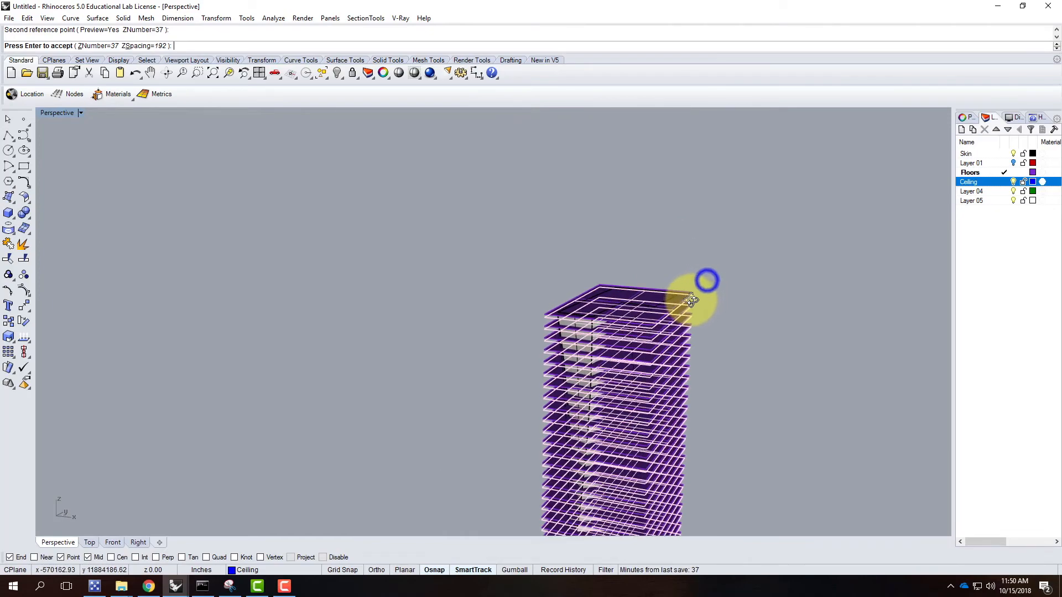
right_click_drag(677, 298, 700, 297)
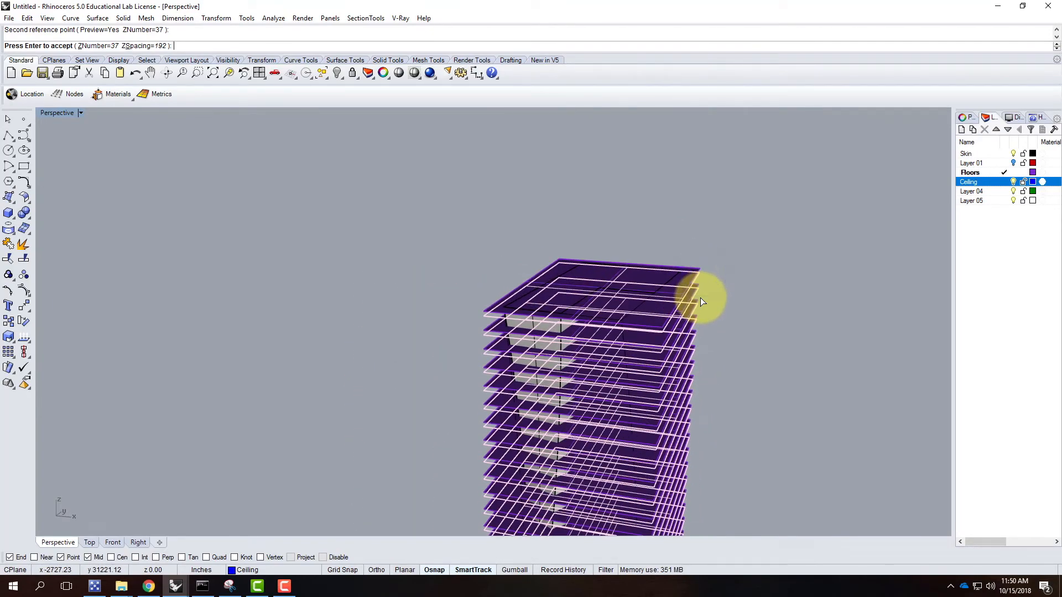
key("Return")
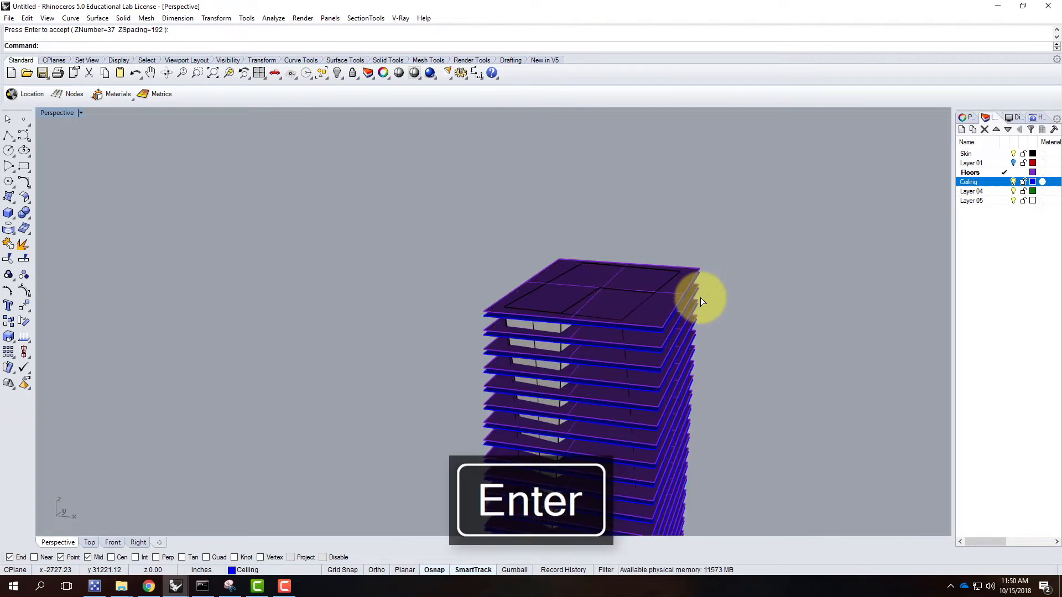
Examine the stacked floors and ceilings along the full height of the tower
scroll(700, 297, "up", 5)
left_click(752, 274)
scroll(628, 213, "down", 11)
right_click_drag(684, 392, 652, 444)
scroll(604, 433, "up", 5)
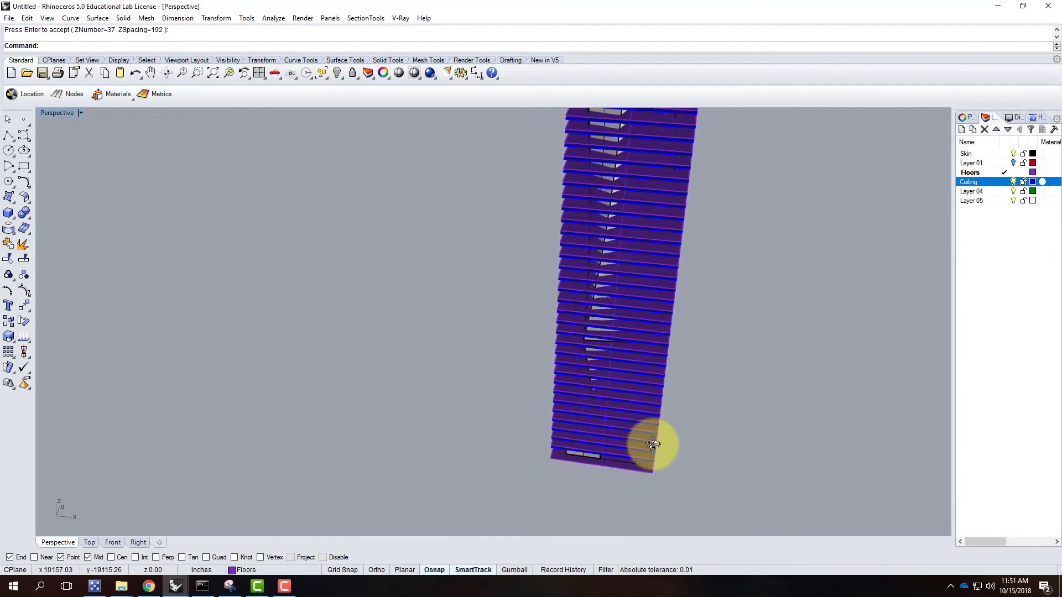
right_click_drag(588, 190, 647, 230)
right_click_drag(576, 354, 609, 228)
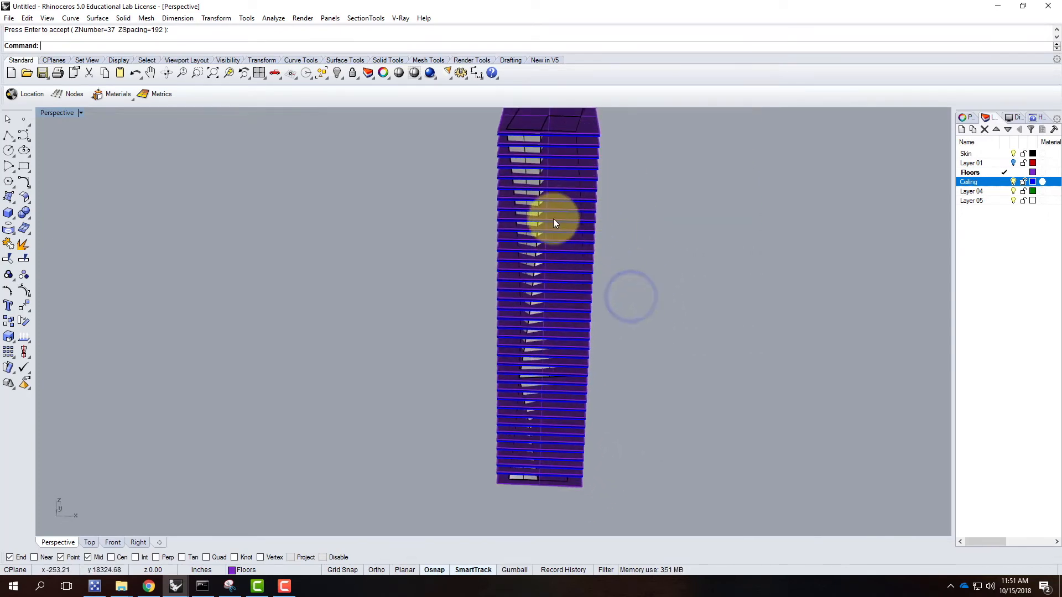
scroll(527, 162, "up", 4)
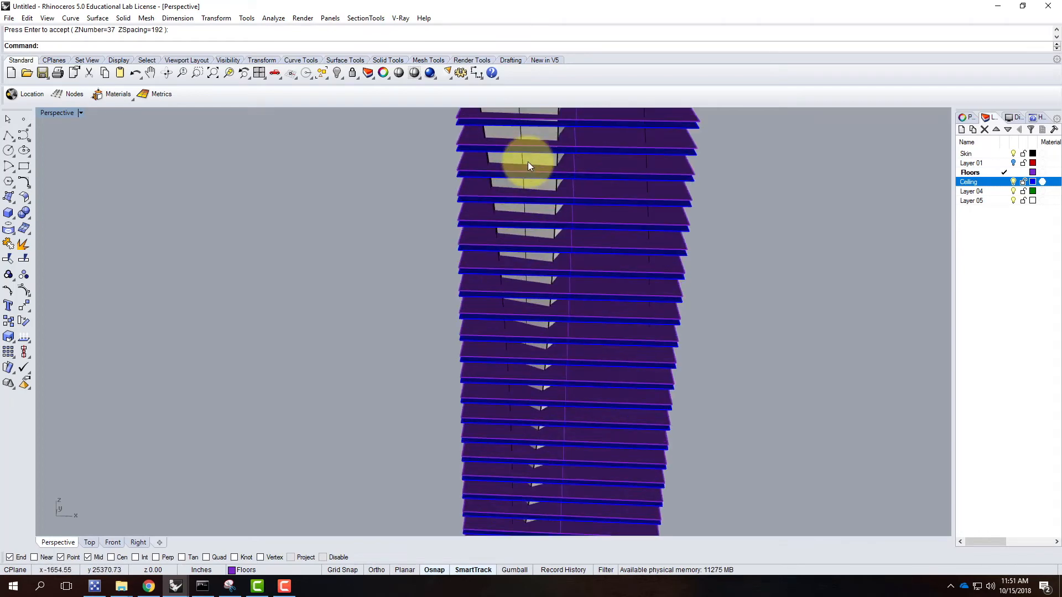
Using the upper skin polysurface as cutter, trim the overhanging floors and ceilings in the tower's top portion
left_click(527, 161)
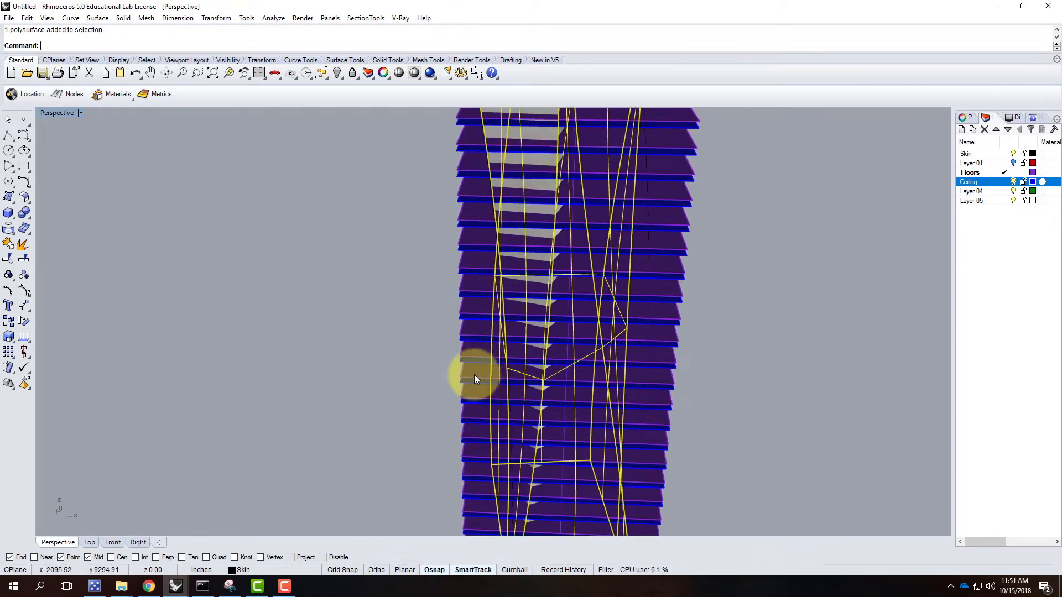
scroll(475, 374, "down", 5)
type("trim")
key("Return")
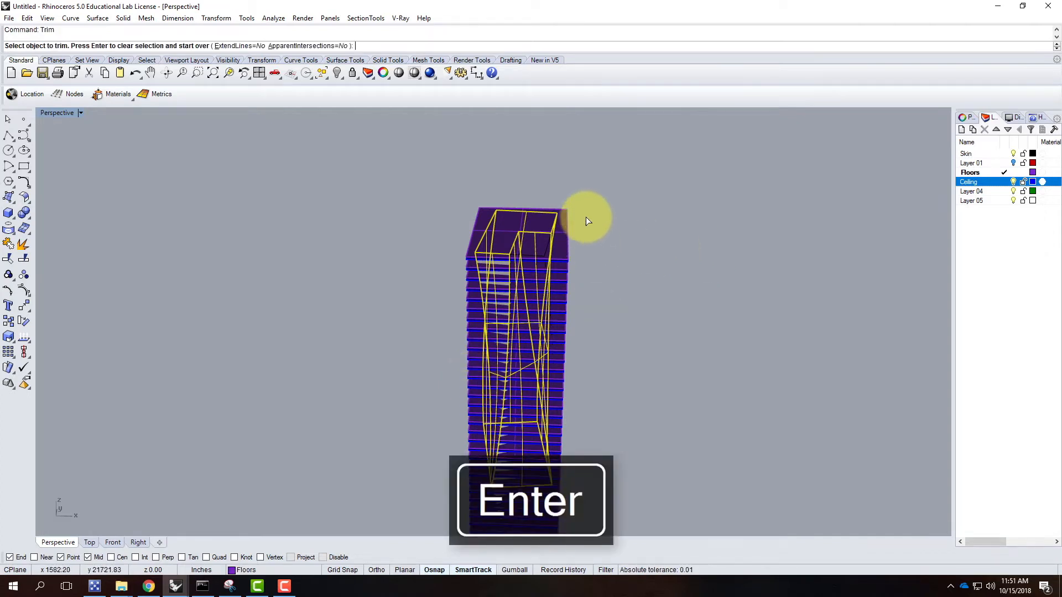
left_click(564, 221)
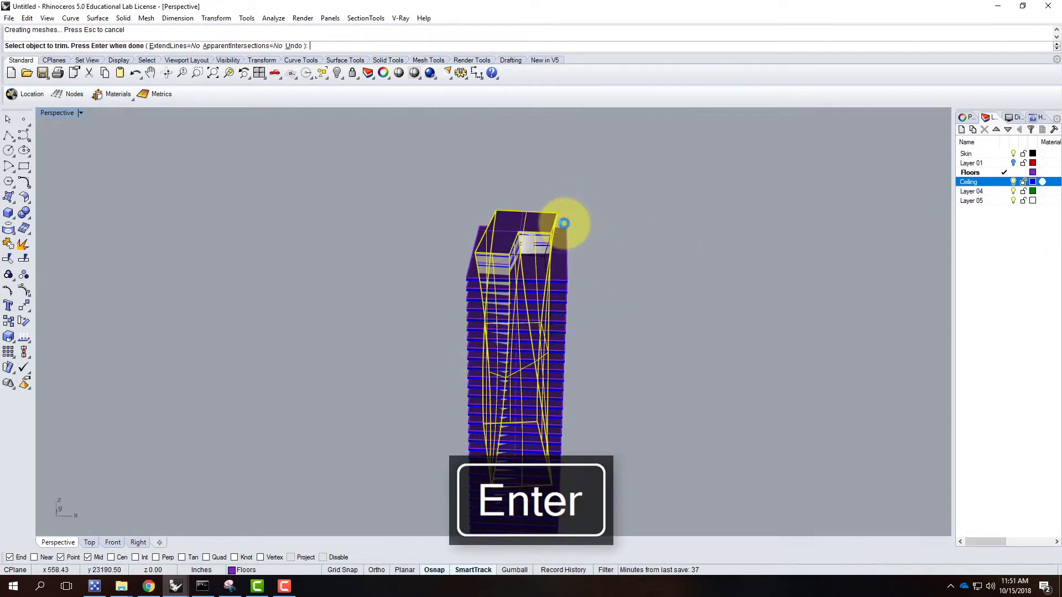
scroll(545, 191, "down", 3)
left_click_drag(546, 188, 544, 227)
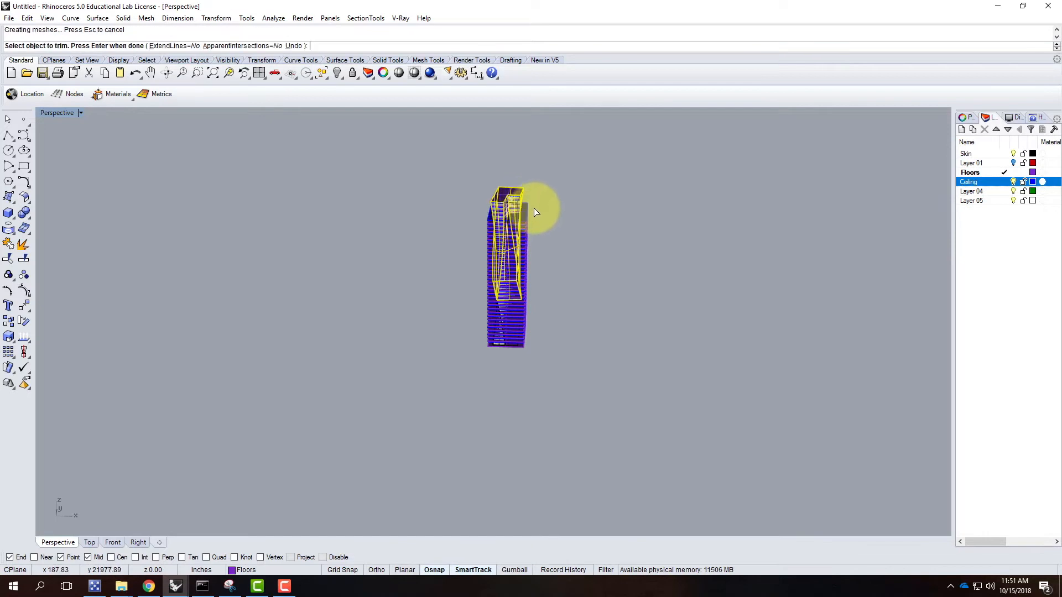
scroll(533, 208, "up", 3)
left_click(540, 171)
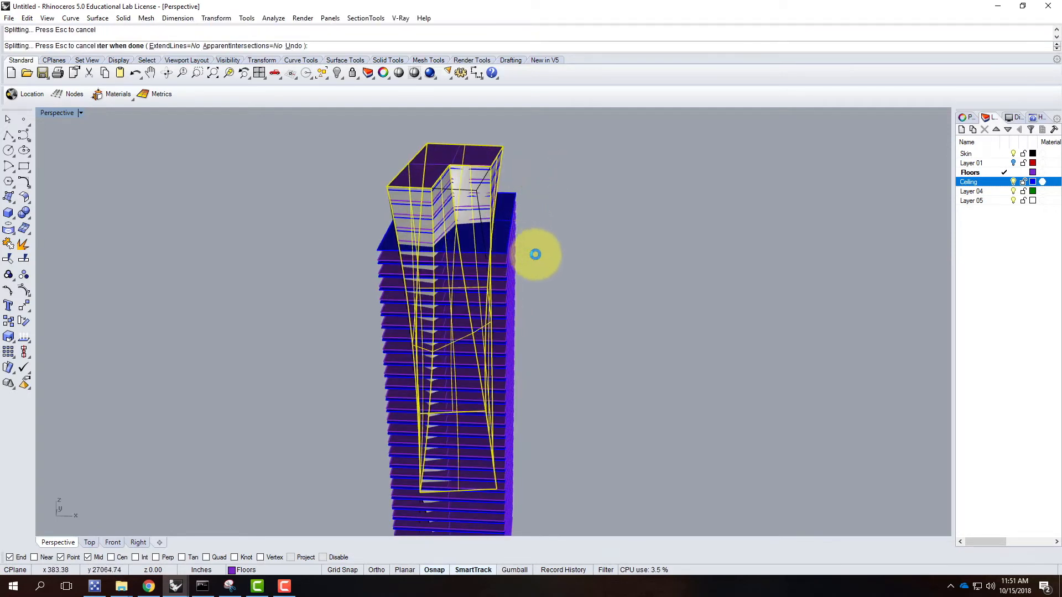
left_click(533, 219)
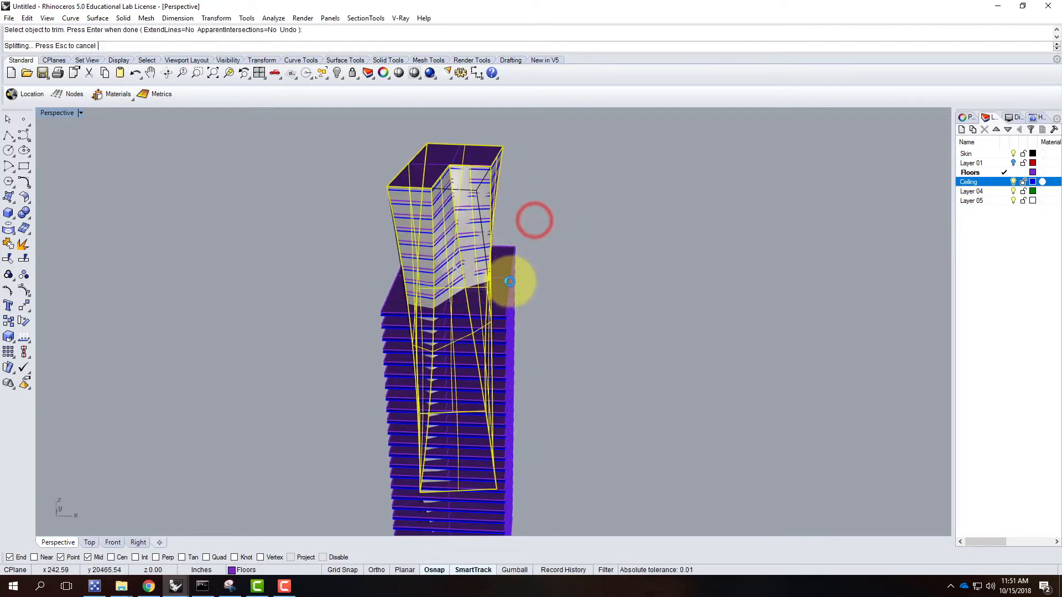
left_click(526, 275)
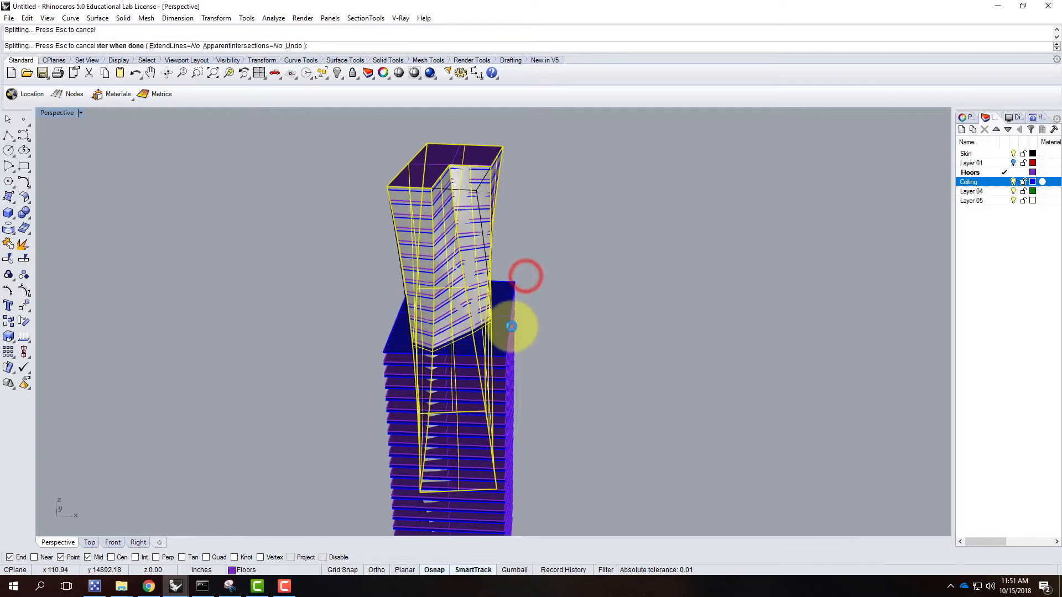
Trim the remaining floor and ceiling overhangs outside the upper skin polysurface, down to its lower edge, and finish the trim
right_click_drag(587, 357, 548, 322)
left_click_drag(540, 319, 504, 402)
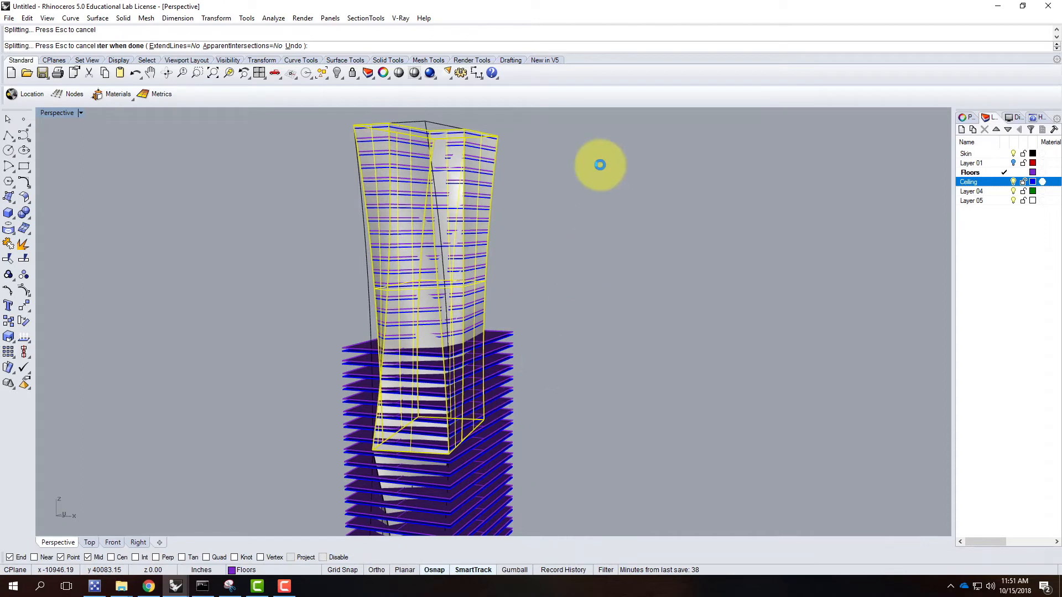
scroll(569, 209, "down", 9)
scroll(553, 303, "up", 9)
left_click_drag(554, 269, 529, 347)
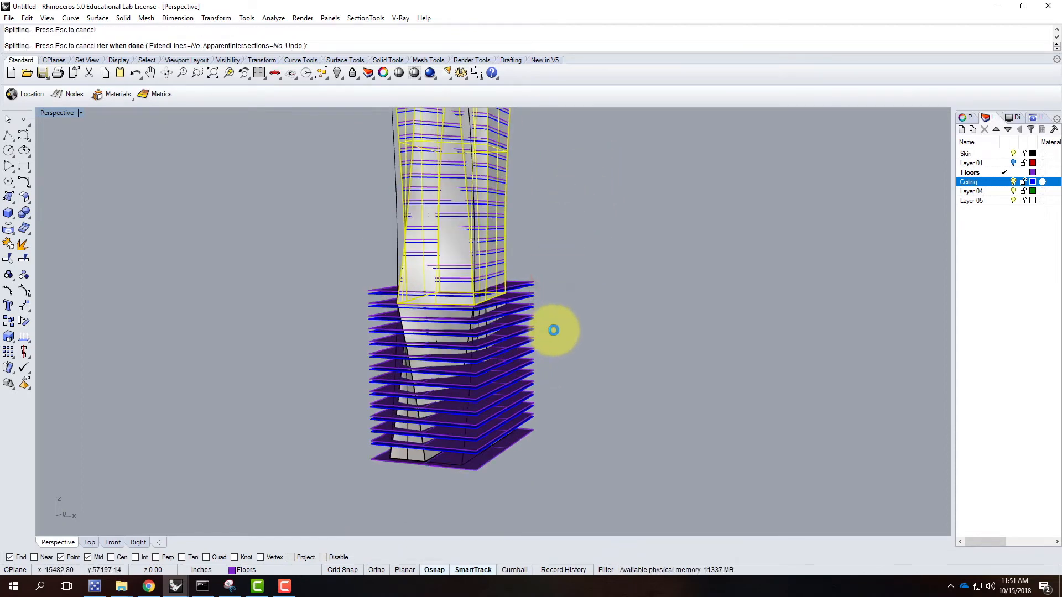
left_click_drag(543, 277, 524, 331)
scroll(481, 317, "up", 4)
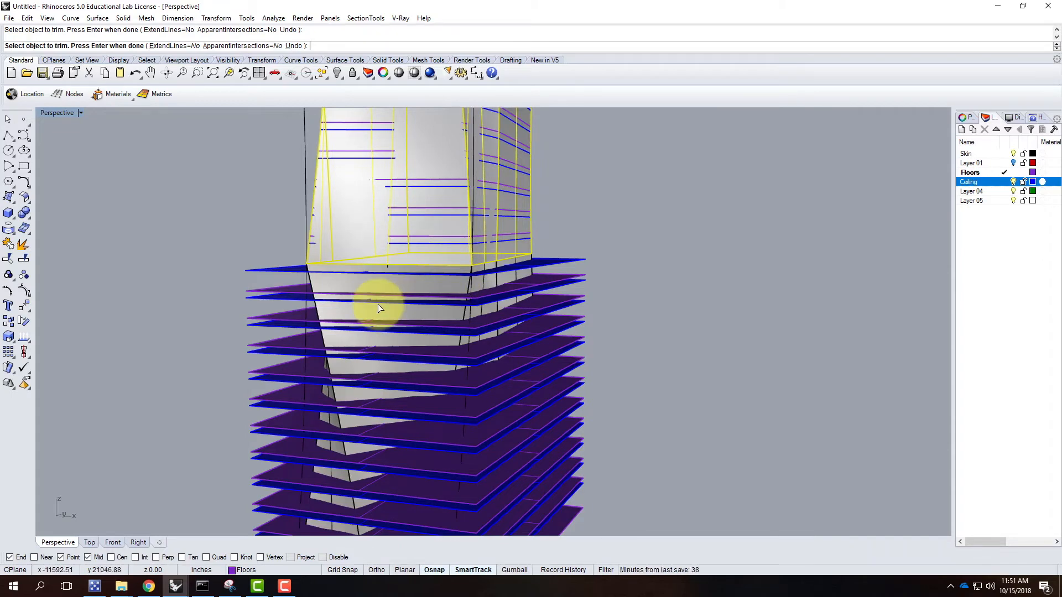
key("Return")
Trim all floor and ceiling overhangs around the tower's base, using the lower skin polysurface as cutter
left_click(377, 284)
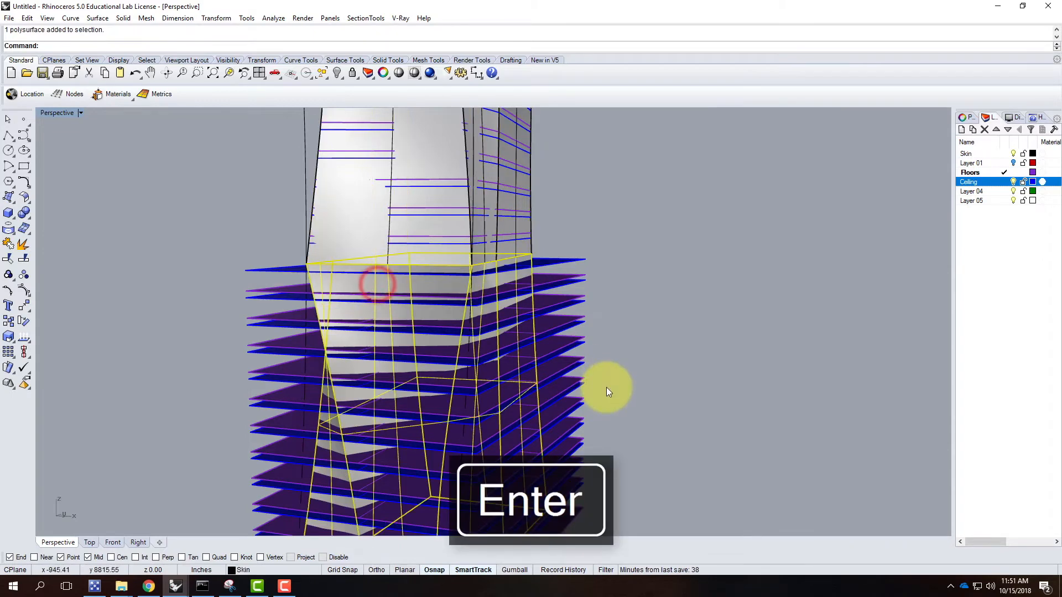
key("Return")
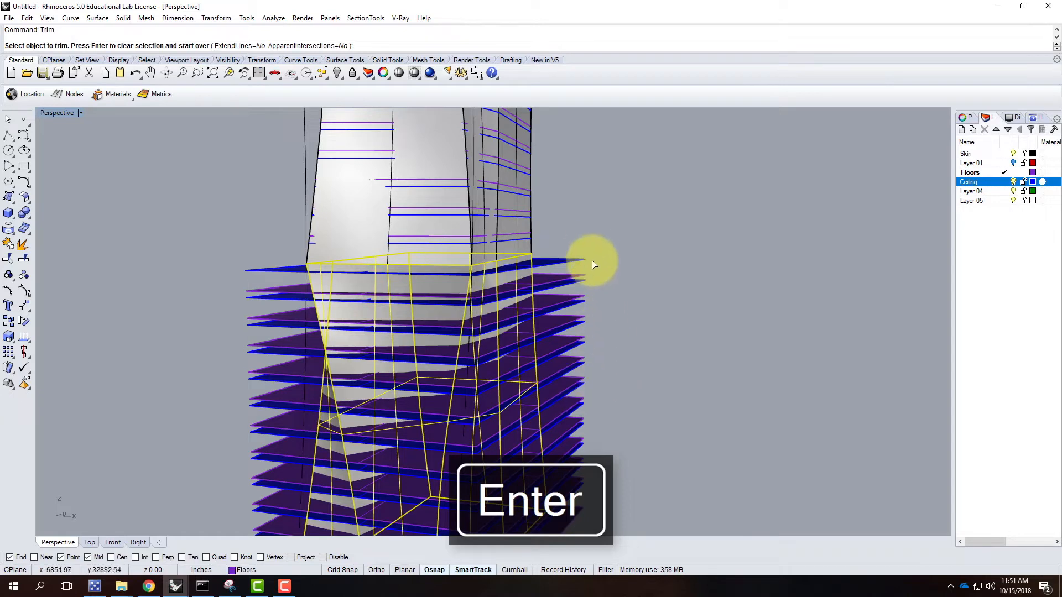
left_click(588, 259)
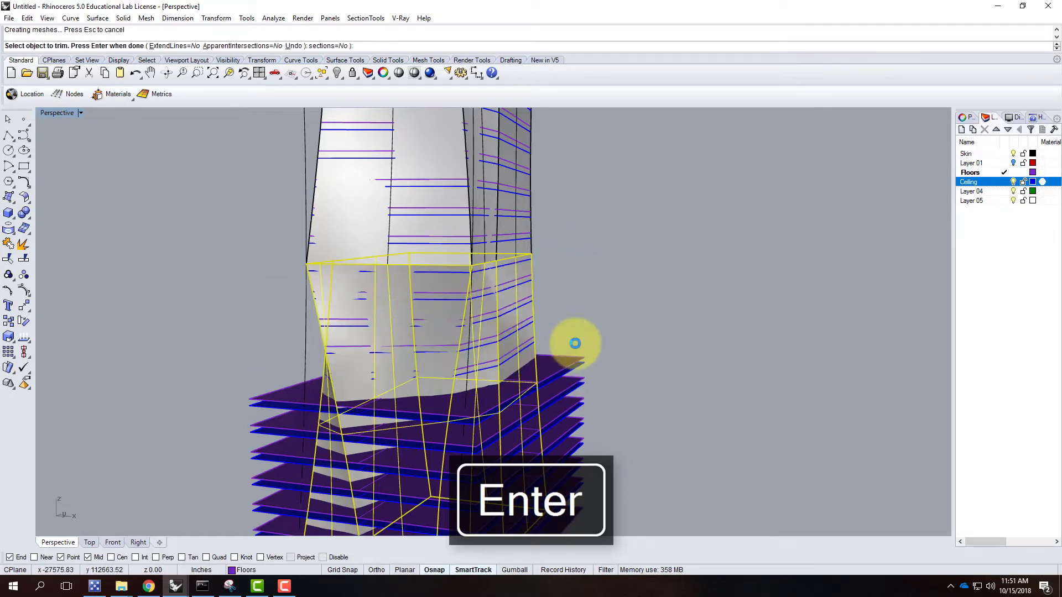
scroll(599, 228, "down", 4)
scroll(597, 308, "up", 1)
left_click_drag(599, 272, 578, 429)
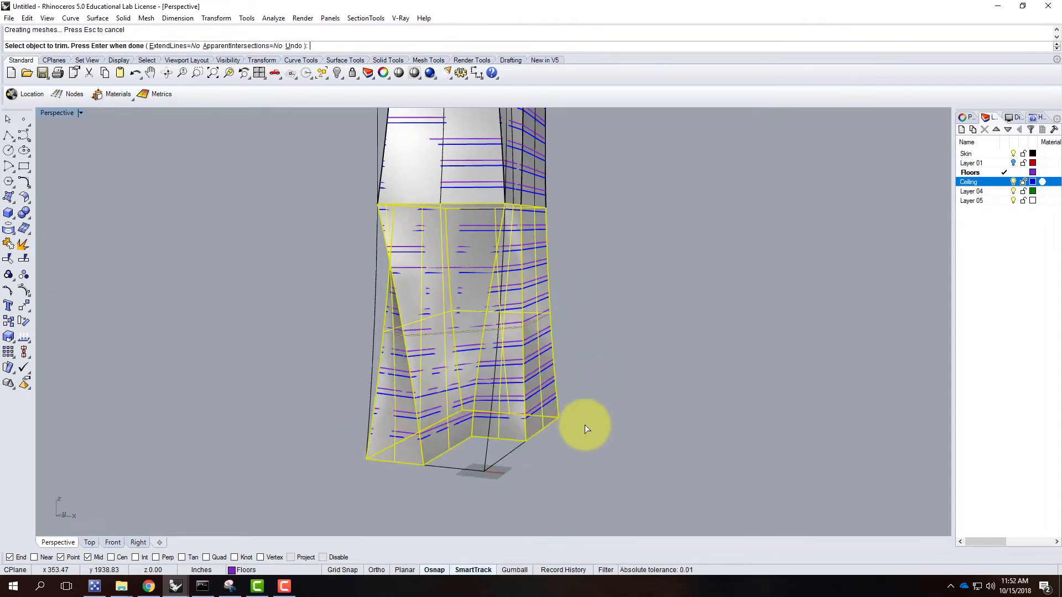
left_click(609, 264)
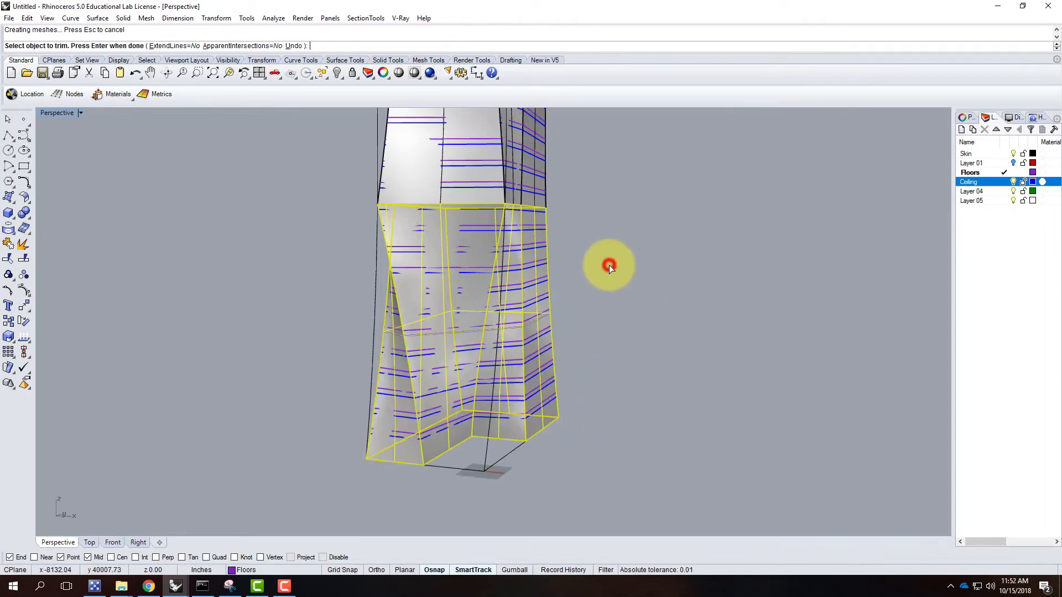
scroll(472, 277, "down", 7)
right_click_drag(527, 276, 602, 307)
scroll(535, 338, "up", 6)
left_click(535, 338)
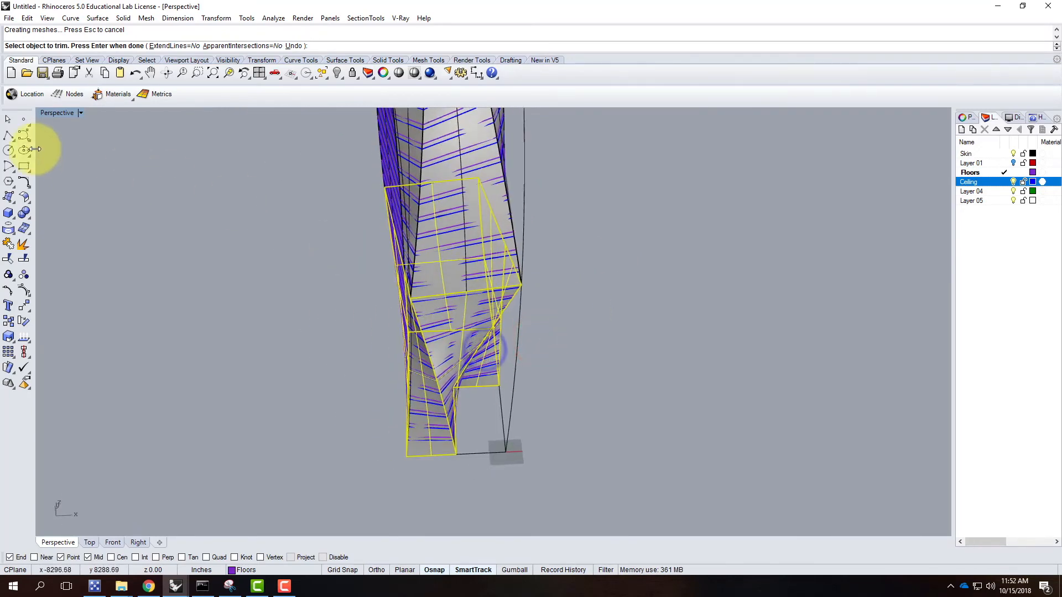
left_click(6, 121)
left_click(158, 204)
Make Layer 04 the current layer and rename it Core
scroll(530, 367, "down", 8)
right_click_drag(593, 387, 621, 390)
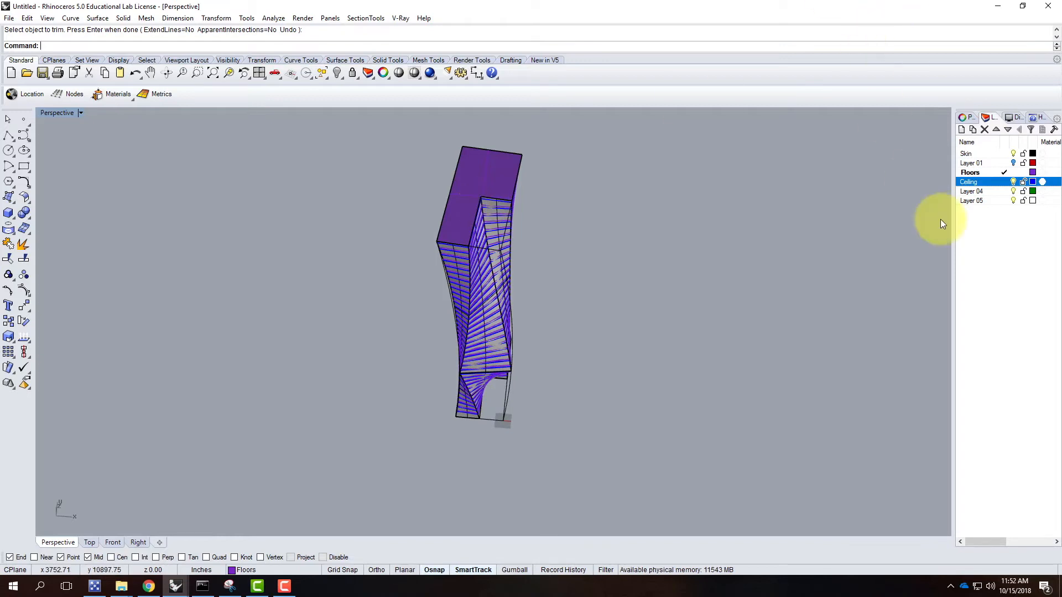
double_click(973, 192)
left_click(988, 191)
type("Core")
key("Return")
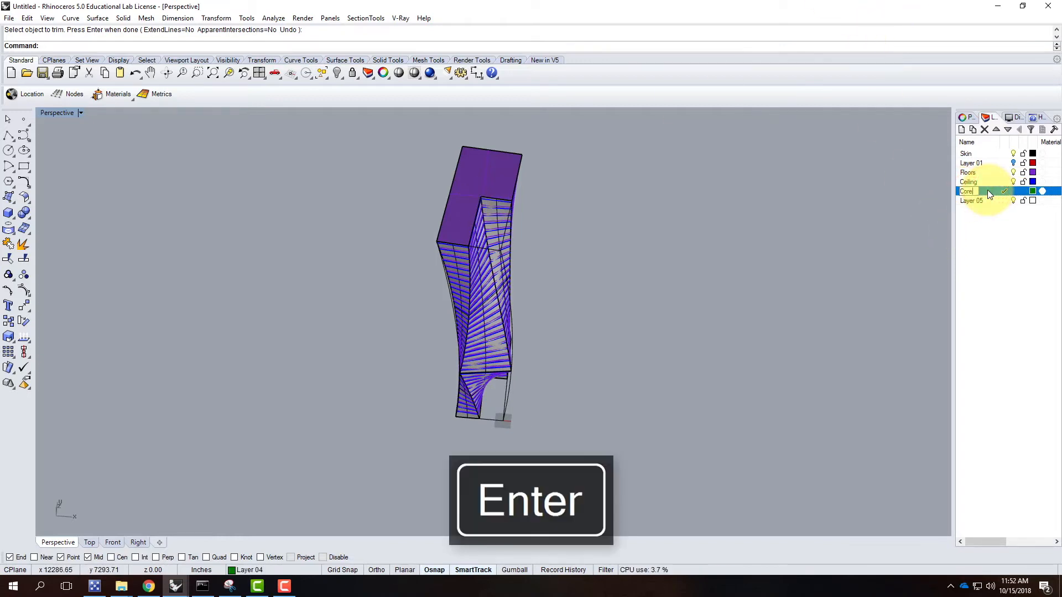
In the Top view, draw a 30' by 30' rectangle for the core near the middle of the tower's upper half
right_click_drag(551, 212, 527, 244)
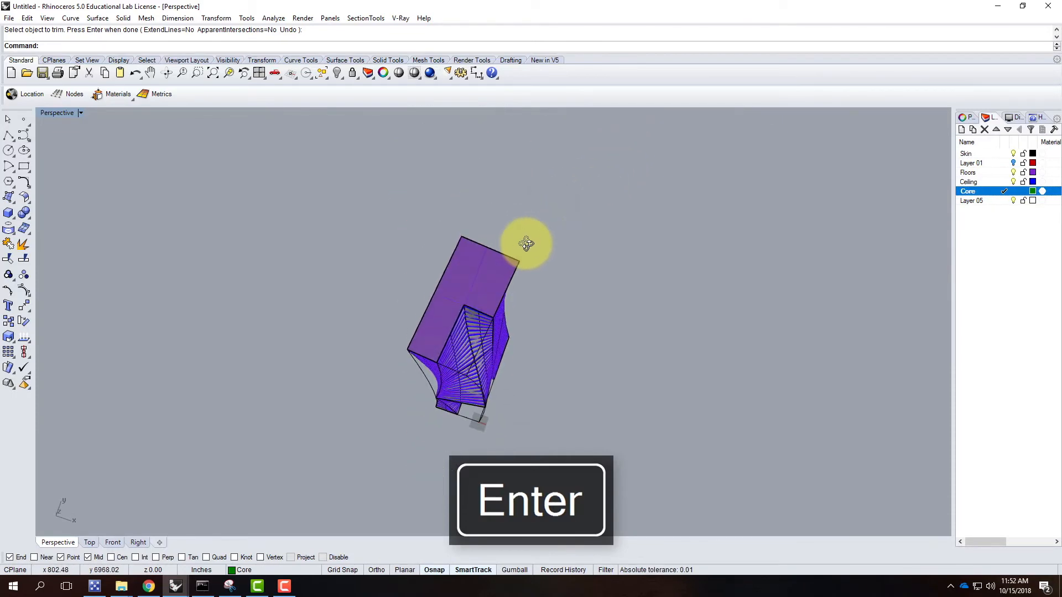
mouse_move(609, 296)
right_mouse_down()
mouse_move(541, 294)
mouse_move(192, 142)
right_mouse_up()
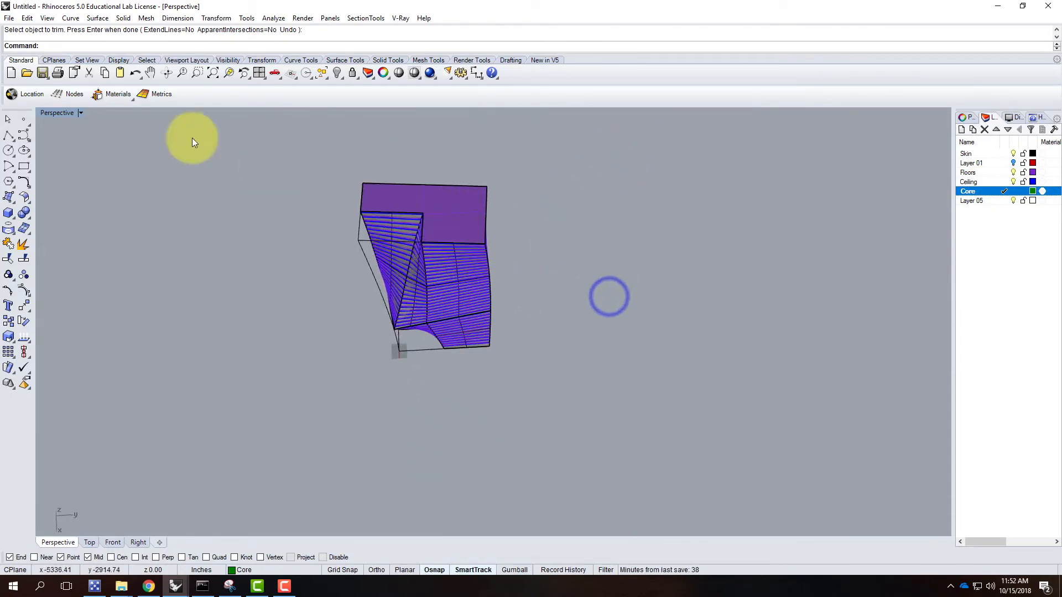
double_click(62, 116)
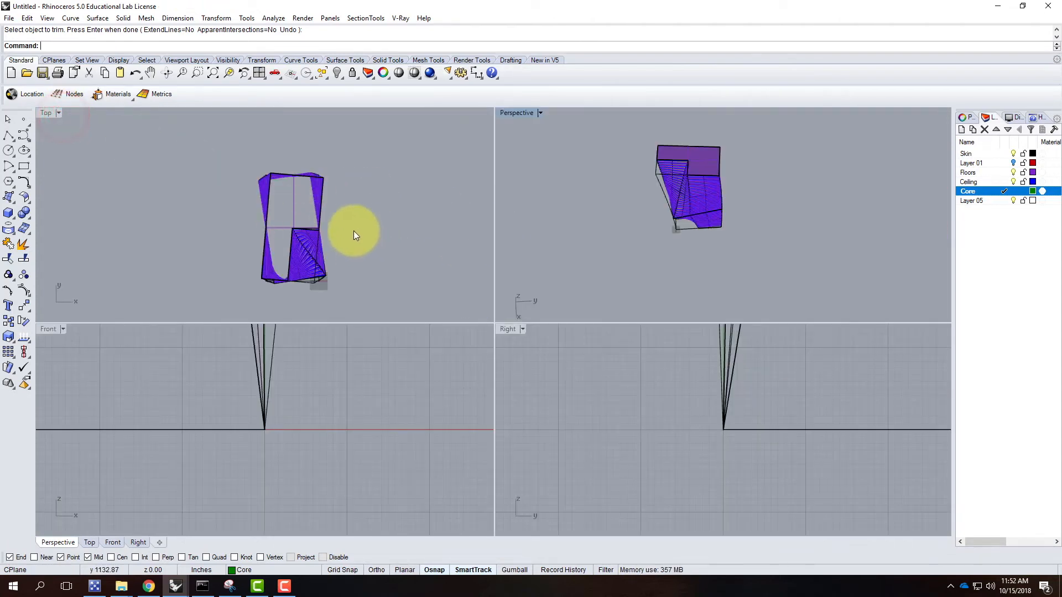
scroll(288, 209, "up", 3)
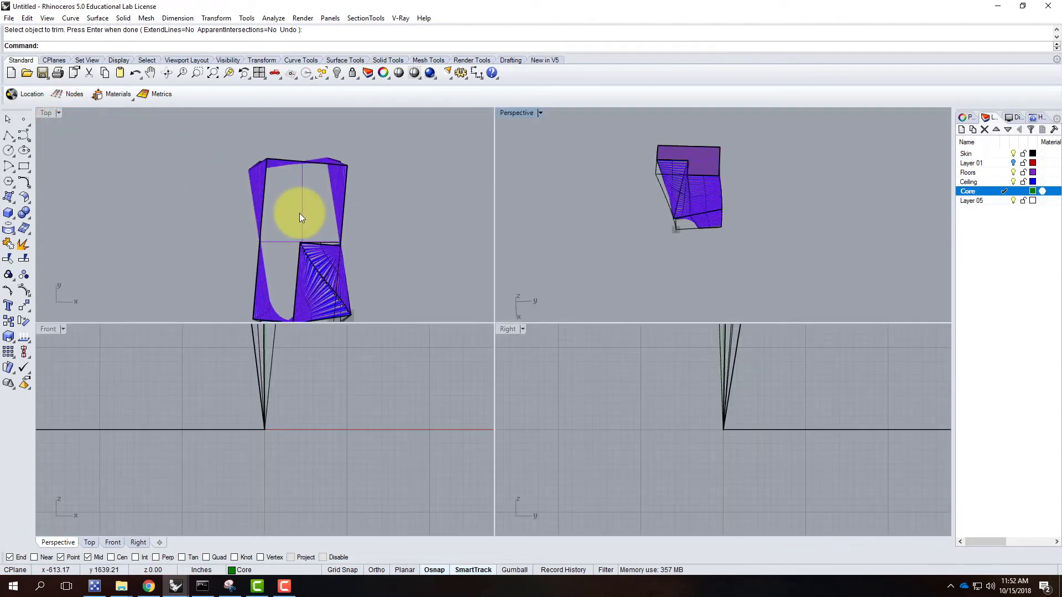
scroll(293, 199, "down", 1)
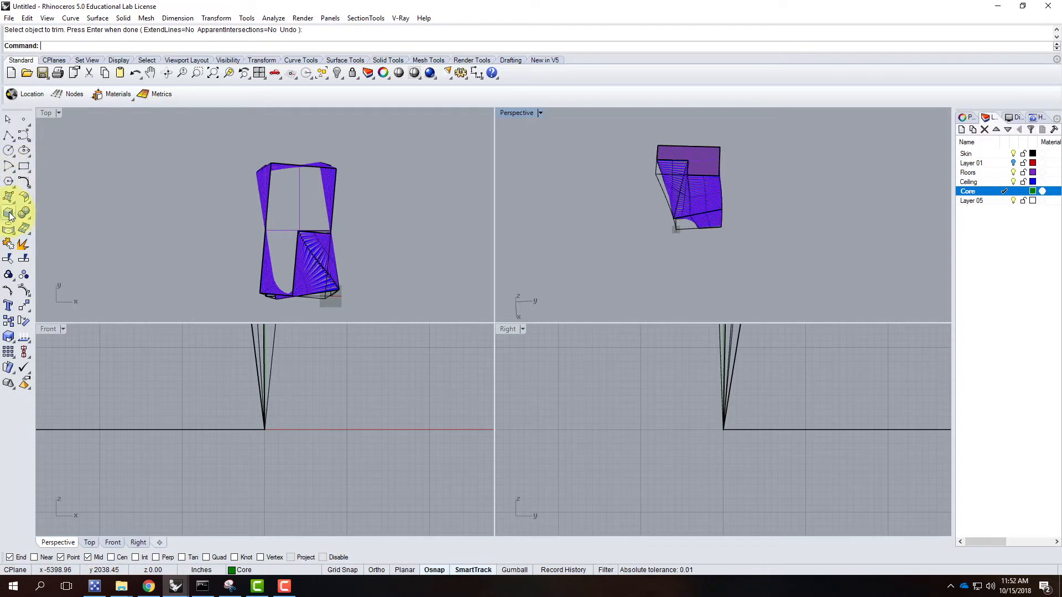
left_click(24, 168)
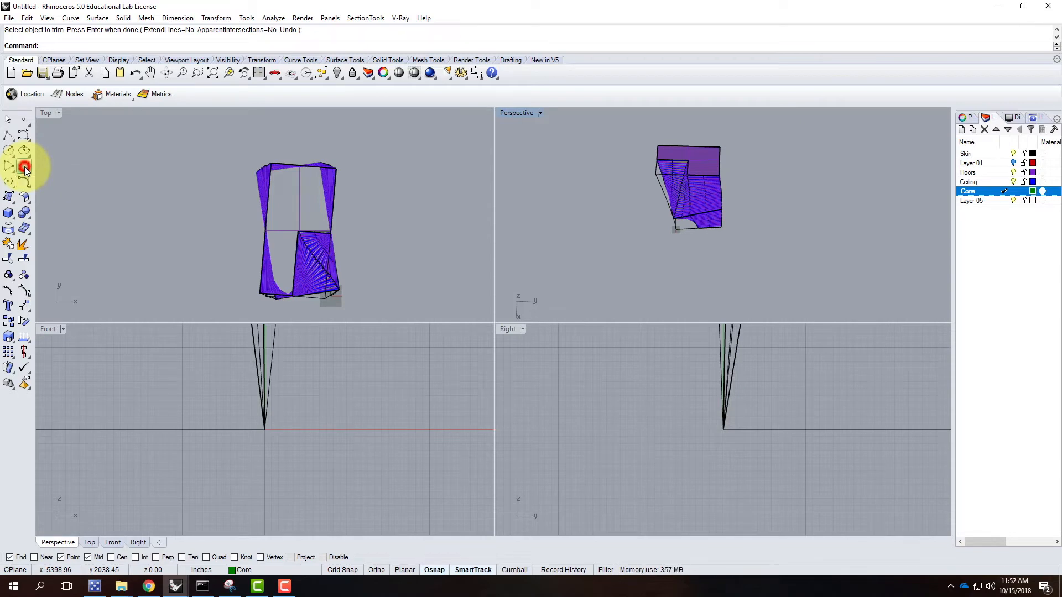
left_click(286, 220)
type("@30',39")
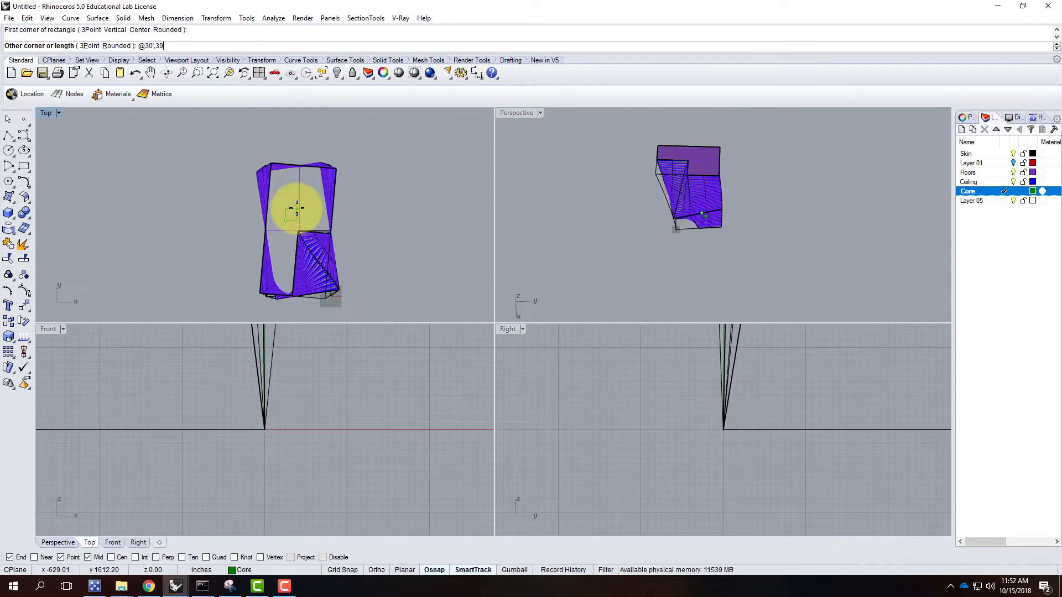
key("BackSpace")
type("0'")
key("Return")
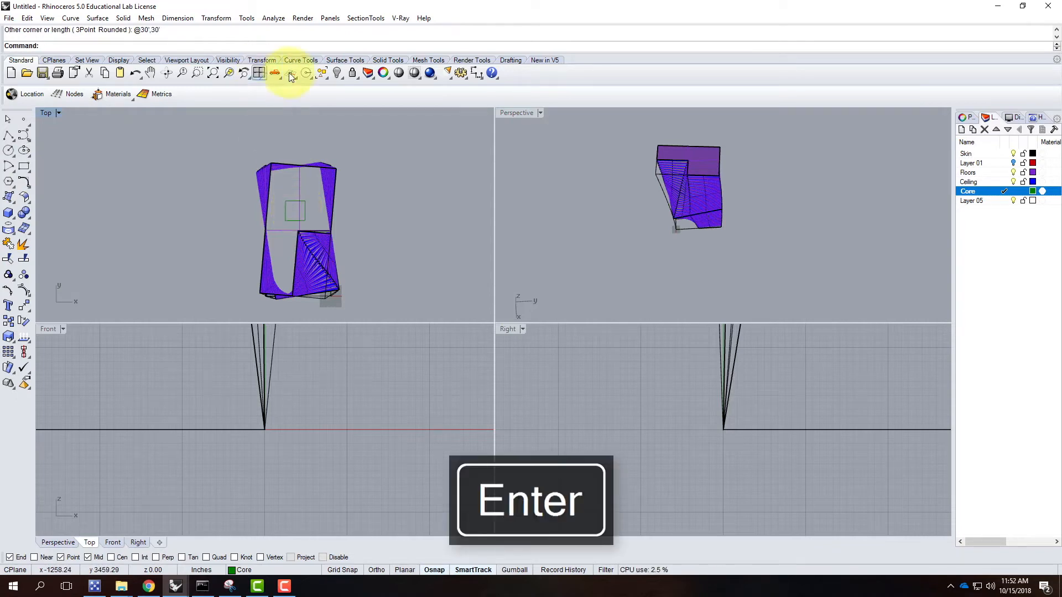
Extrude the core rectangle vertically with ExtrudeCrv as an open shaft, up to the tower's roof corner
left_click(295, 222)
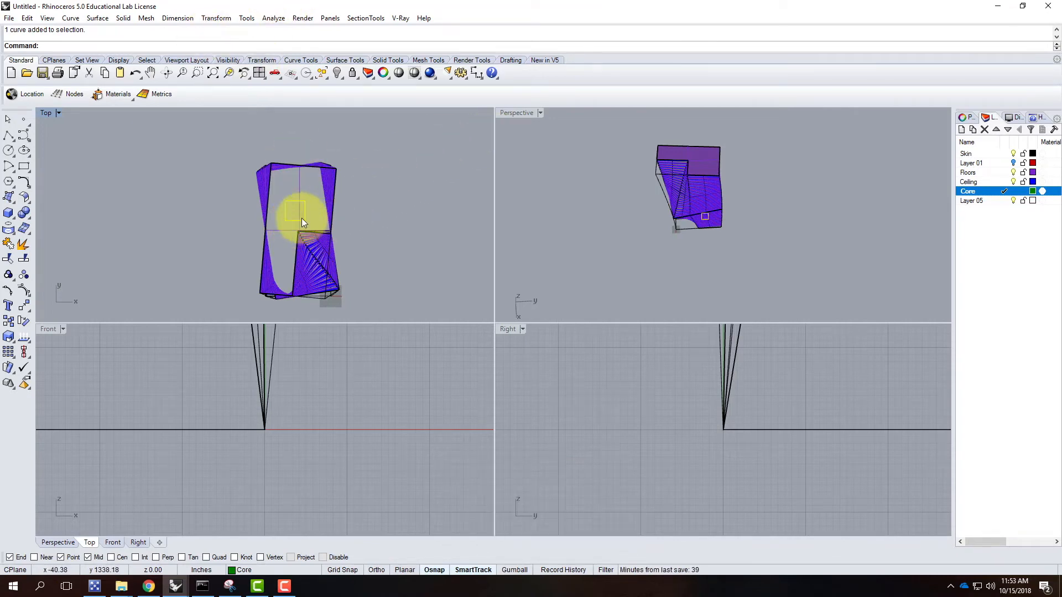
scroll(298, 220, "up", 3)
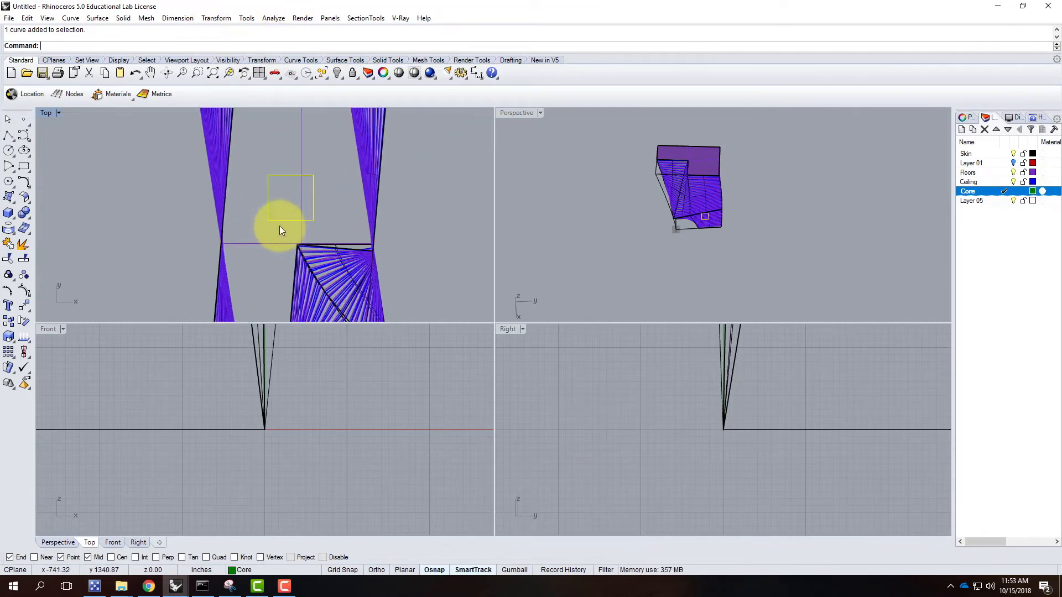
scroll(251, 261, "down", 4)
scroll(265, 184, "up", 4)
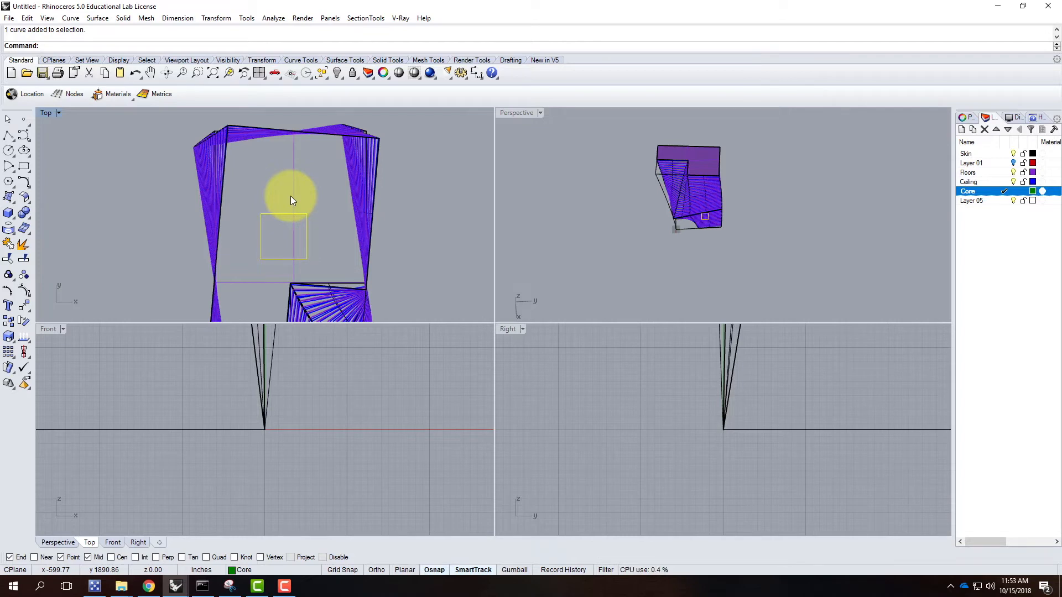
double_click(523, 112)
right_click_drag(505, 269, 528, 320)
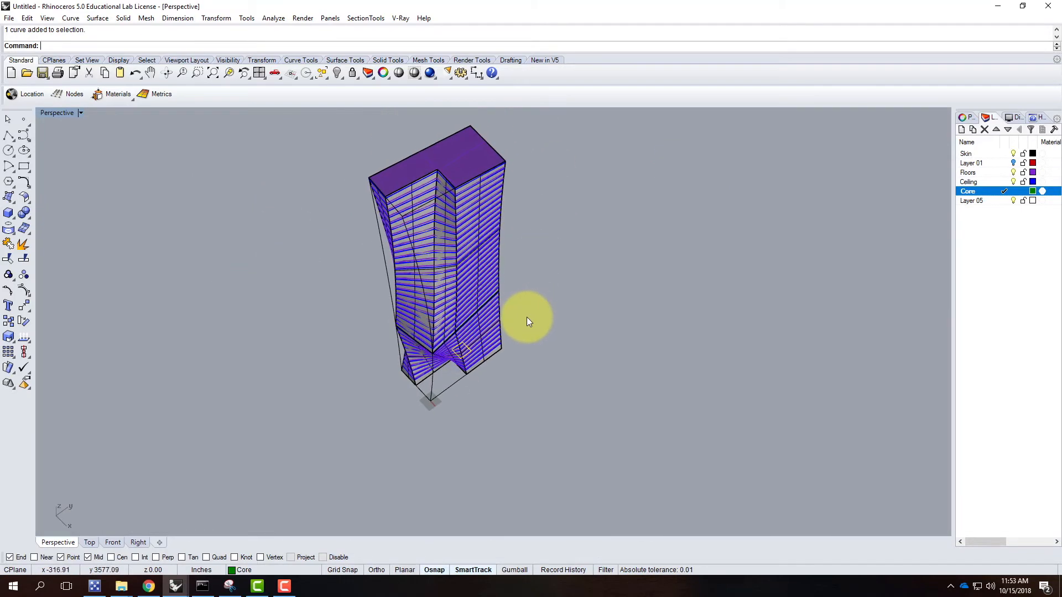
type("rudecrv")
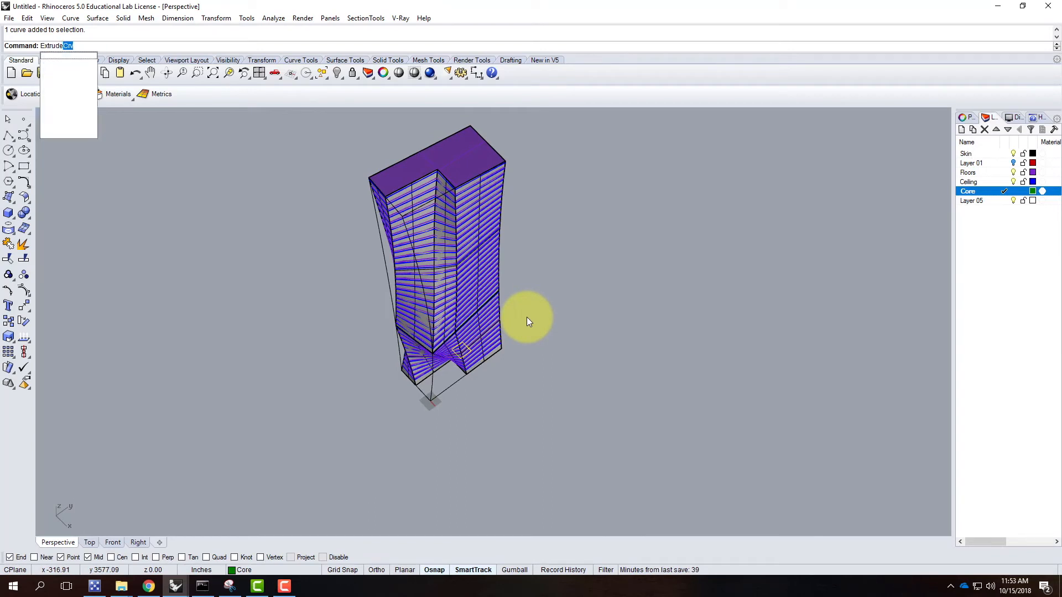
key("Return")
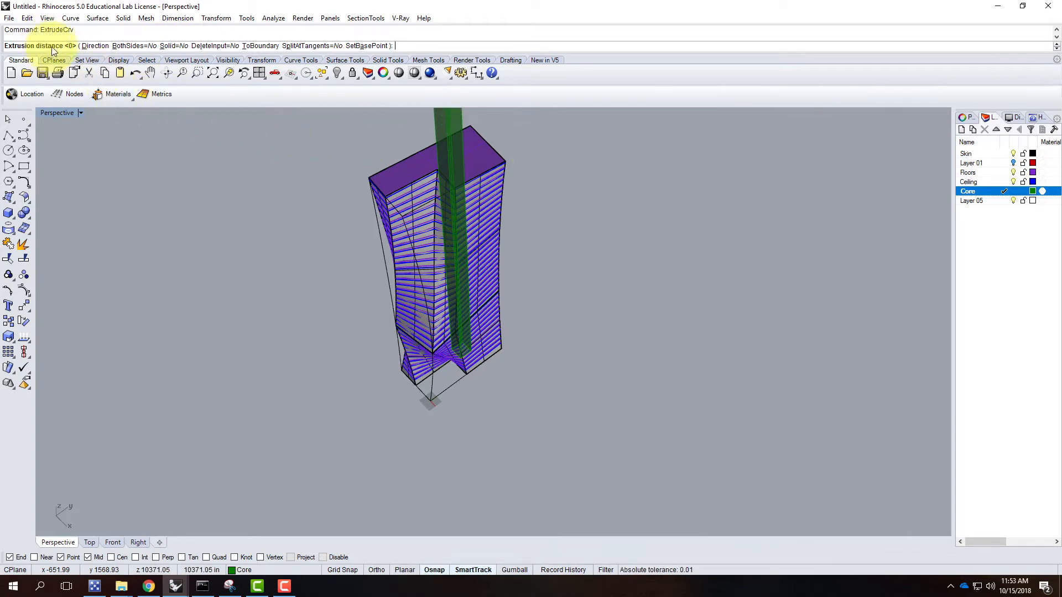
left_click(507, 157)
Using the core extrusion as cutter, trim the floor and ceiling pieces inside the shaft from the roof down to the base
left_click(451, 165)
right_click_drag(460, 229, 497, 232)
right_click_drag(309, 176, 407, 206)
scroll(492, 356, "up", 6)
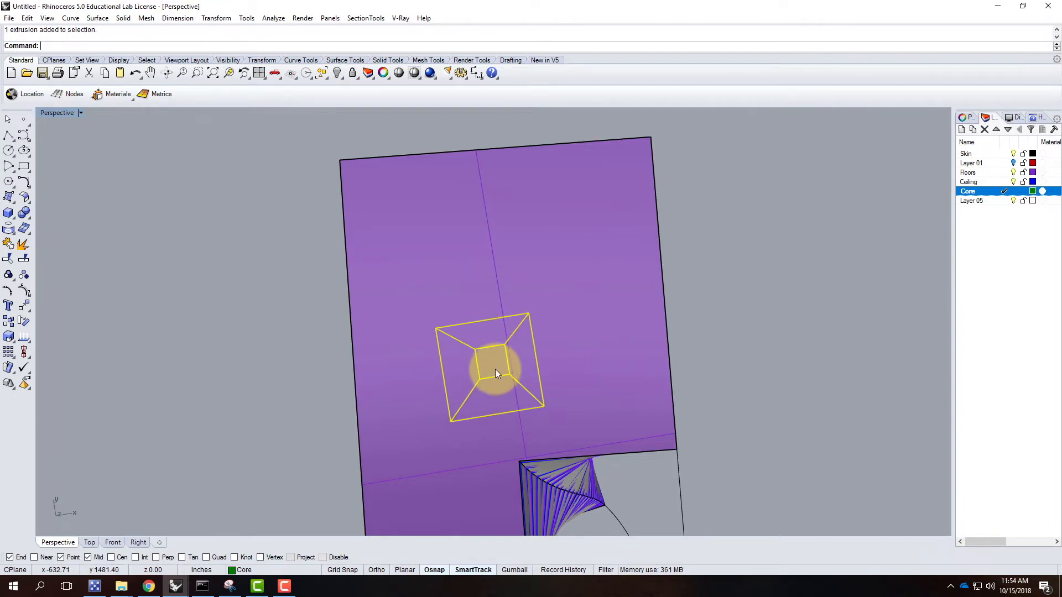
type("trim")
key("Return")
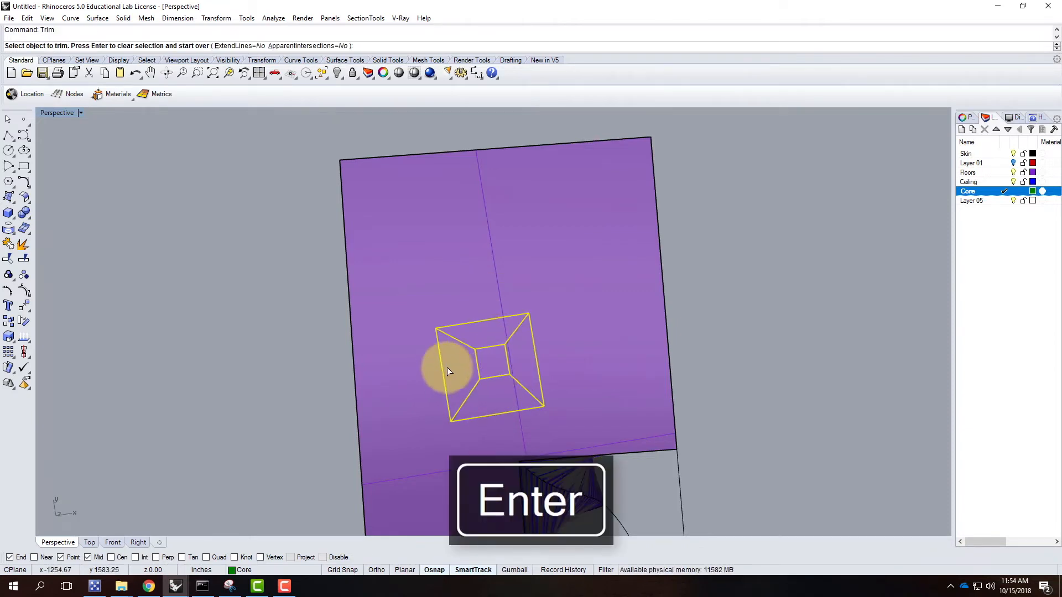
left_click(493, 360)
left_click(493, 361)
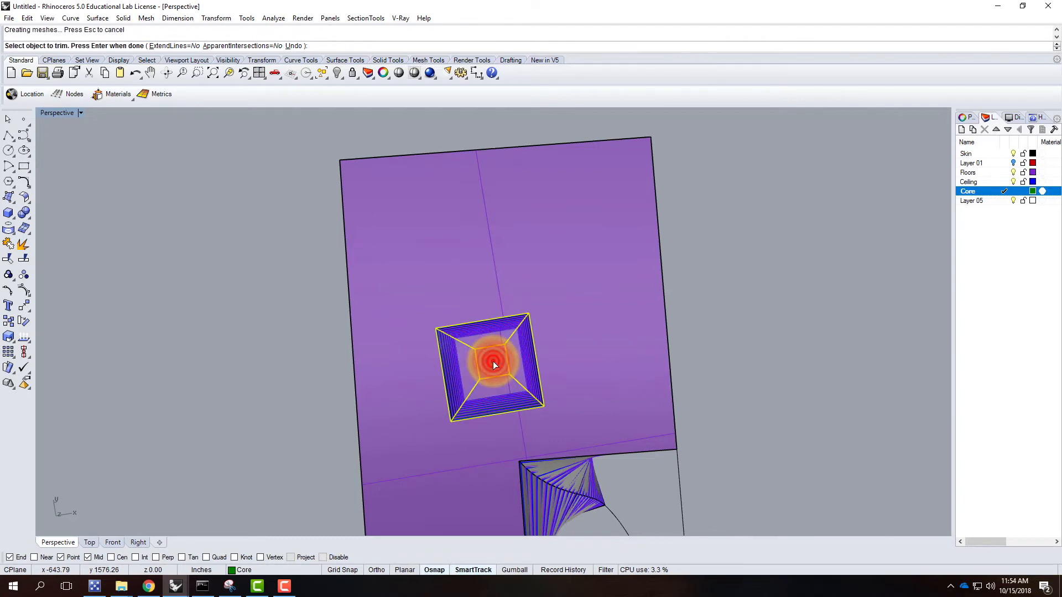
left_click(492, 361)
left_click(493, 361)
left_click(493, 361)
left_click(493, 361)
left_click(493, 361)
left_click(492, 361)
left_click(492, 361)
left_click(493, 361)
left_click(493, 361)
left_click(493, 361)
left_click(493, 361)
left_click(494, 364)
left_click(494, 363)
left_click(494, 364)
left_click(494, 363)
left_click(494, 363)
left_click(494, 363)
left_click(494, 363)
left_click(494, 363)
left_click(493, 361)
left_click(493, 361)
left_click(492, 361)
left_click(492, 361)
left_click(493, 361)
left_click(492, 361)
left_click(492, 361)
left_click(493, 361)
left_click(493, 361)
left_click(493, 361)
left_click(493, 361)
left_click(492, 361)
left_click(493, 362)
left_click(492, 361)
left_click(492, 361)
left_click(493, 361)
left_click(492, 361)
left_click(492, 361)
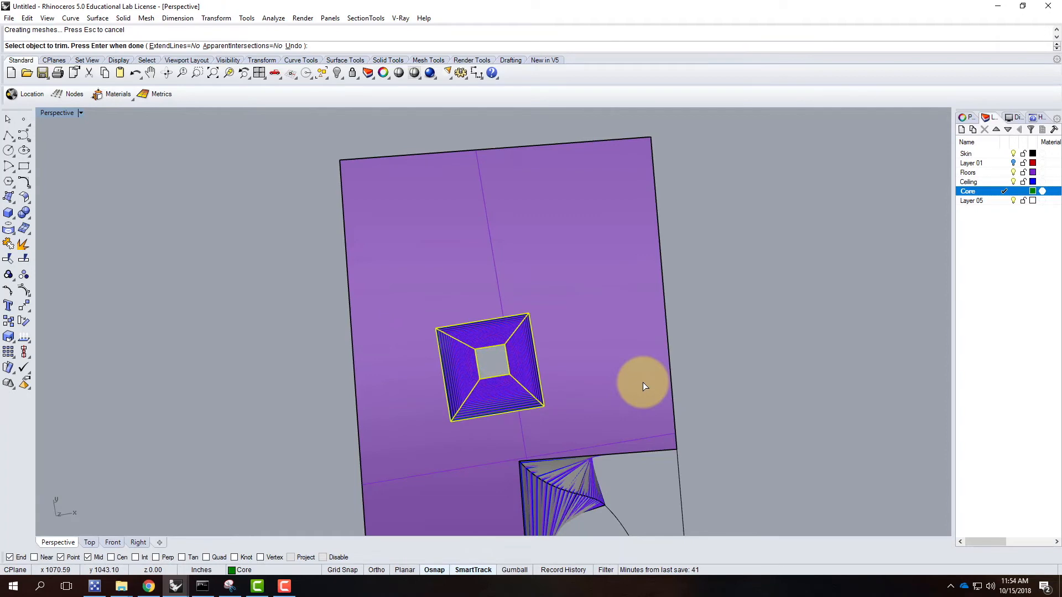
left_click(747, 339)
left_click(57, 113)
left_click(57, 113)
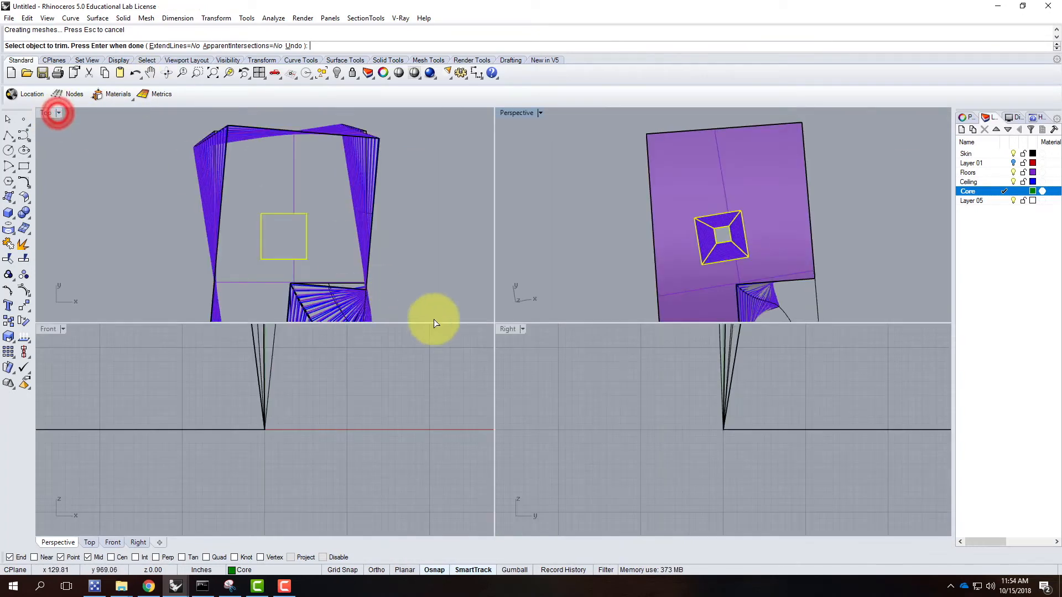
double_click(507, 114)
right_click_drag(604, 403, 632, 420)
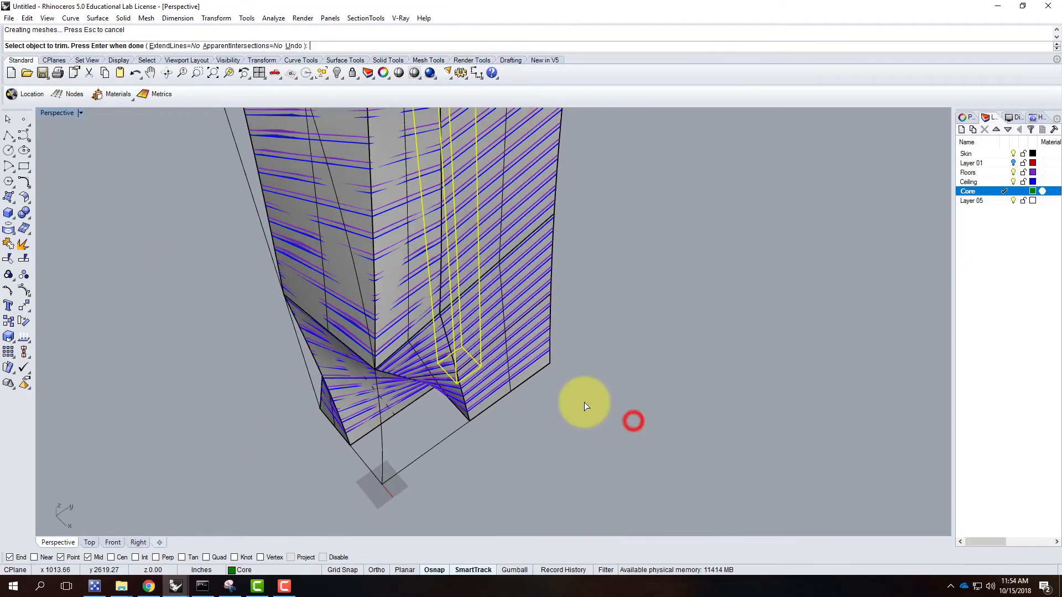
scroll(563, 330, "up", 4)
key("Return")
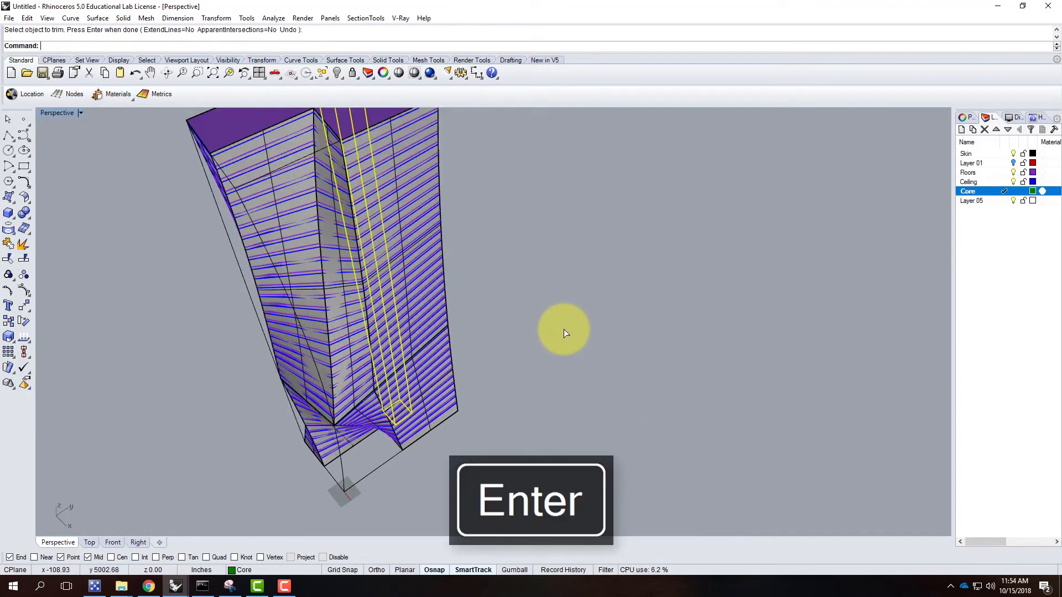
Model a 16' high box on the roof over the core opening, with its base snapped to the shaft's opposite corners
scroll(576, 340, "down", 4)
right_click_drag(577, 341, 479, 341)
scroll(405, 208, "up", 8)
right_click_drag(524, 267, 477, 290)
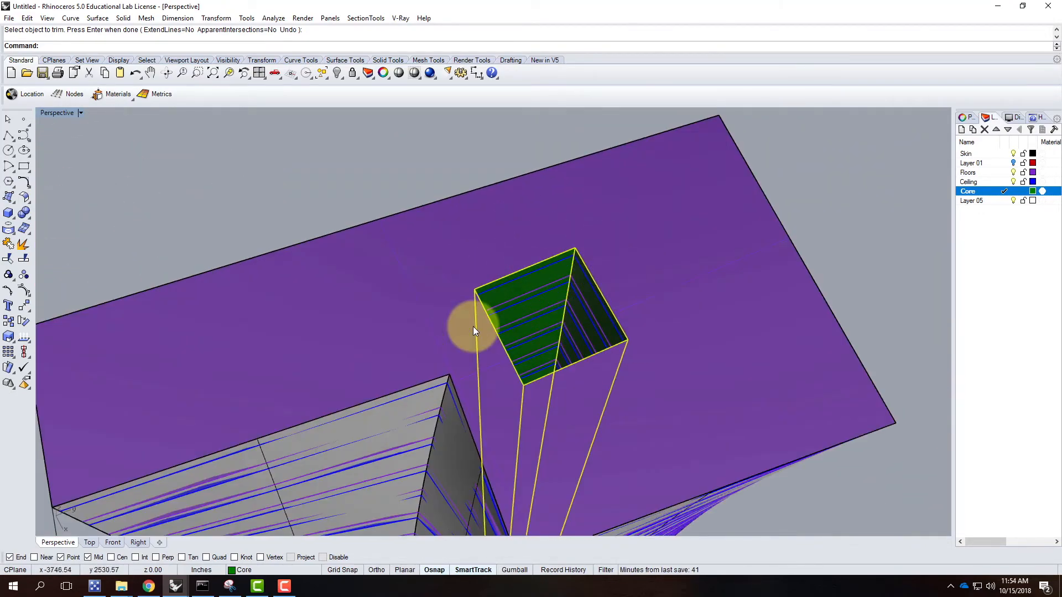
left_click(8, 212)
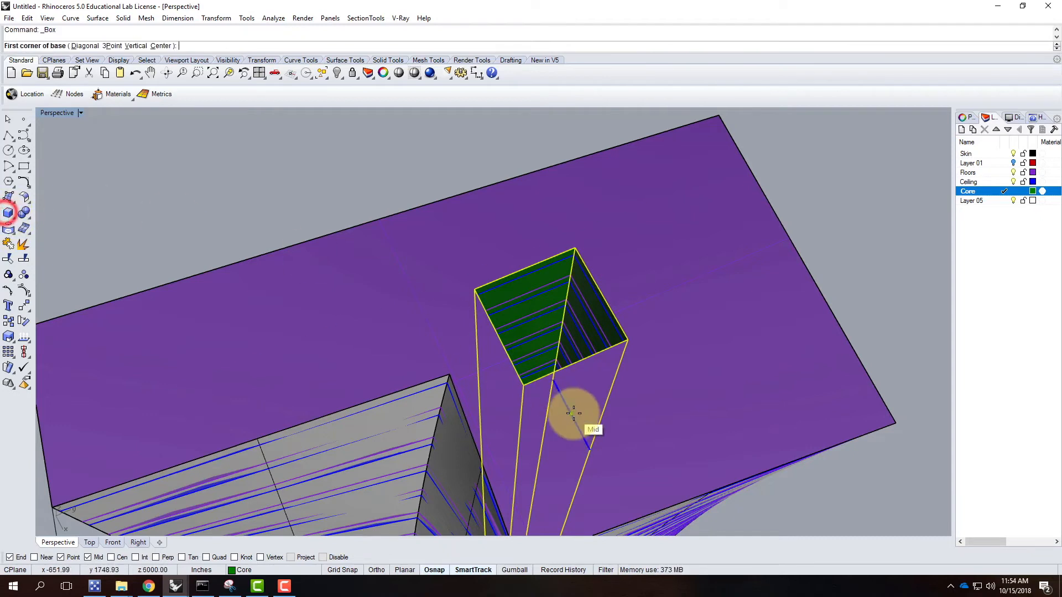
left_click(522, 383)
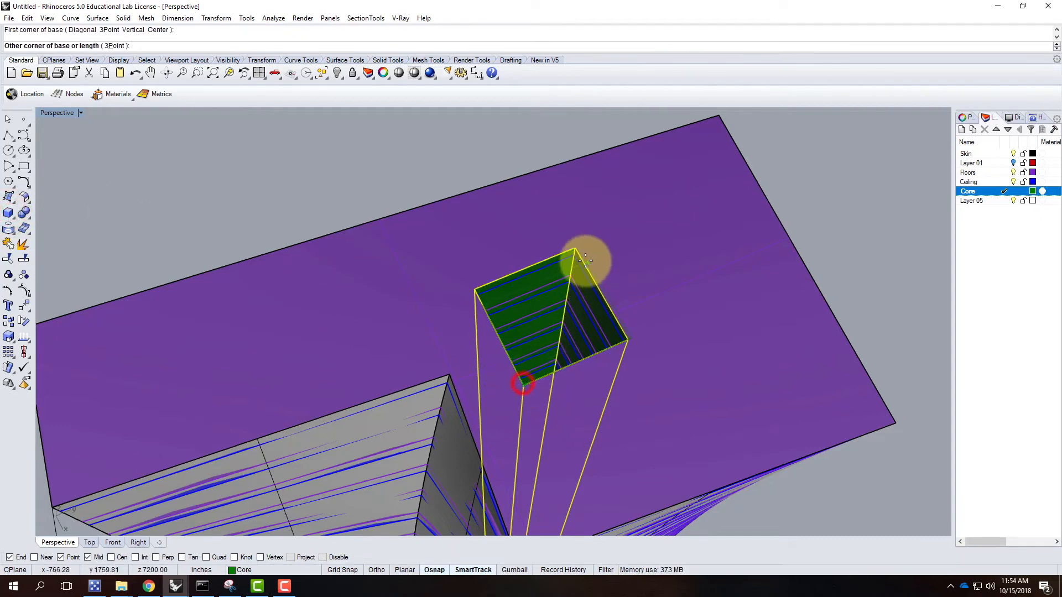
left_click(577, 249)
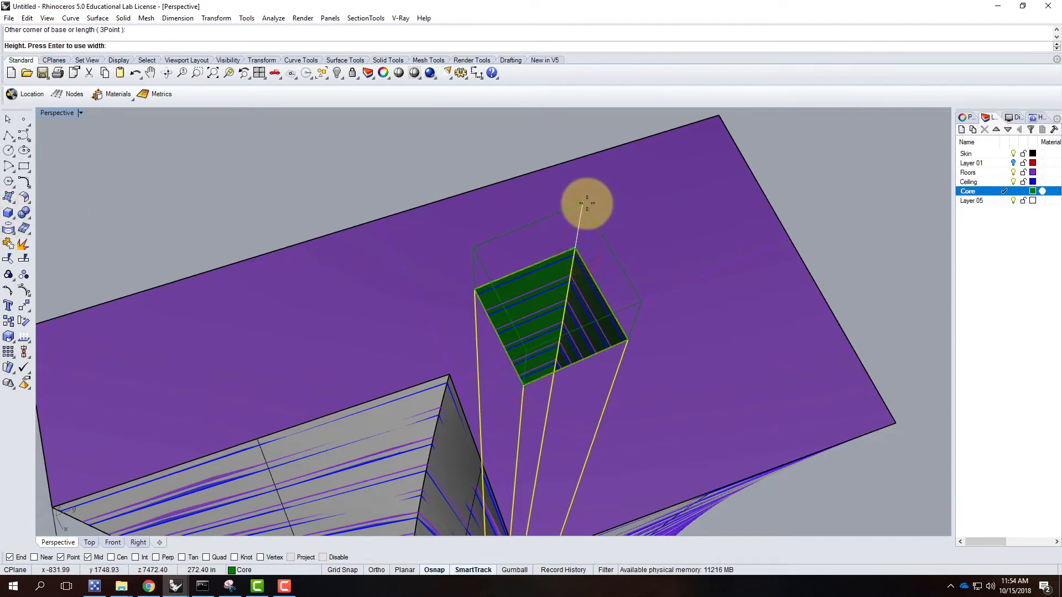
type("16'")
key("Return")
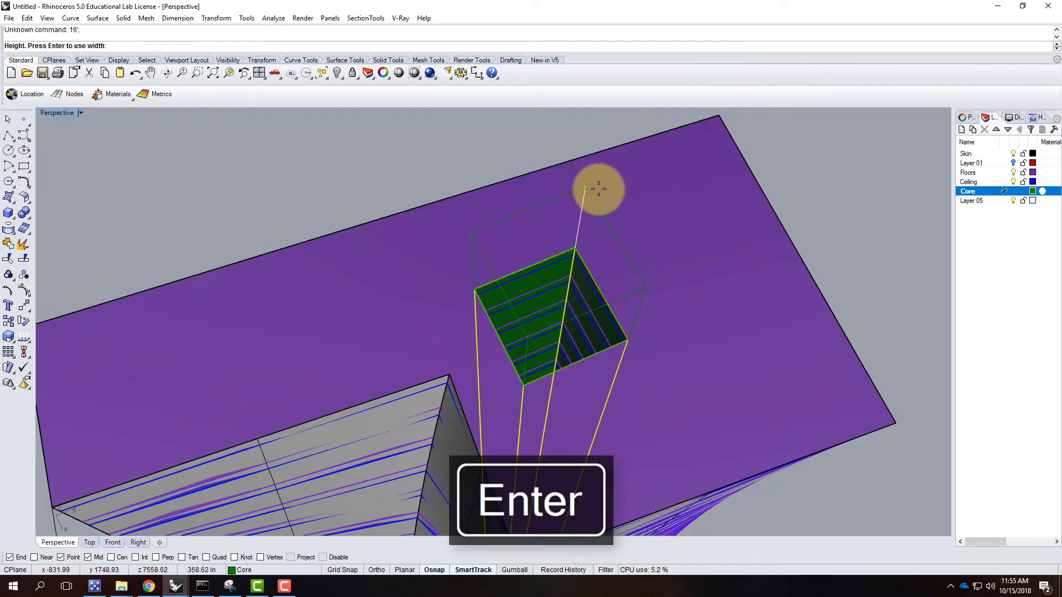
type("16")
key("Return")
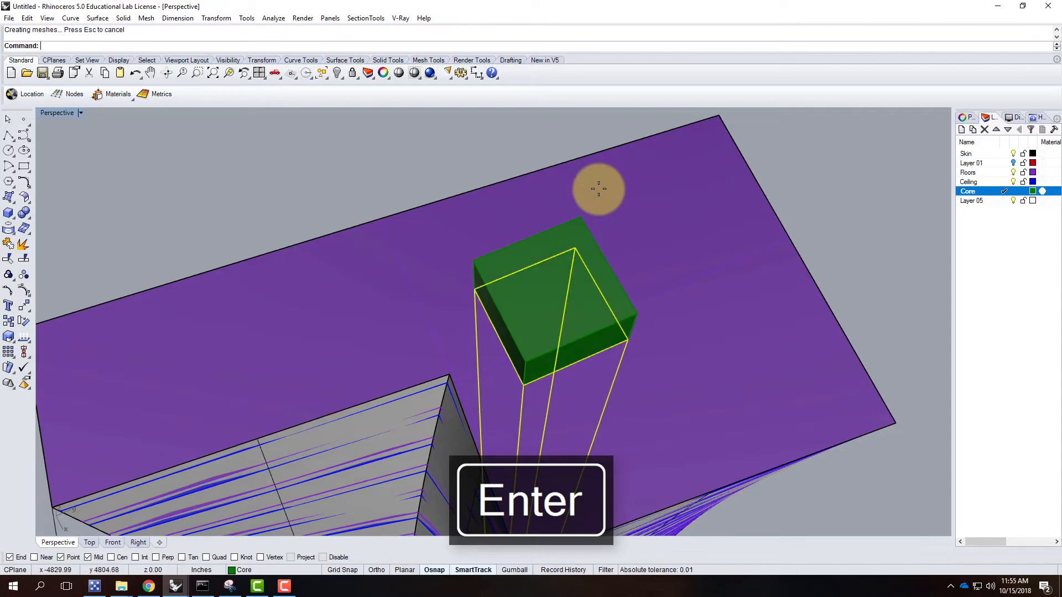
right_click_drag(882, 274, 813, 280)
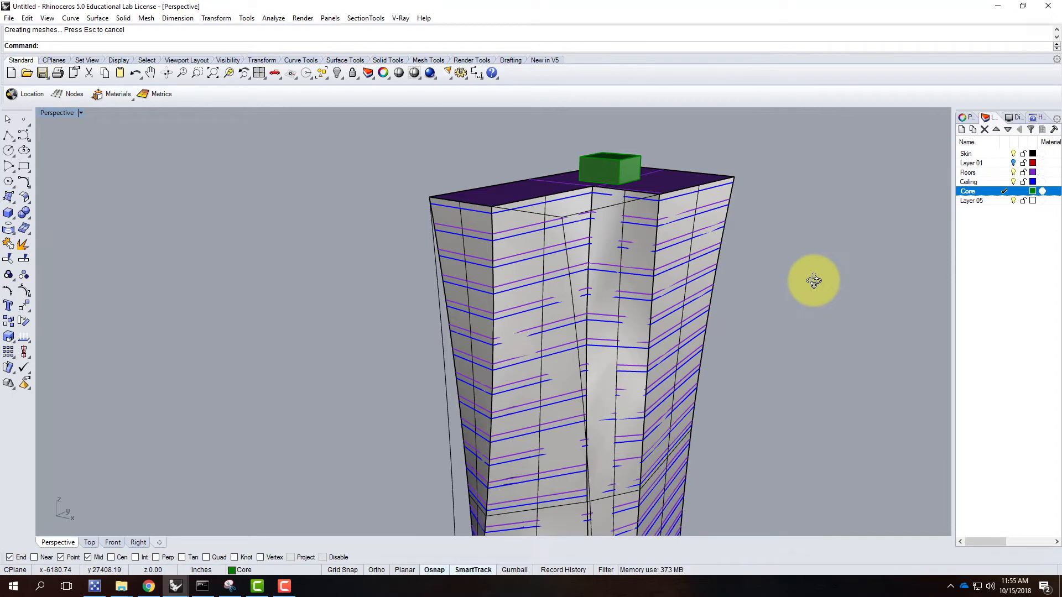
scroll(396, 209, "down", 3)
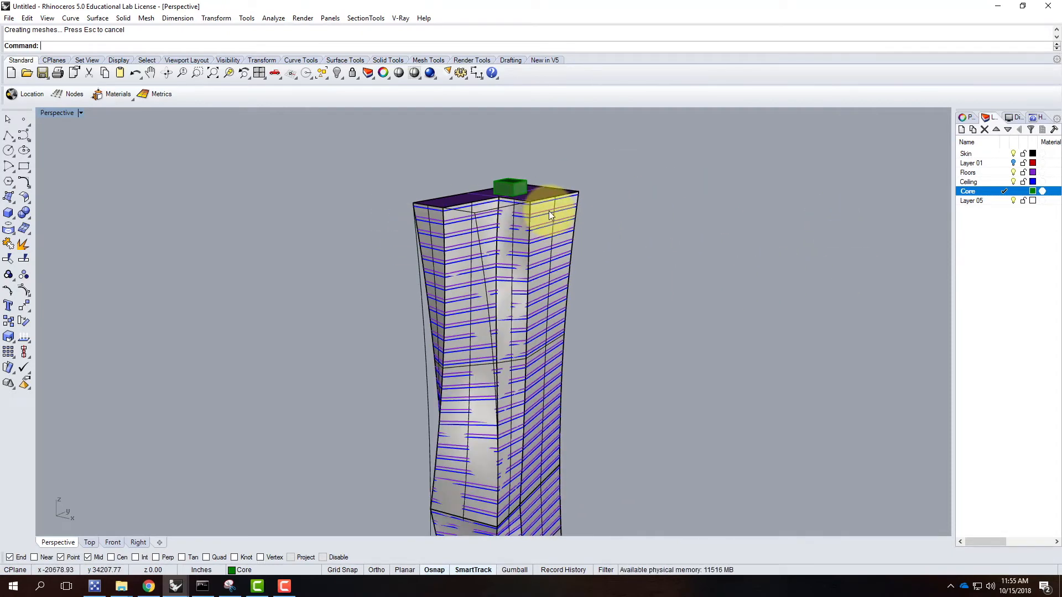
right_click_drag(522, 160, 459, 331)
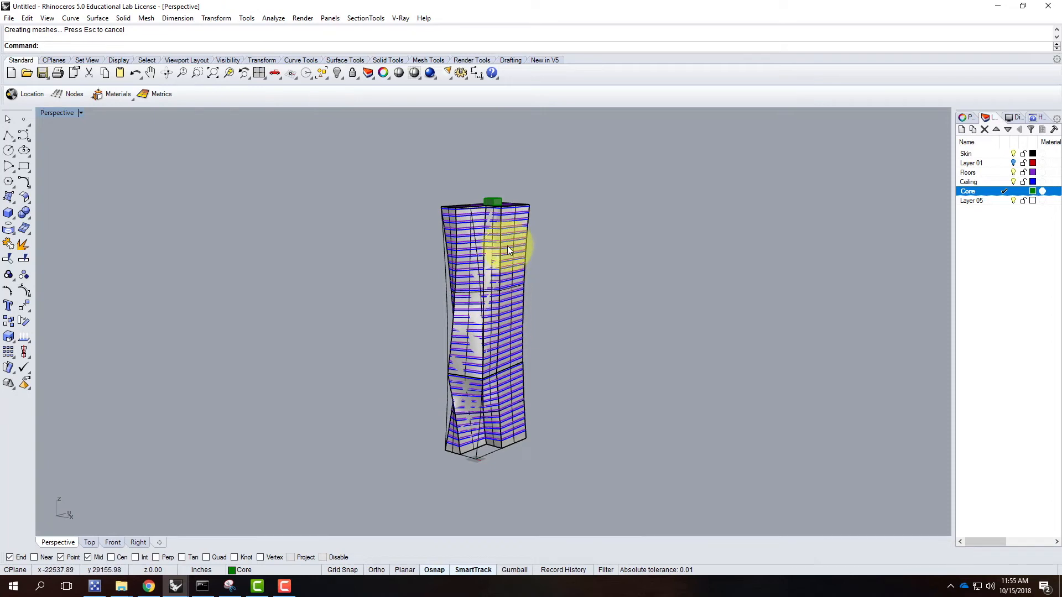
scroll(507, 245, "up", 3)
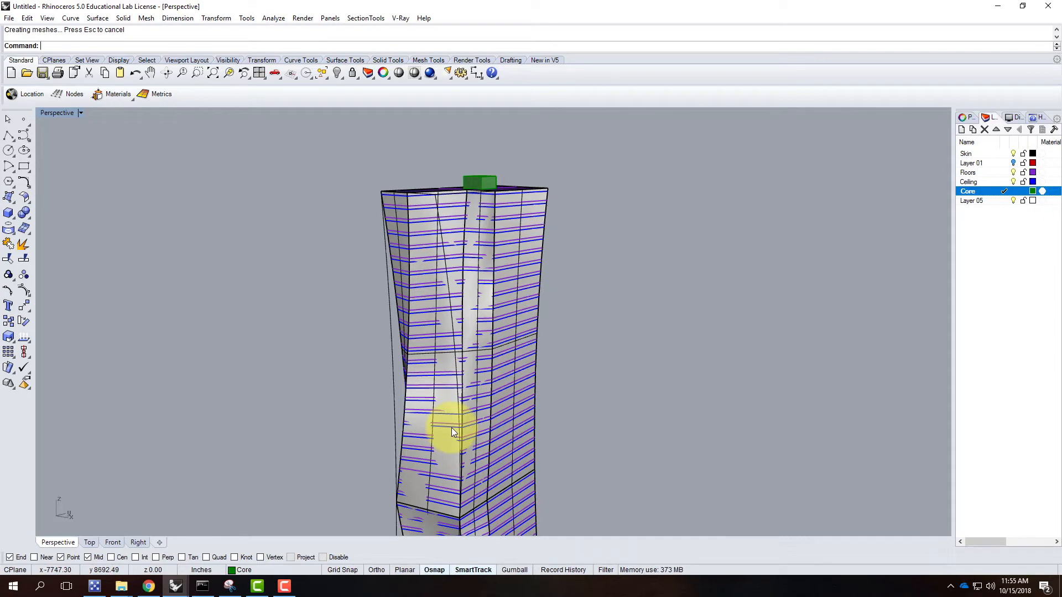
right_click_drag(380, 361, 422, 379)
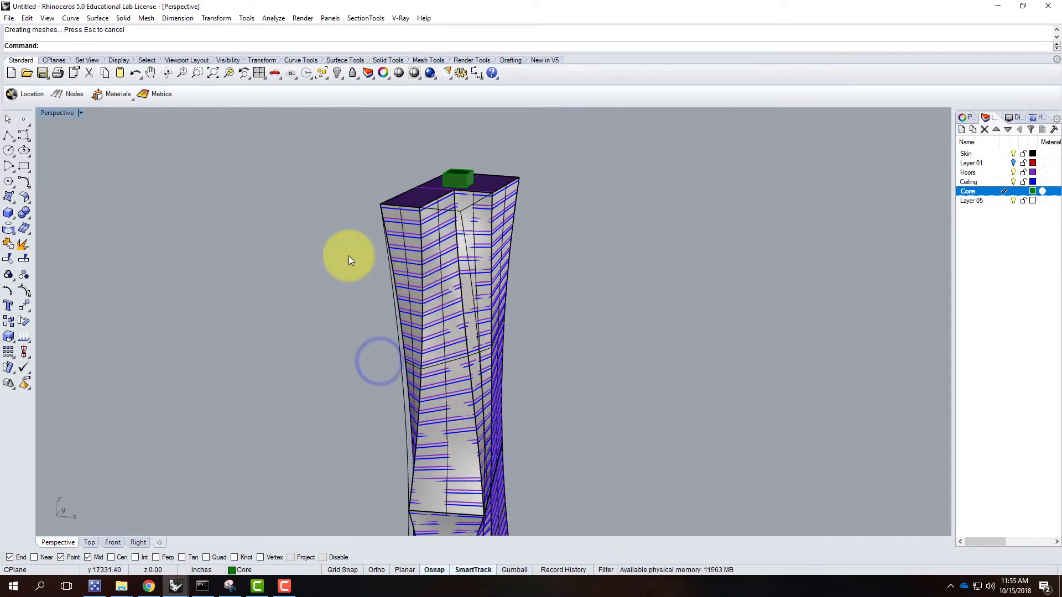
Save the model as Skyscraper_F2018 in the Ex214 - Building a Skyscraper folder under Live - A136 Exercises
left_click(9, 18)
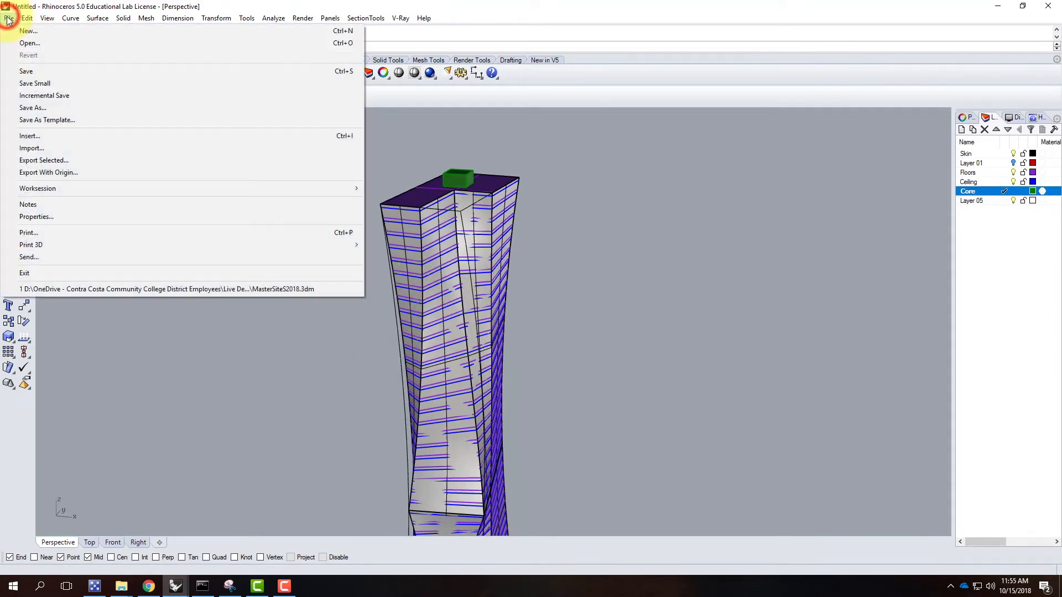
left_click(26, 70)
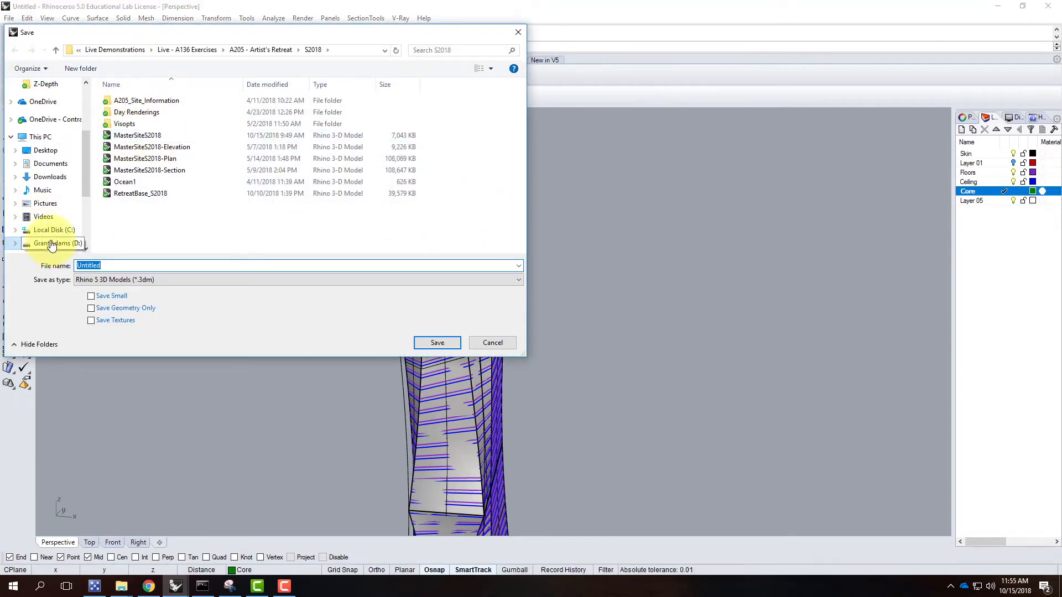
left_click(52, 244)
double_click(127, 135)
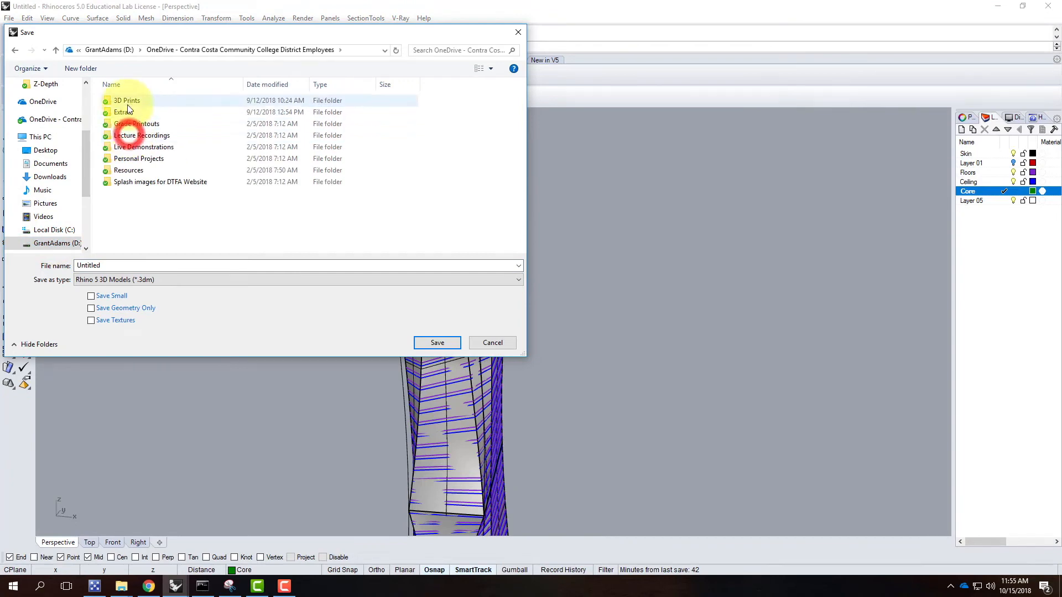
double_click(129, 147)
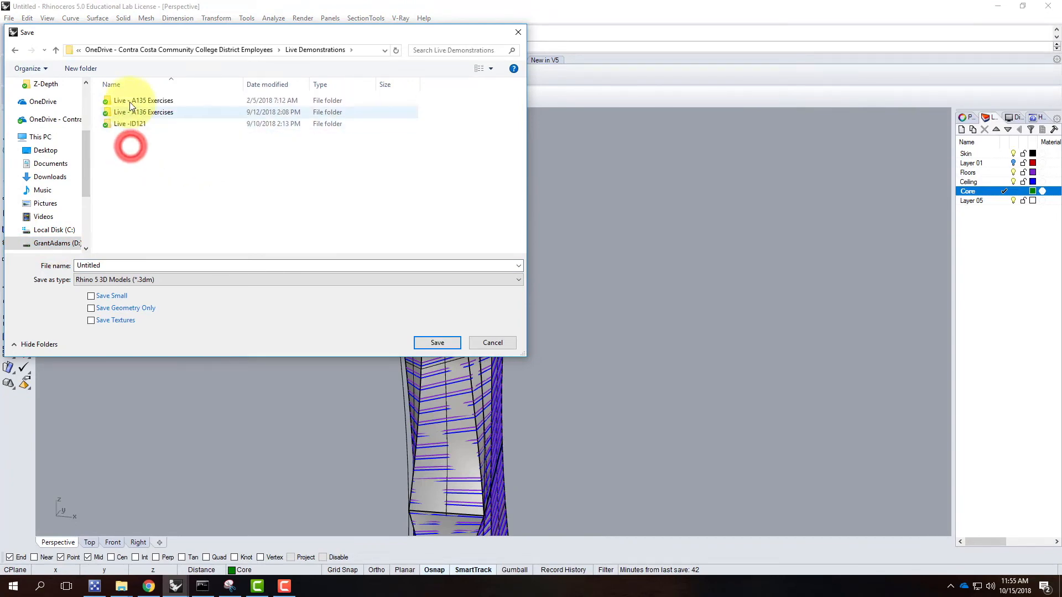
double_click(131, 112)
scroll(190, 191, "down", 3)
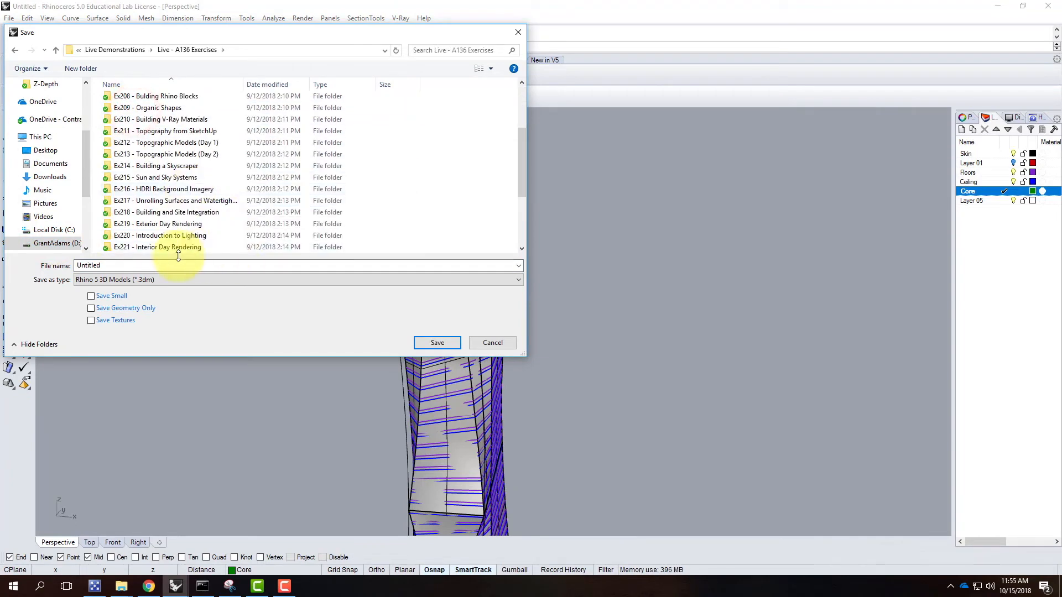
double_click(155, 165)
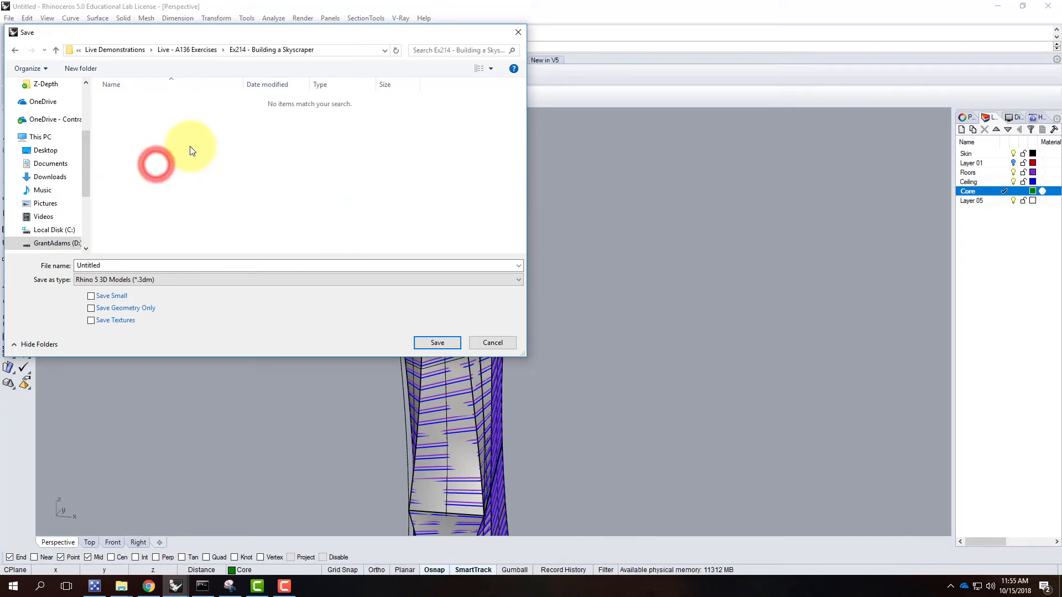
double_click(107, 264)
type("Skyscraper_F2018")
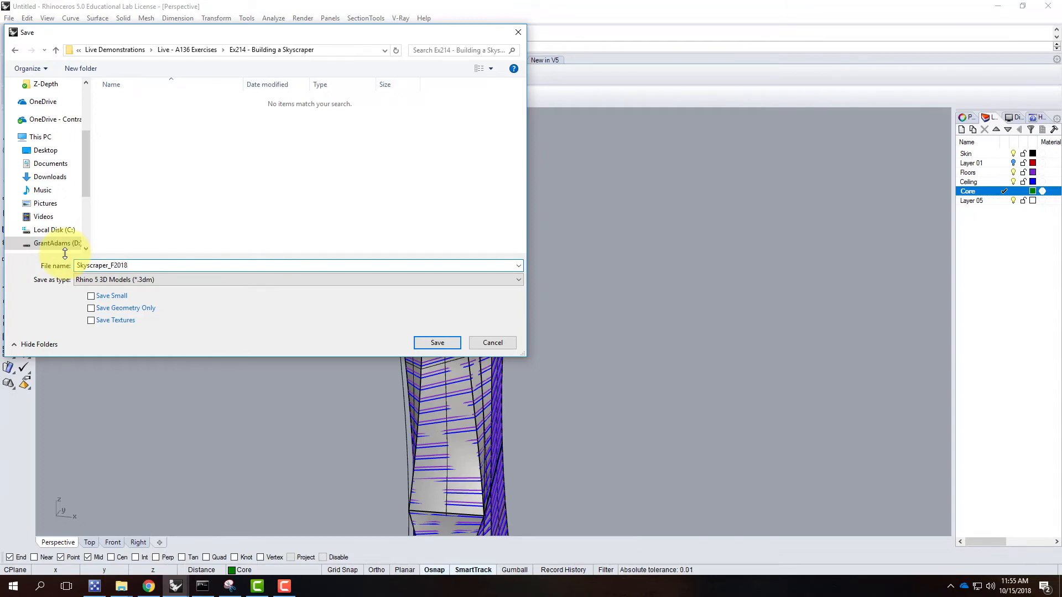
key("Return")
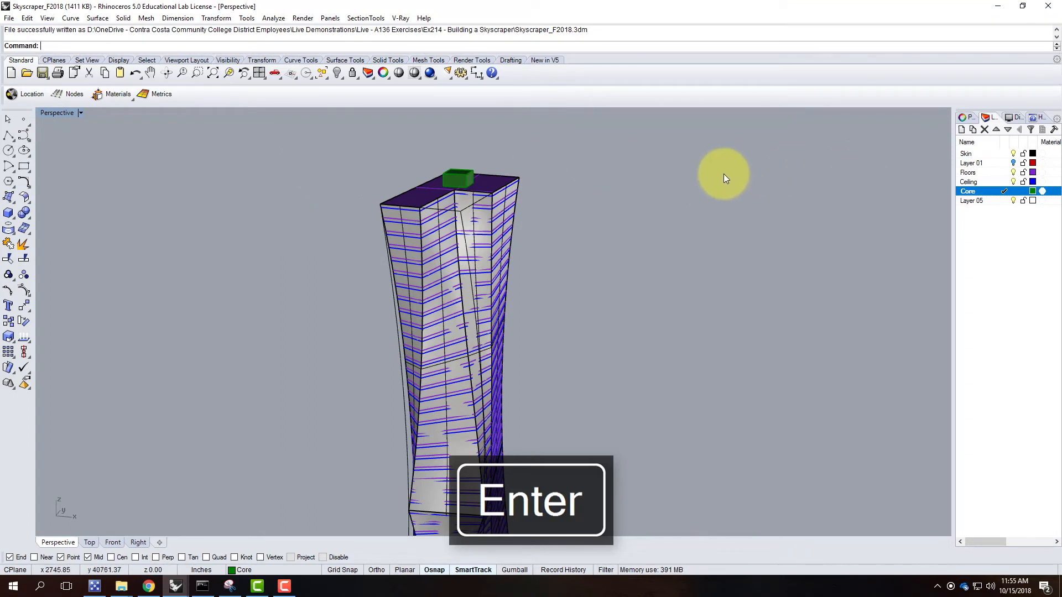
left_click(350, 203)
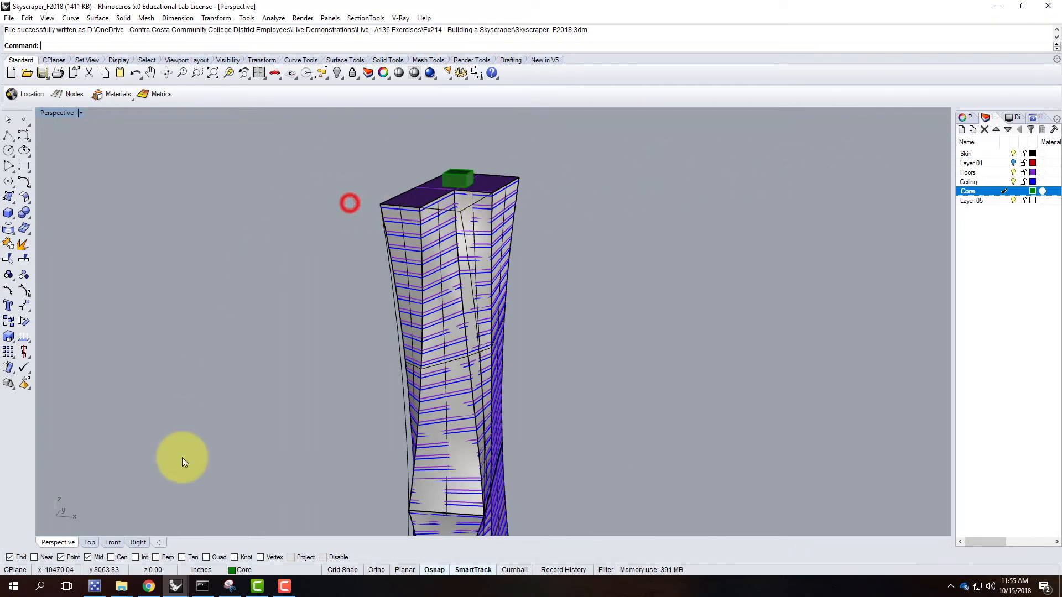
Switch to Chrome and open the Exercise 214 page from the Fall 2018 exercises of Digital Tools For Architects (Archi 136)
left_click(148, 585)
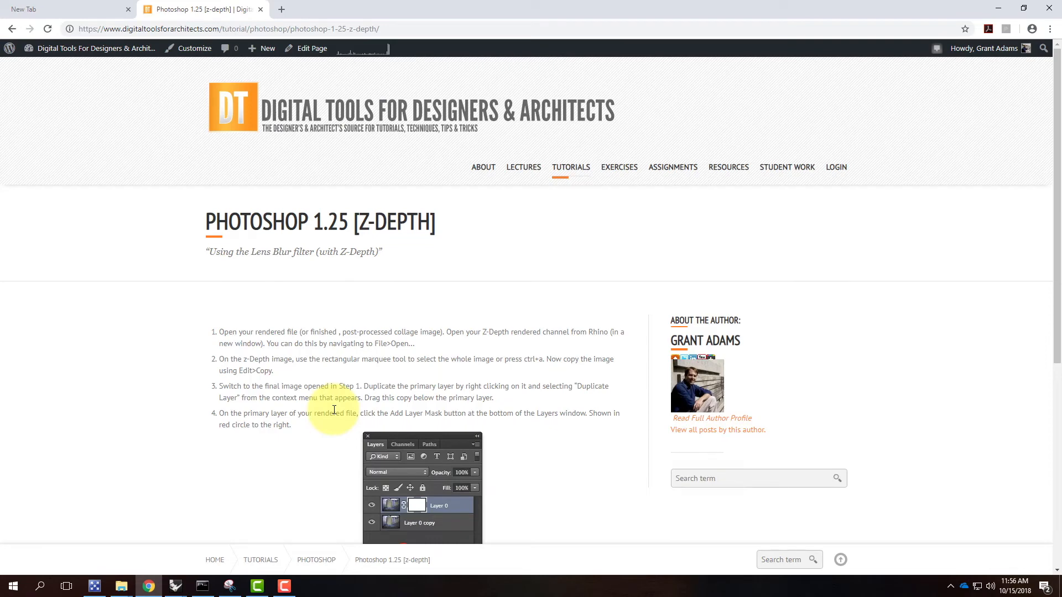
mouse_move(554, 167)
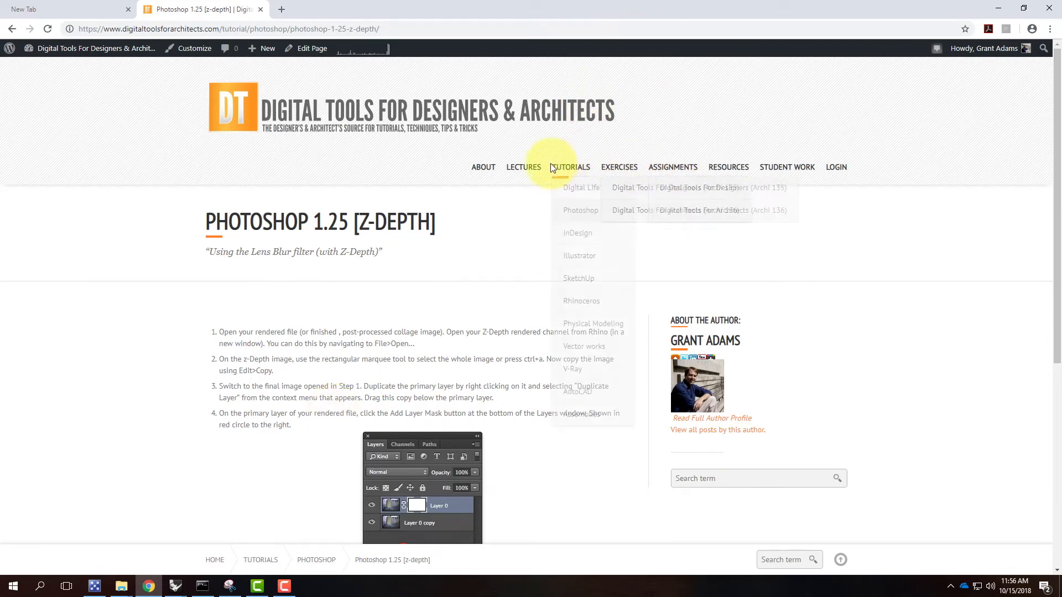
mouse_move(630, 191)
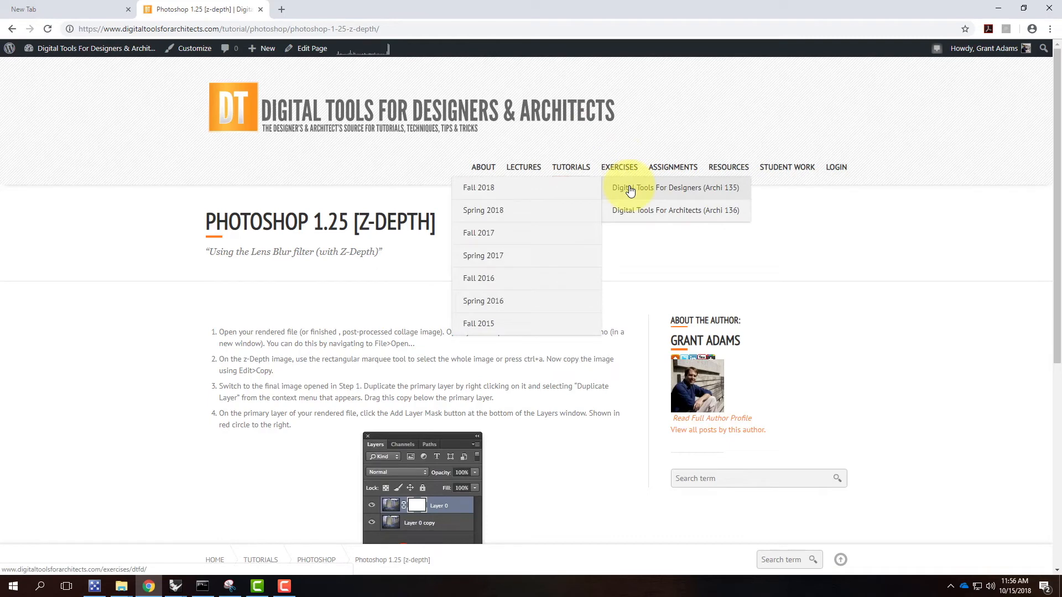
mouse_move(632, 211)
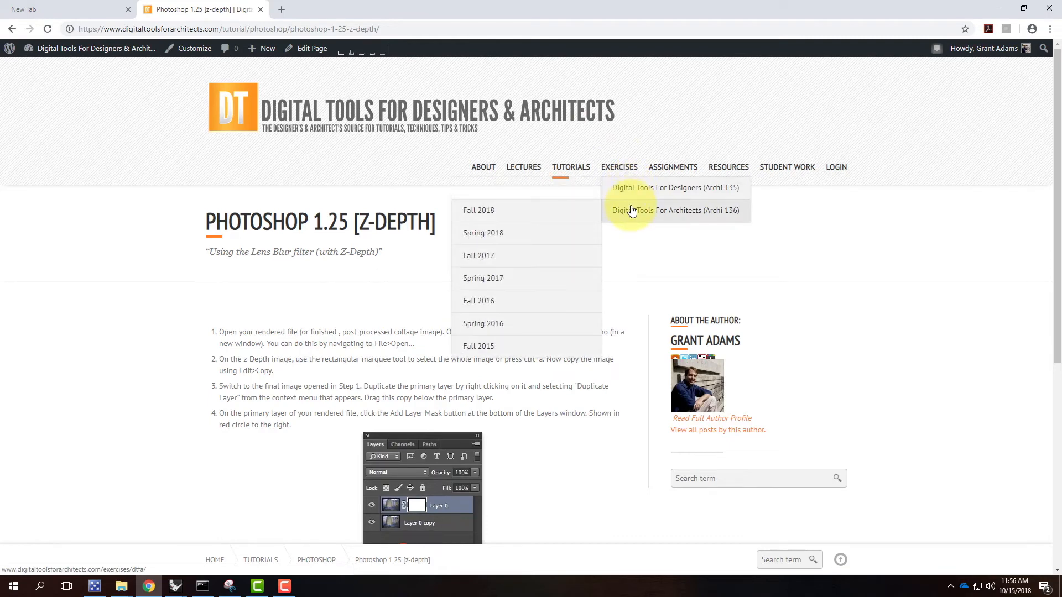
left_click(555, 211)
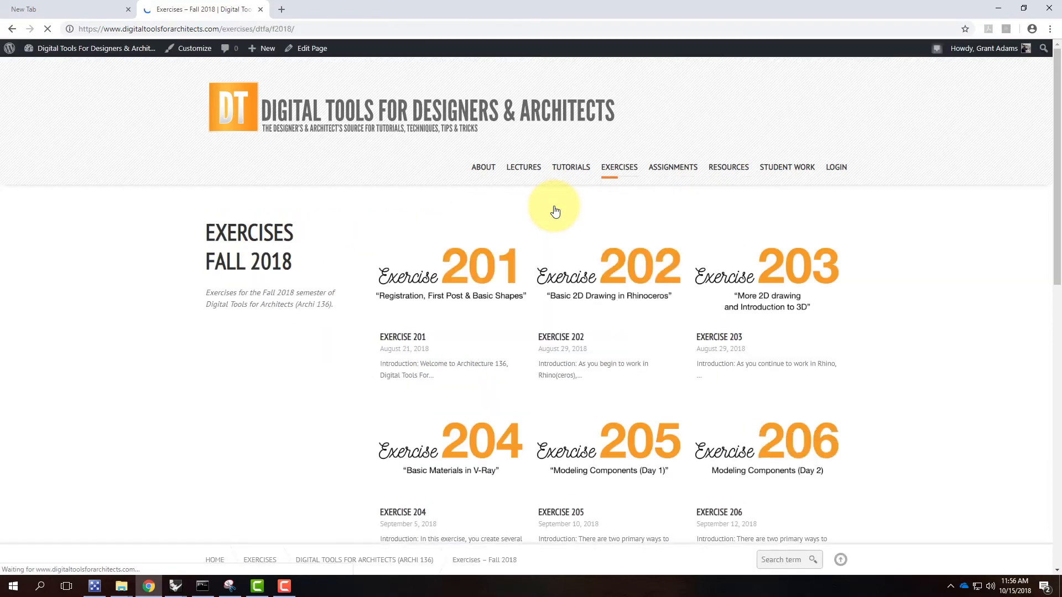
scroll(555, 211, "down", 7)
scroll(555, 211, "down", 4)
left_click(636, 338)
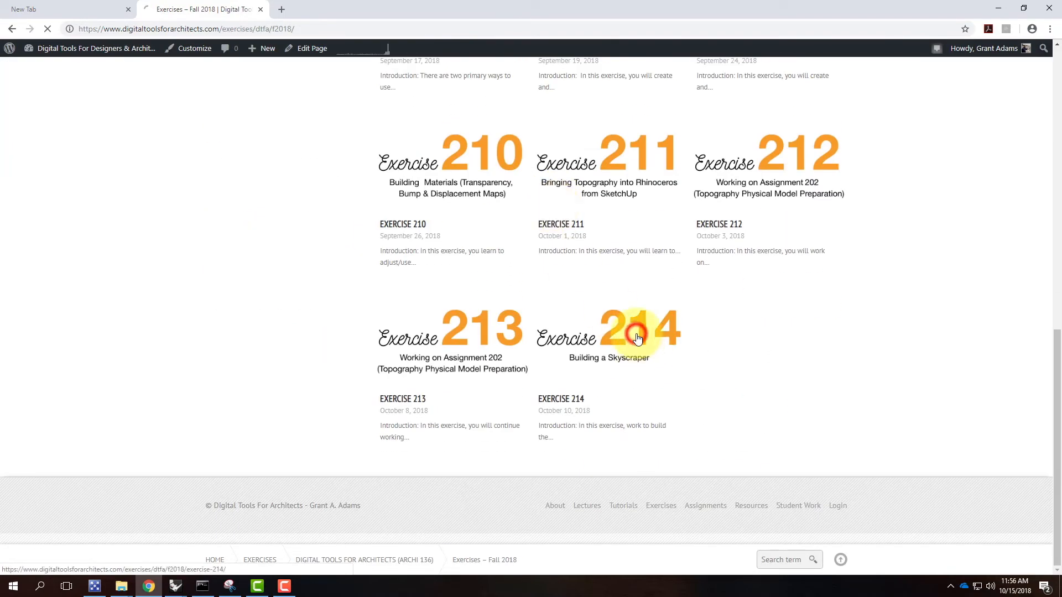
Review the Exercise 214 instructions from the introduction to the materials and rendering part, and return to Rhino
scroll(557, 249, "down", 8)
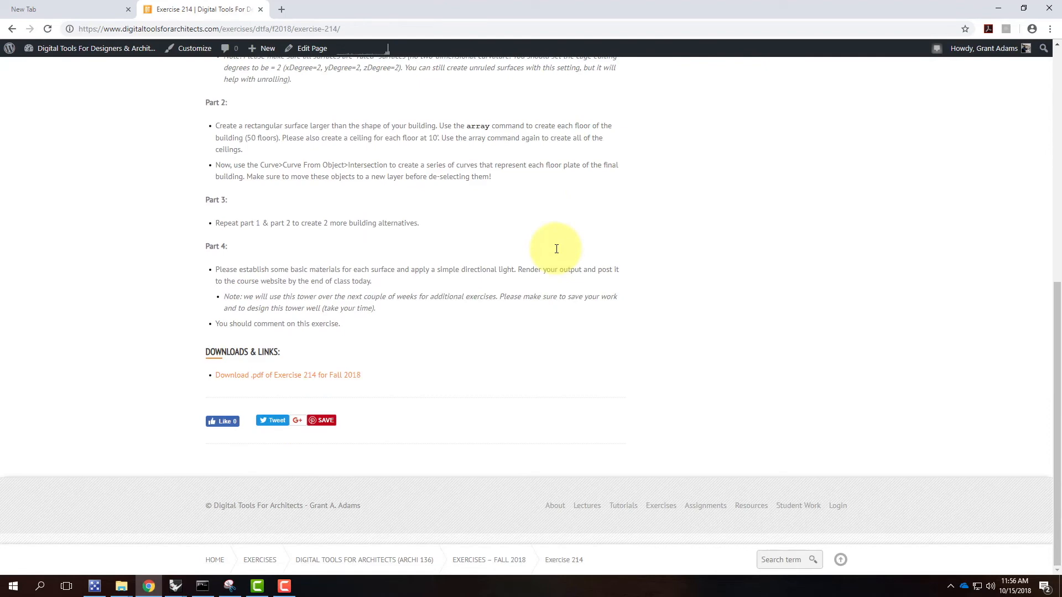
scroll(556, 249, "up", 4)
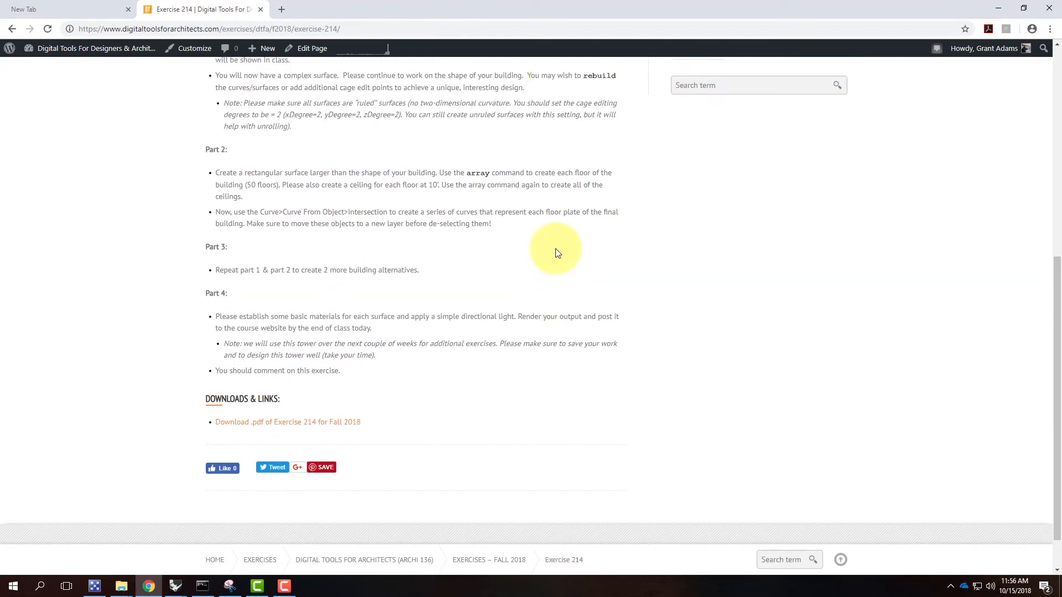
scroll(556, 249, "down", 4)
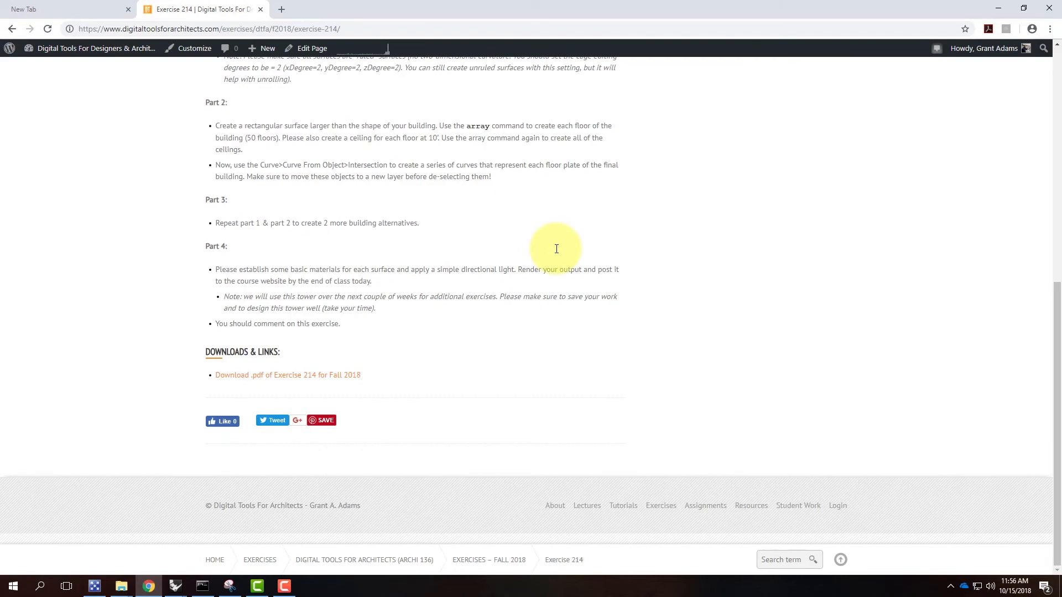
scroll(556, 249, "up", 8)
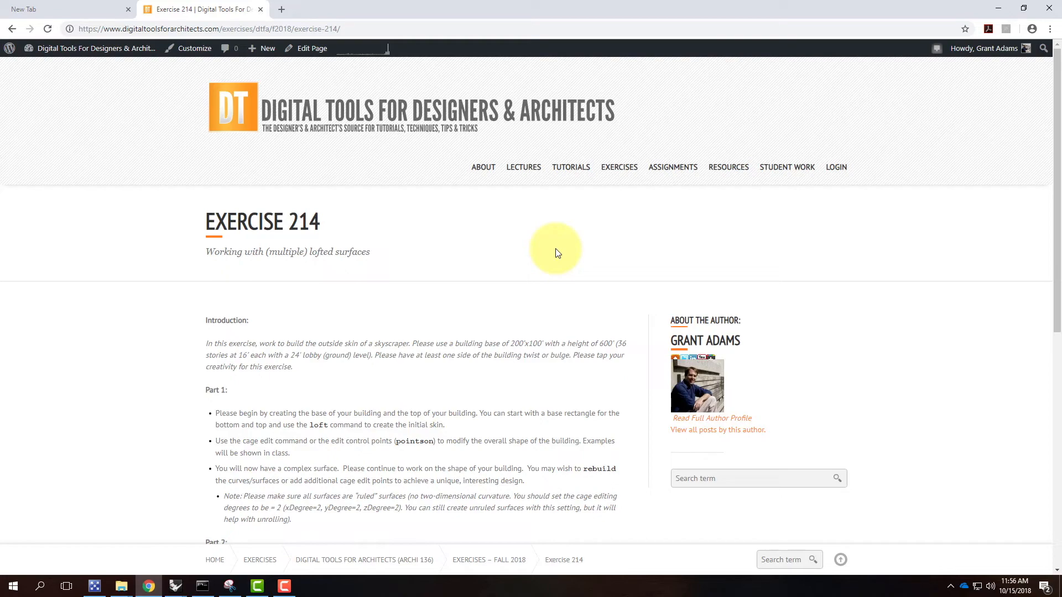
left_click(997, 7)
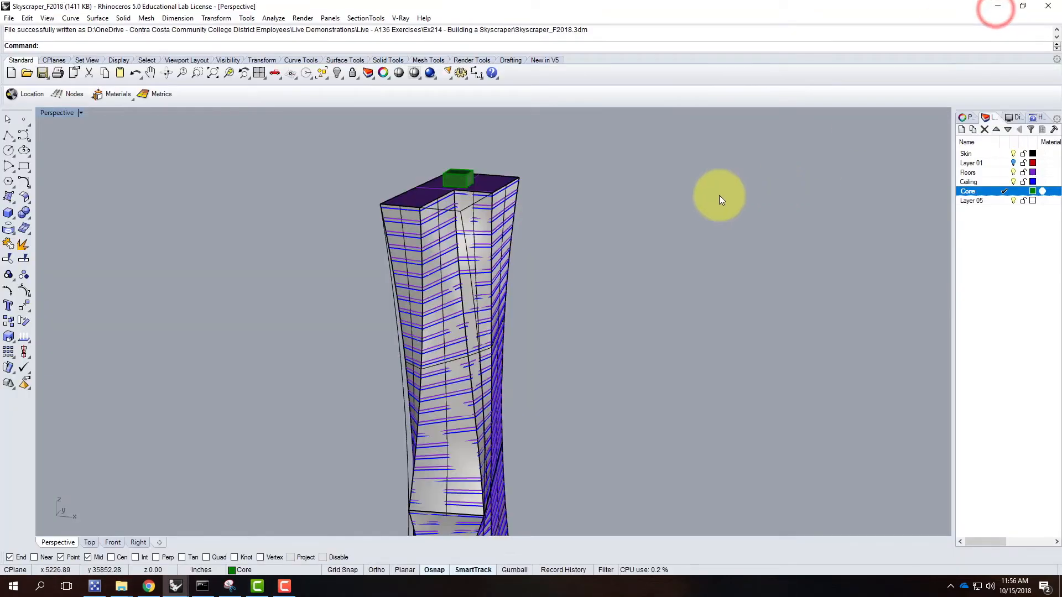
Load the V-Ray toolbars into Rhino from the VRayForRhinoV4_tb toolbar file in the OneDrive Resources folder
scroll(351, 182, "down", 5)
scroll(410, 247, "up", 4)
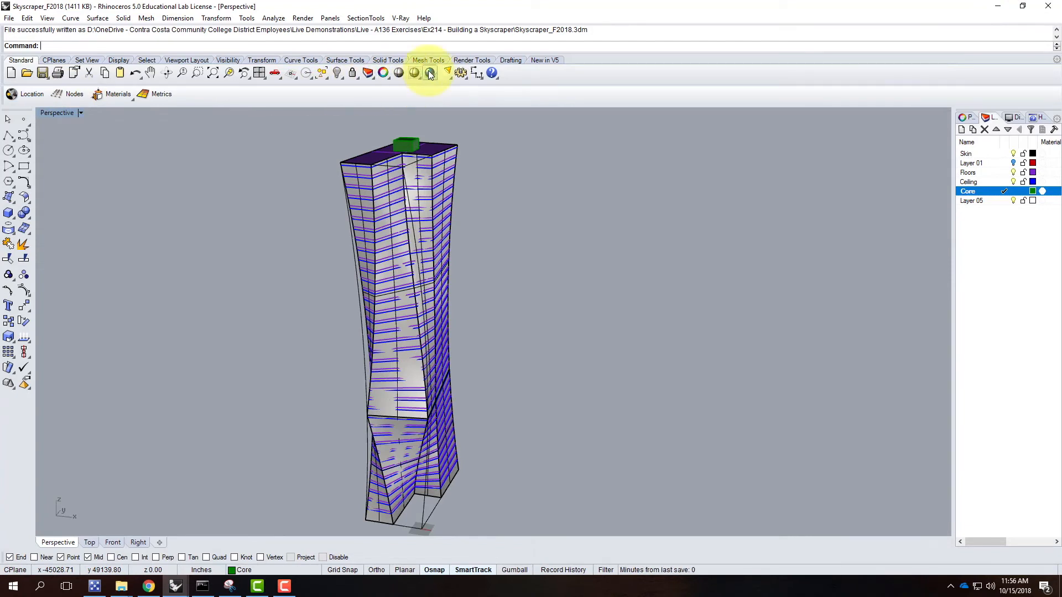
left_click(400, 18)
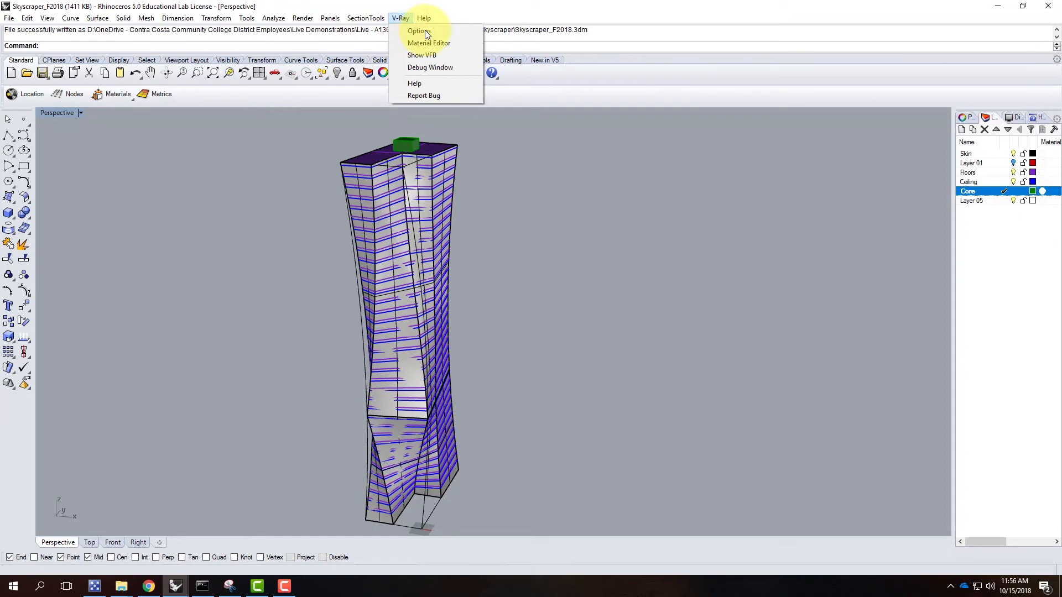
left_click(425, 31)
left_click(246, 17)
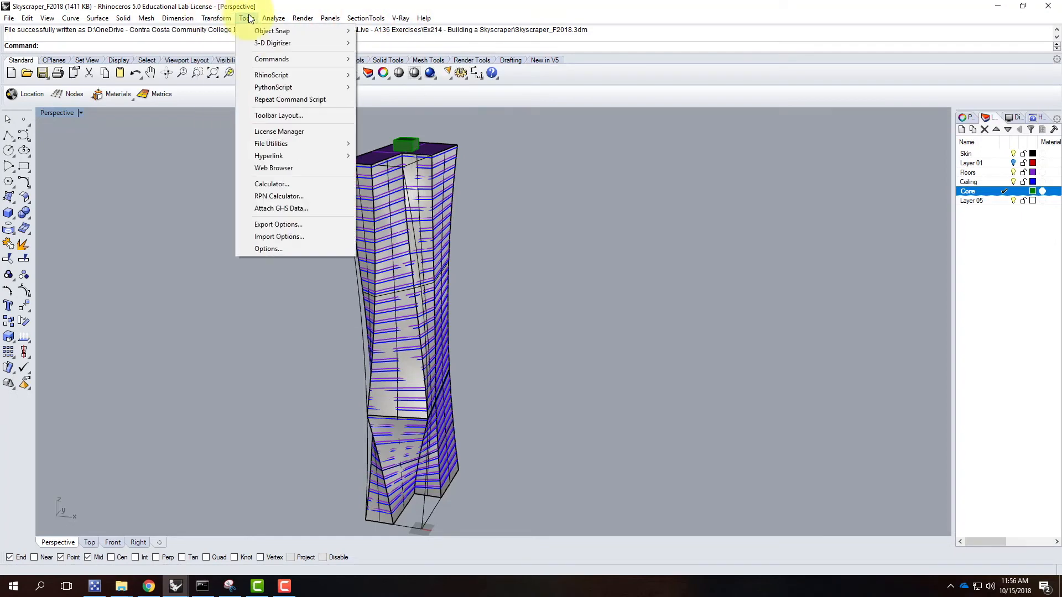
left_click(293, 115)
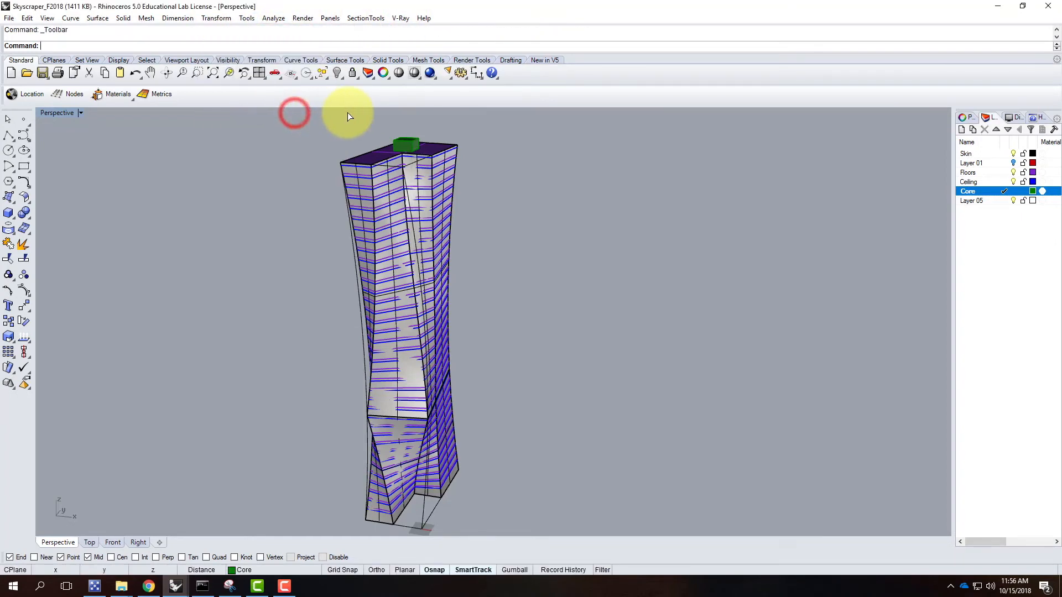
left_click(499, 171)
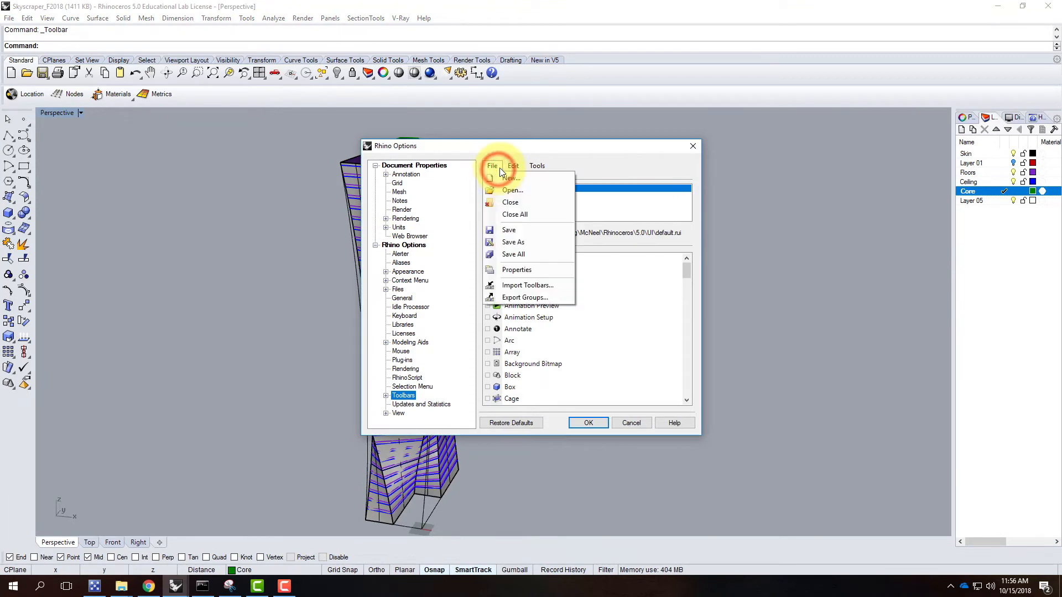
left_click(515, 192)
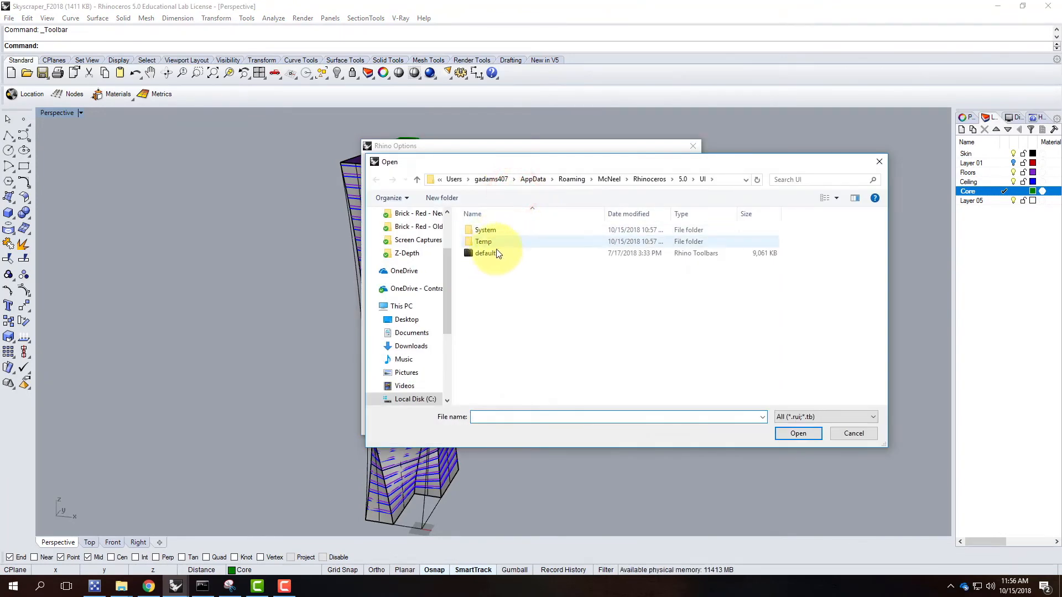
left_click(406, 288)
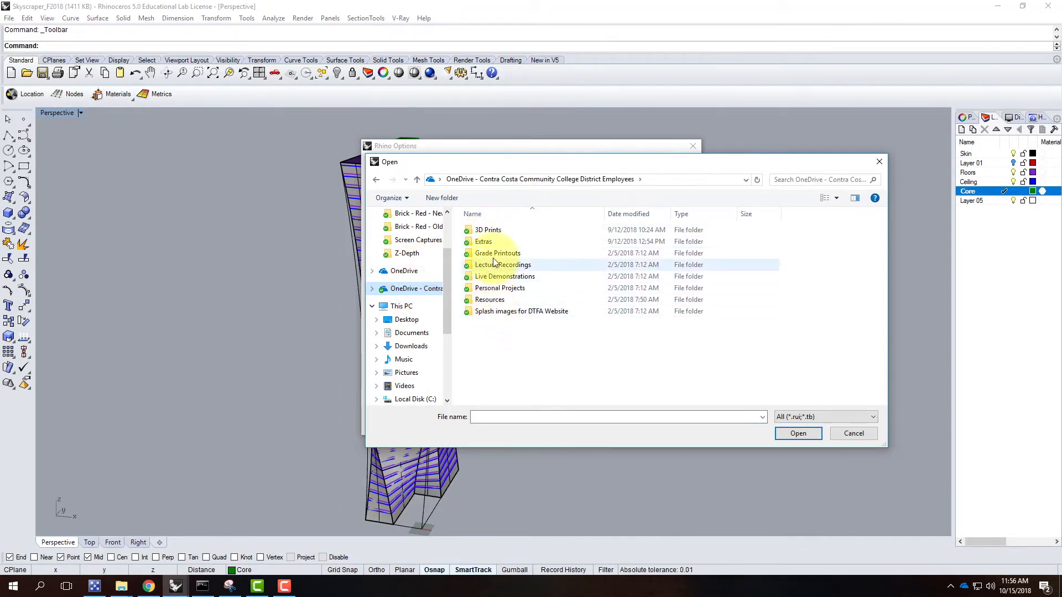
double_click(497, 301)
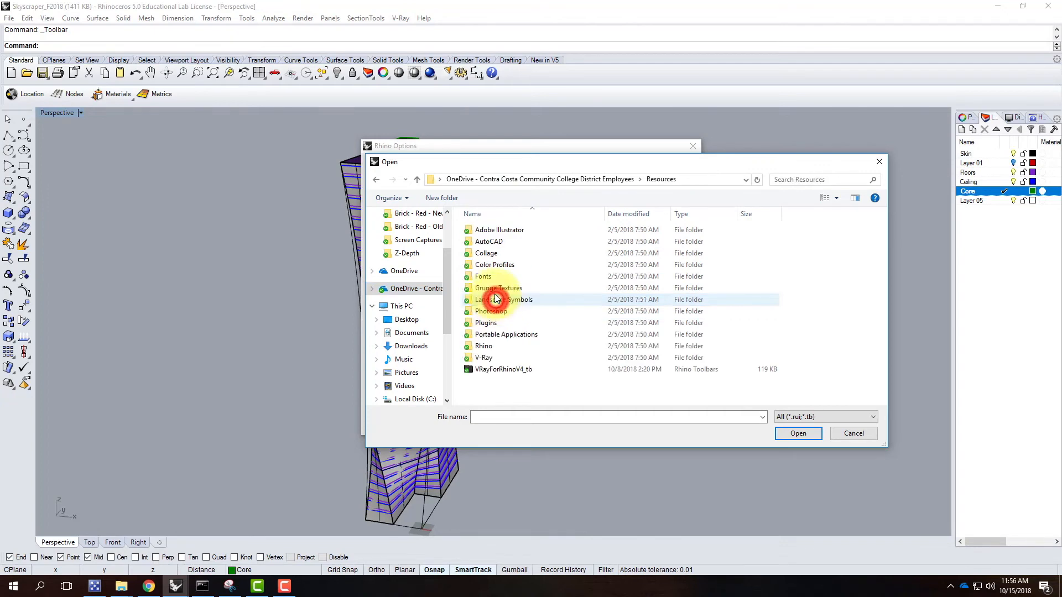
double_click(508, 369)
left_click(588, 422)
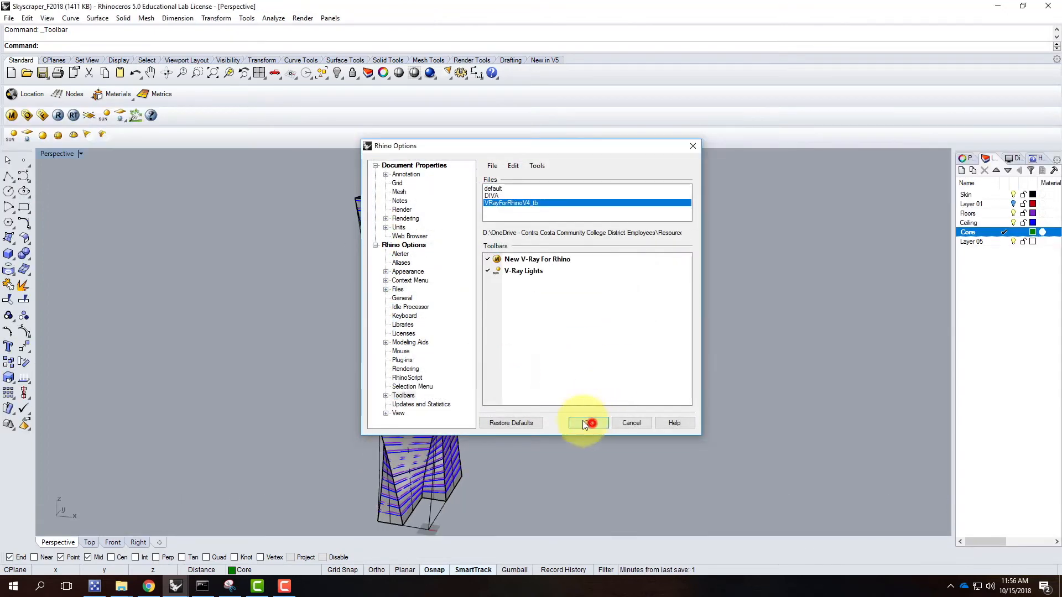
Open the V-Ray material editor and load Concrete - Basic.vismat from the V-Ray Materials Concrete folder in the OneDrive Resources
left_click(14, 118)
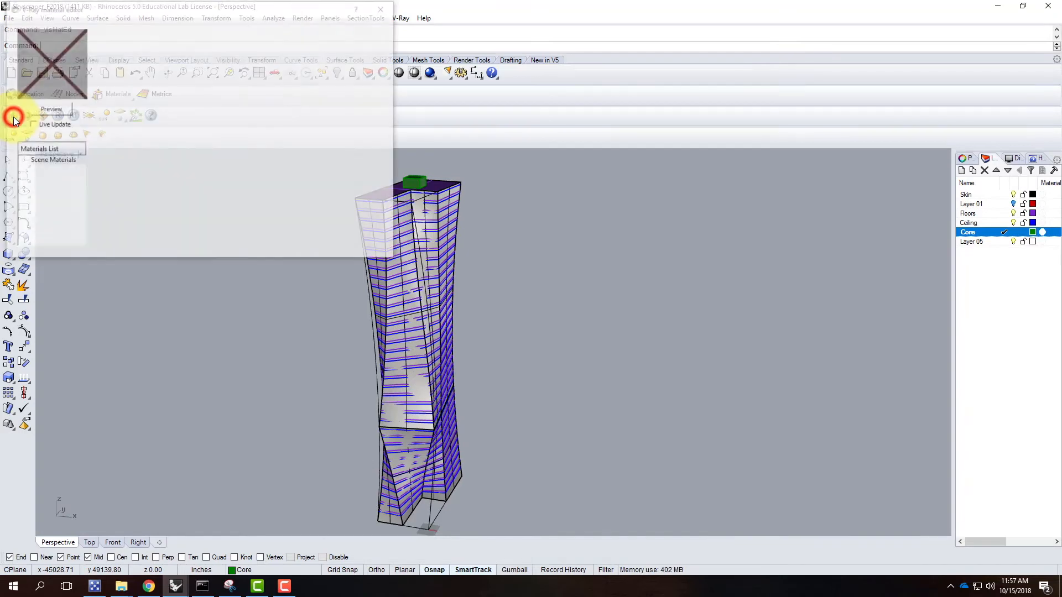
right_click(46, 156)
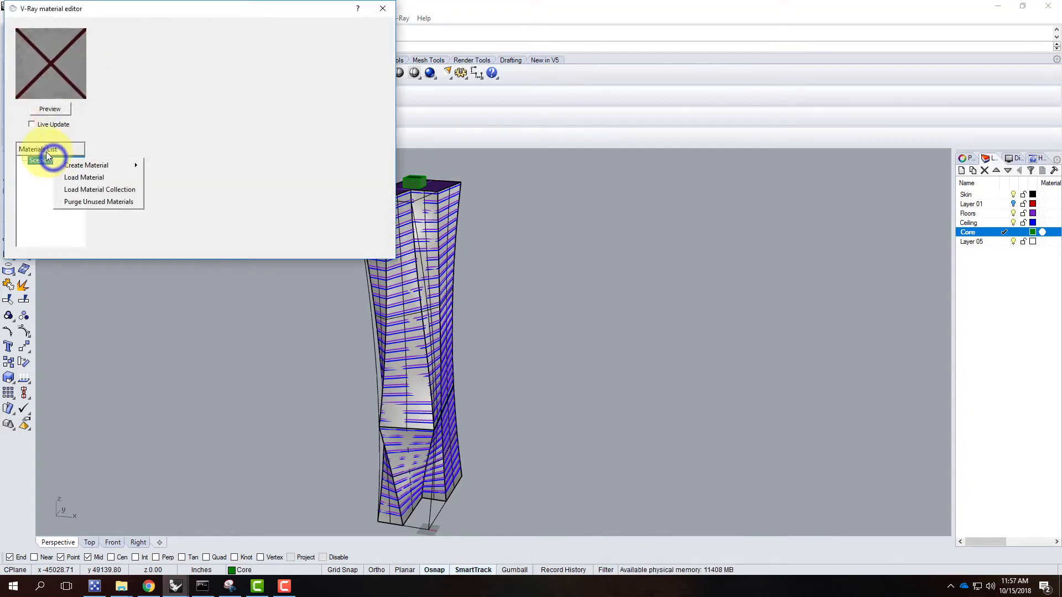
left_click(101, 178)
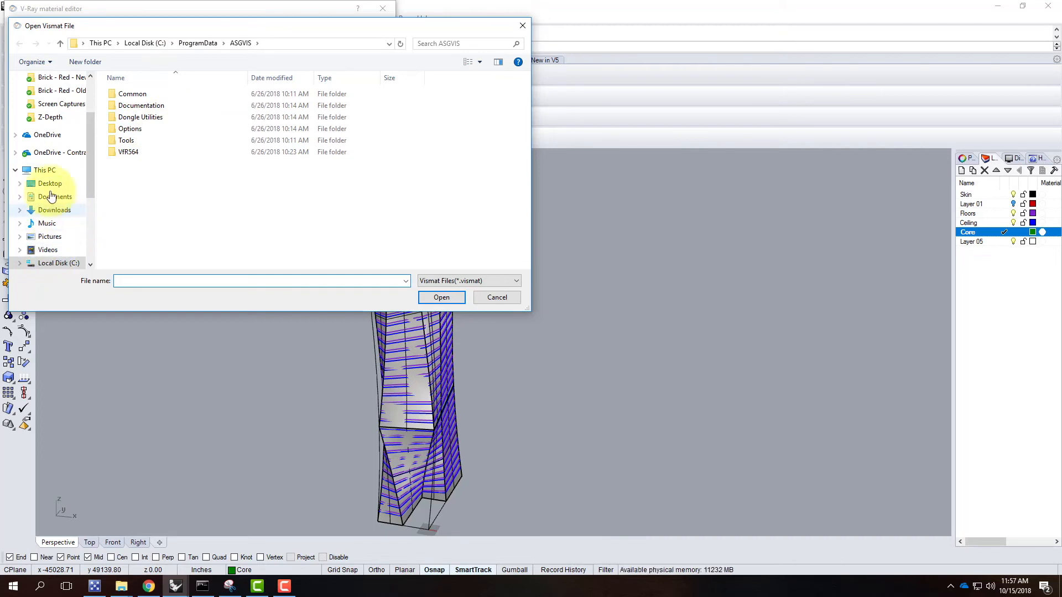
left_click(50, 153)
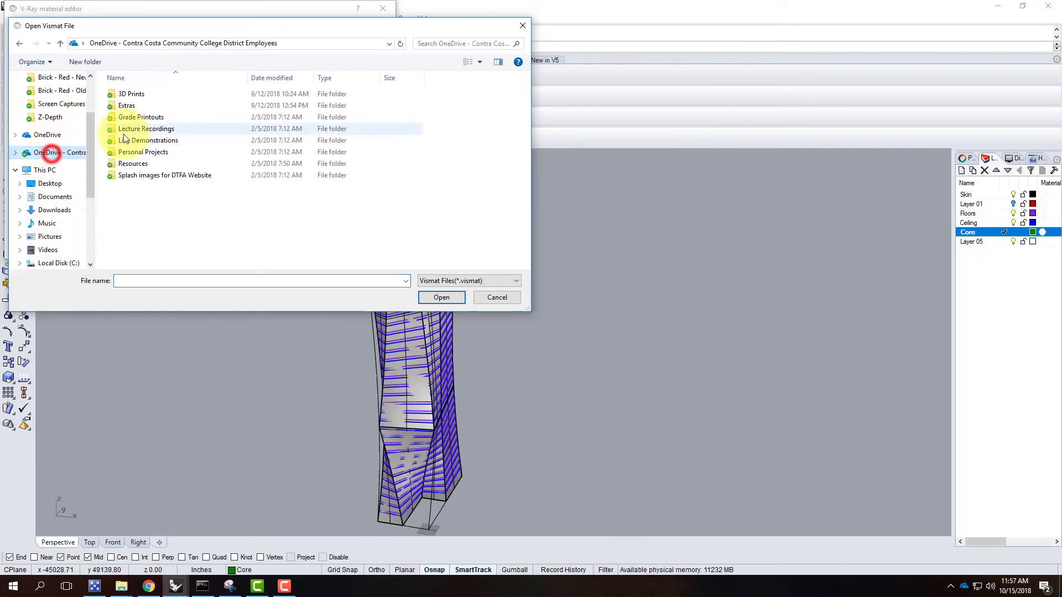
double_click(133, 164)
double_click(135, 215)
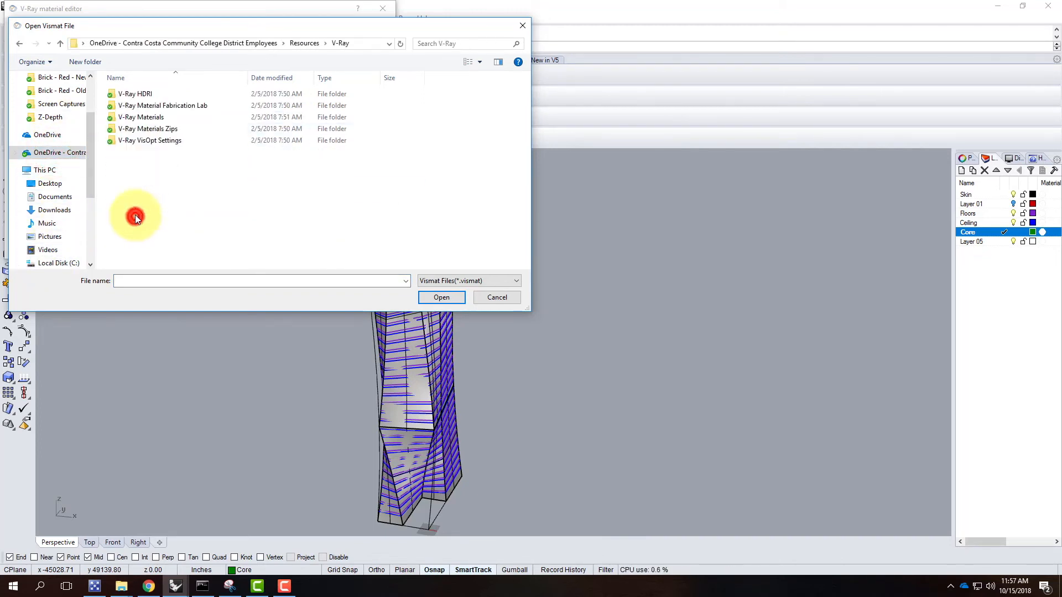
left_click(152, 118)
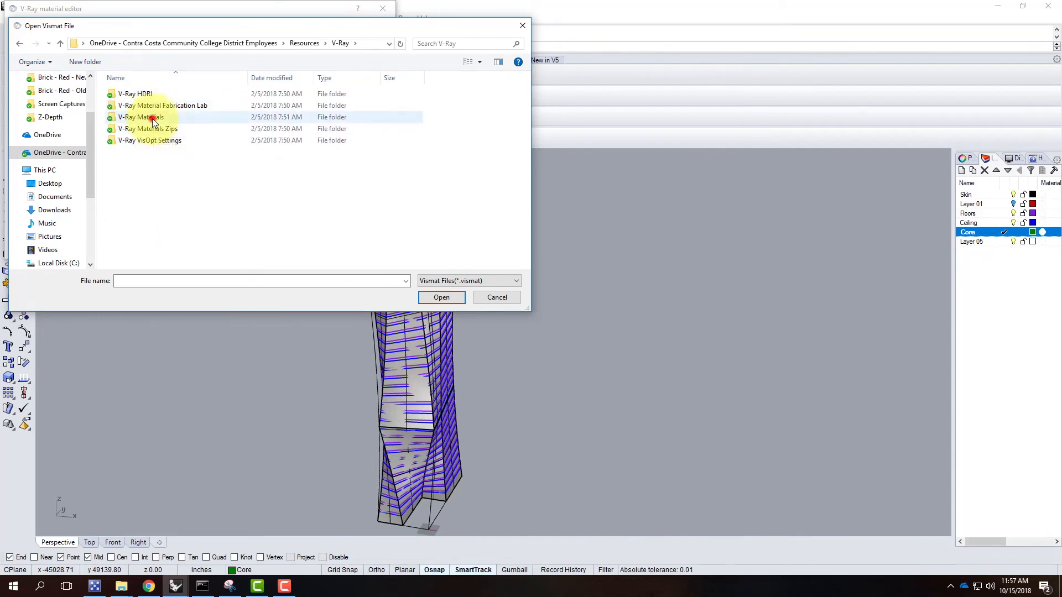
double_click(151, 118)
double_click(143, 126)
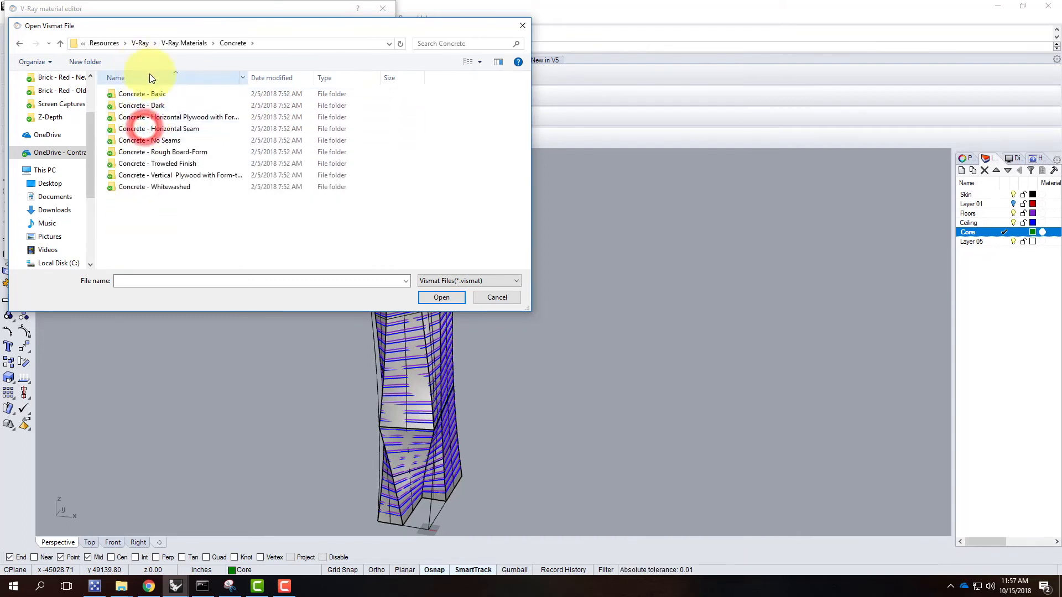
double_click(154, 94)
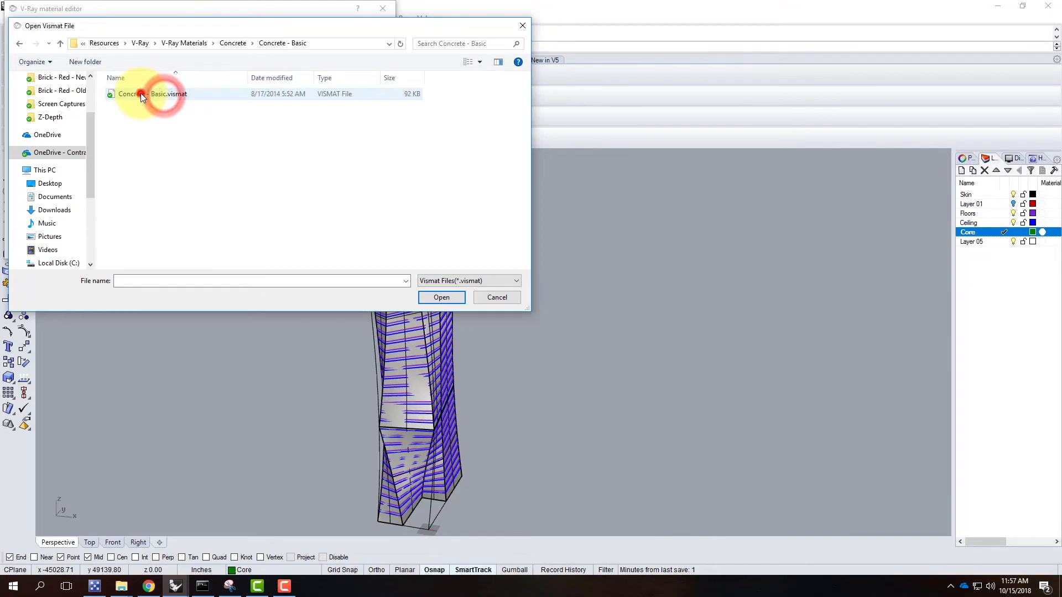
left_click(141, 94)
left_click(441, 297)
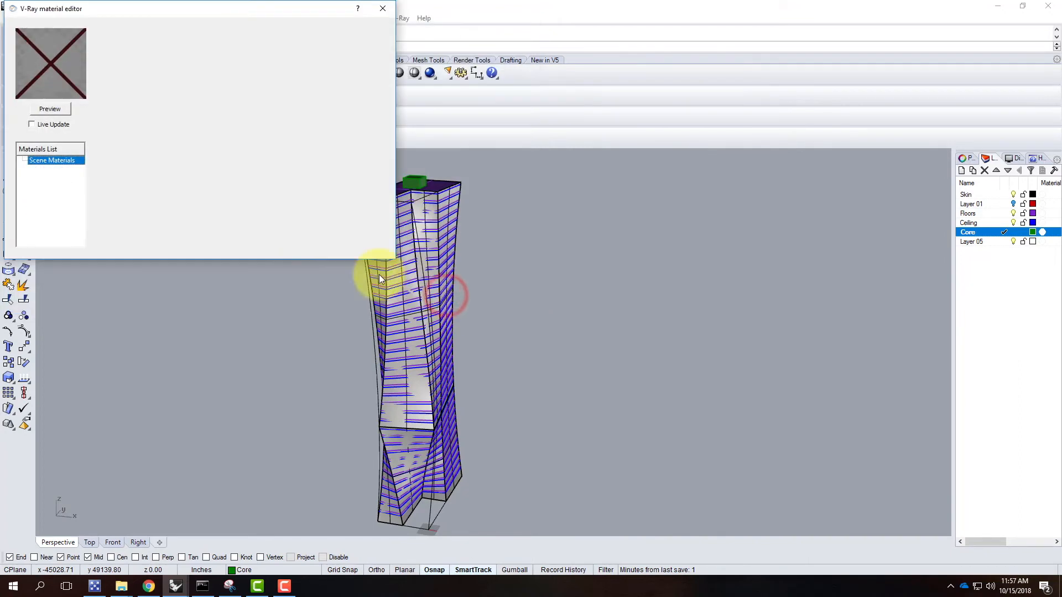
Apply the Concrete - Basic material to the Floors layer
left_click(58, 170)
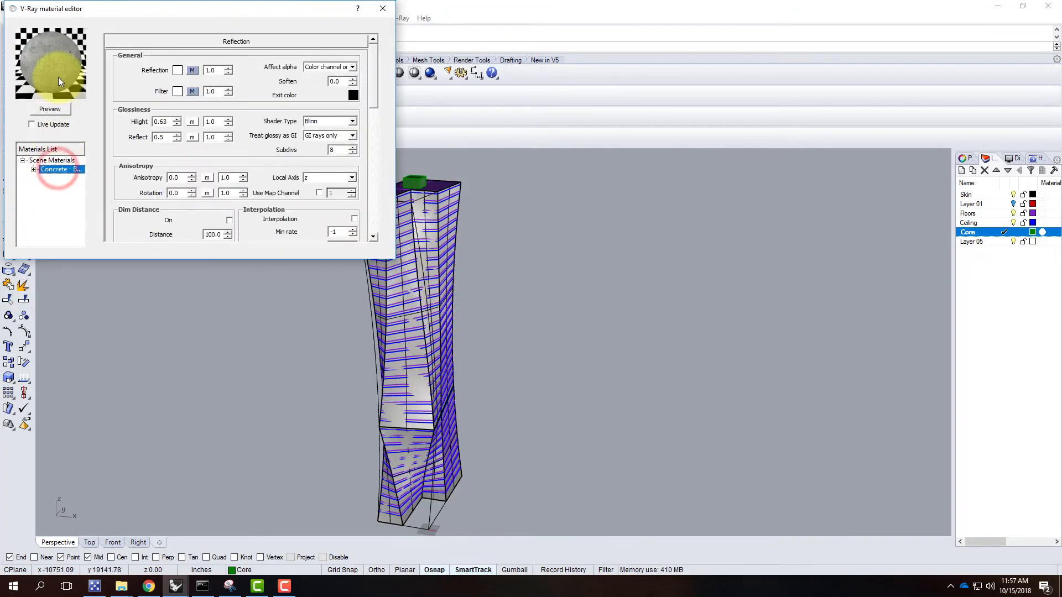
right_click(64, 168)
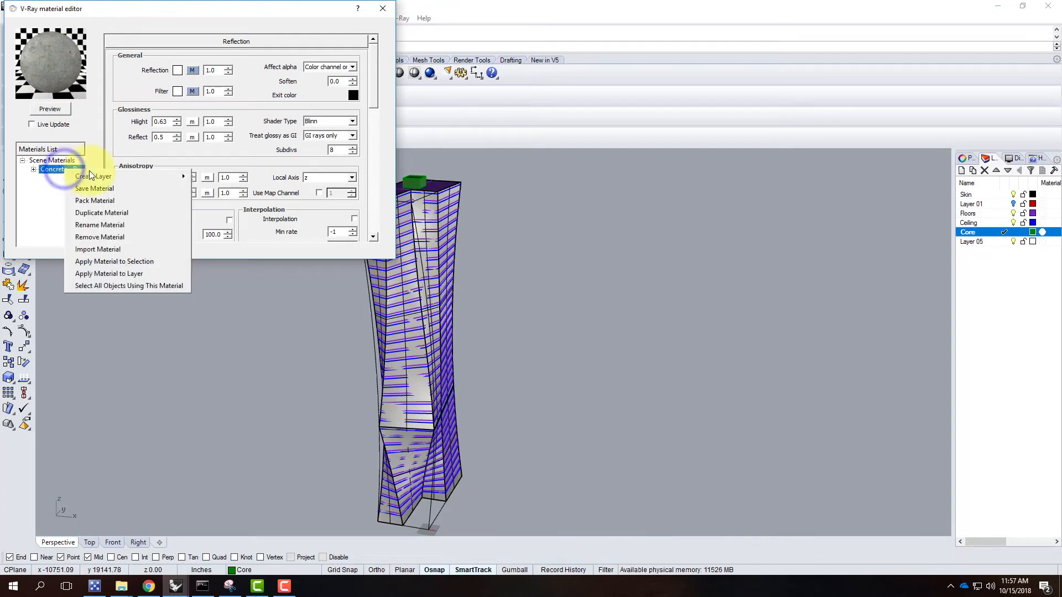
left_click(129, 273)
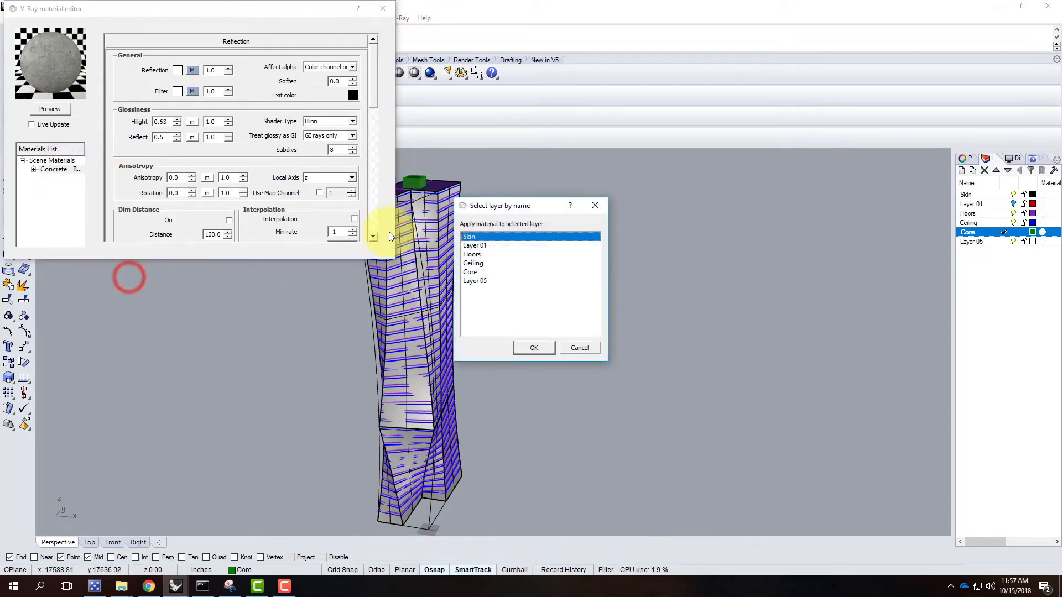
left_click(471, 254)
left_click(543, 346)
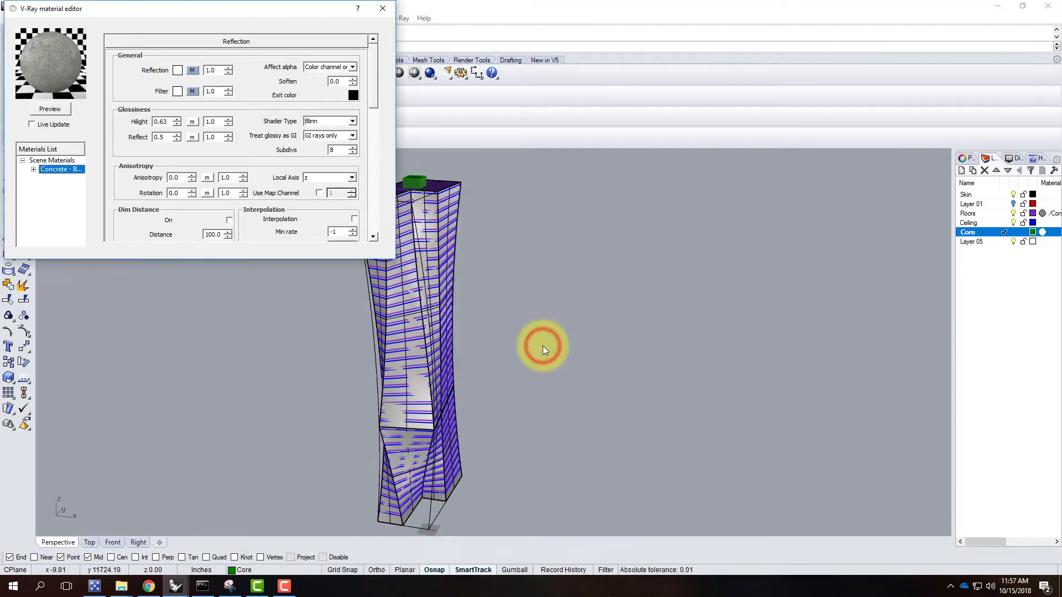
Load Textured Sheetrock - White.vismat into the scene materials from the Interior Wall folder of V-Ray Materials
right_click(57, 161)
left_click(102, 177)
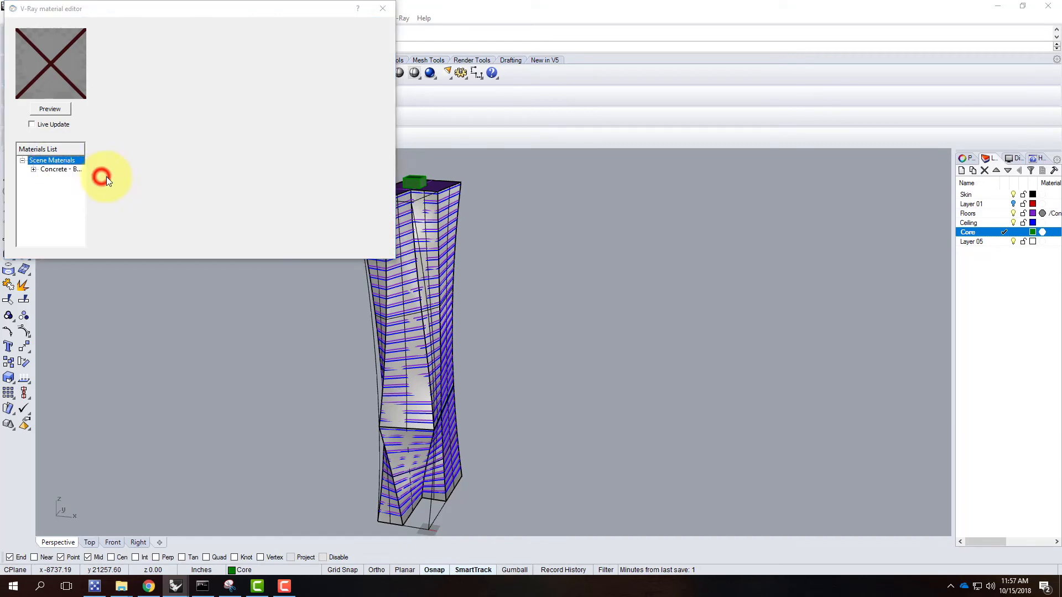
left_click(186, 45)
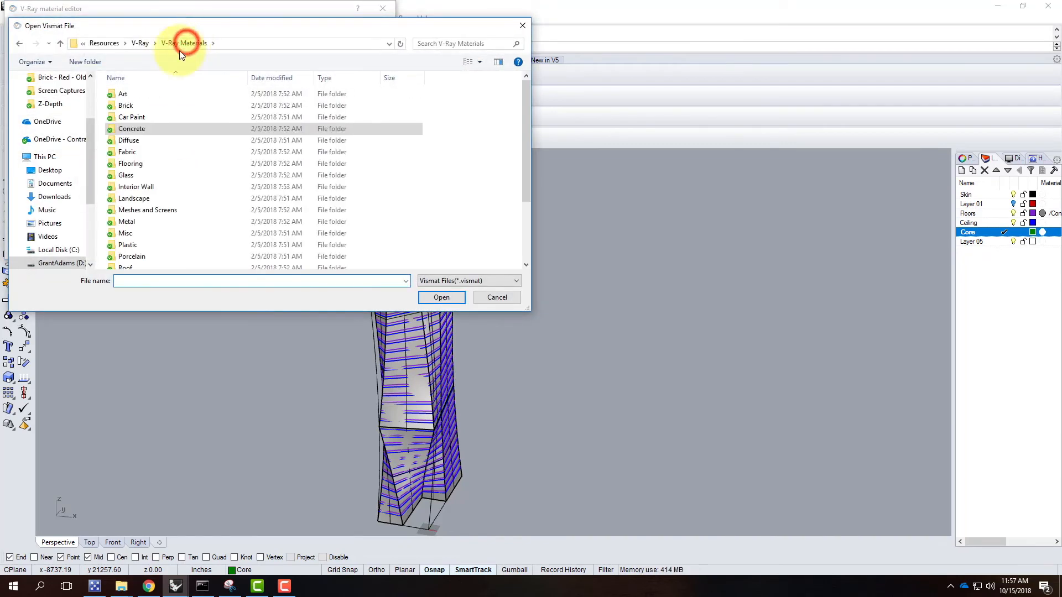
scroll(221, 260, "down", 3)
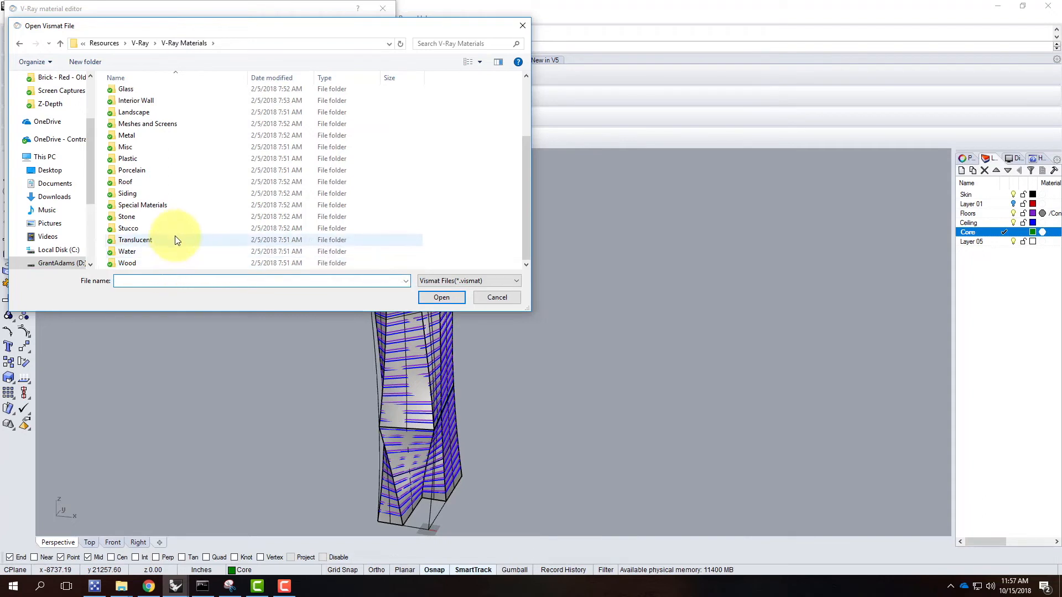
double_click(144, 101)
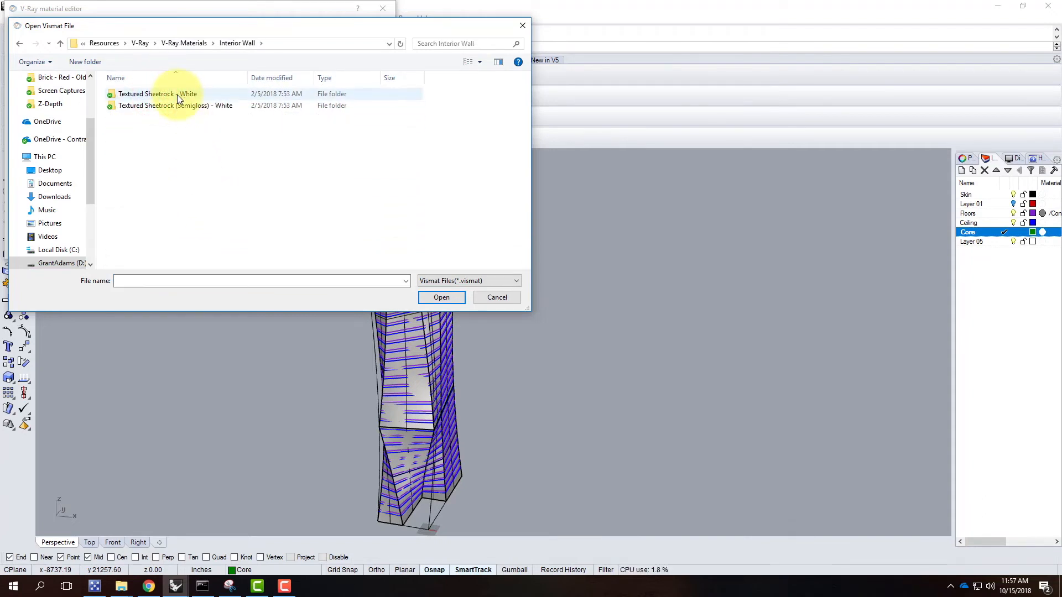
double_click(177, 95)
double_click(166, 94)
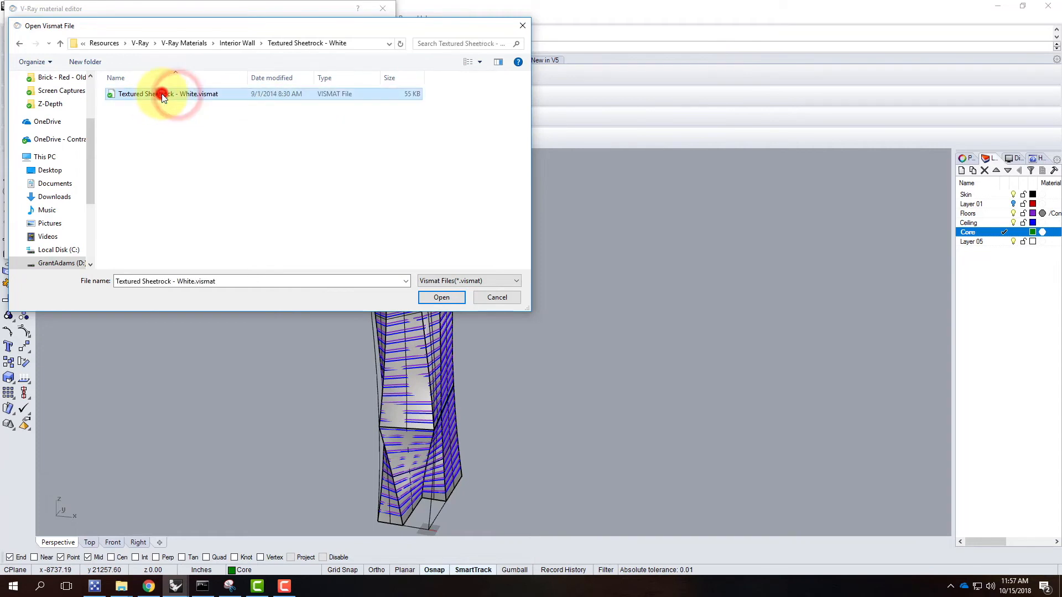
Apply the Textured Sheetrock - White material to the Ceiling layer
left_click(64, 178)
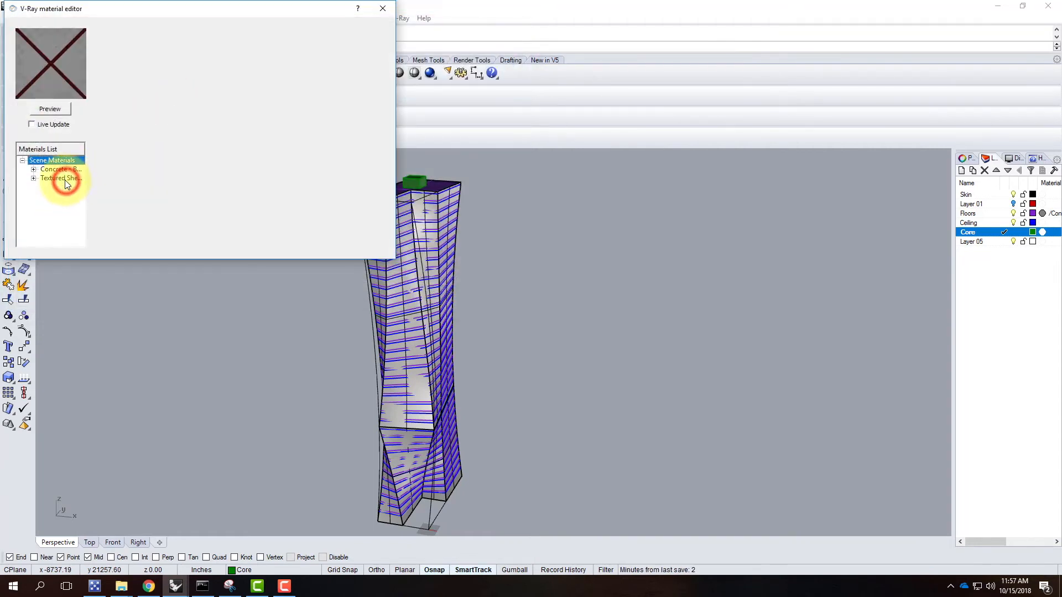
right_click(65, 178)
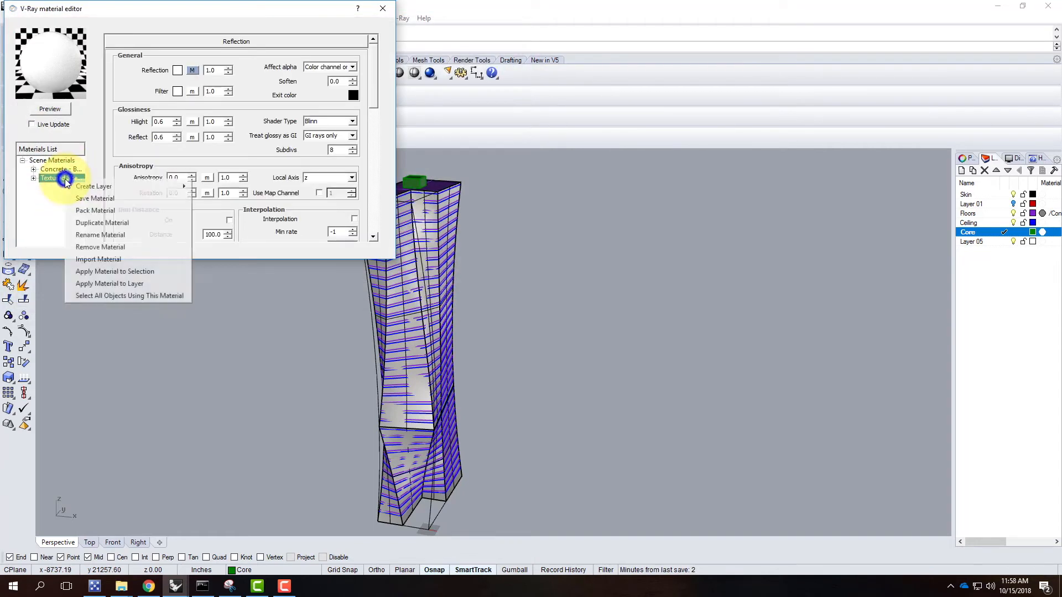
left_click(143, 283)
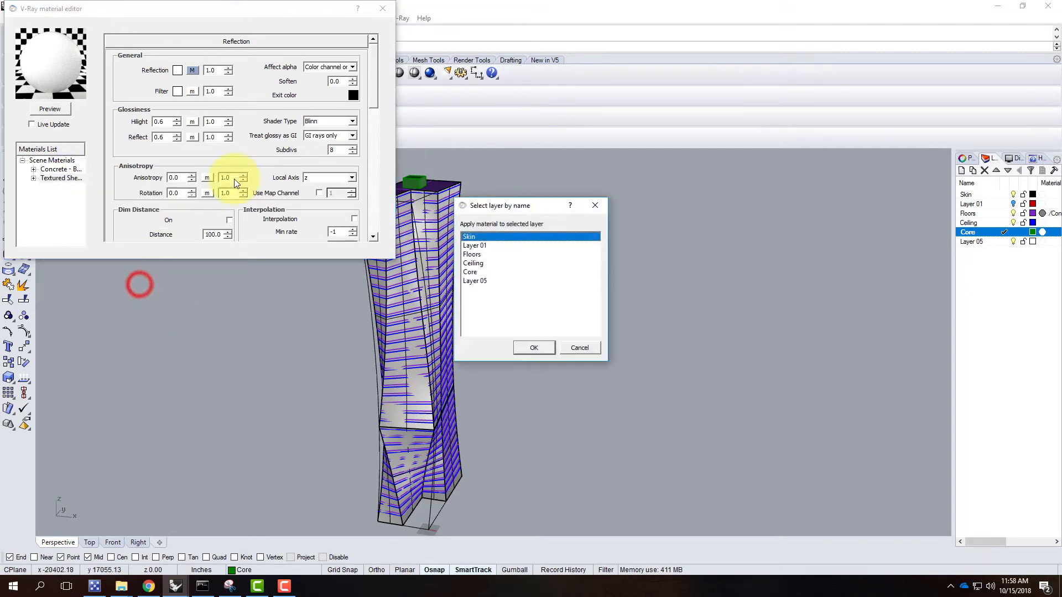
left_click(478, 262)
left_click(534, 347)
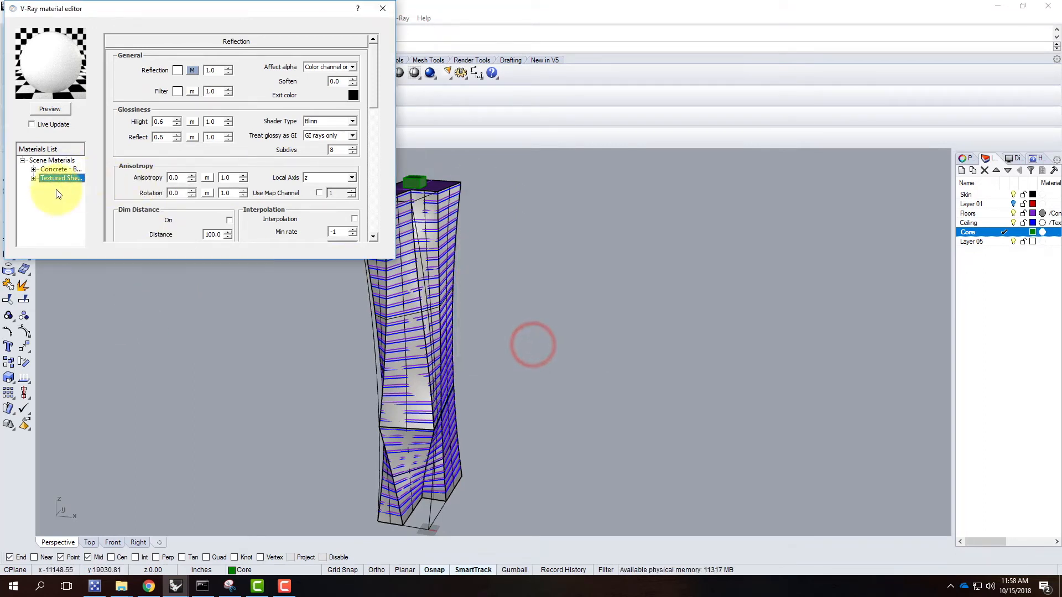
Collapse the sheetrock material's Reflection settings and reapply the material to the Ceiling layer
left_click(219, 42)
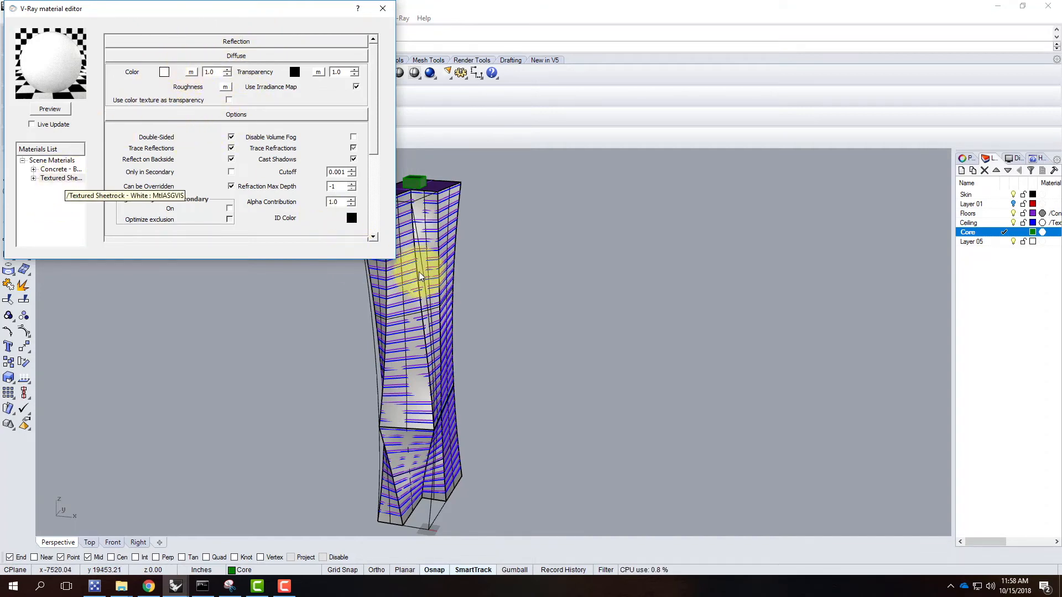
right_click(71, 180)
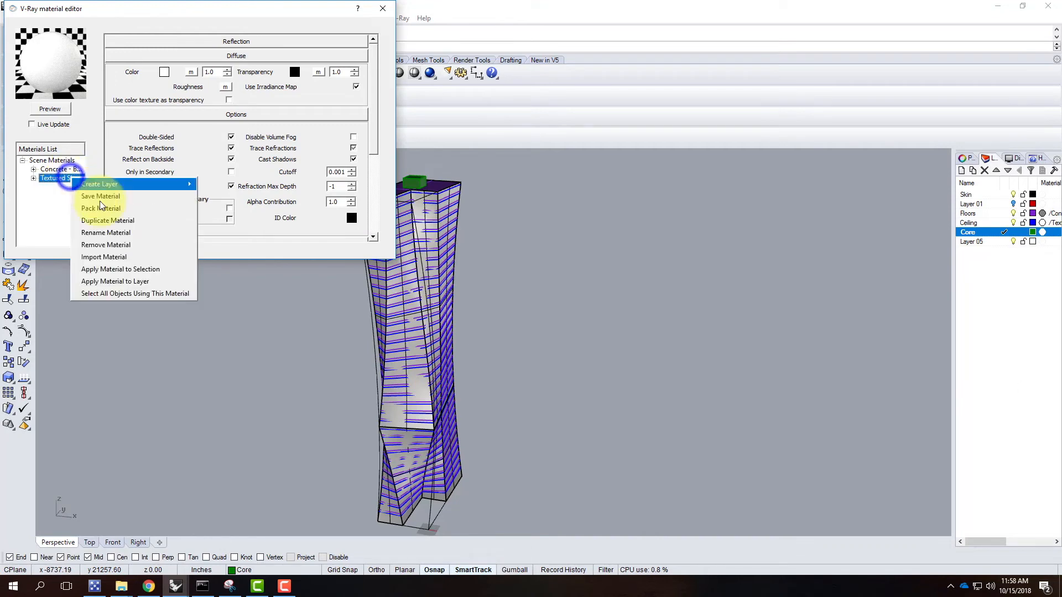
left_click(133, 288)
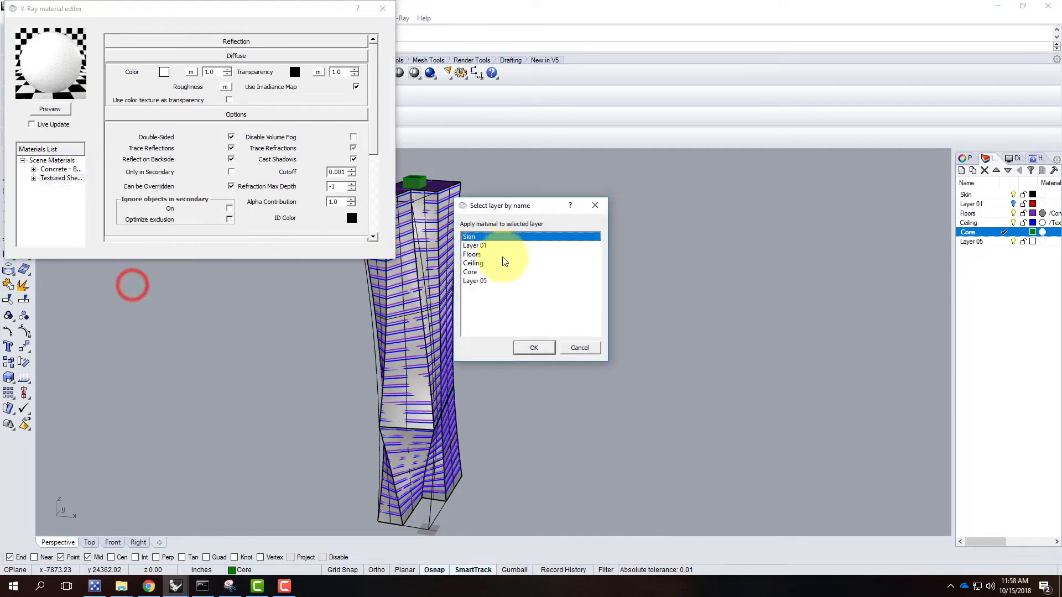
left_click(477, 271)
left_click(534, 348)
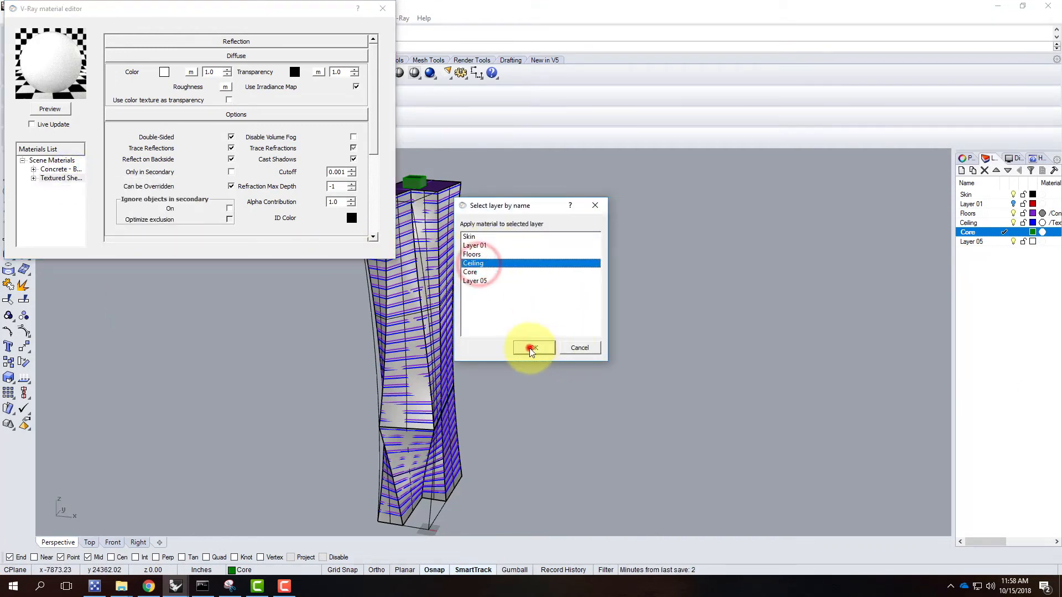
Load Glass - Skyscraper - Light.vismat into the scene materials from the Glass folder of V-Ray Materials
right_click(61, 162)
left_click(81, 183)
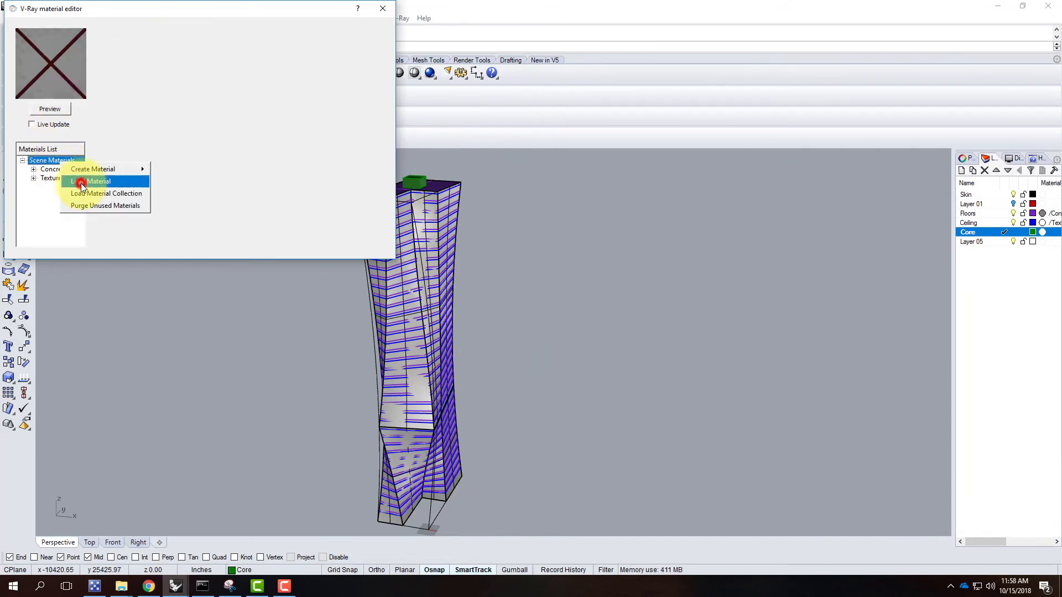
left_click(169, 43)
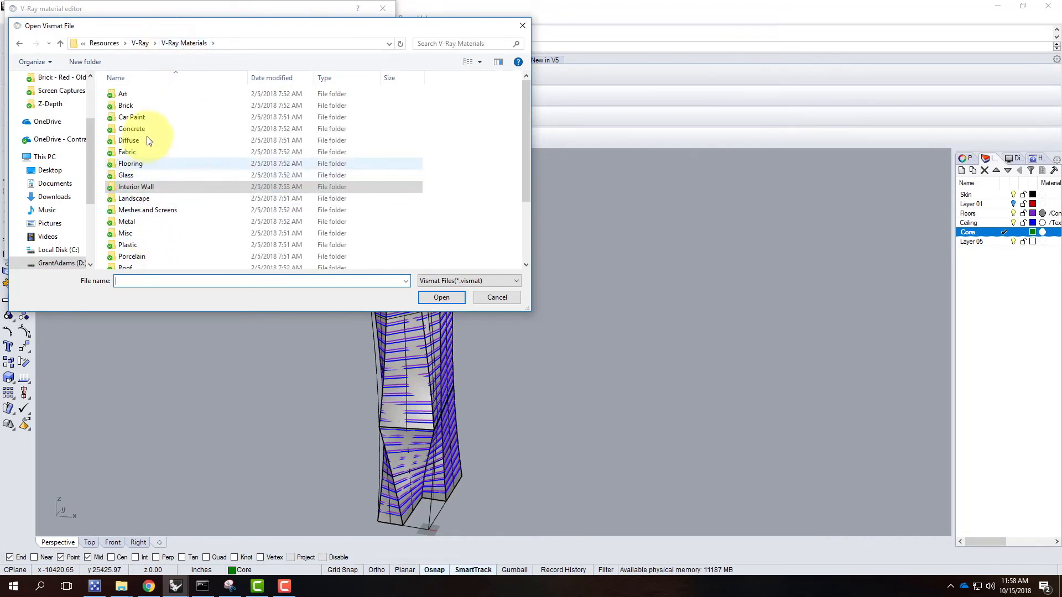
scroll(161, 237, "down", 3)
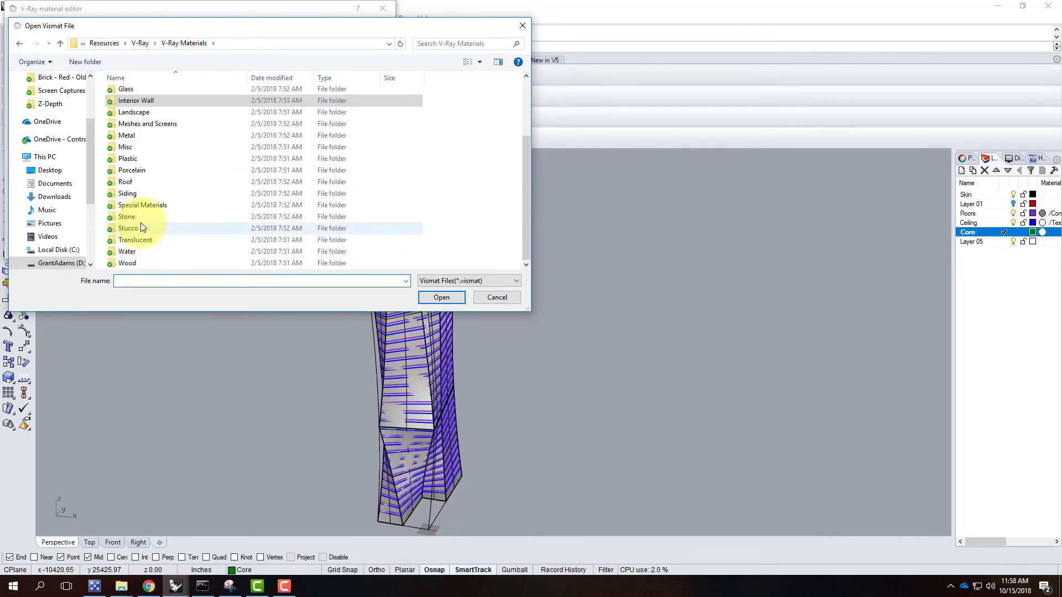
scroll(165, 256, "up", 3)
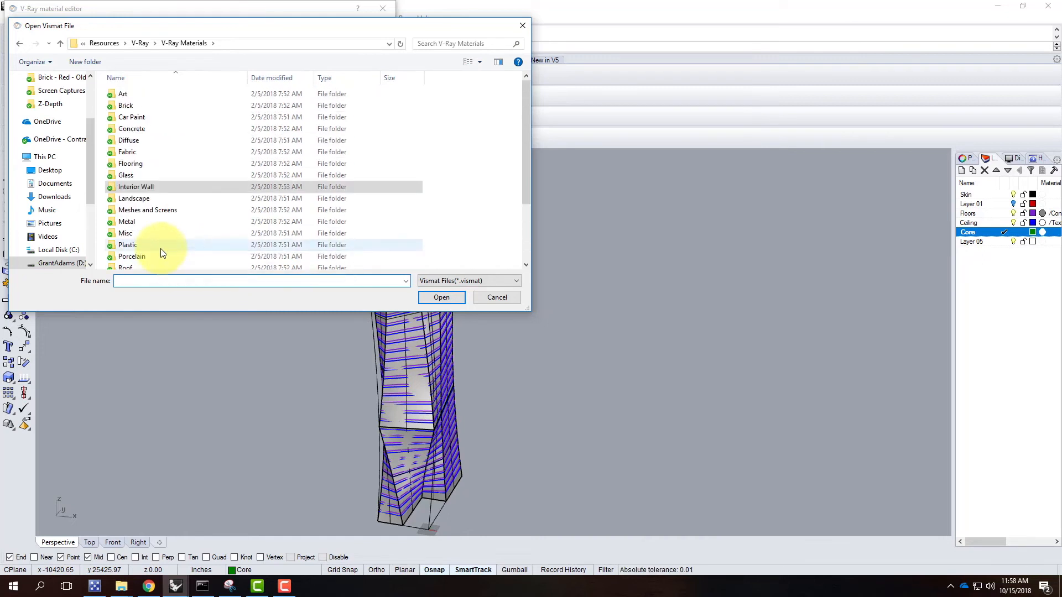
double_click(134, 175)
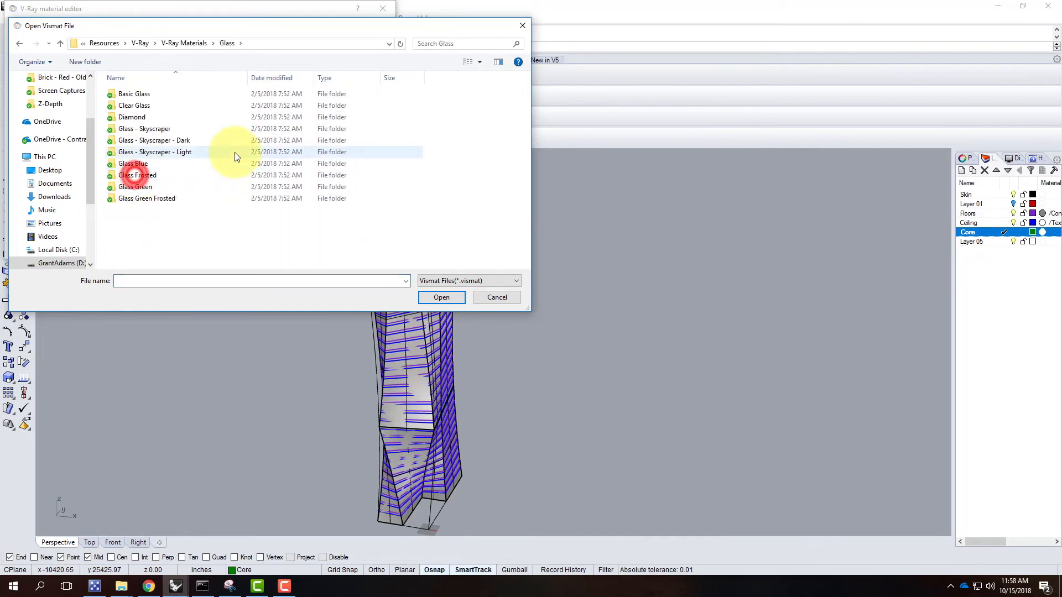
left_click(179, 129)
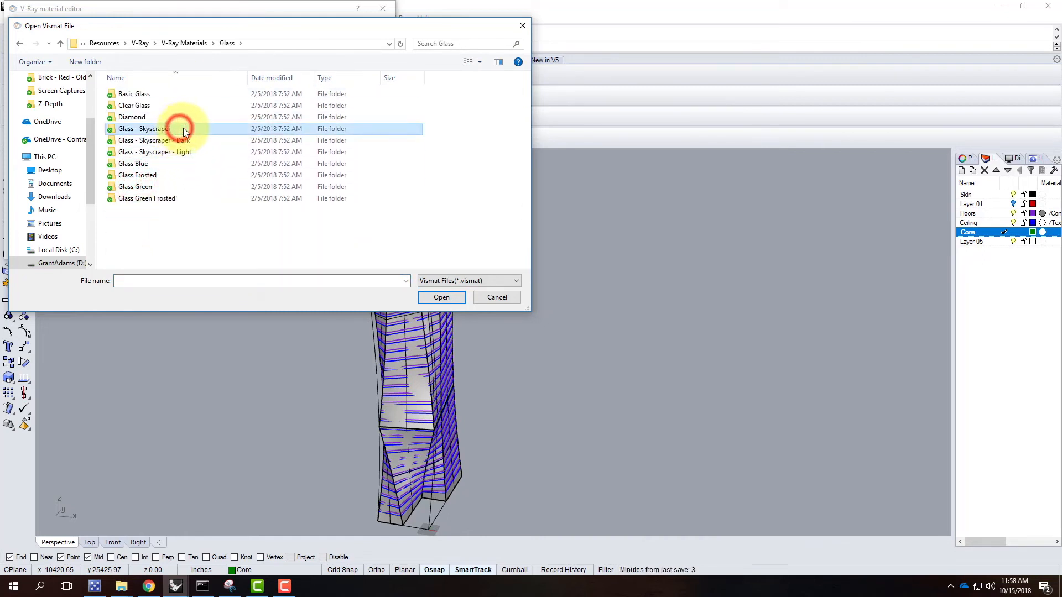
left_click(198, 140)
left_click(197, 152)
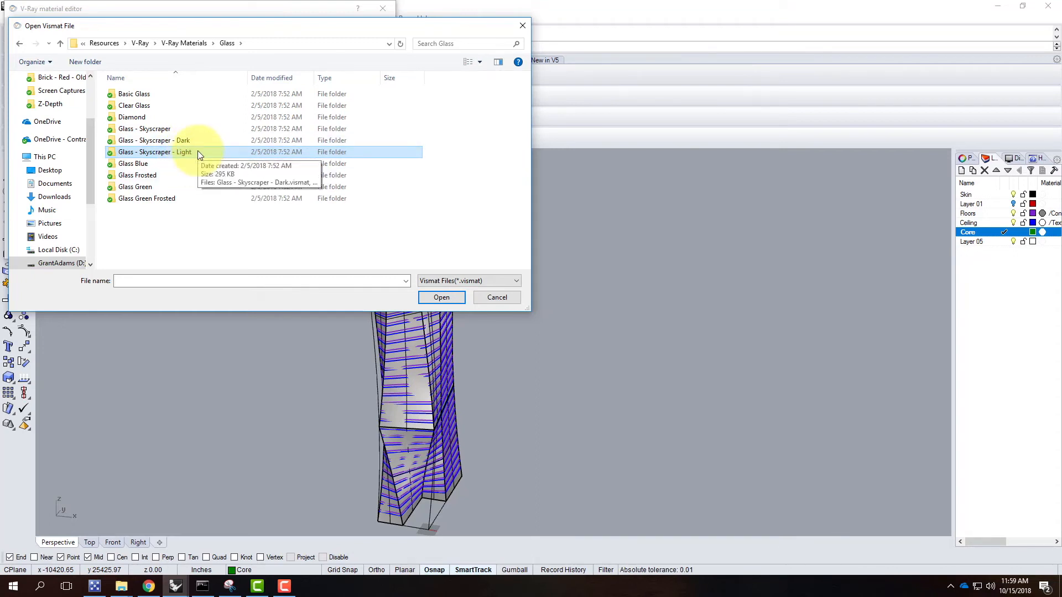
left_click(183, 151)
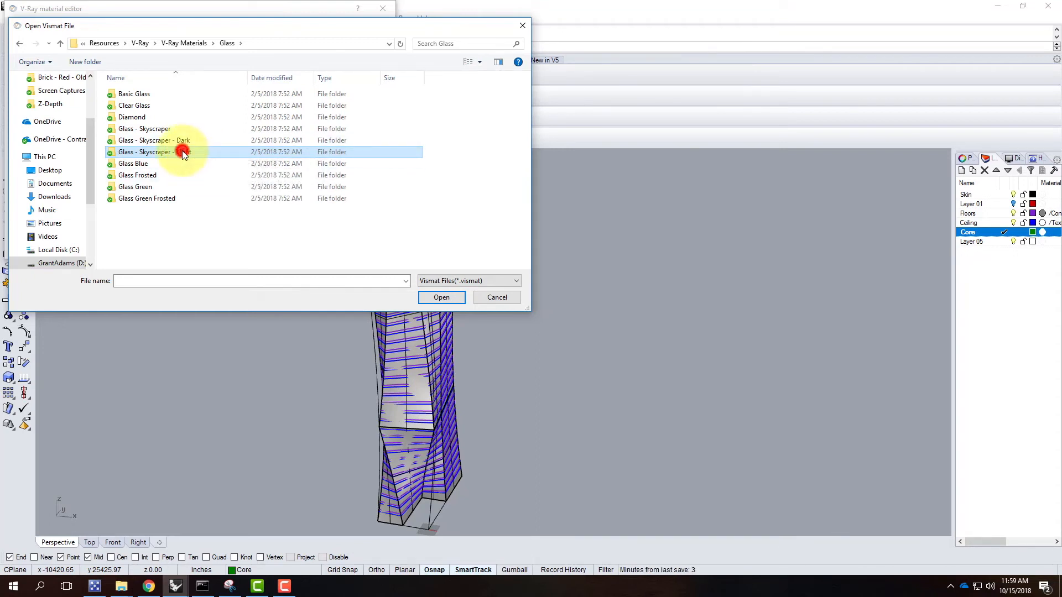
double_click(183, 151)
left_click(192, 106)
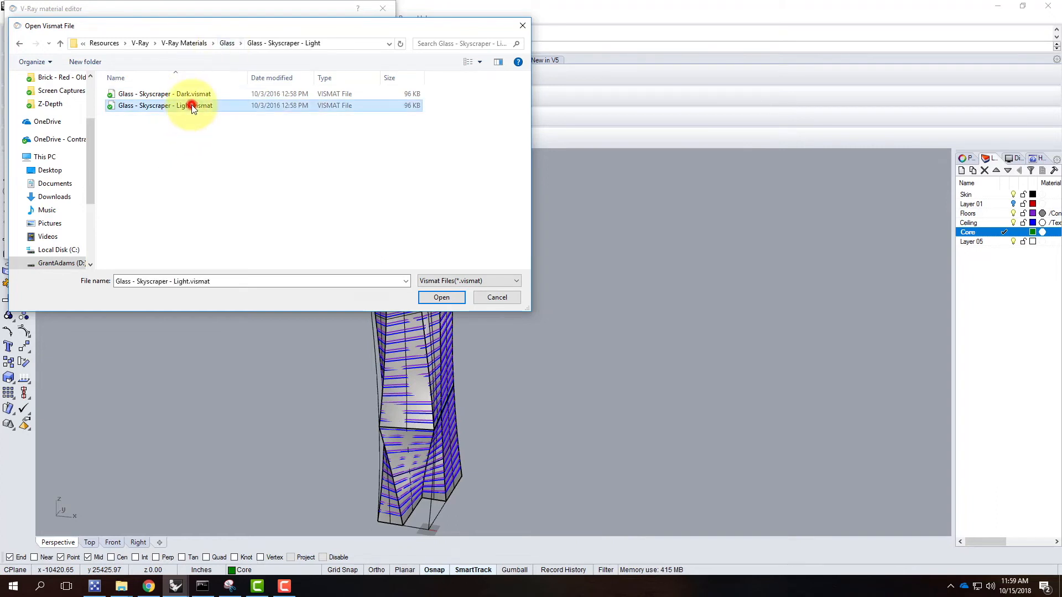
left_click(442, 298)
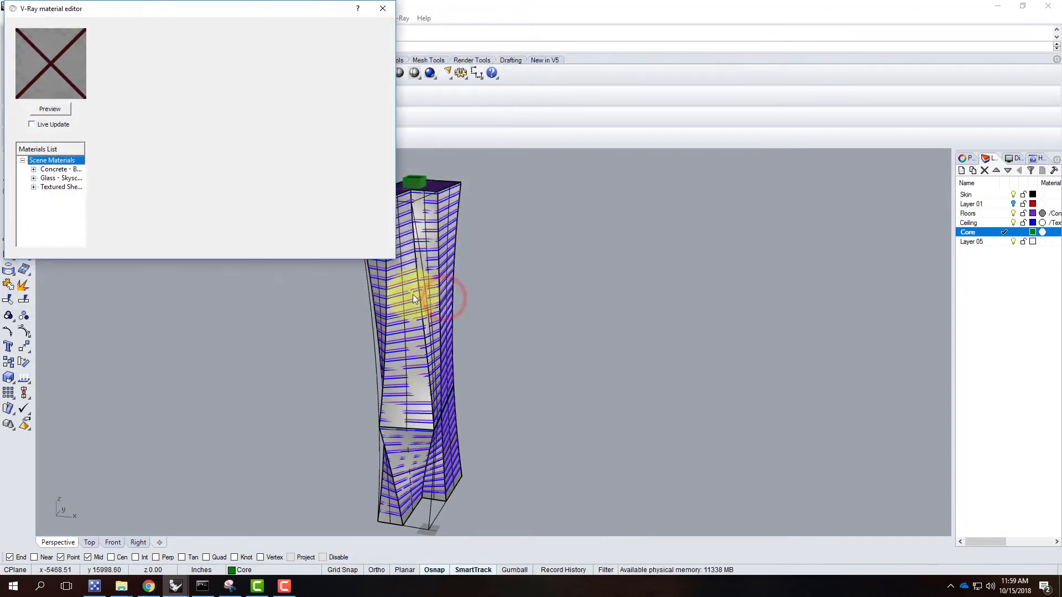
Preview the Glass - Skyscraper - Light material, apply it to the Skin layer and close the material editor
left_click(57, 178)
left_click(50, 109)
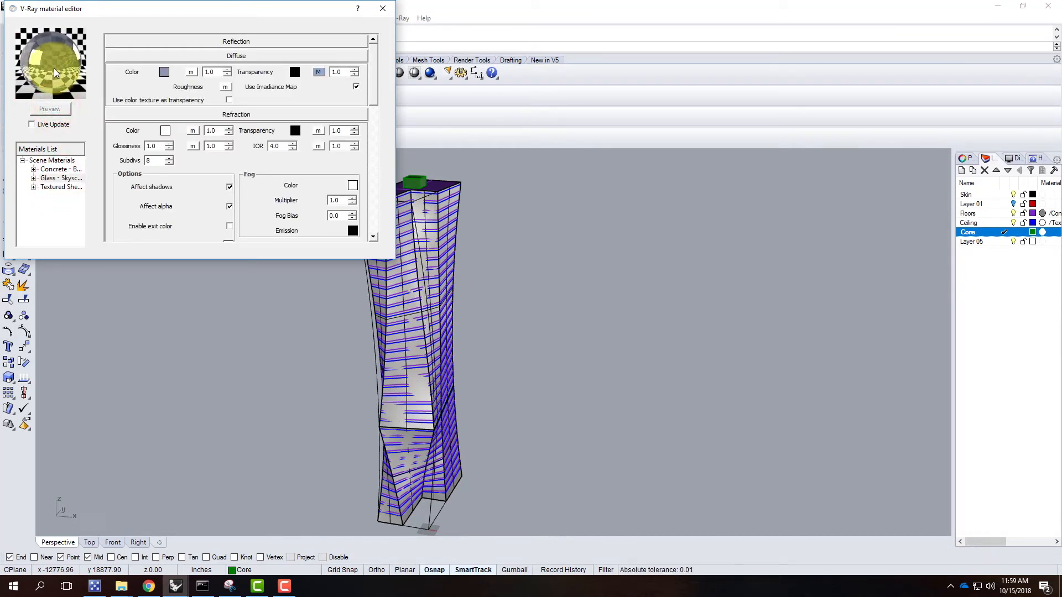
right_click(61, 179)
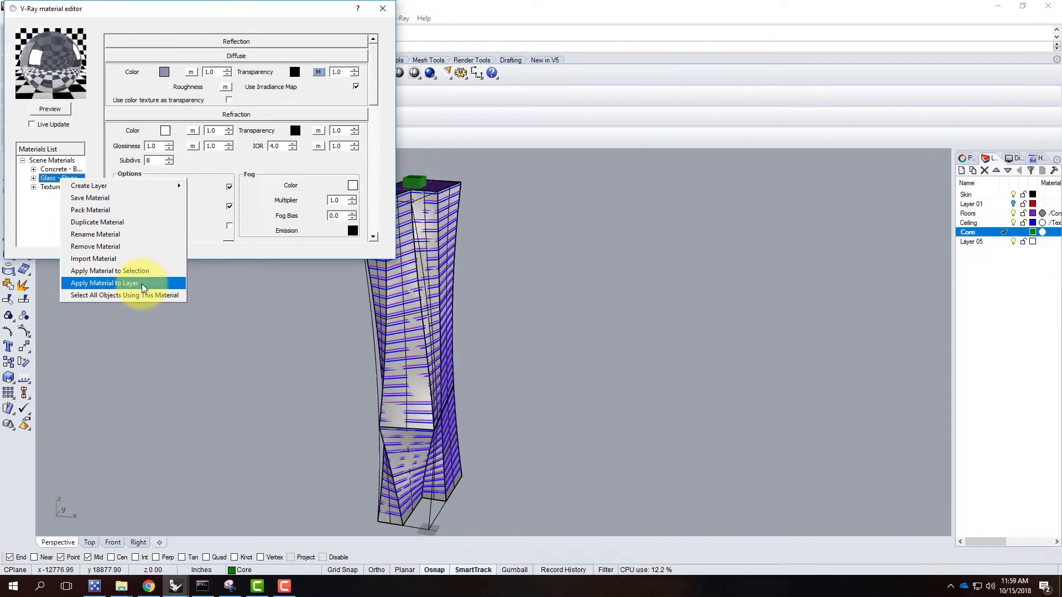
left_click(119, 285)
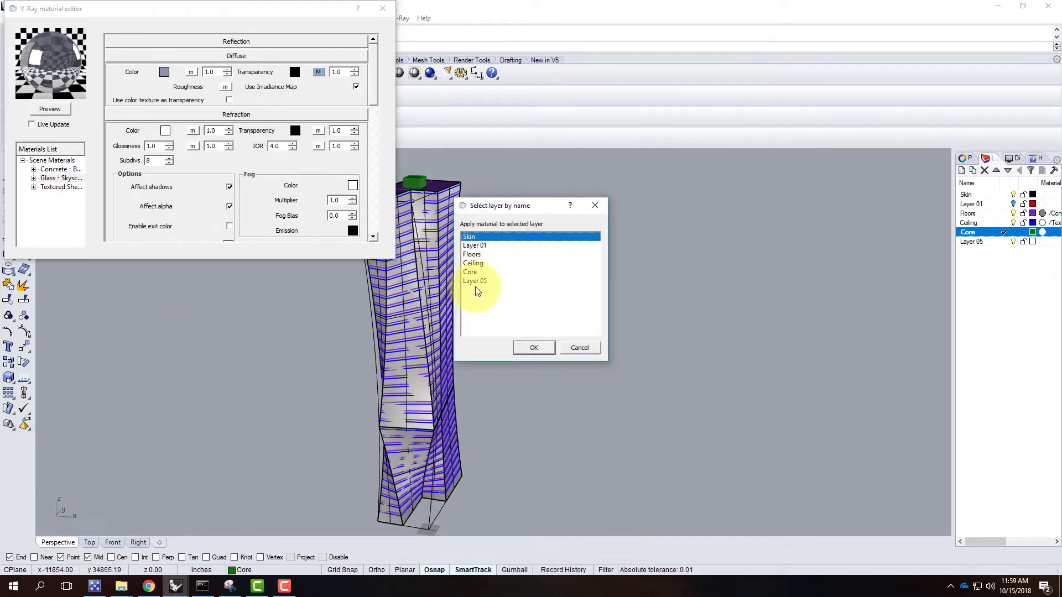
left_click(539, 348)
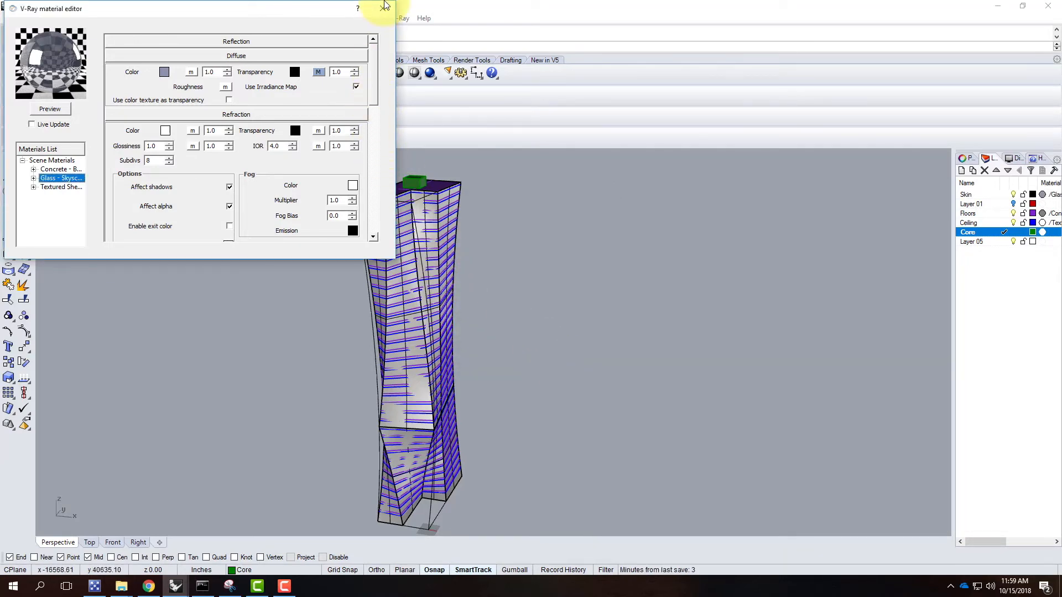
left_click(384, 9)
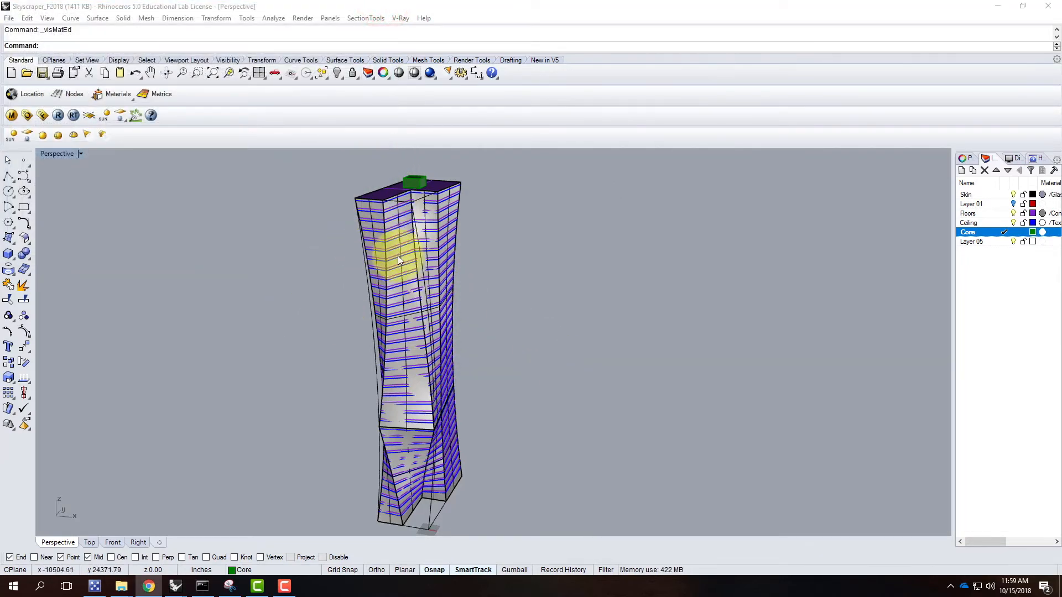
Assign the core extrusion protruding from the tower's roof to the Core layer
scroll(412, 182, "up", 3)
left_click(414, 185)
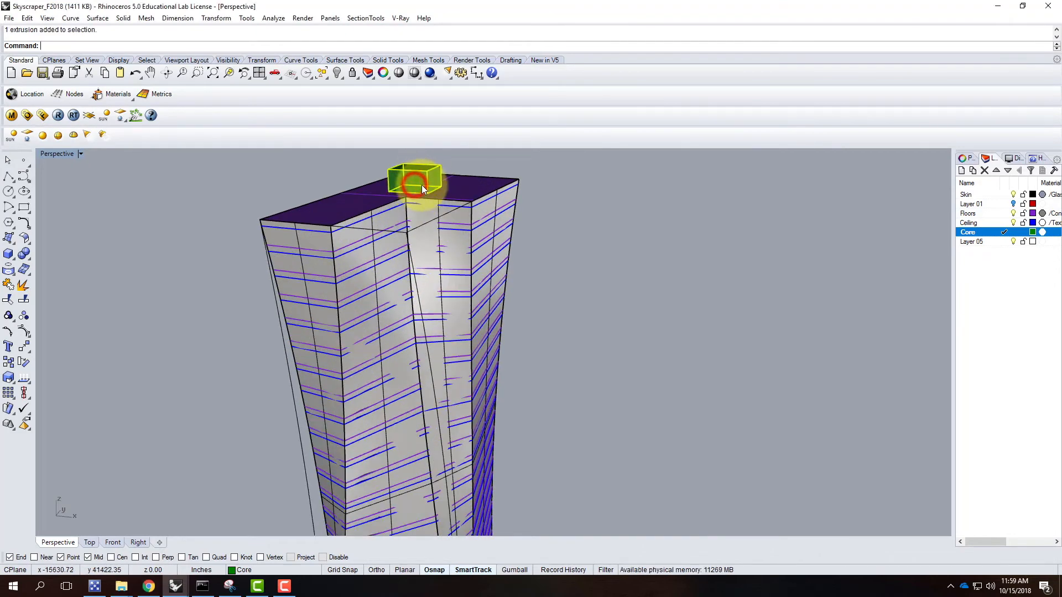
right_click(981, 236)
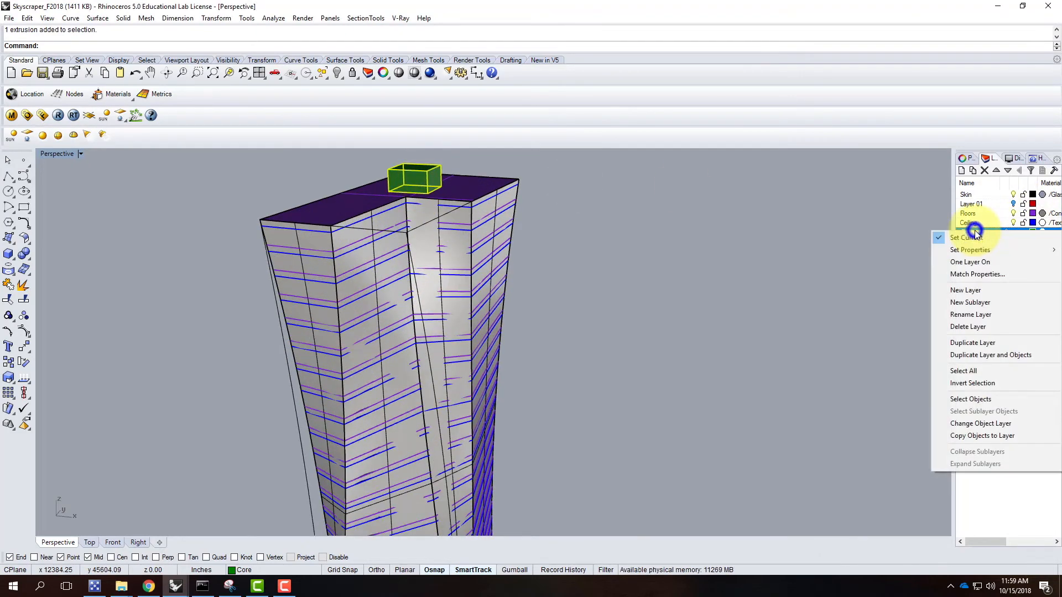
left_click(1001, 424)
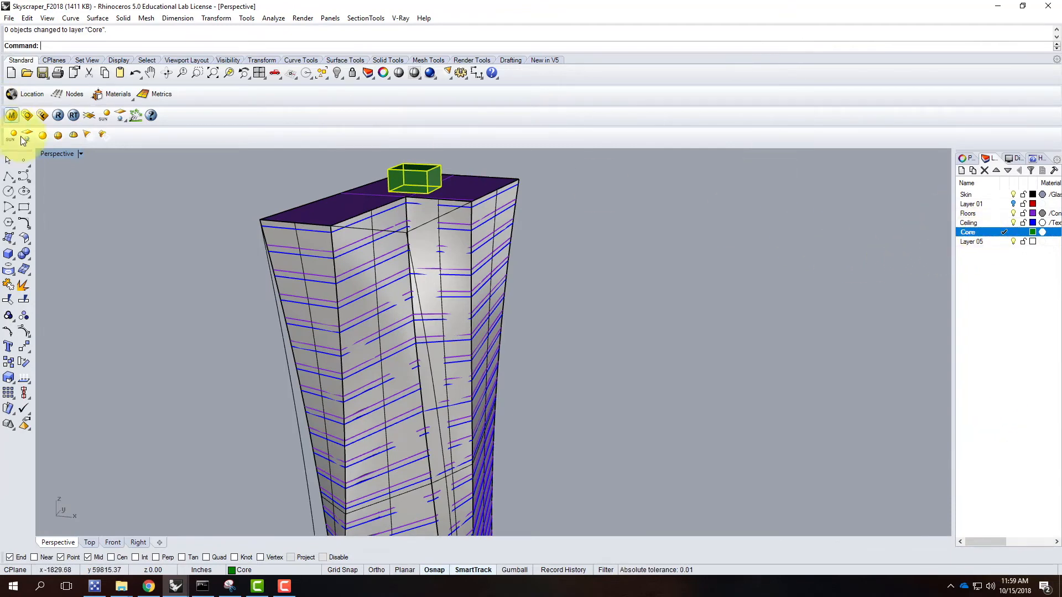
Load the Concrete - Horizontal Plywood material into the scene materials from the Concrete folder of V-Ray Materials
left_click(12, 117)
left_click(70, 175)
left_click(70, 161)
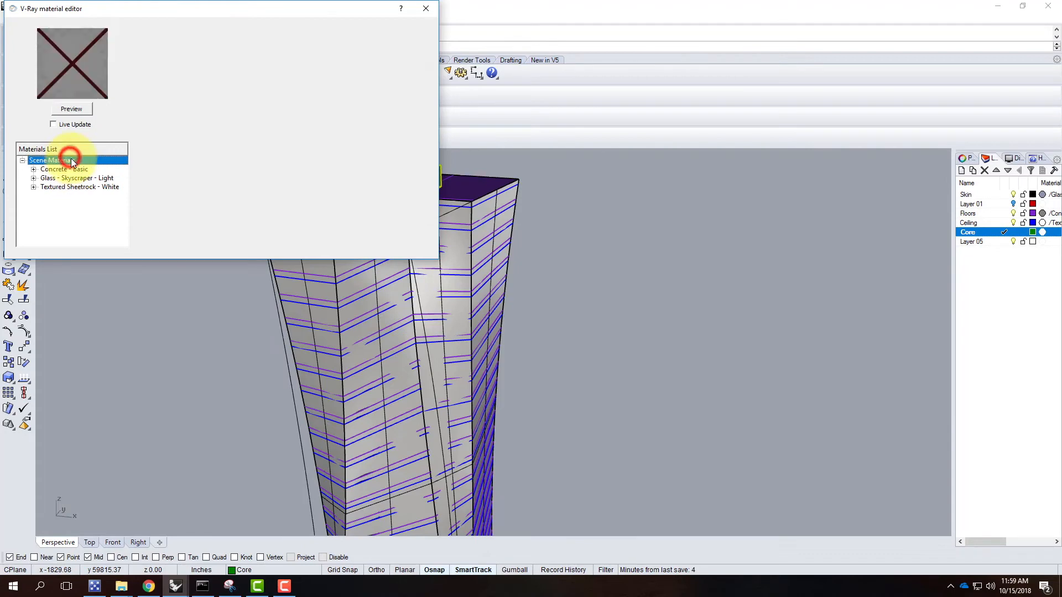
right_click(71, 161)
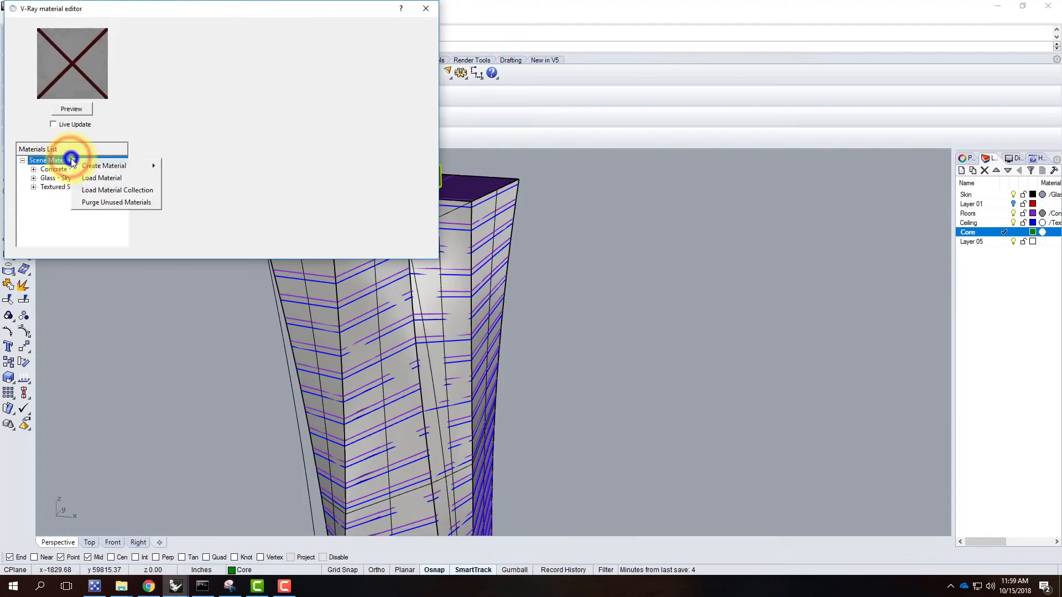
left_click(105, 179)
left_click(176, 43)
double_click(128, 129)
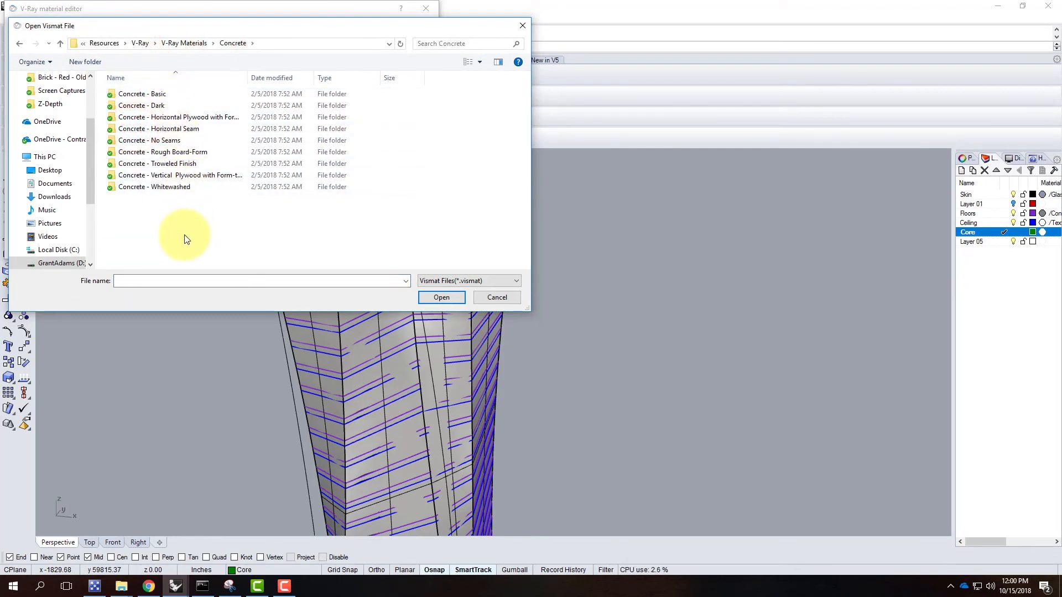
left_click(182, 118)
double_click(181, 118)
left_click(181, 96)
double_click(194, 97)
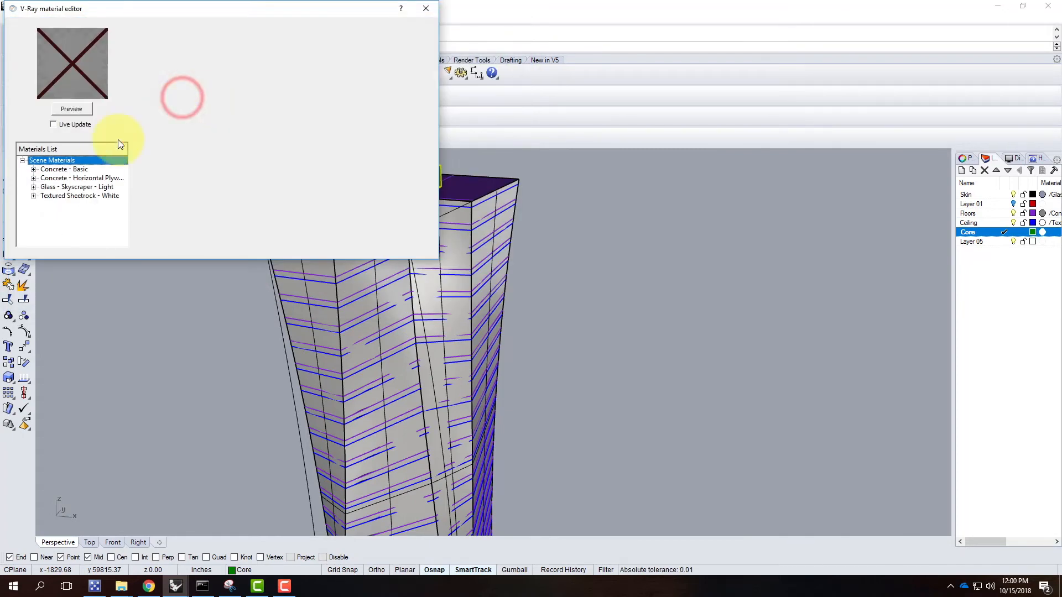
Apply the Concrete - Horizontal Plywood material to the Core layer, close the material editor and clear the selection
left_click(86, 179)
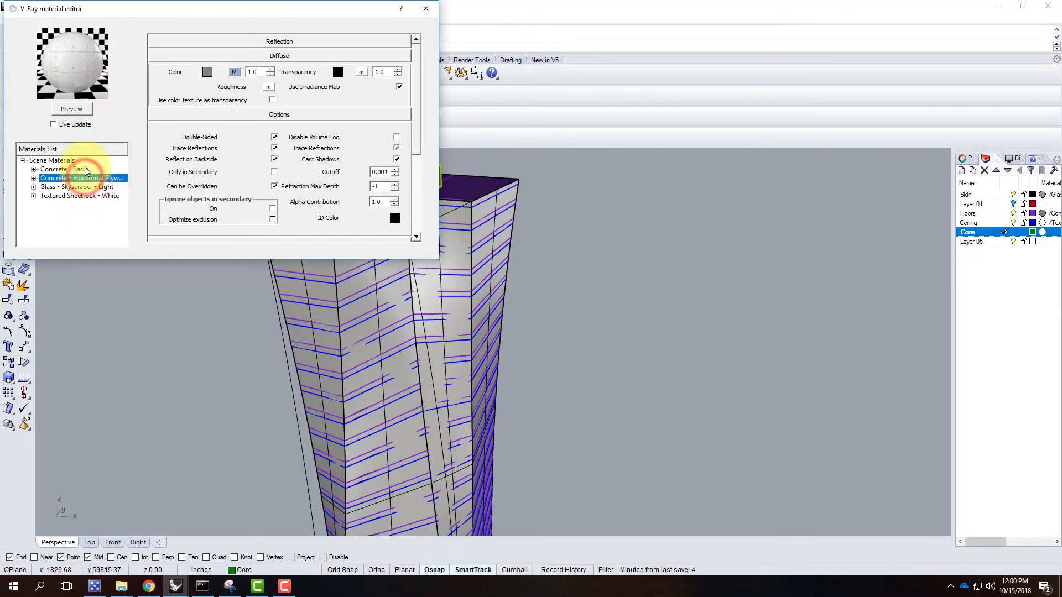
right_click(75, 178)
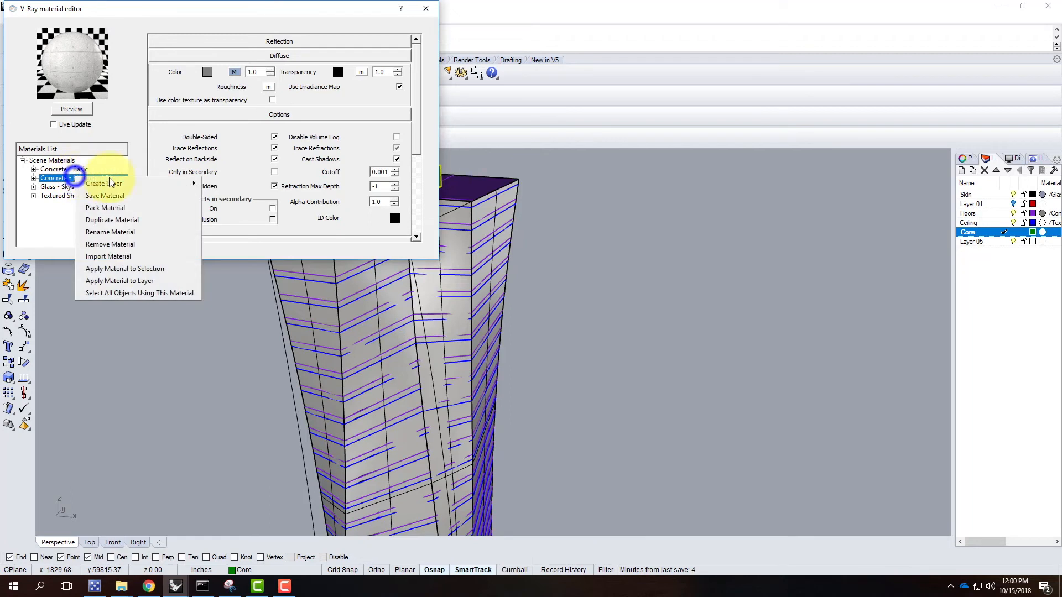
left_click(128, 281)
left_click(477, 272)
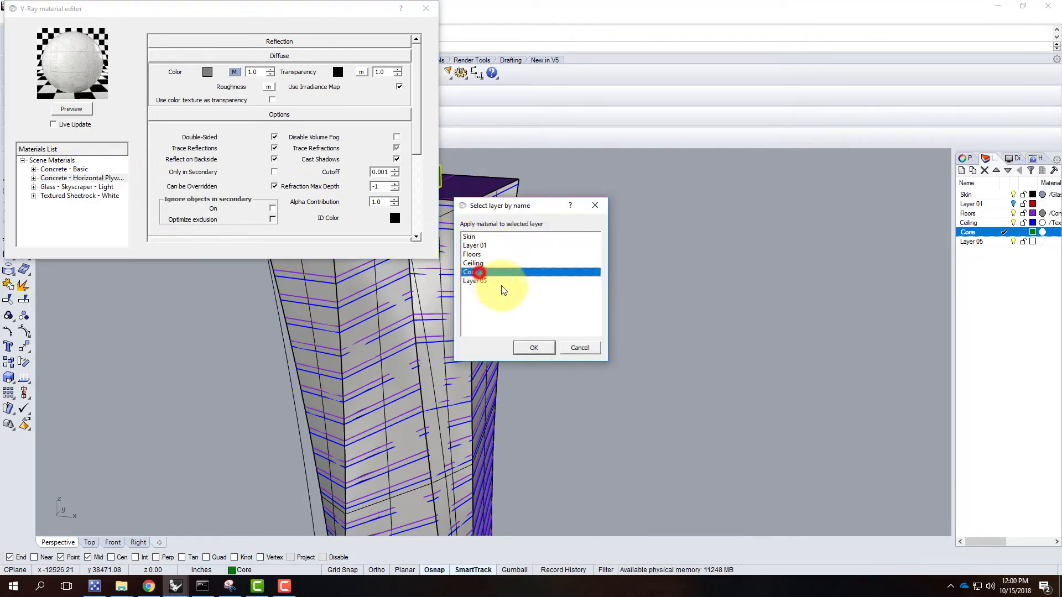
left_click(541, 349)
left_click(426, 8)
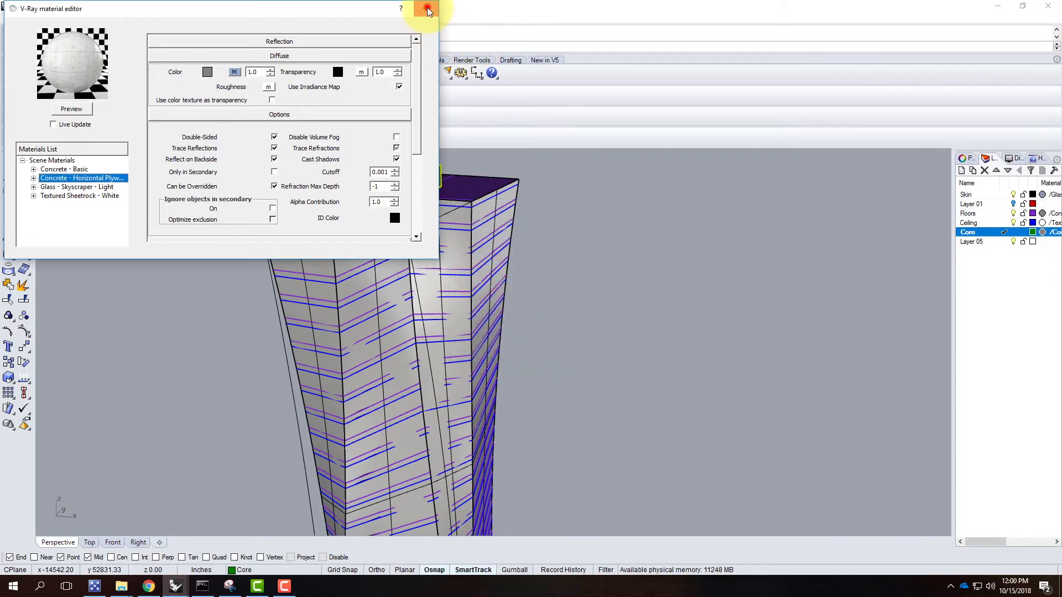
left_click(595, 290)
Examine the tower from outside and inside, checking the skin, floors, ceilings and core
scroll(268, 270, "down", 8)
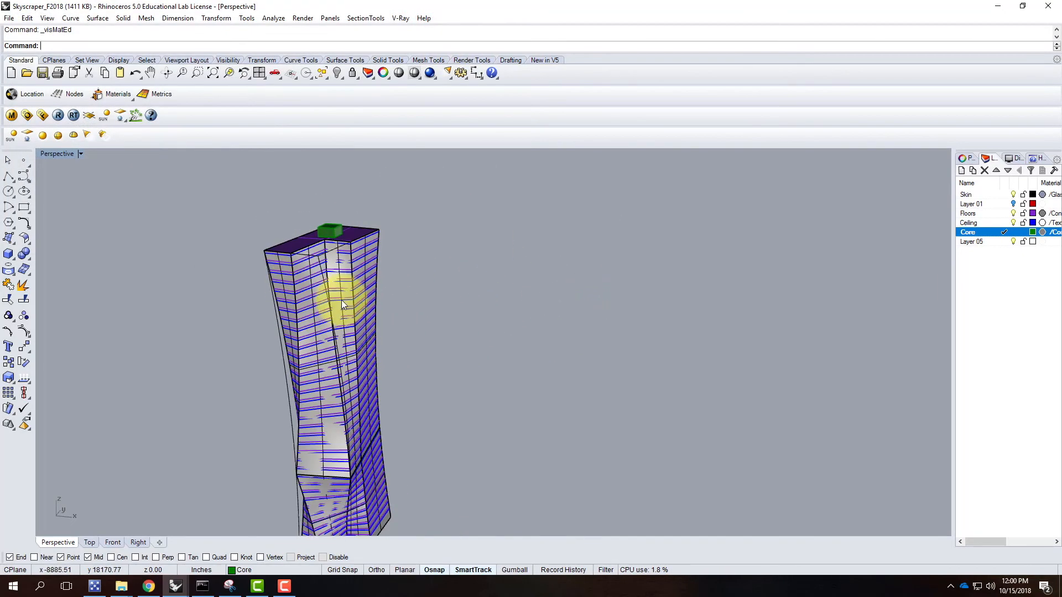
scroll(369, 263, "down", 6)
scroll(330, 298, "up", 5)
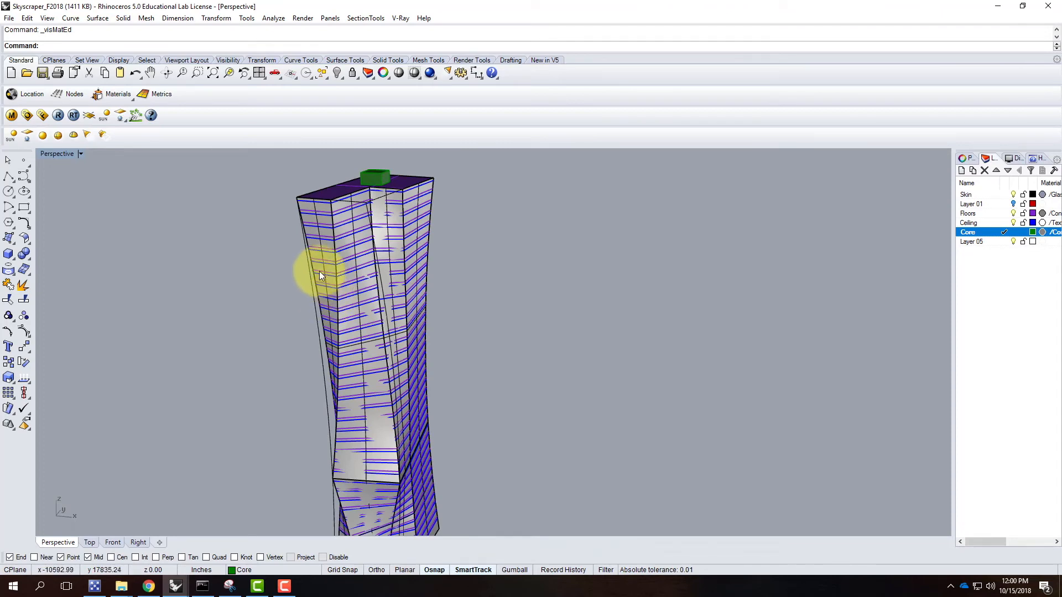
right_click_drag(325, 187, 354, 198)
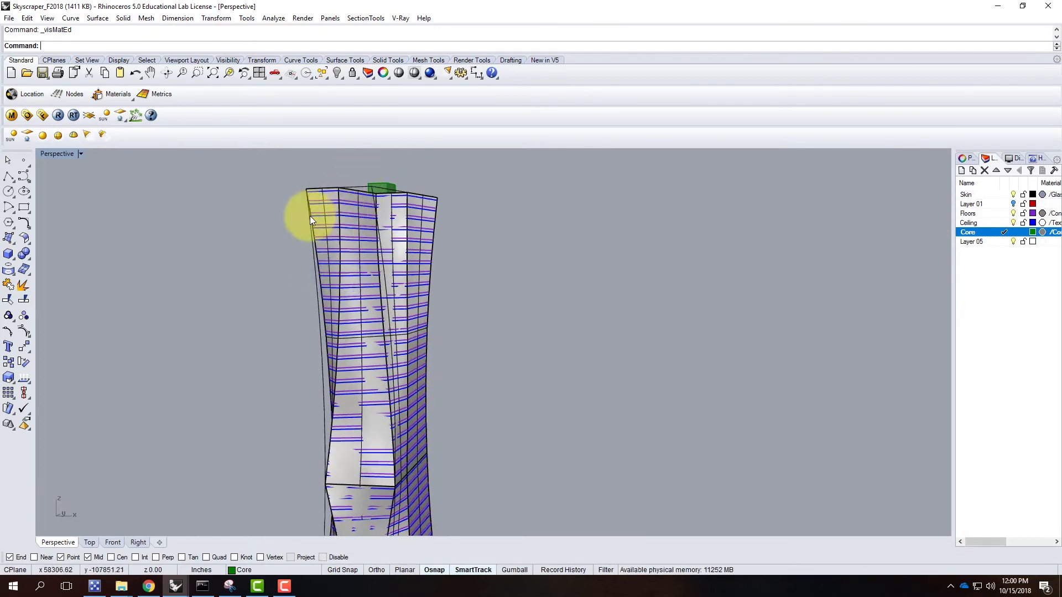
scroll(358, 233, "up", 6)
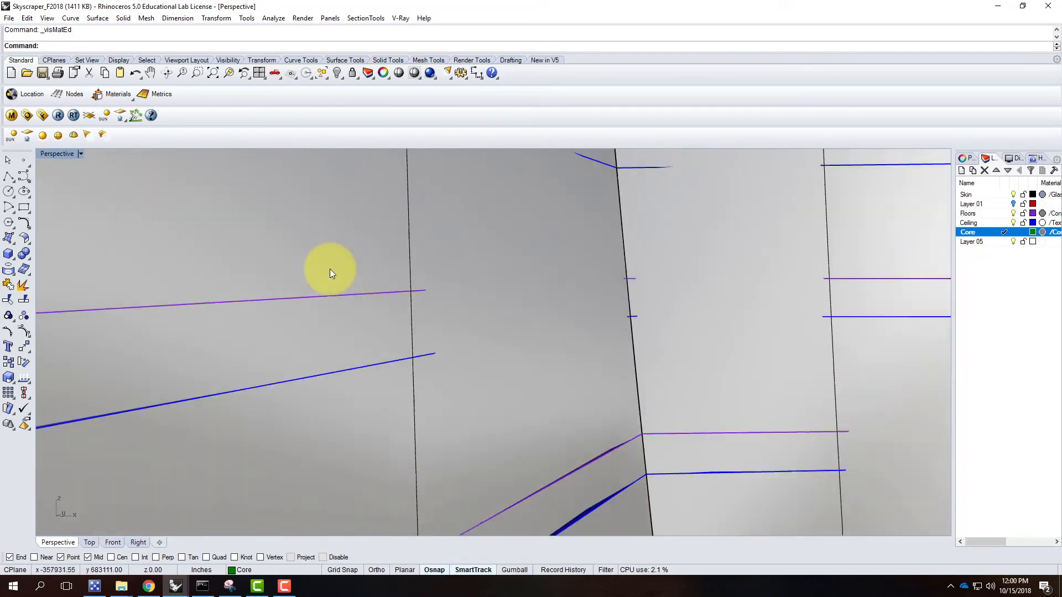
scroll(330, 269, "up", 4)
right_click_drag(319, 286, 372, 284)
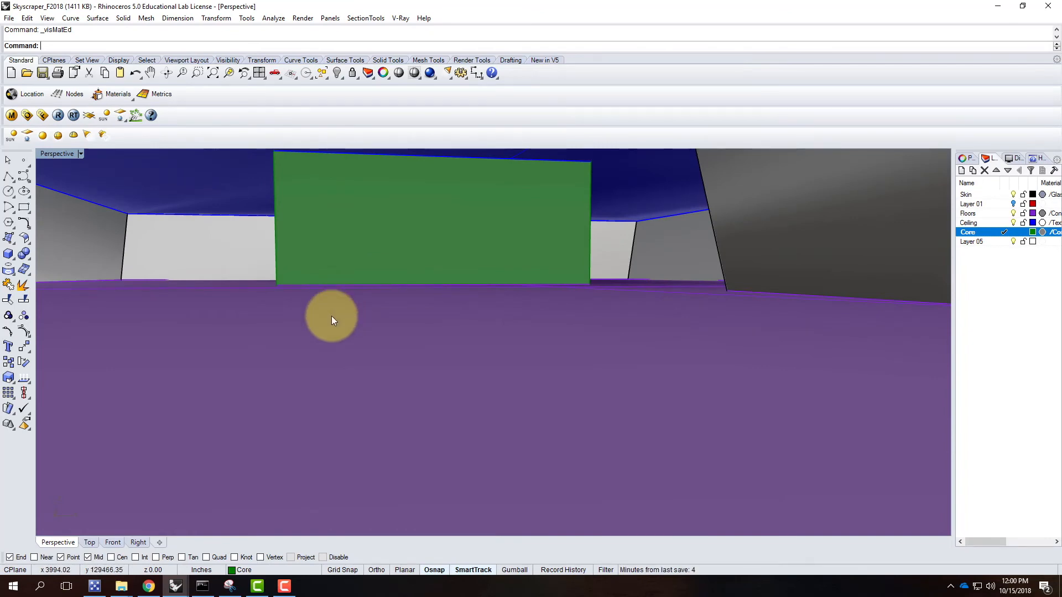
scroll(330, 316, "down", 10)
right_click_drag(405, 336, 371, 328)
scroll(510, 226, "down", 3)
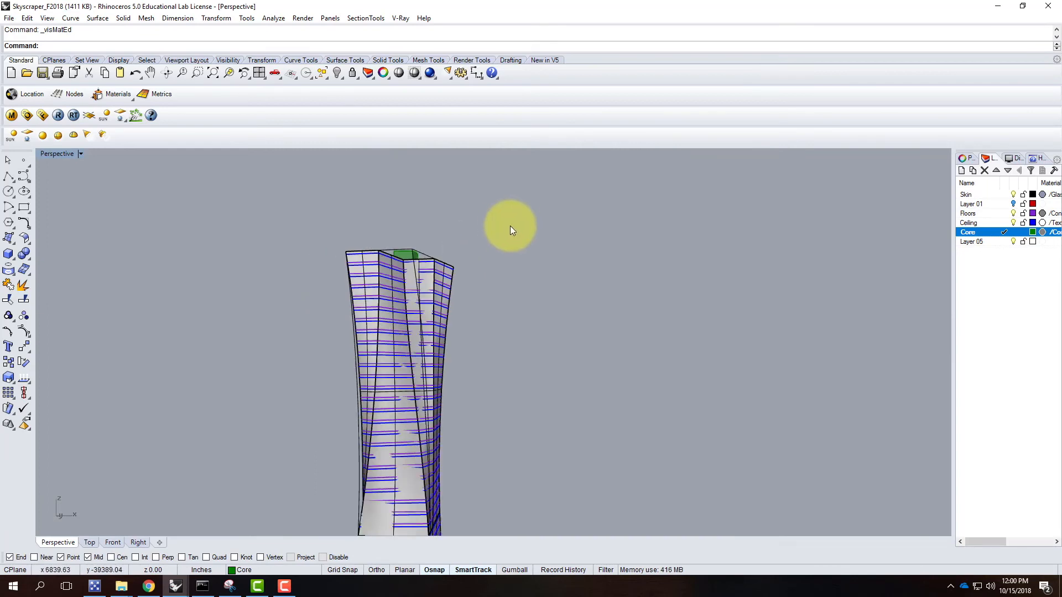
Switch the Perspective viewport to the Rendered display mode
scroll(433, 389, "up", 5)
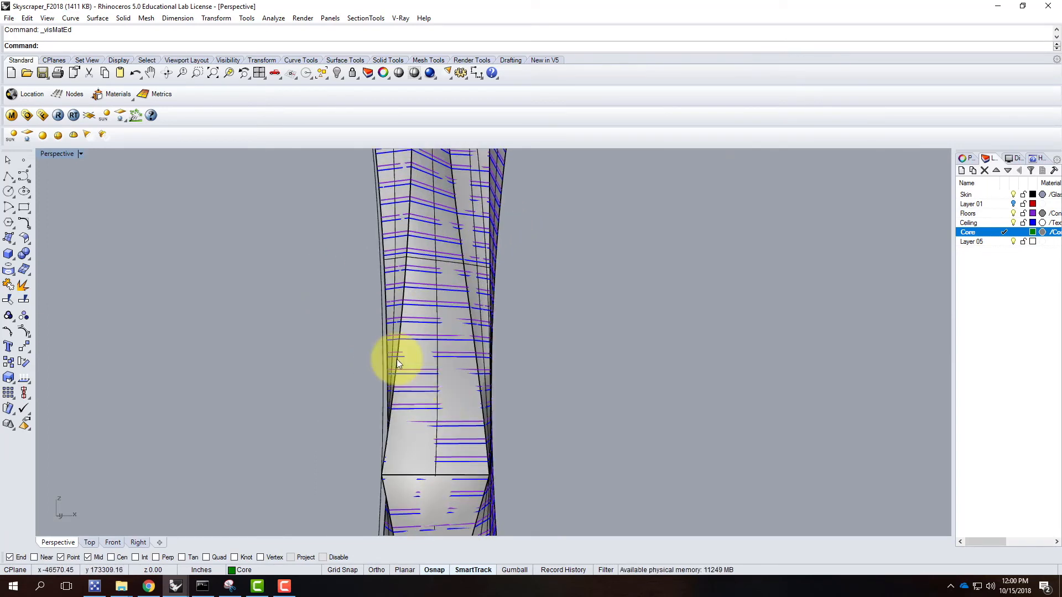
left_click(80, 154)
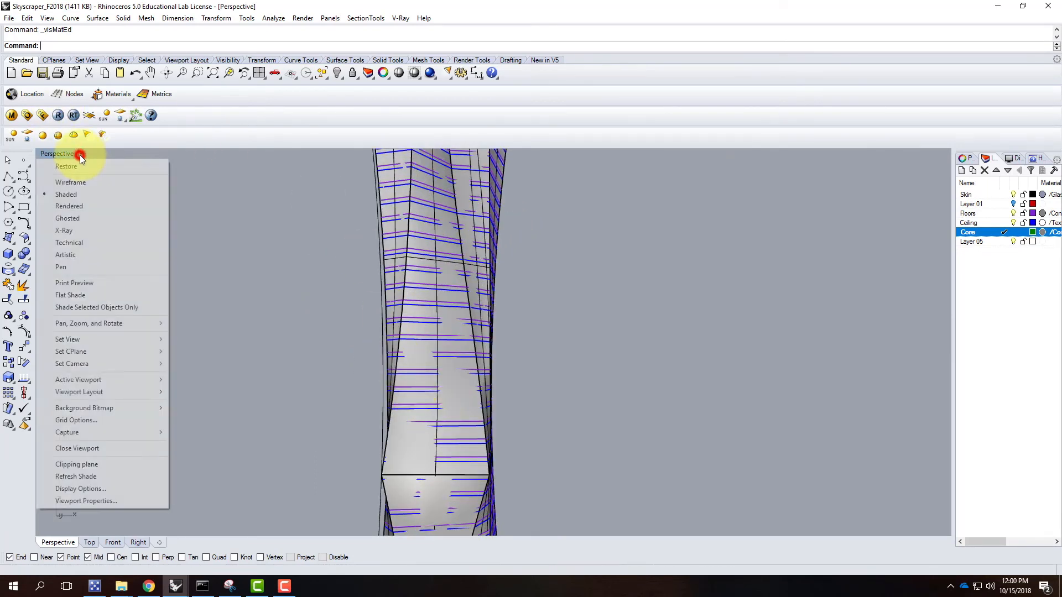
left_click(80, 206)
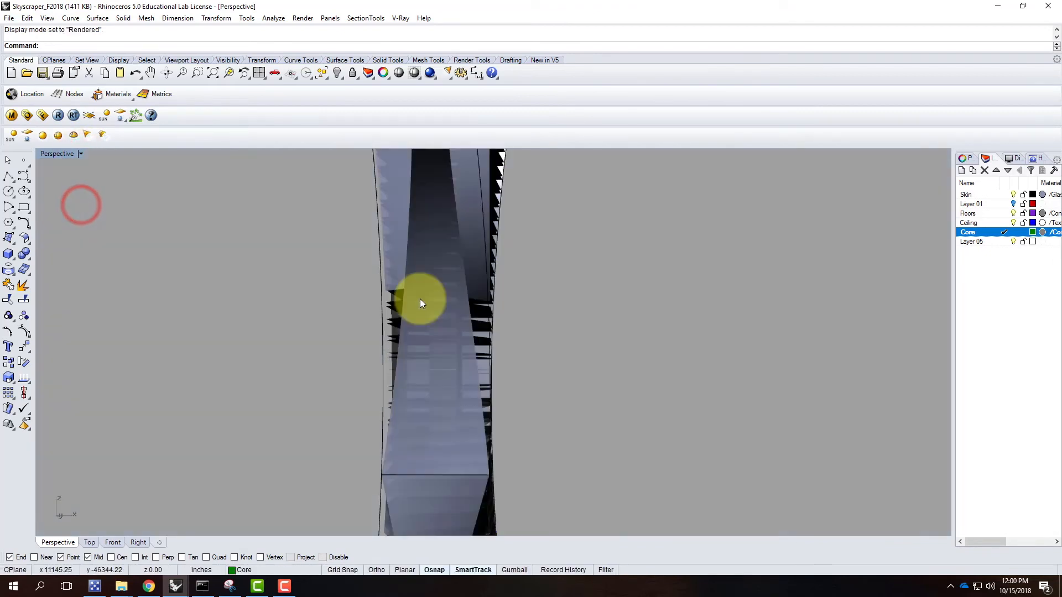
Select the lower skin polysurface of the tower and open its texture mapping properties
right_click_drag(609, 294, 530, 347)
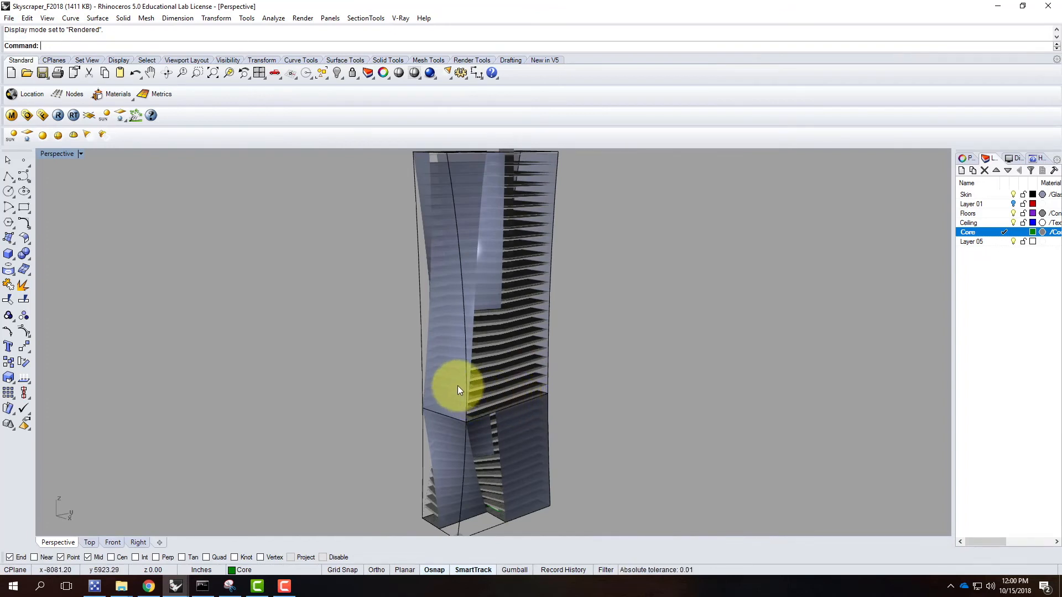
right_click_drag(416, 364, 448, 380)
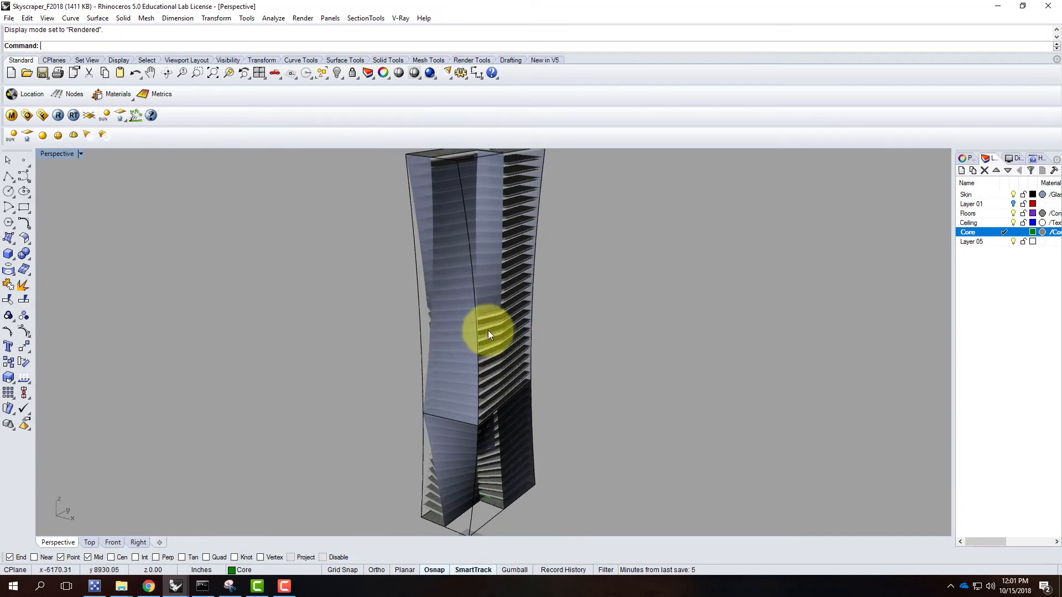
left_click(434, 254)
left_click(631, 264)
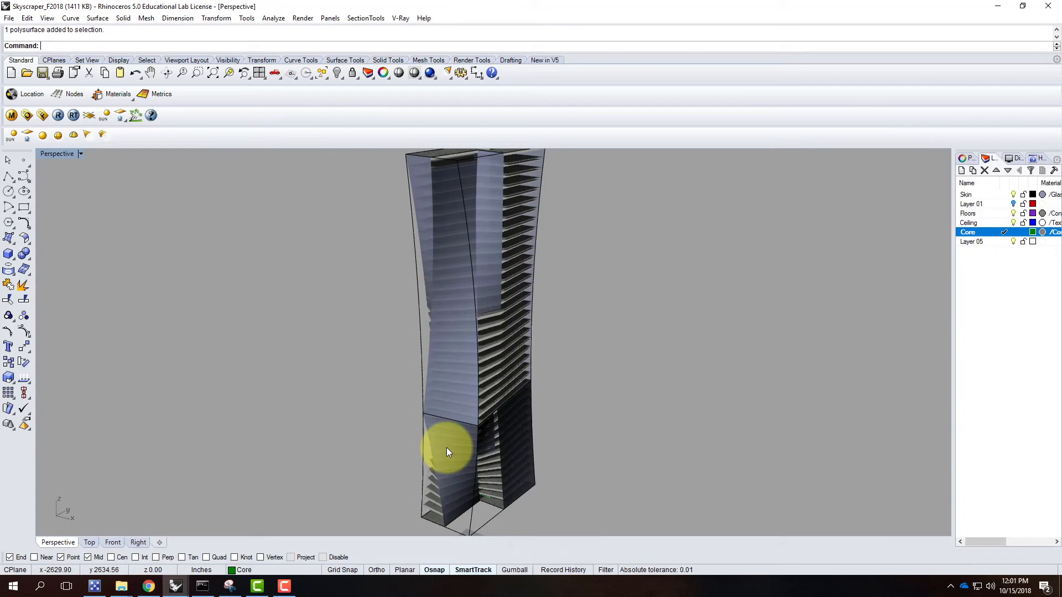
right_click_drag(446, 449, 515, 367)
right_click_drag(479, 422, 573, 457)
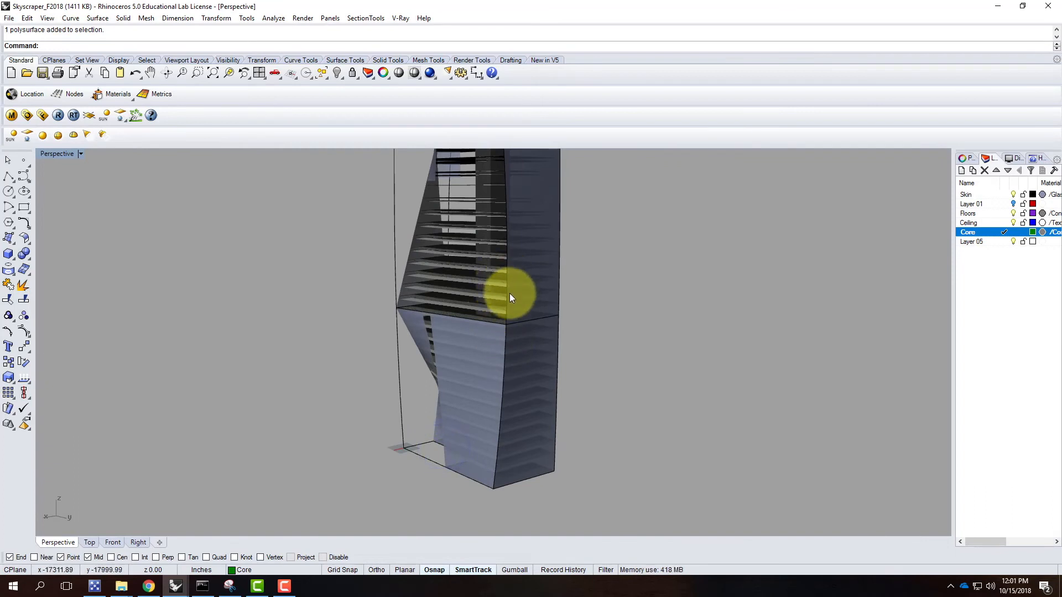
left_click(501, 480)
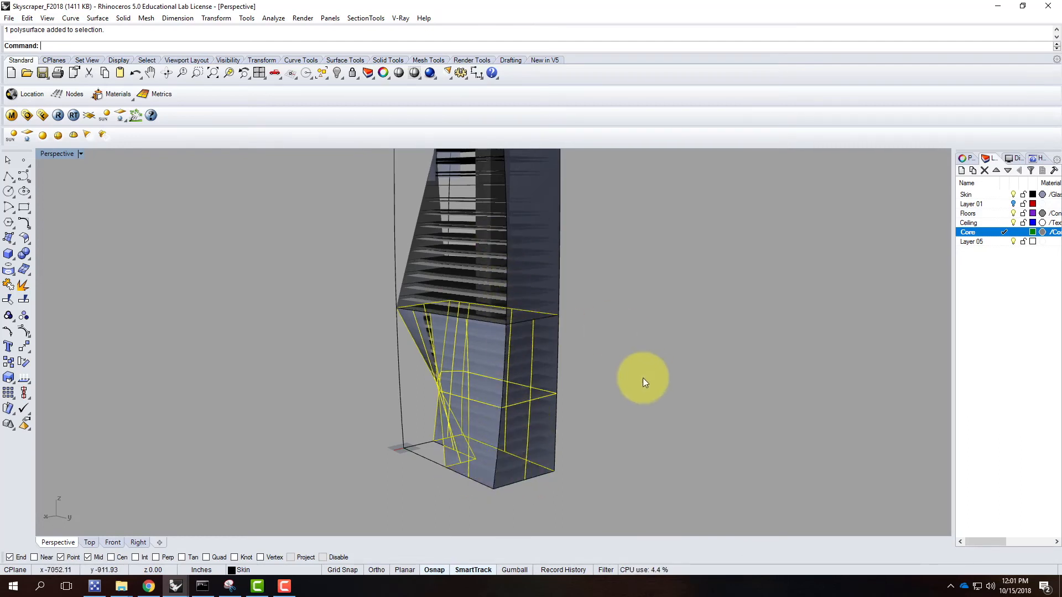
left_click(963, 159)
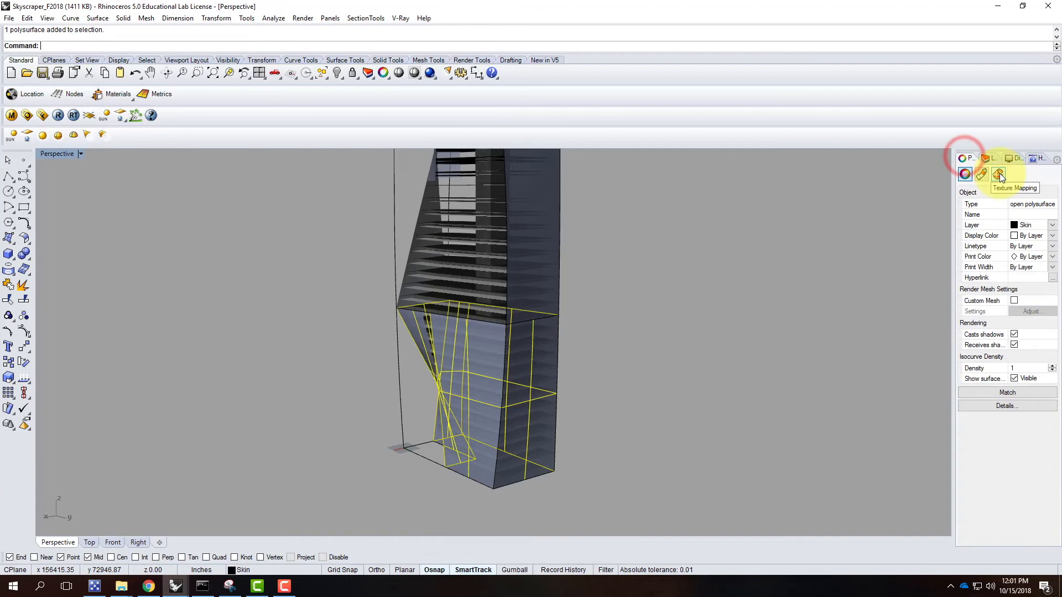
left_click(998, 174)
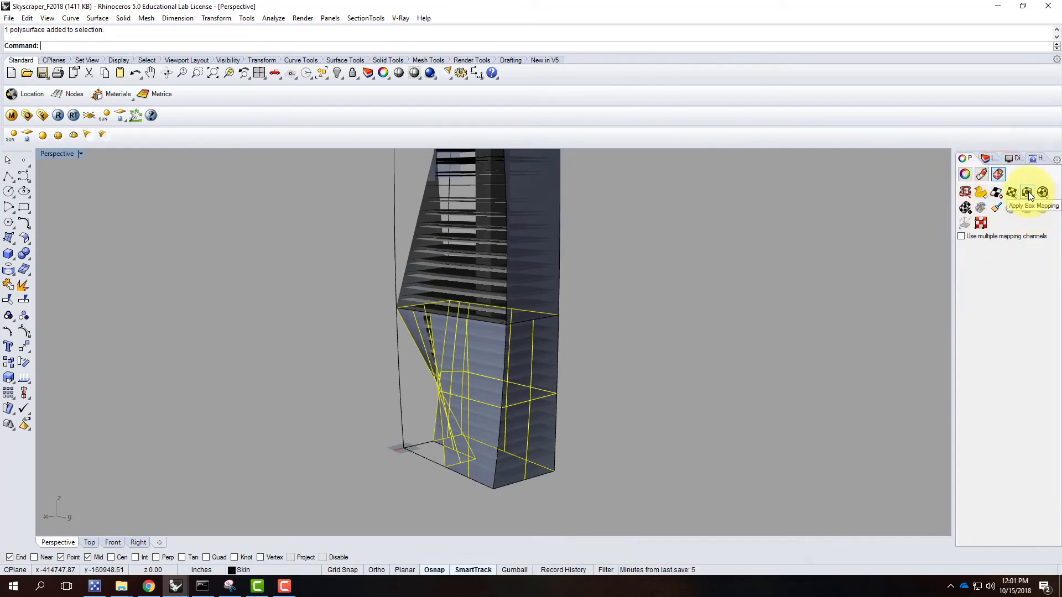
Apply an uncapped box mapping to the lower skin using its bounding box in World coordinates, and show the mapping widget
left_click(1027, 193)
left_click(145, 46)
left_click(133, 46)
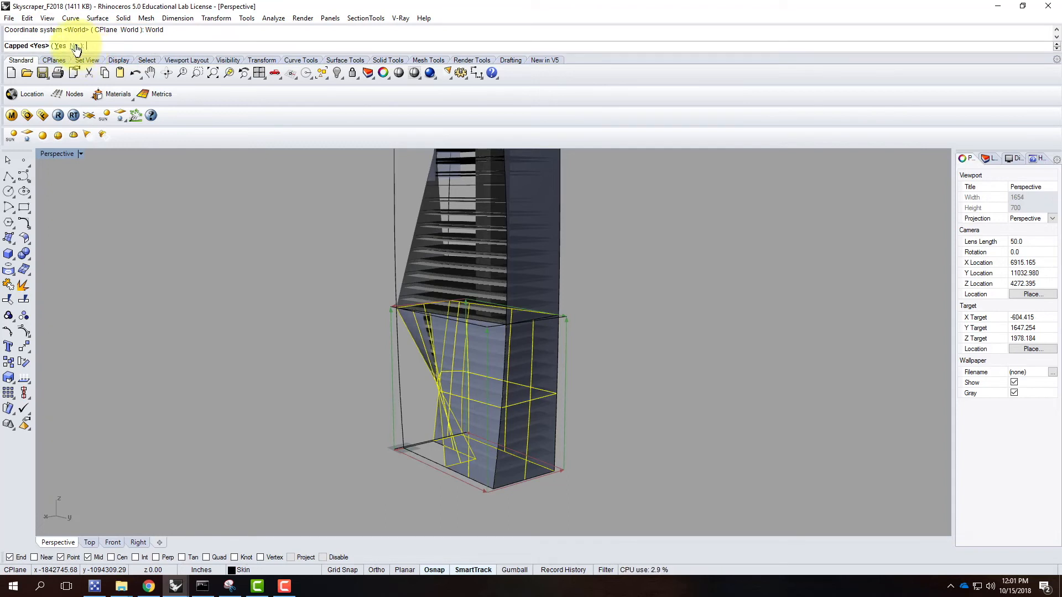
left_click(74, 46)
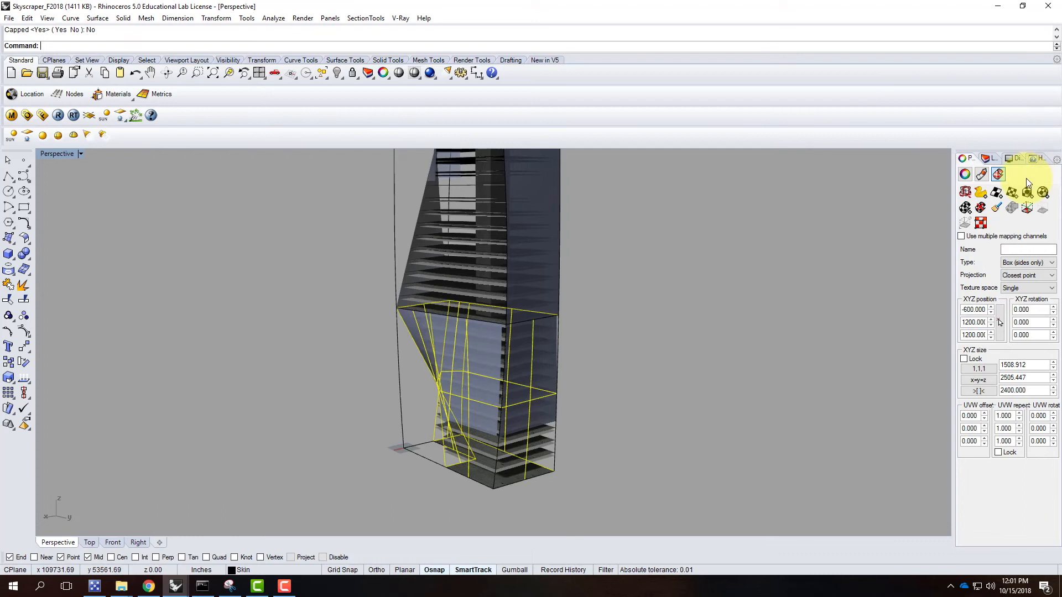
left_click(1026, 209)
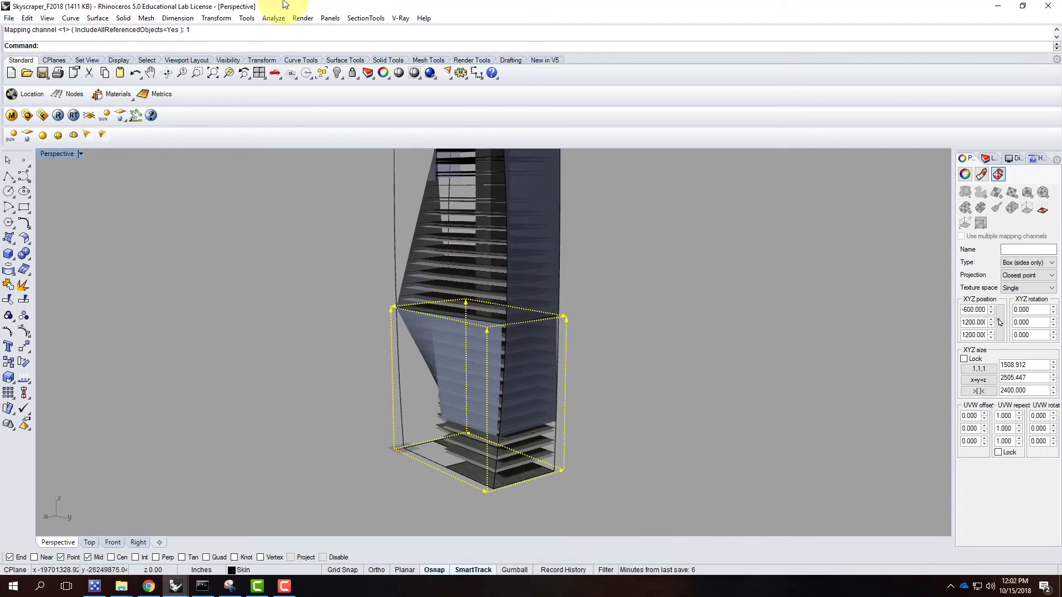
Scale the mapping widget in one dimension along its X-direction base edge to 4', starting from the front base corner
type("Scale1D")
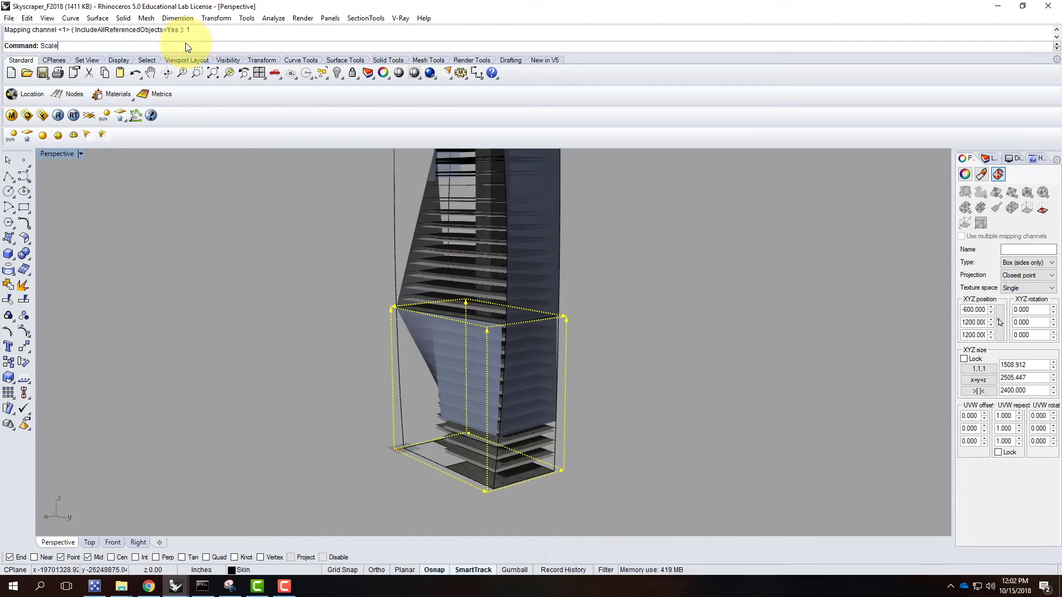
key("Return")
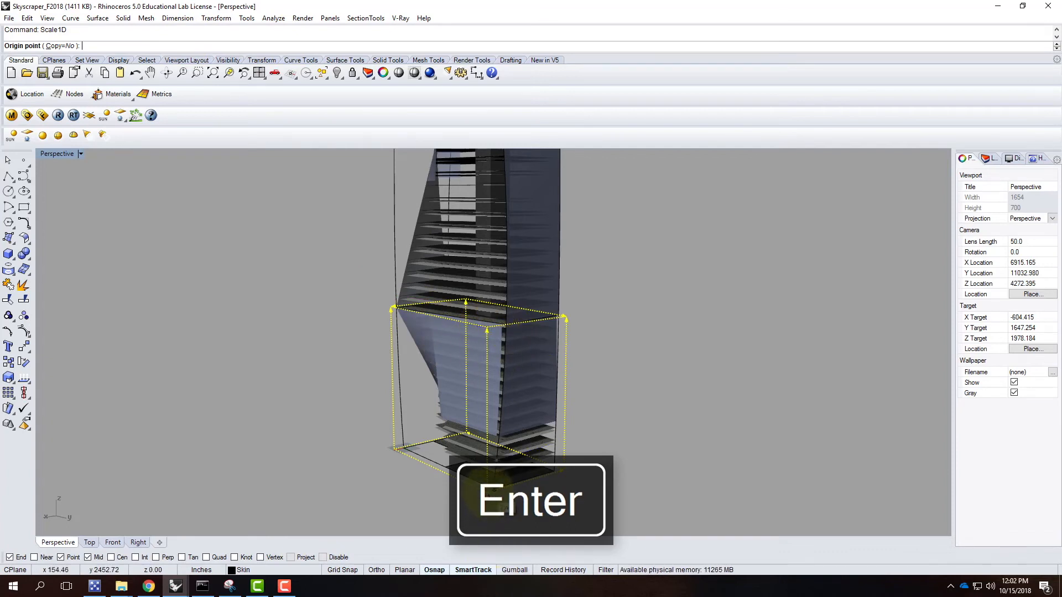
left_click(487, 491)
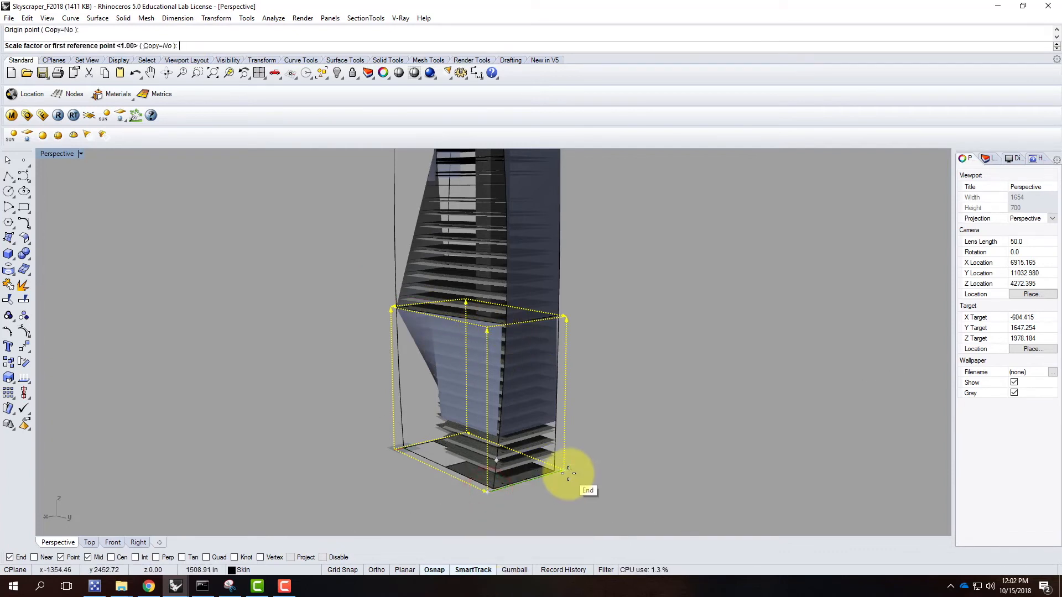
left_click(568, 474)
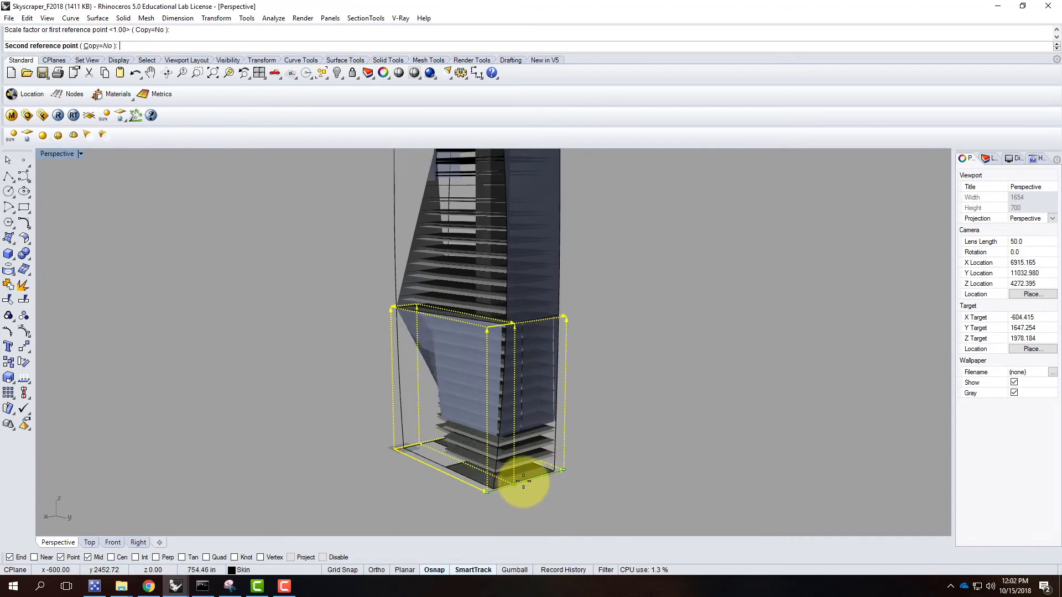
type("4'")
key("Return")
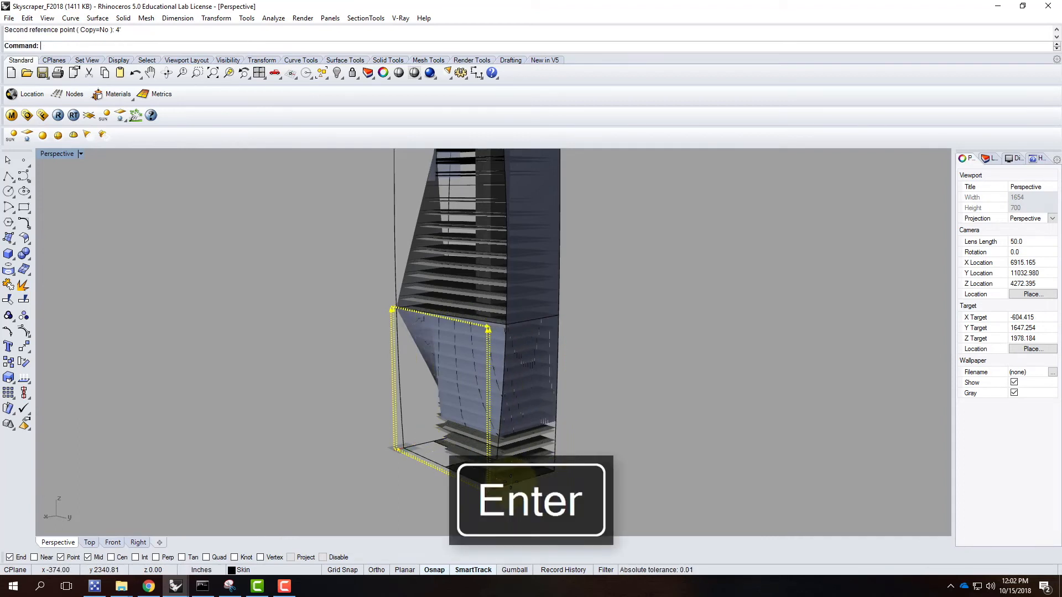
Scale the mapping widget in one dimension along its Y-direction base edge to 4', from the same base corner
key("Return")
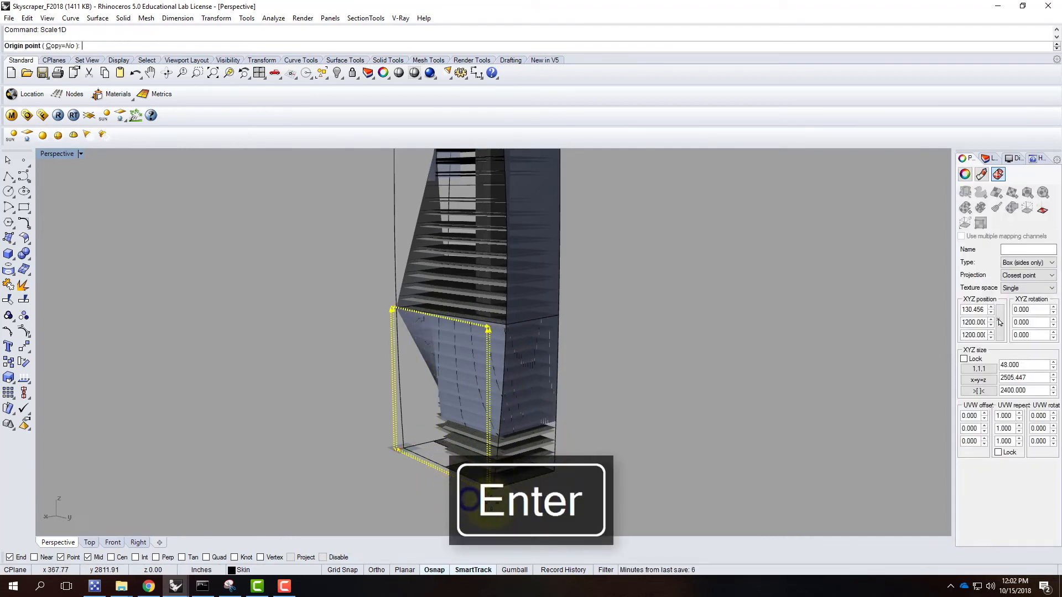
left_click(487, 491)
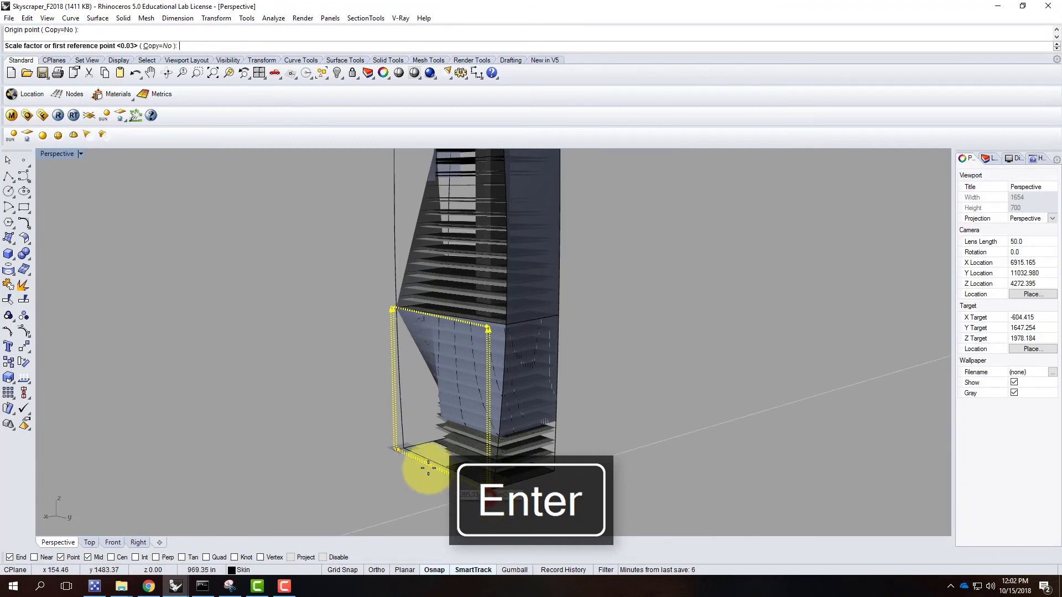
left_click(395, 452)
type("4'")
key("Return")
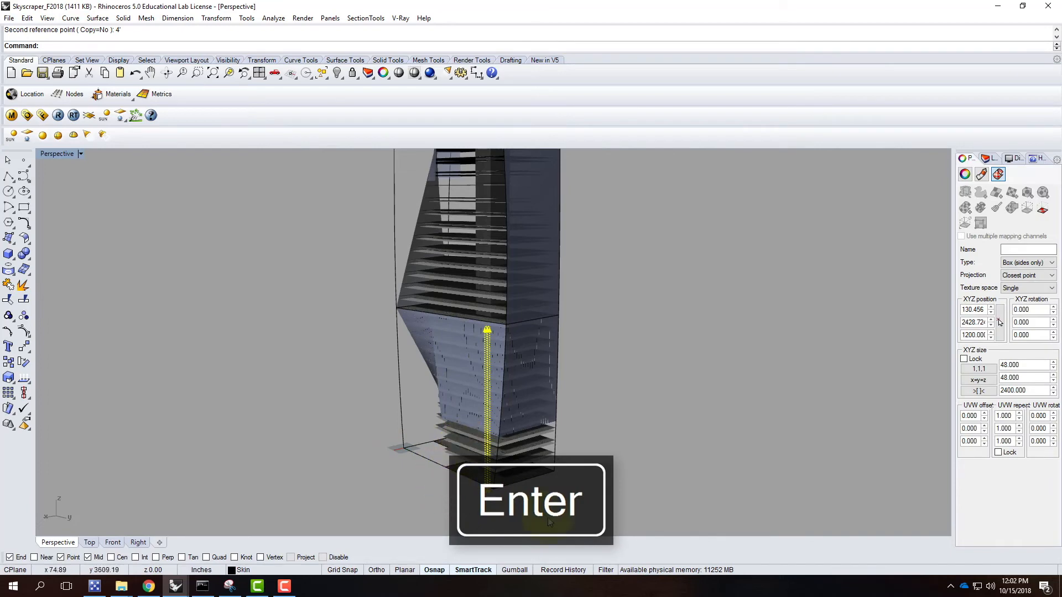
Try moving the mapping widget vertically by 126' and undo the move
scroll(549, 521, "up", 5)
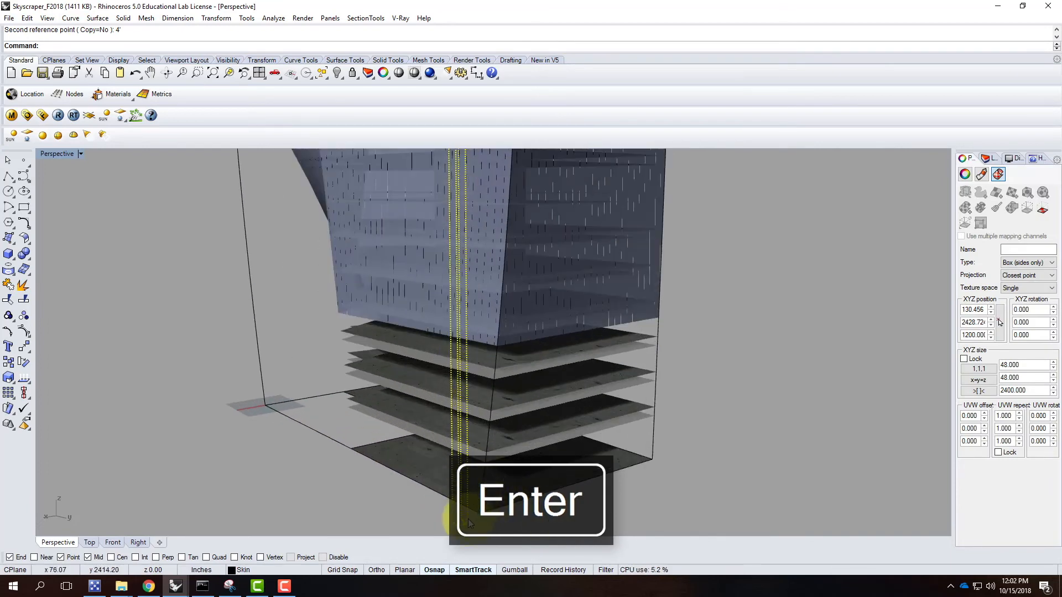
type("Move")
key("Return")
type("v")
key("Return")
left_click(467, 523)
type("126")
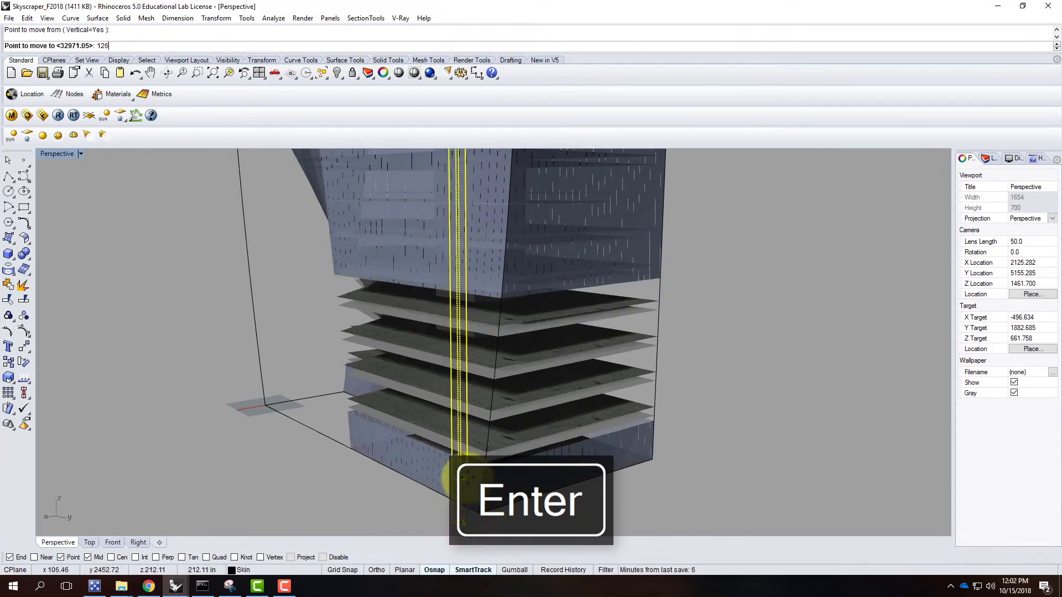
type("'")
key("Return")
scroll(506, 416, "down", 3)
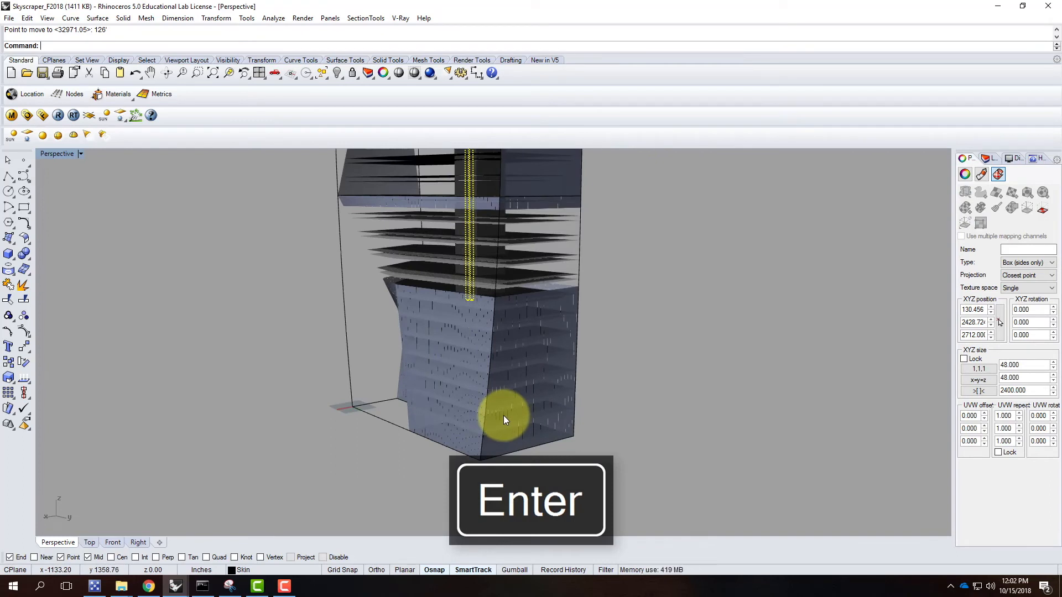
key("ctrl+z")
Move the mapping widget vertically upward by 24' from its base
right_click(478, 452)
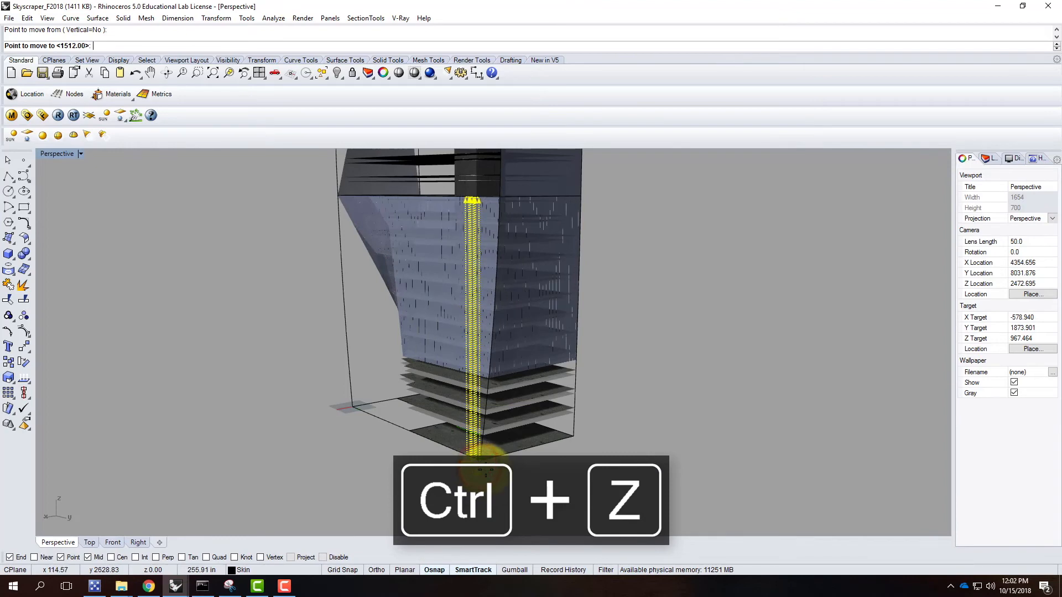
key("Escape")
type("v")
key("Return")
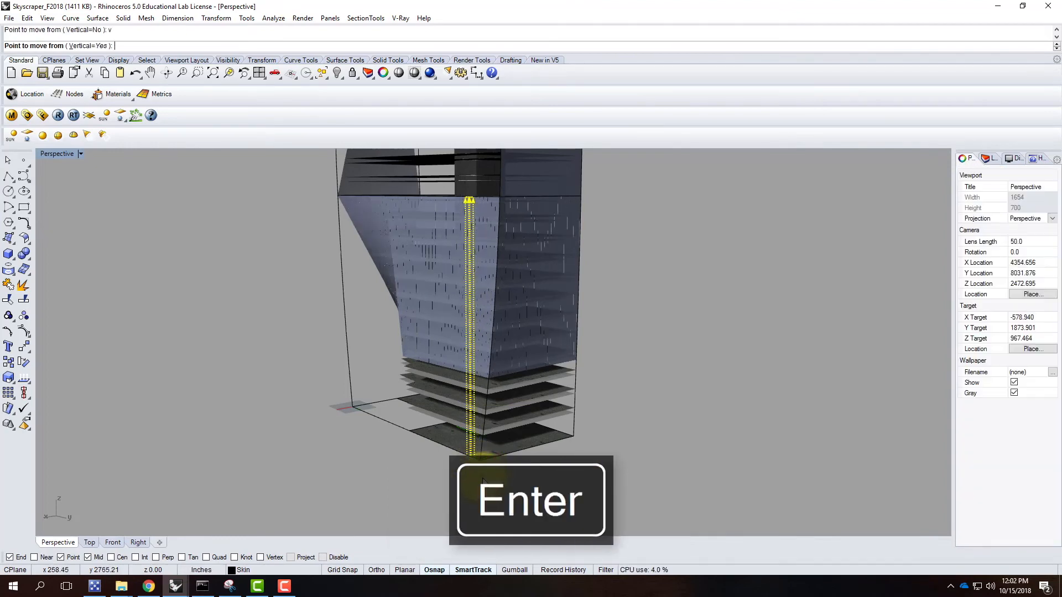
left_click(474, 470)
type("1")
key("BackSpace")
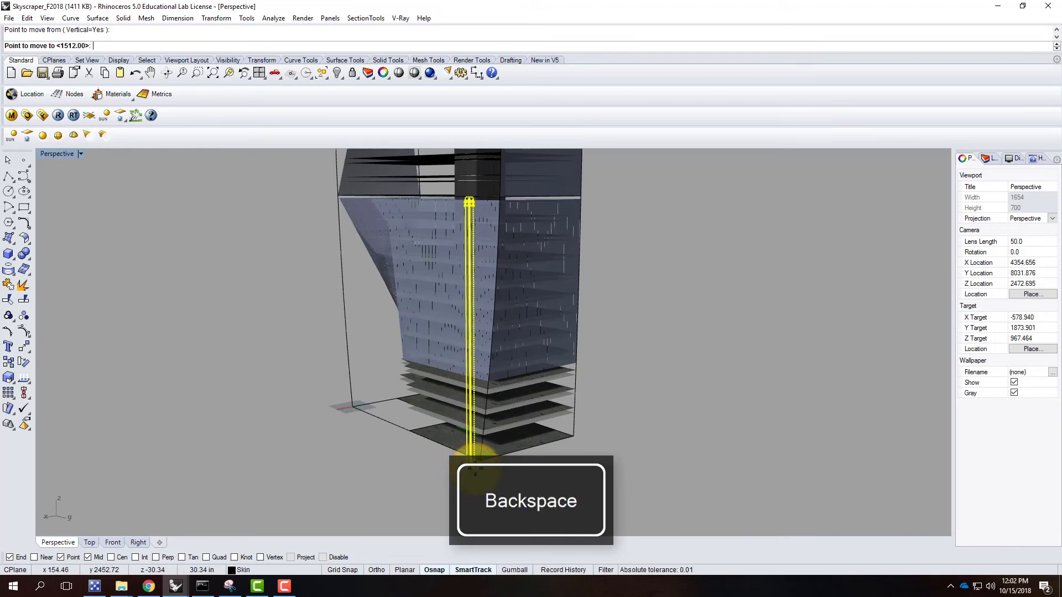
type("24'")
key("Return")
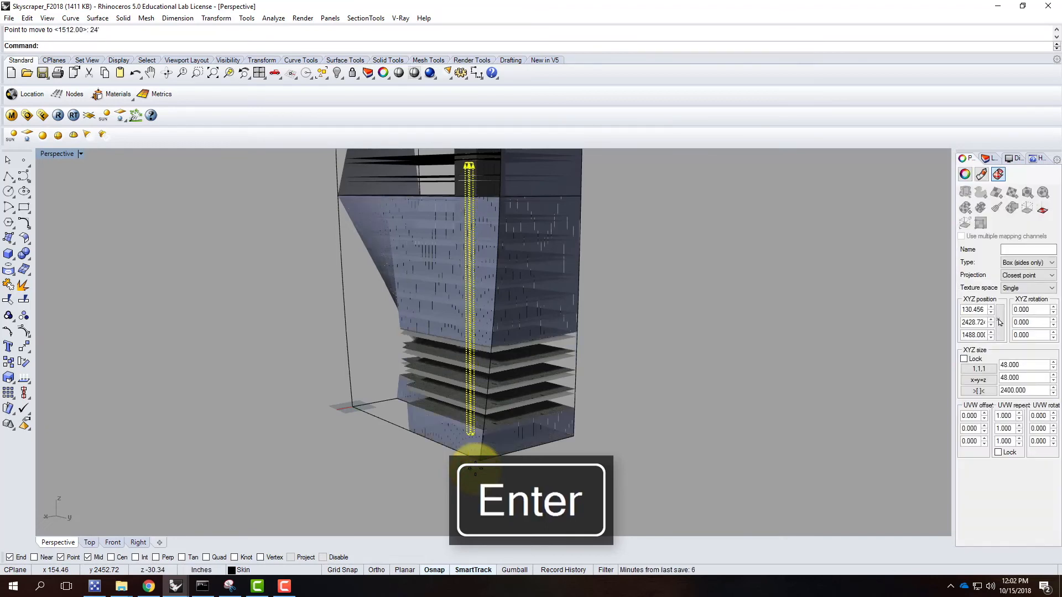
Scale the mapping widget's height in one dimension to 16' from its base and clear the selection
right_click_drag(475, 434, 552, 457)
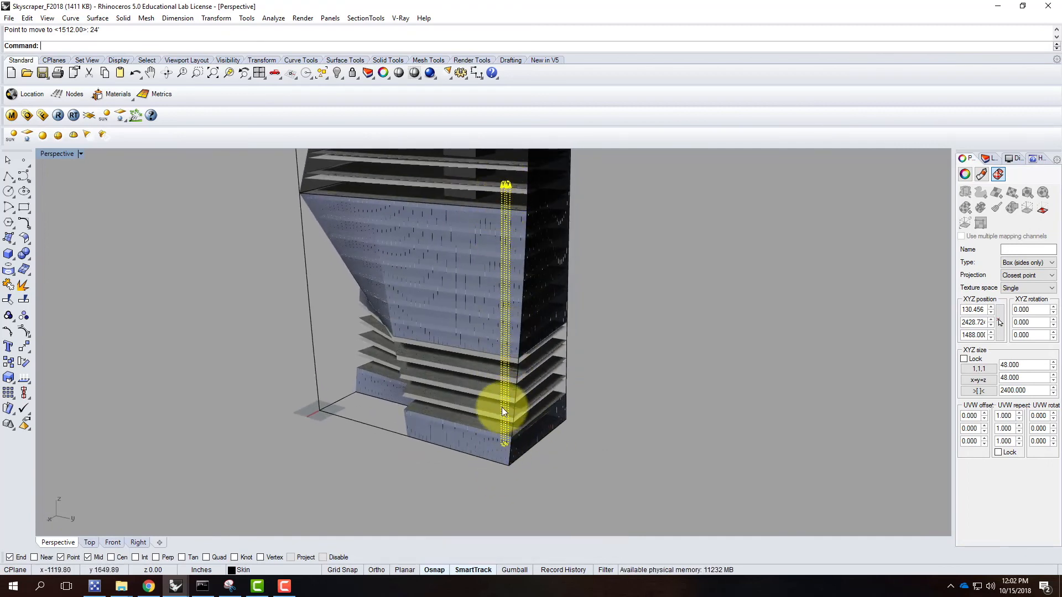
type("cale1D")
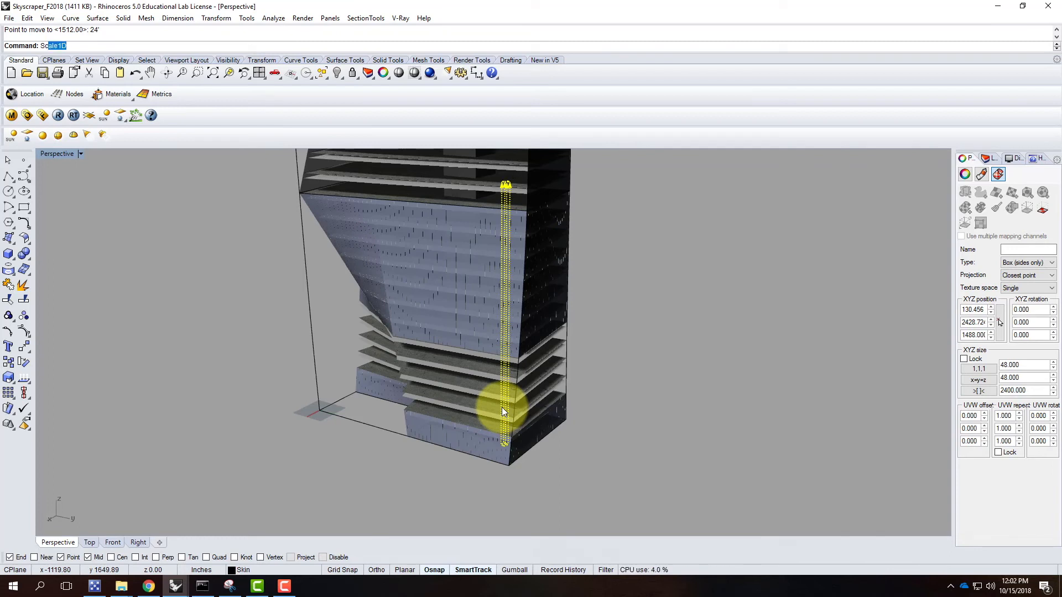
key("Return")
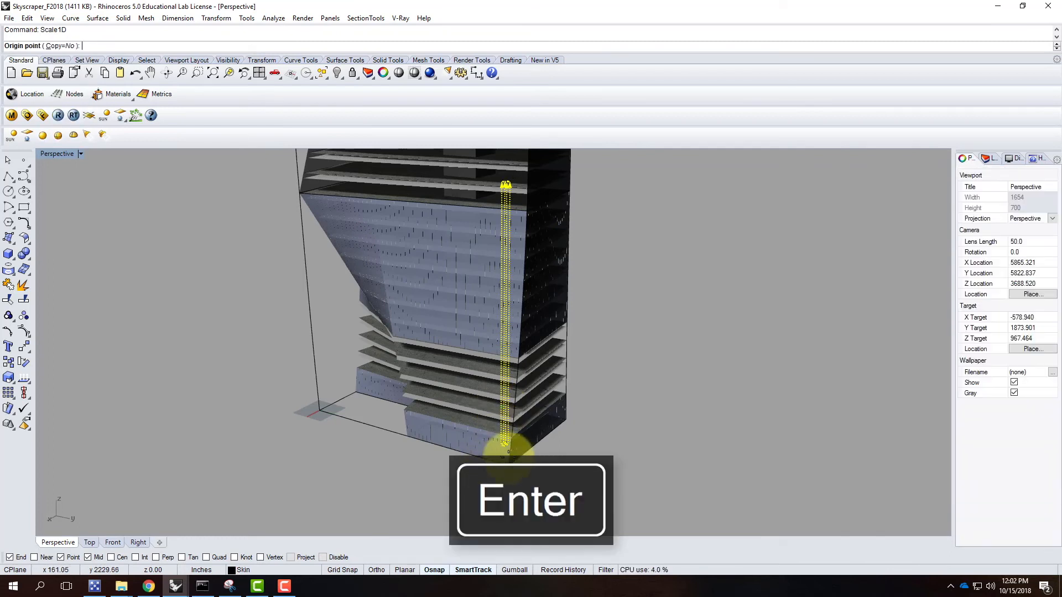
left_click(505, 445)
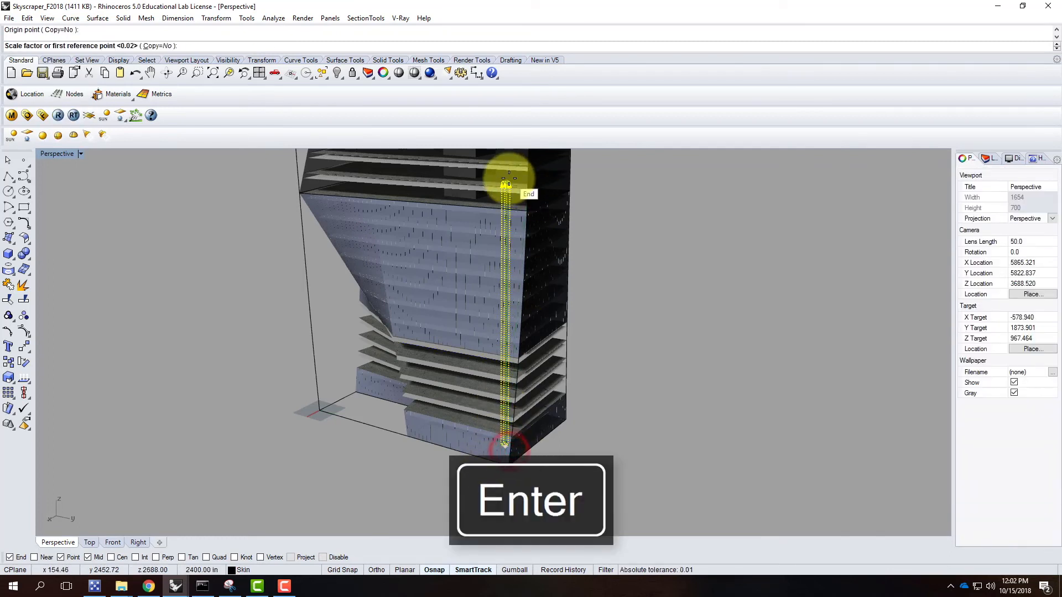
left_click(509, 178)
type("16'")
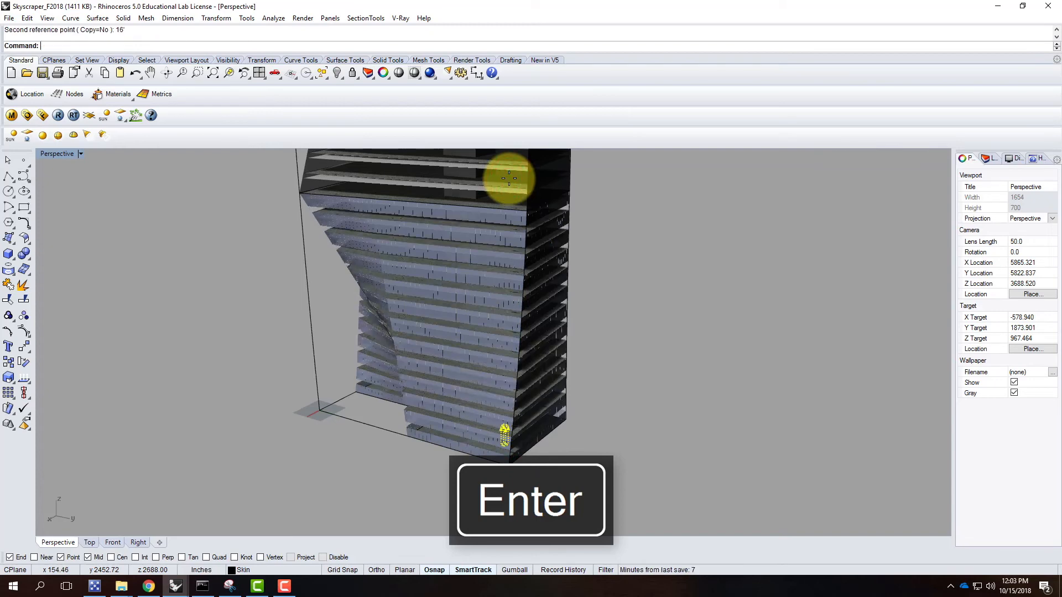
key("Return")
left_click(621, 417)
Examine the glass panel and mullion pattern on the lower skin from several sides, comparing it with the floor levels
right_click_drag(661, 429, 489, 282)
scroll(489, 281, "up", 6)
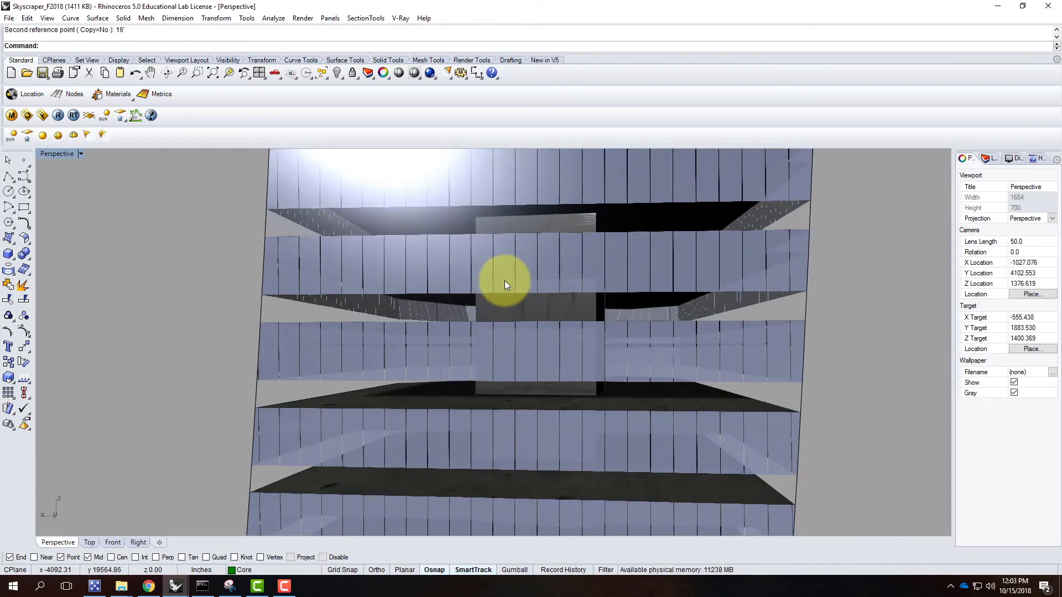
scroll(505, 280, "up", 2)
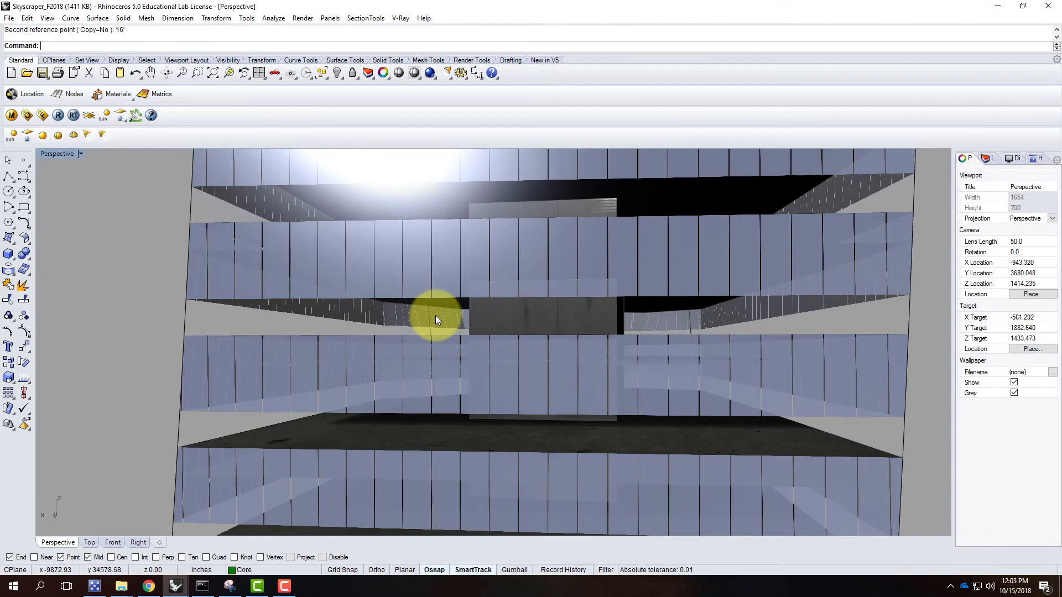
mouse_move(299, 291)
right_mouse_down()
mouse_move(322, 339)
mouse_move(489, 324)
mouse_move(472, 298)
mouse_move(494, 308)
right_mouse_up()
scroll(478, 303, "up", 4)
left_click(399, 342)
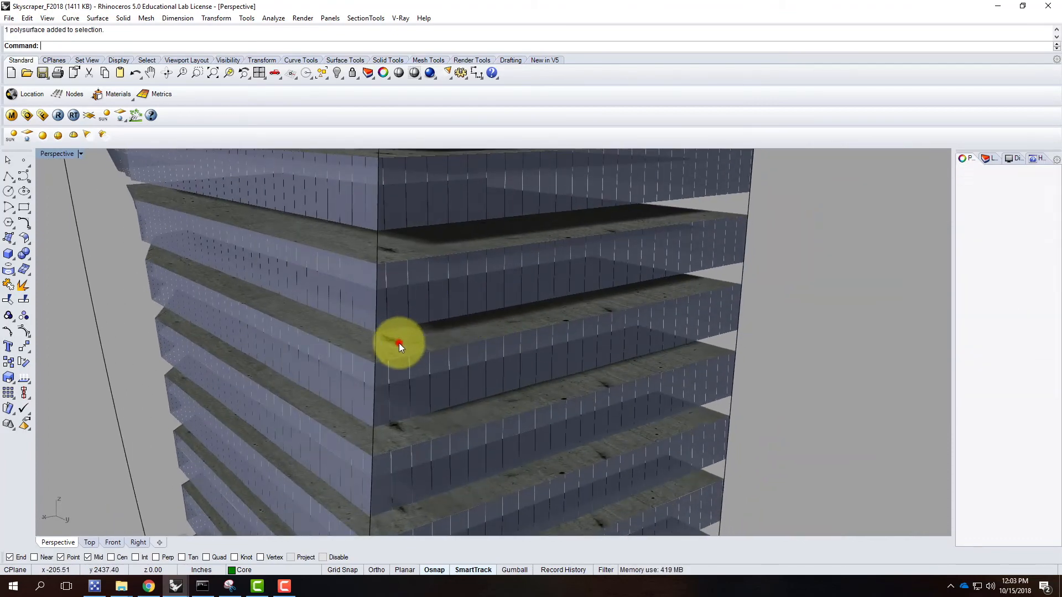
scroll(343, 401, "down", 10)
right_click_drag(374, 278, 386, 238)
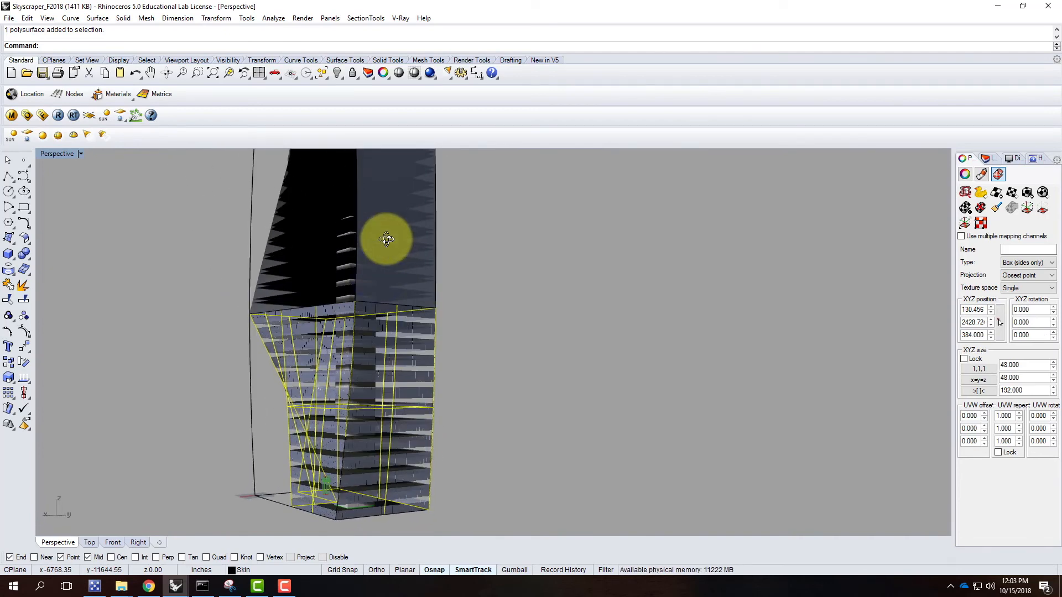
left_click(519, 332)
right_click_drag(269, 377, 339, 382)
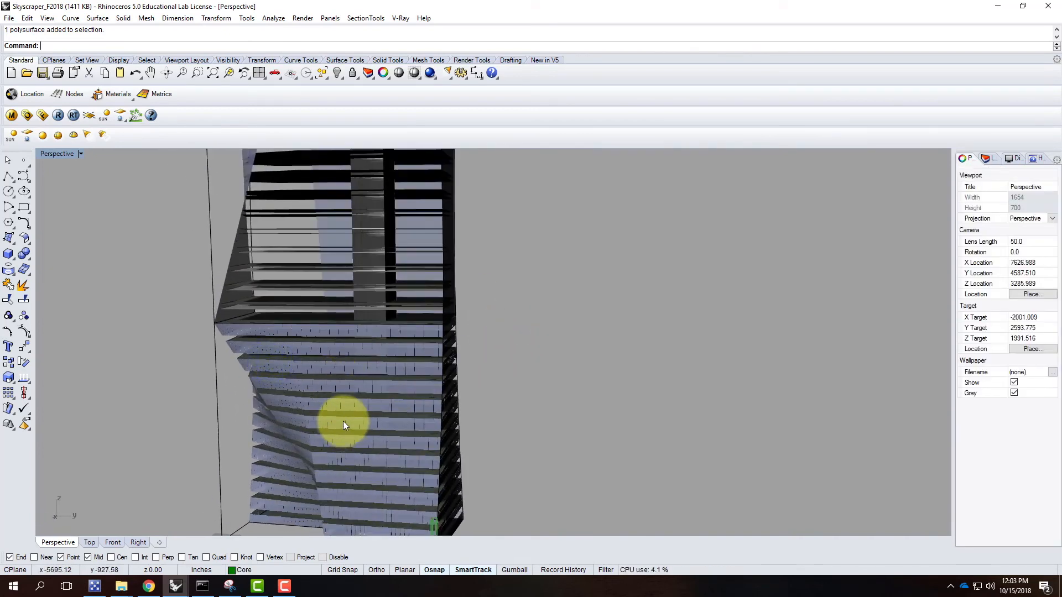
Turn off the mapping widget of the lower skin and clear the selection
left_click(399, 366)
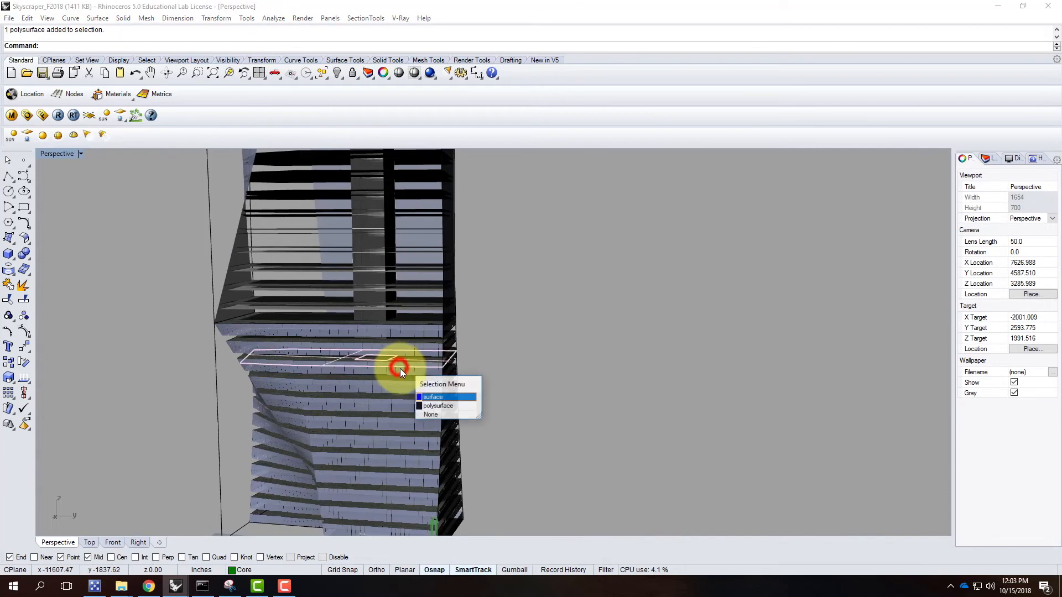
left_click(430, 412)
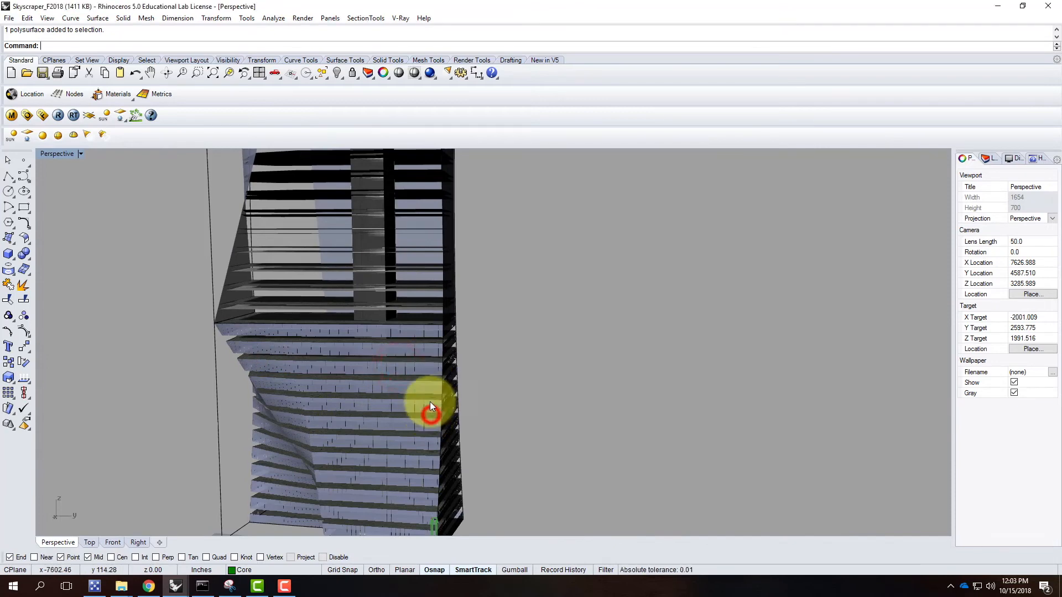
left_click(406, 387)
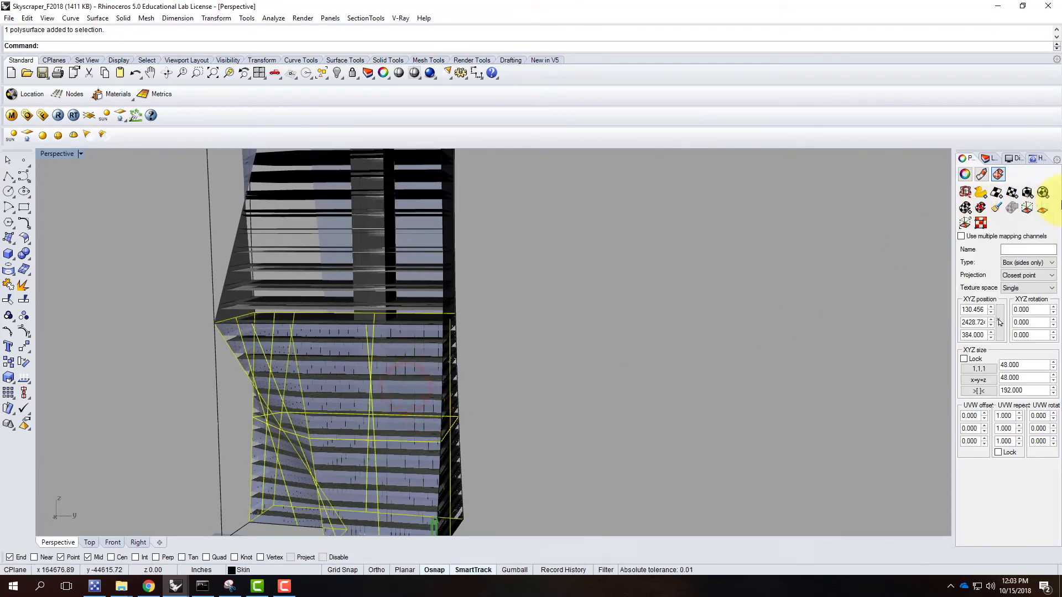
left_click(1042, 209)
right_click_drag(506, 273, 502, 355)
left_click(500, 356)
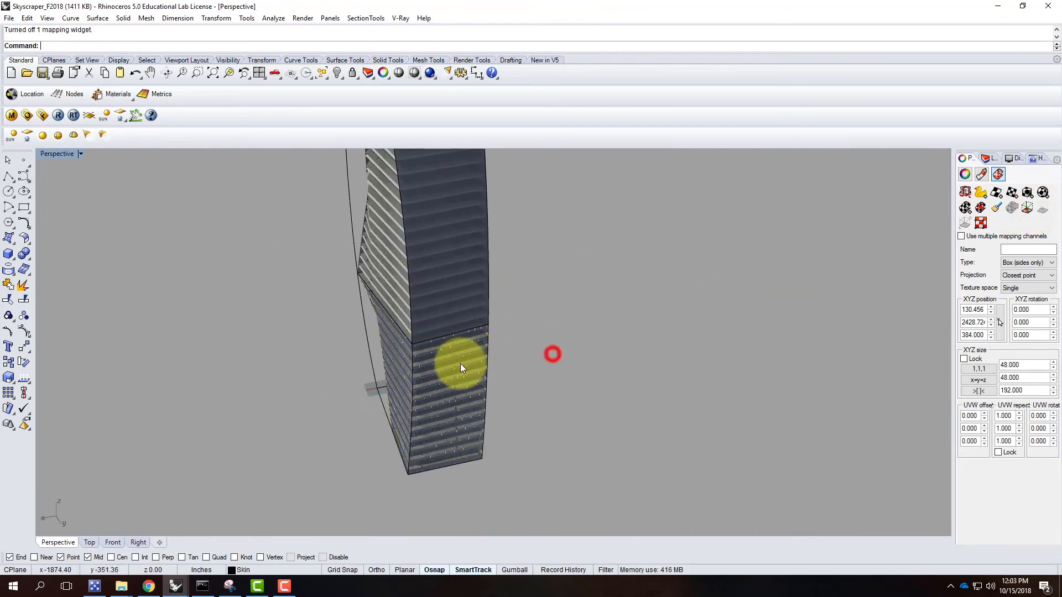
Match the upper skin's texture mapping to the lower skin and clear the selection
left_click(447, 254)
left_click(452, 260)
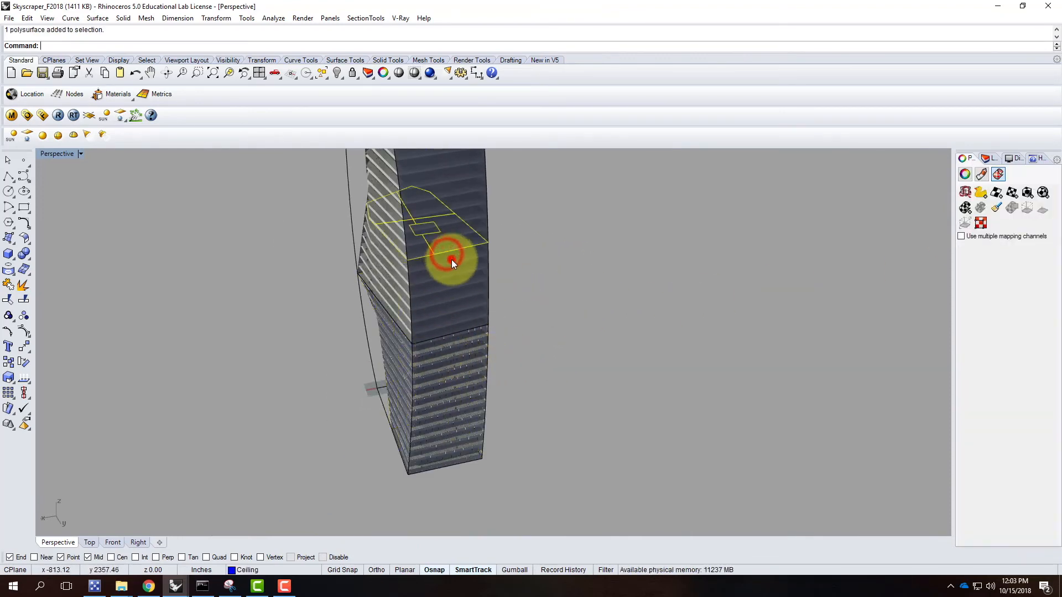
left_click(995, 209)
scroll(430, 394, "up", 2)
scroll(437, 337, "up", 3)
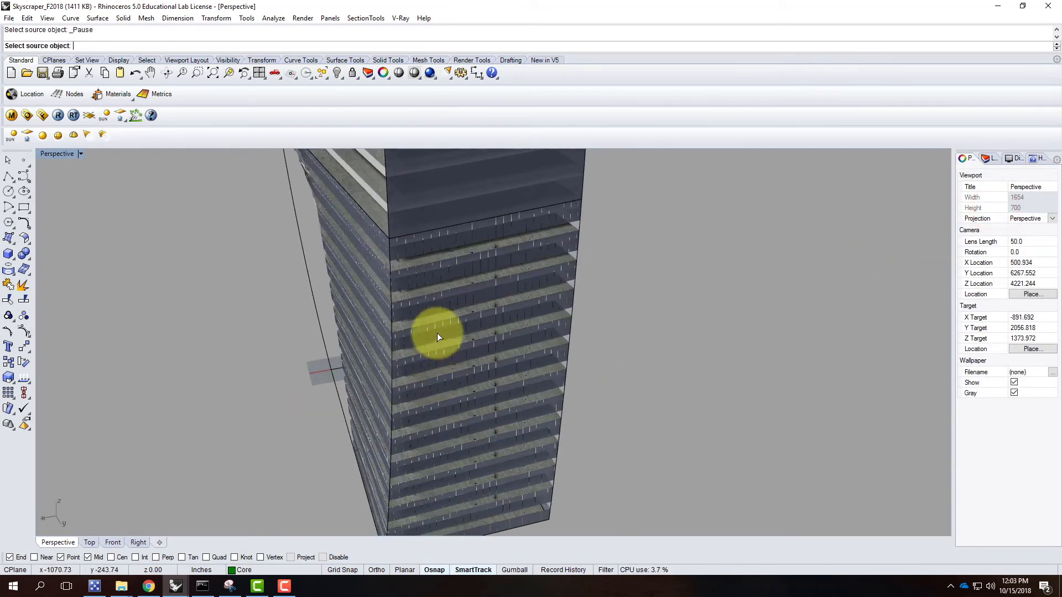
left_click(437, 329)
scroll(498, 376, "down", 3)
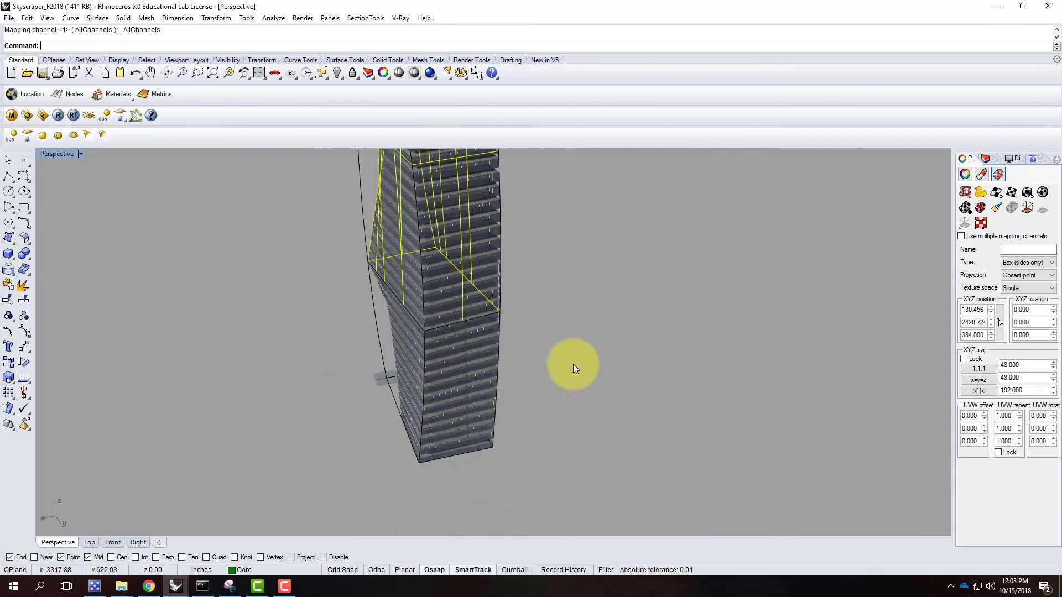
left_click(572, 363)
Apply surface mapping to the roof slab at the top of the tower
right_click_drag(593, 375, 528, 350)
scroll(407, 403, "down", 3)
scroll(427, 280, "up", 5)
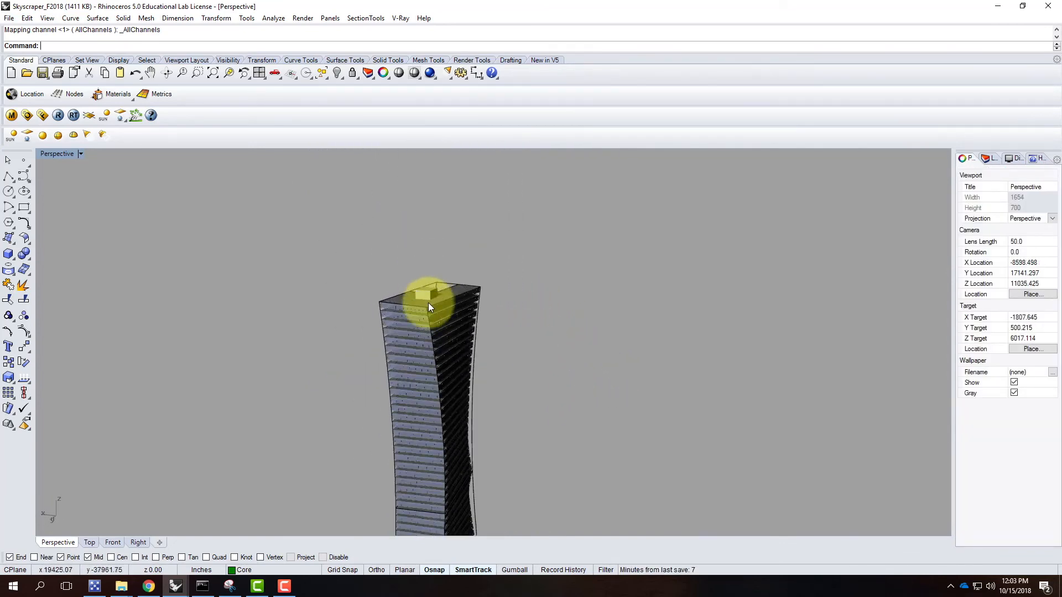
right_click_drag(437, 311, 490, 285)
left_click(490, 285)
right_click_drag(474, 320, 471, 395)
scroll(479, 406, "up", 3)
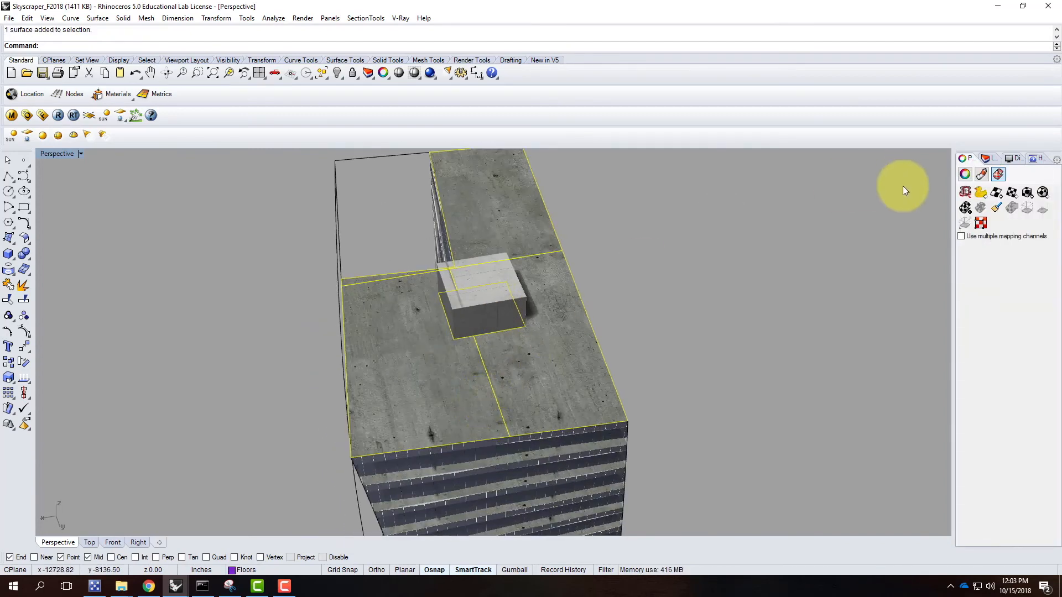
left_click(997, 192)
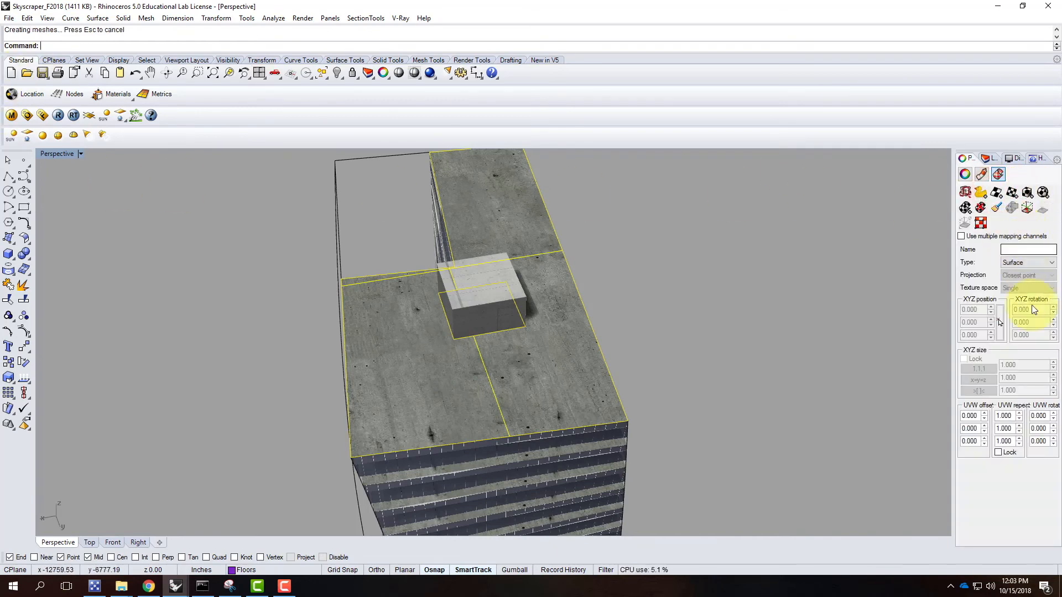
Lock the roof slab's UVW repeat values together and set them to 10
left_click(998, 453)
left_click(1009, 416)
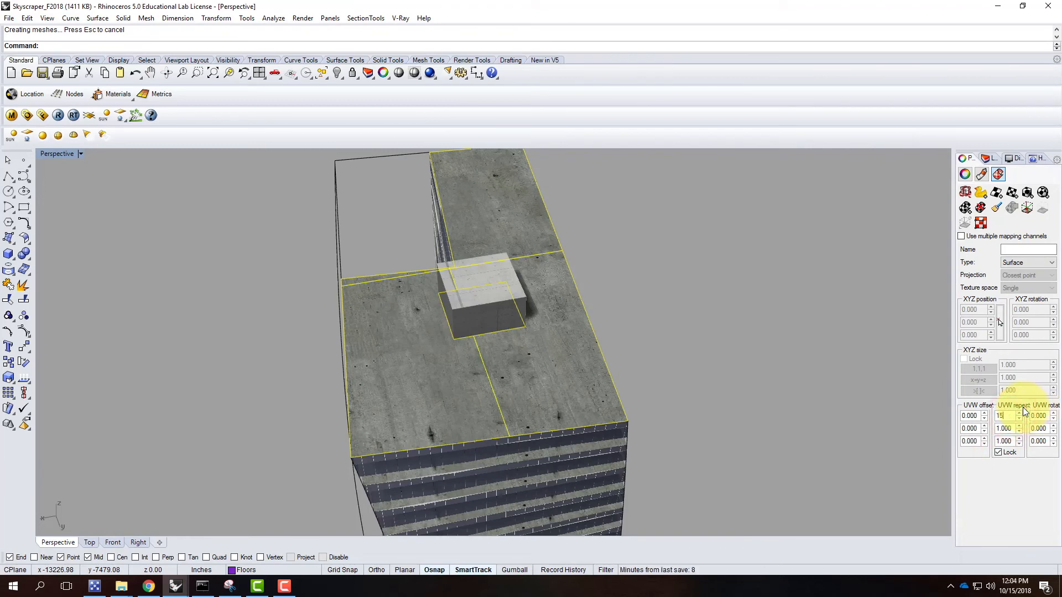
type("15")
key("Tab")
type("10")
left_click(1004, 424)
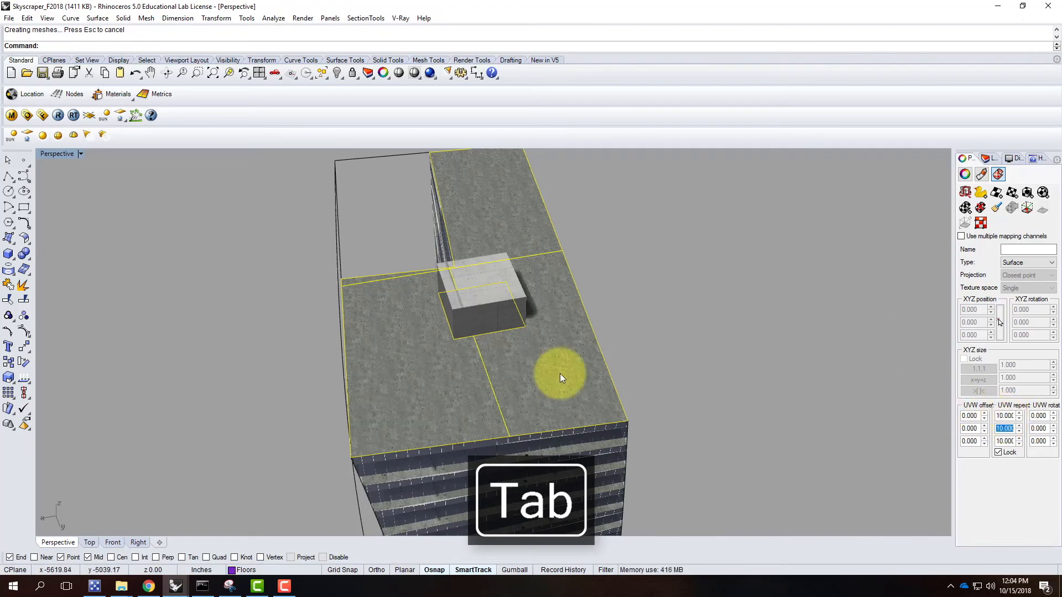
Set the roof slab's locked UVW repeat to 15 and clear the selection
scroll(512, 342, "up", 5)
scroll(501, 347, "down", 2)
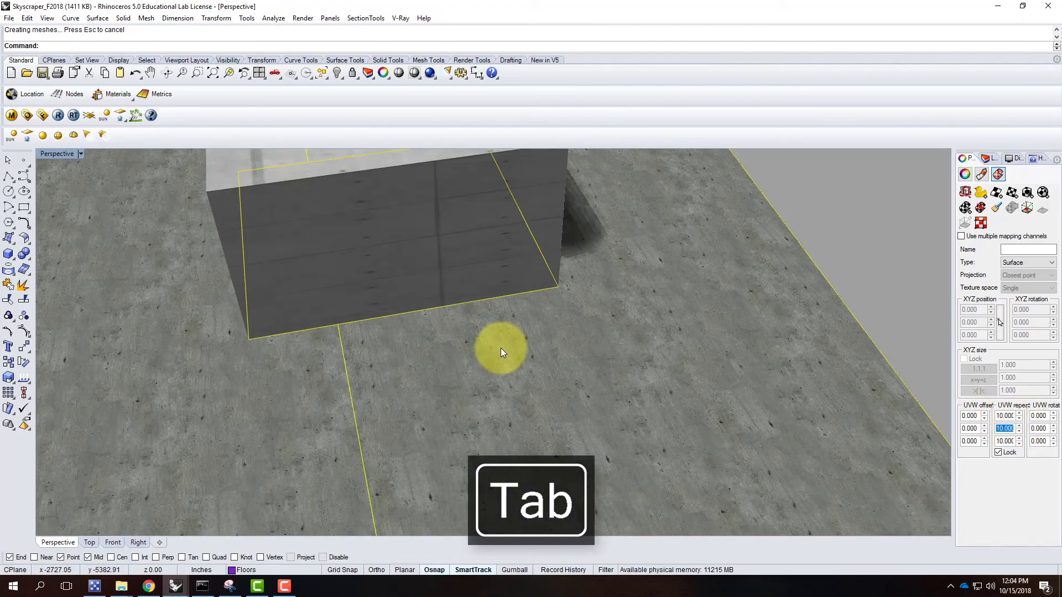
type("15")
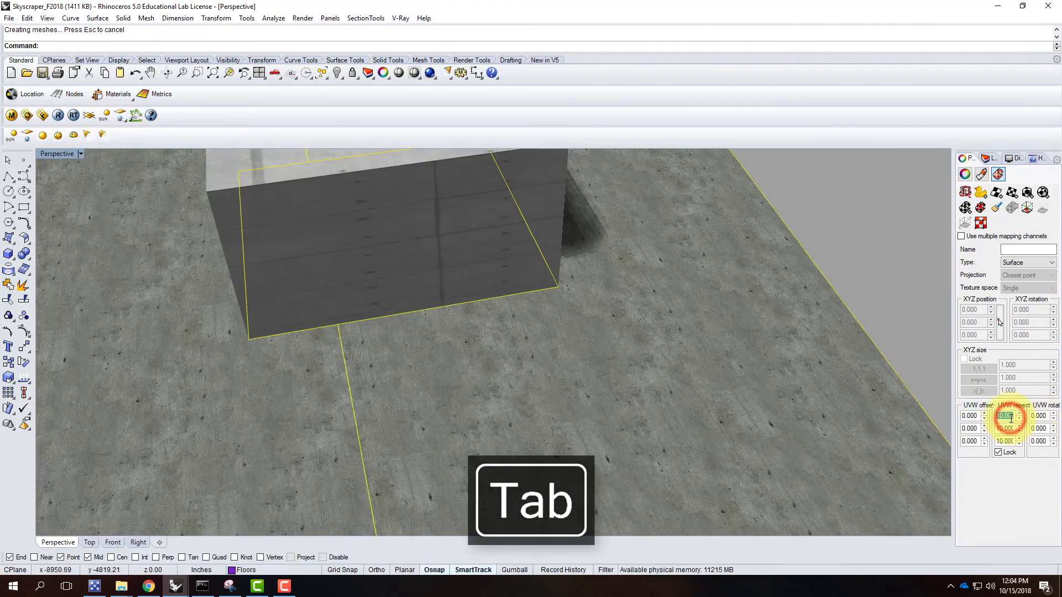
left_click(1005, 428)
scroll(625, 259, "down", 5)
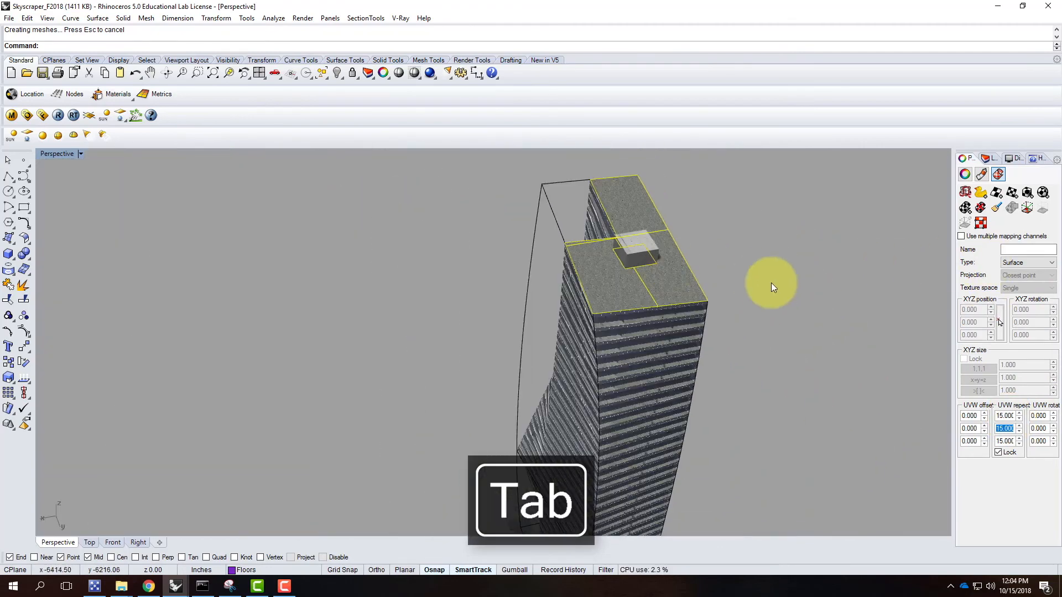
left_click(776, 292)
right_click_drag(775, 289, 872, 268)
Select all Floors layer surfaces except the roof slab and match their texture mapping to the roof slab
left_click(986, 161)
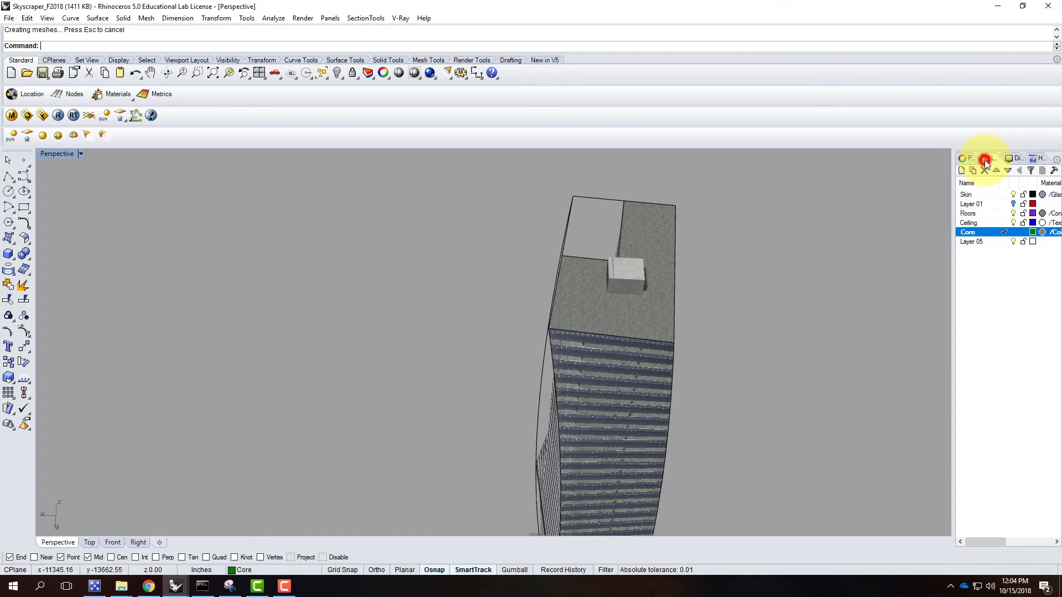
left_click(973, 223)
left_click(969, 213)
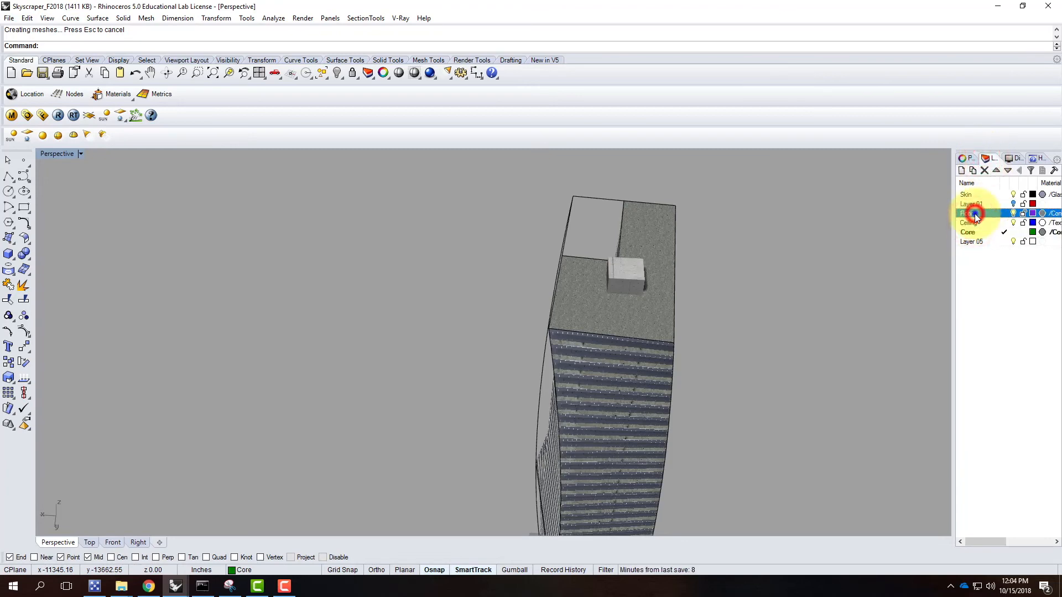
right_click(969, 213)
left_click(1004, 384)
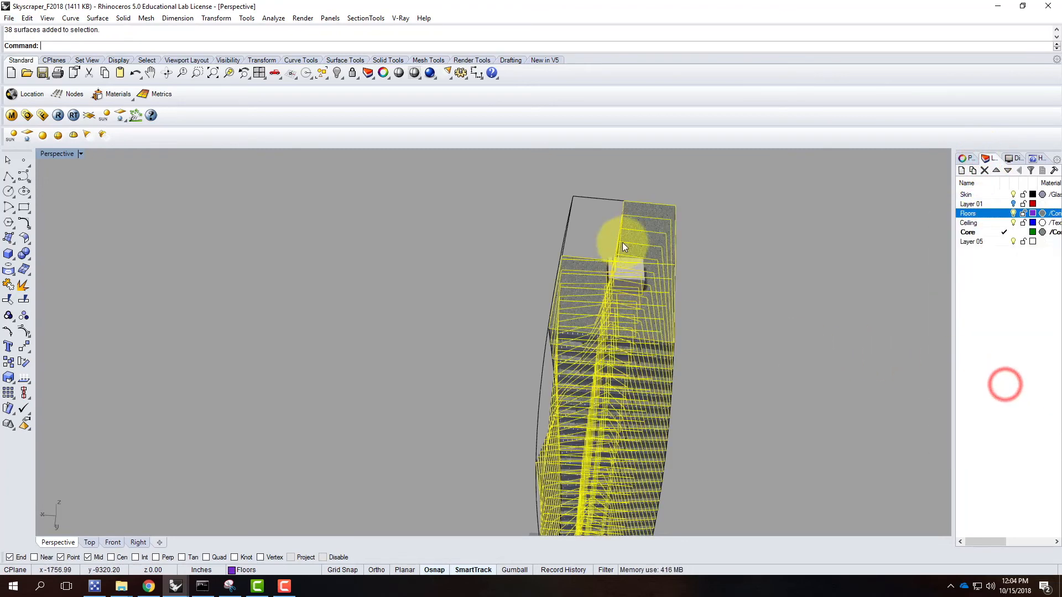
left_click(656, 213, "ctrl")
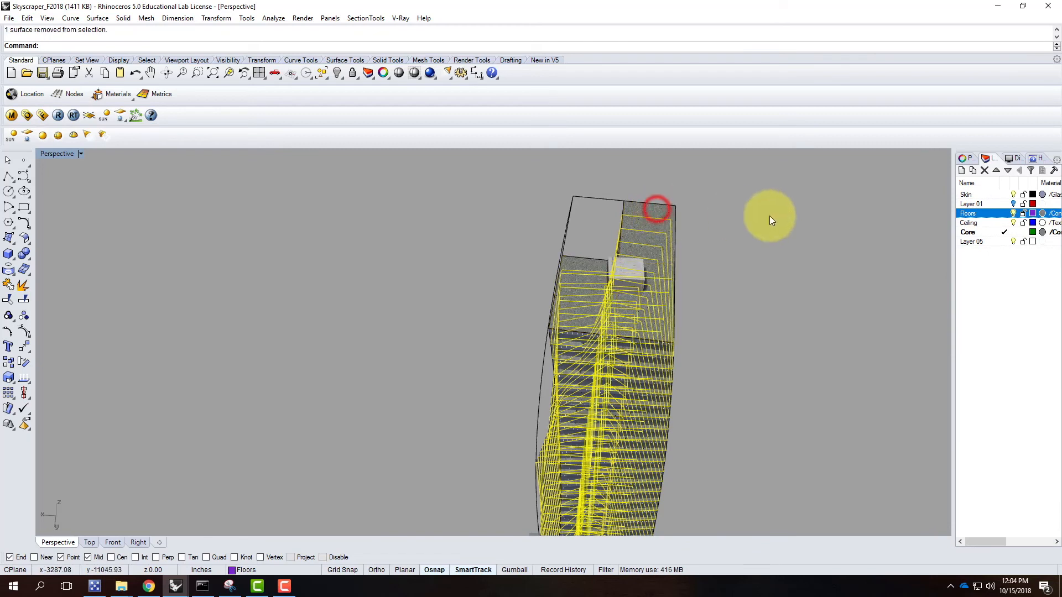
left_click(965, 159)
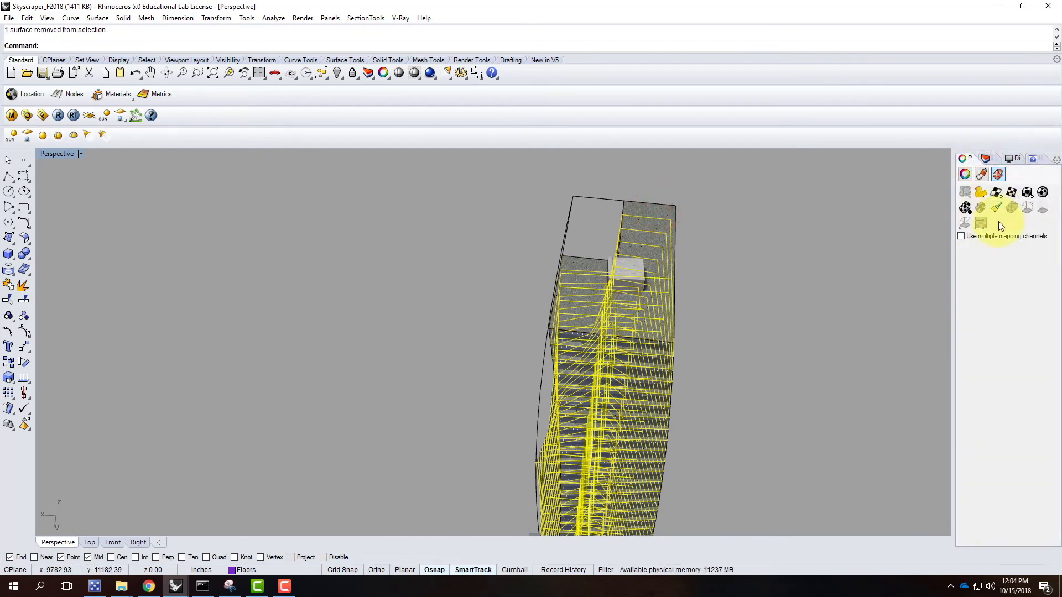
left_click(998, 209)
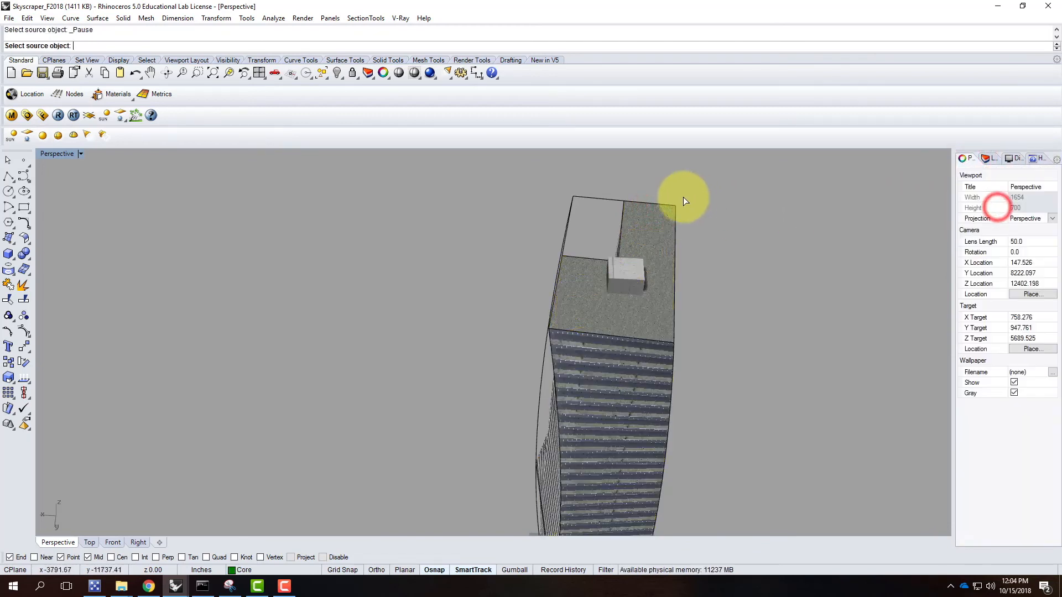
left_click(643, 209)
Examine the upper skin's mullion pattern and the floor textures from below and from above
right_click_drag(765, 324, 623, 235)
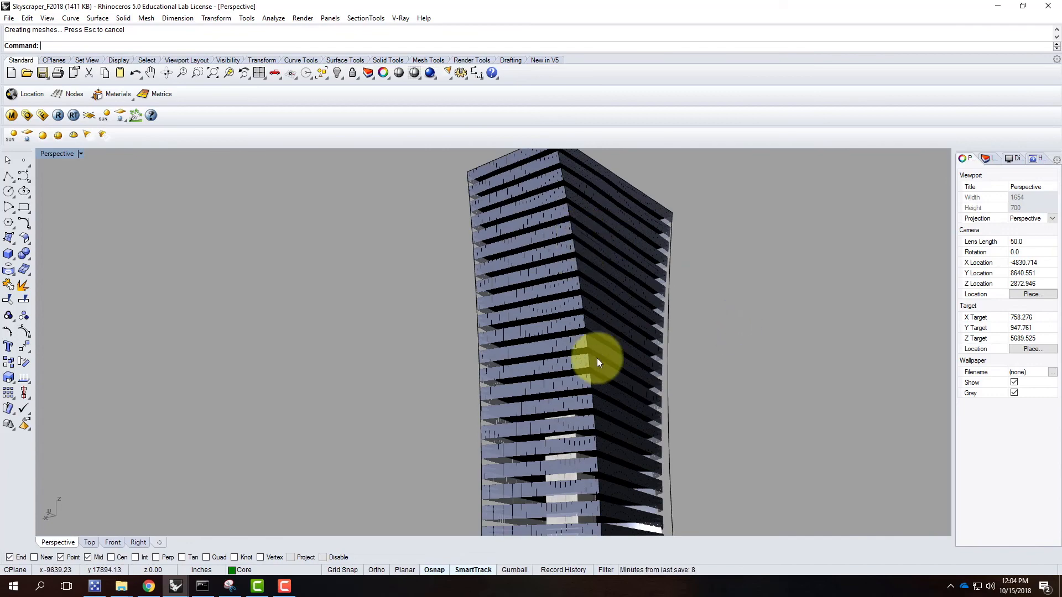
right_click_drag(583, 443, 597, 401)
scroll(597, 400, "up", 5)
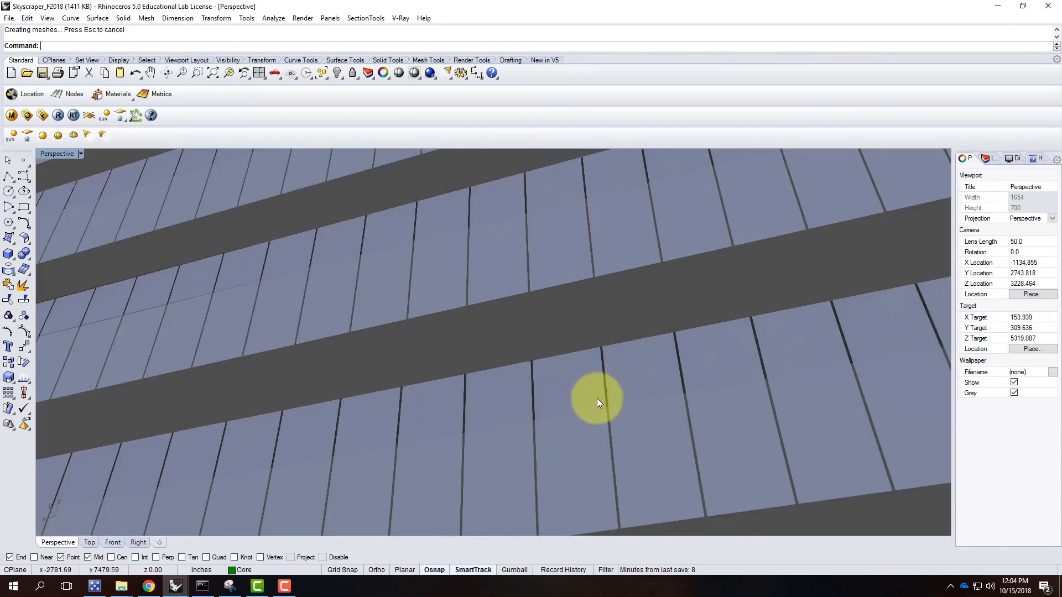
left_click(579, 320)
scroll(585, 318, "down", 5)
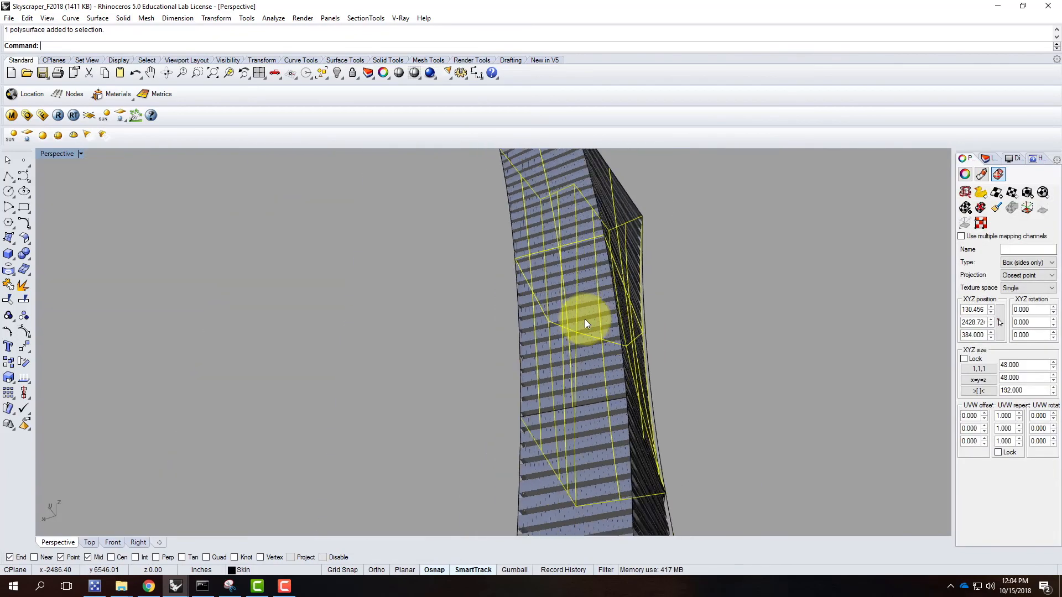
right_click_drag(632, 348, 637, 354)
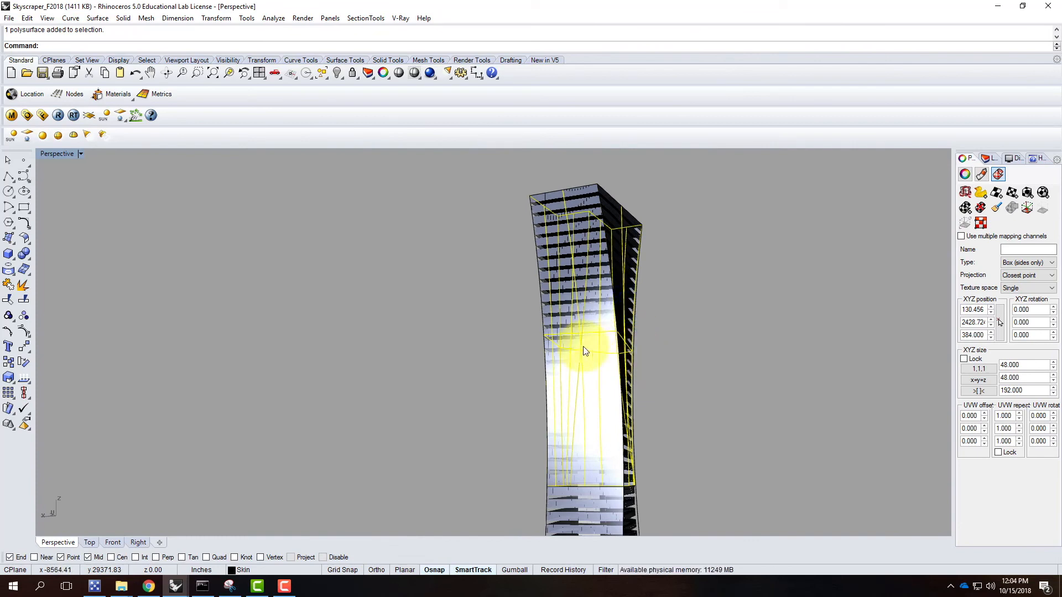
left_click(722, 318)
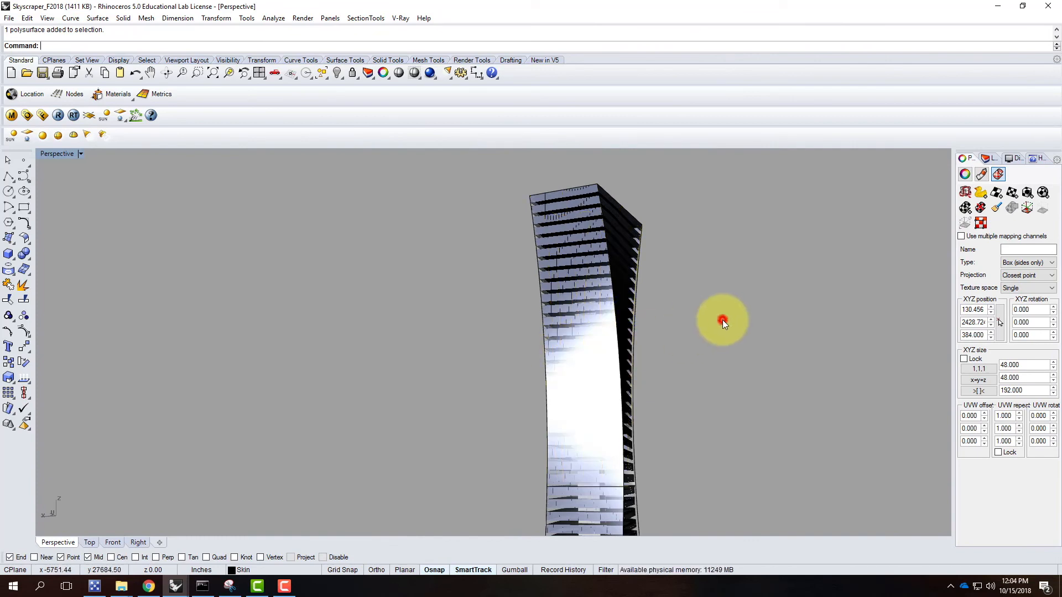
right_click_drag(552, 315, 635, 348)
scroll(571, 221, "up", 10)
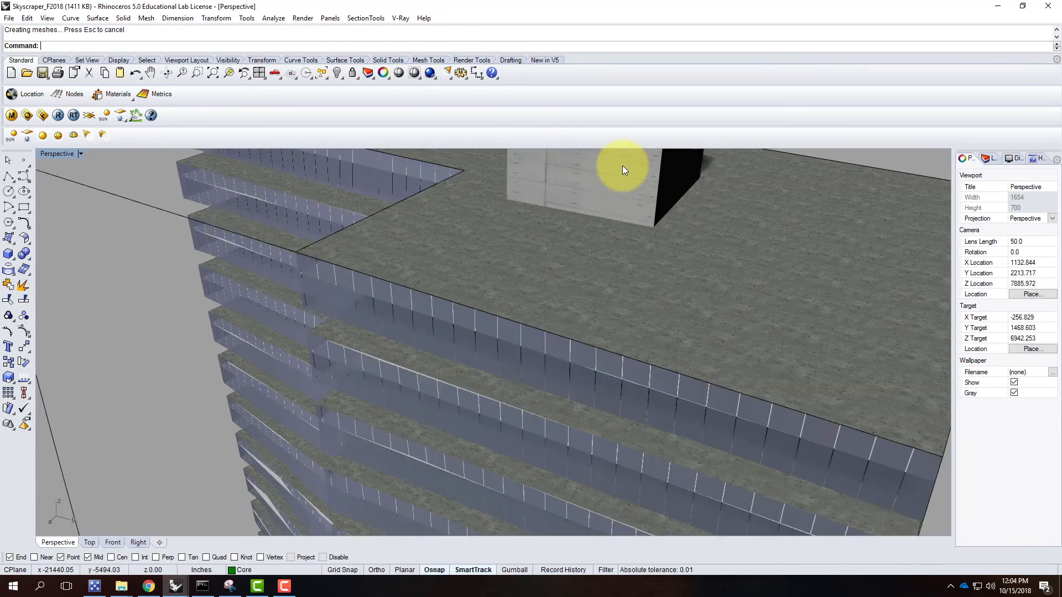
Hide the Skin, Floors and Ceiling layers so that only the concrete core remains displayed
left_click(583, 202)
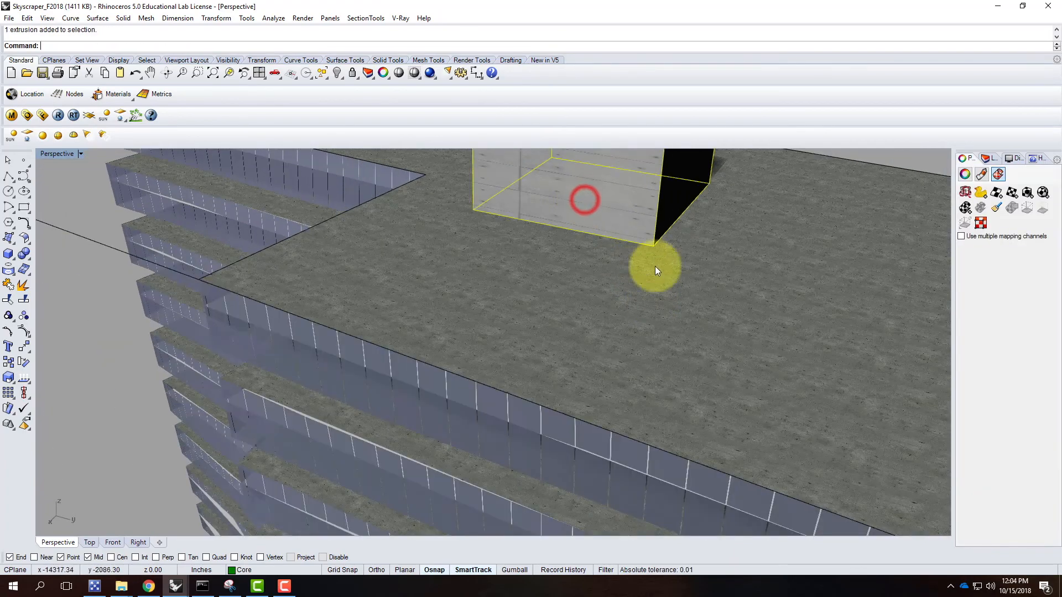
left_click(961, 159)
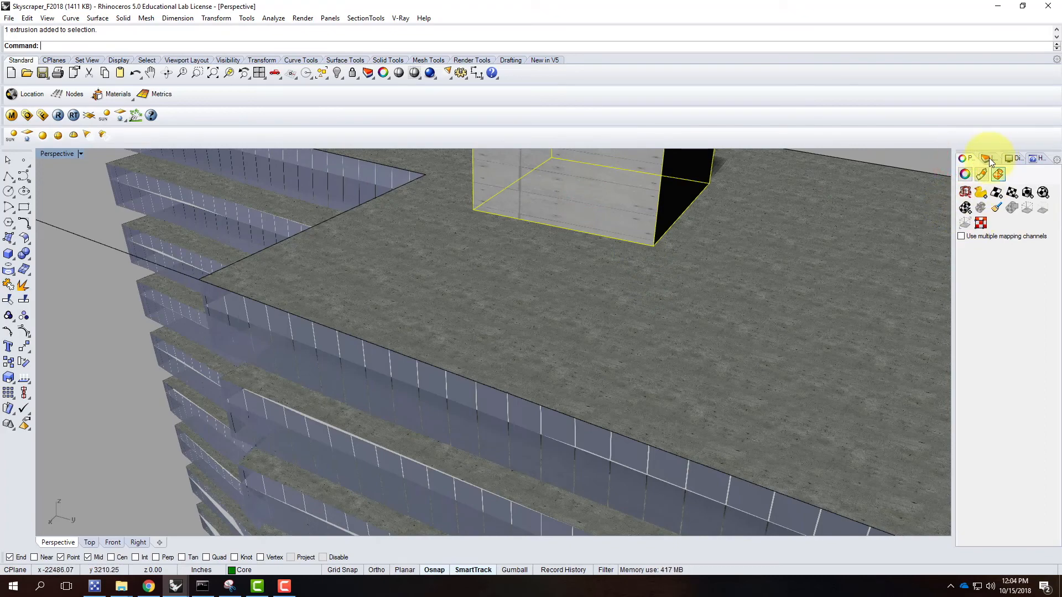
left_click(986, 159)
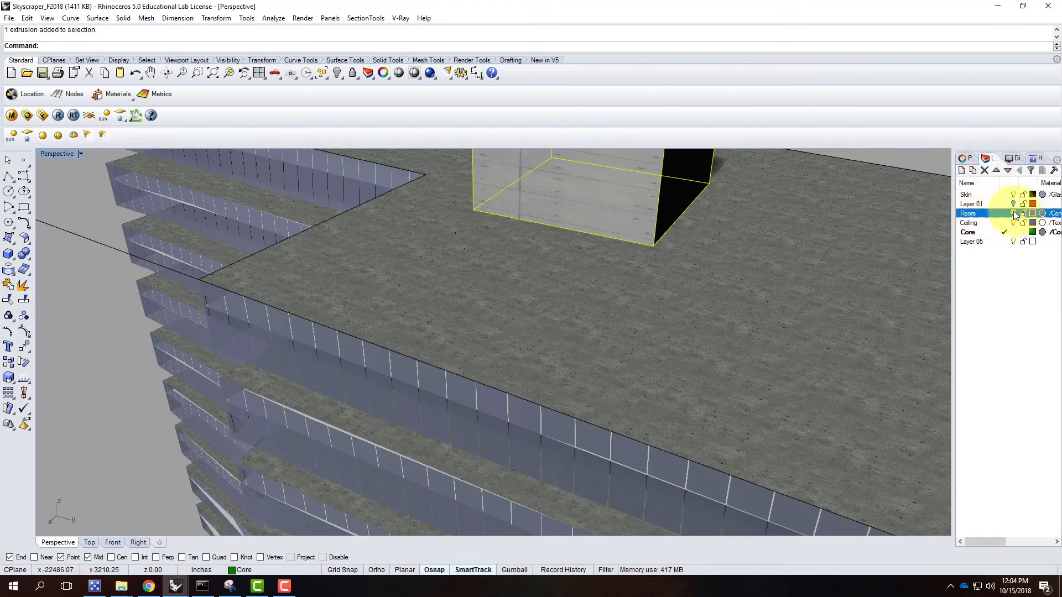
left_click(1015, 195)
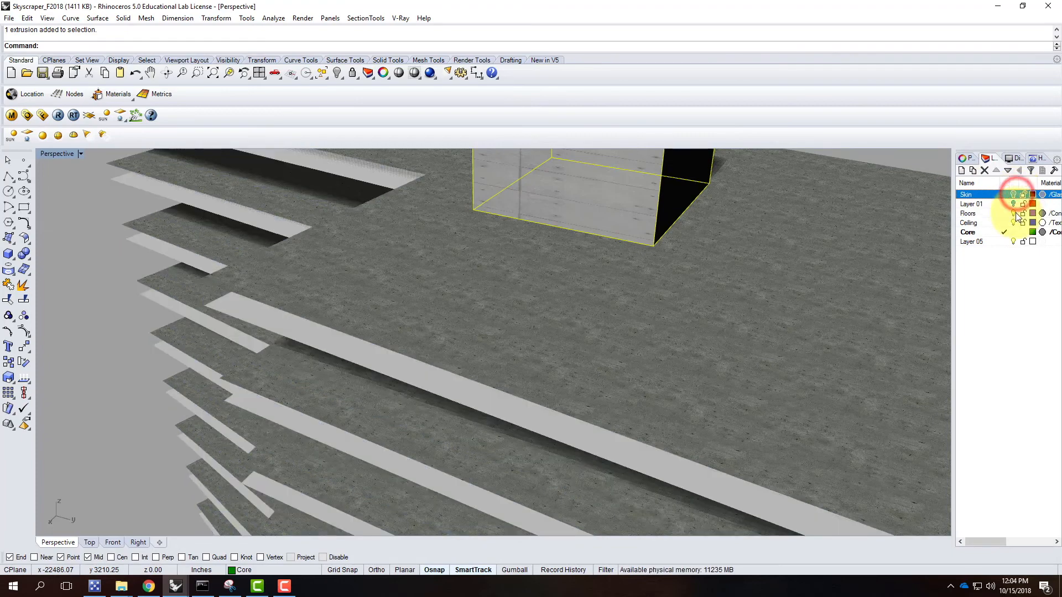
left_click(1013, 213)
left_click(1015, 223)
left_click(758, 280)
Apply capped bounding-box texture mapping in World coordinates to the core's top block and equalize its XYZ size
right_click_drag(757, 280, 485, 292)
left_click(485, 291)
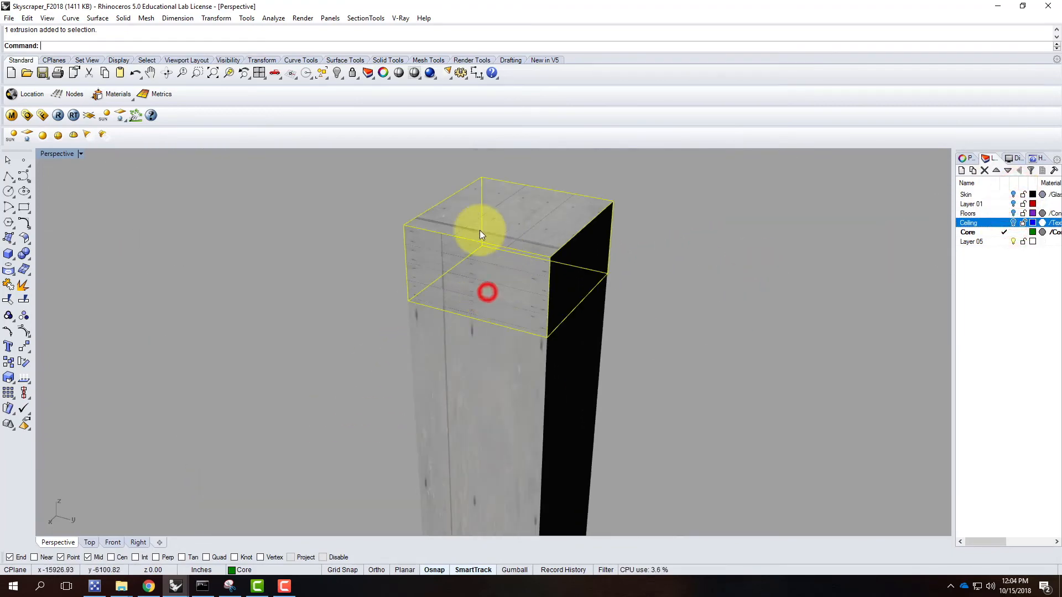
left_click(963, 159)
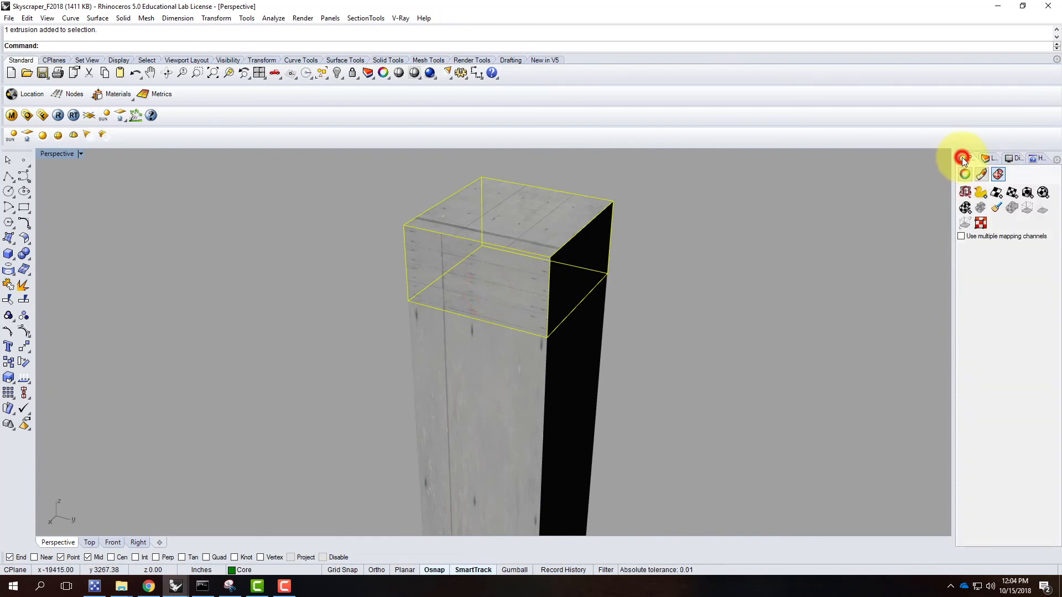
left_click(1025, 192)
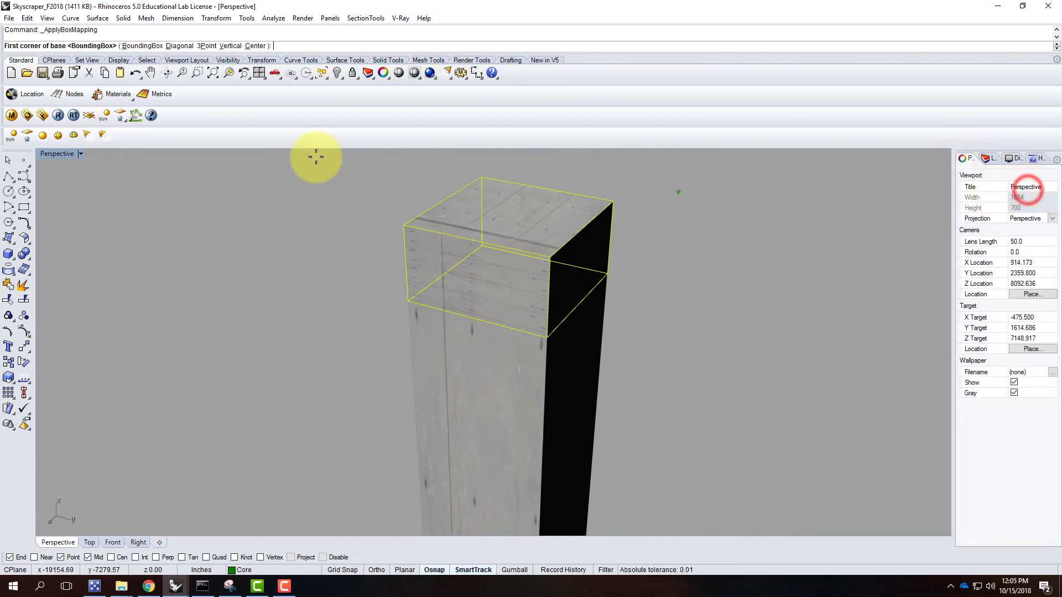
left_click(147, 47)
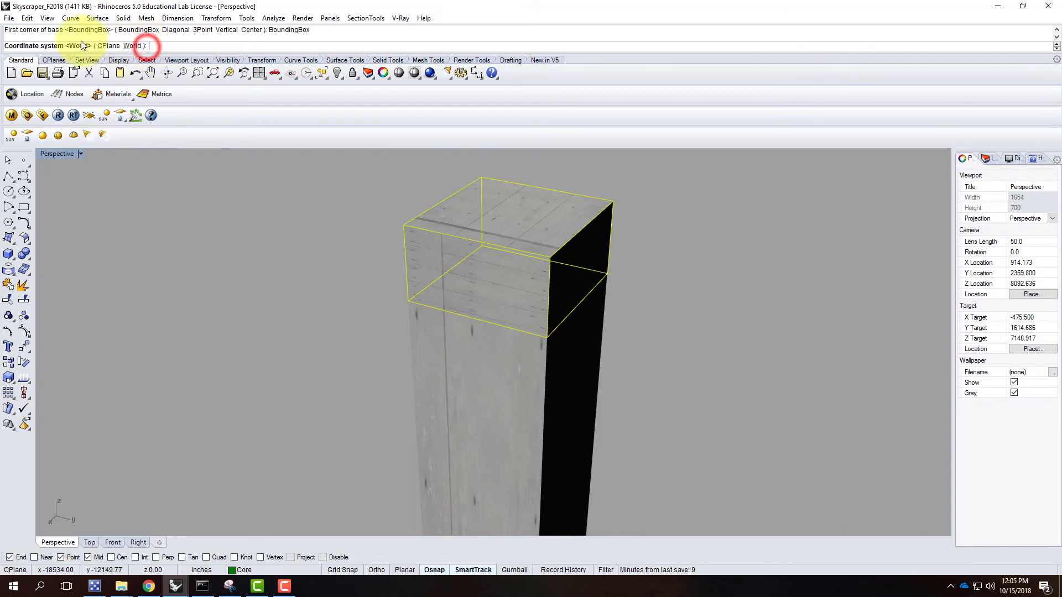
left_click(131, 45)
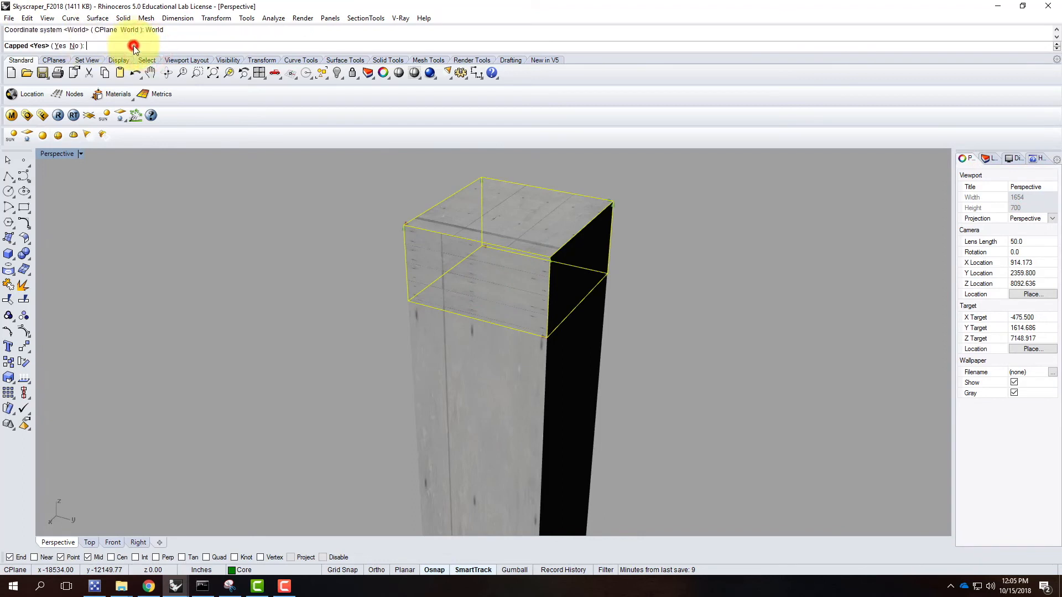
left_click(61, 46)
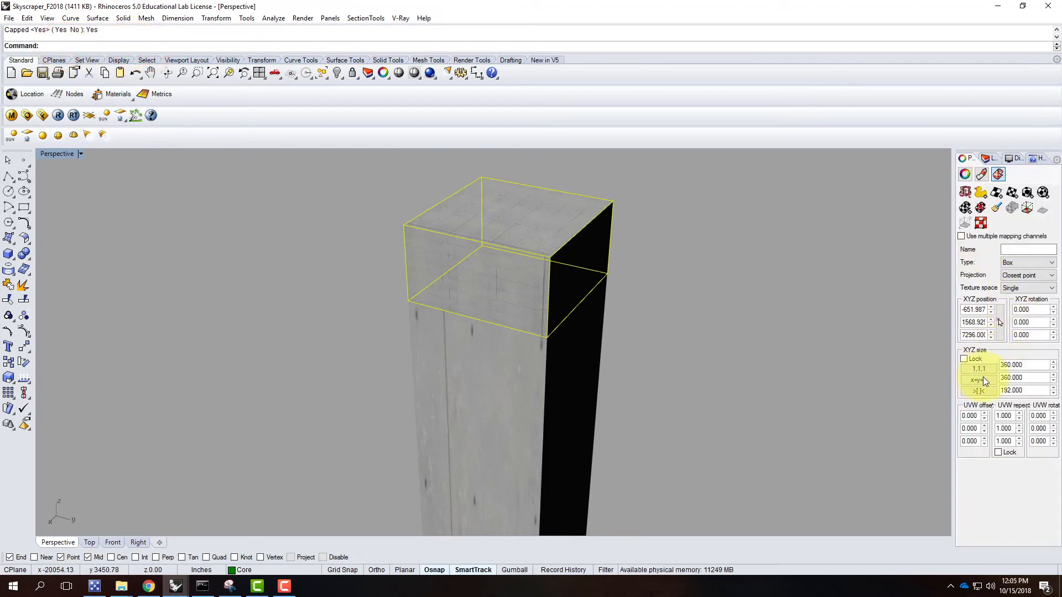
left_click(978, 380)
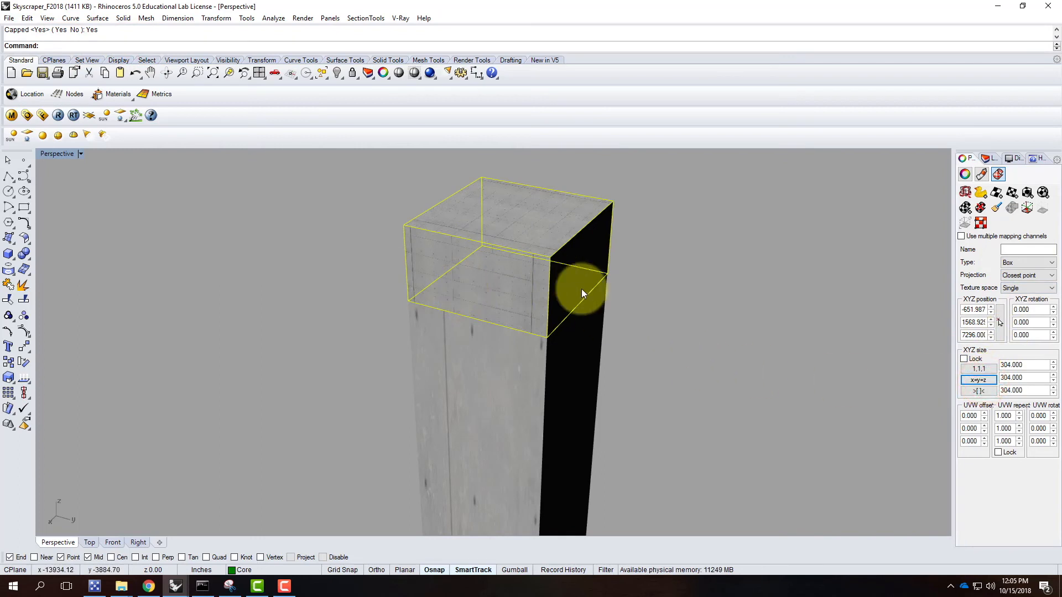
Try an X size of 250 for the top block's box mapping and equalize the three sizes
right_click_drag(549, 291, 526, 314)
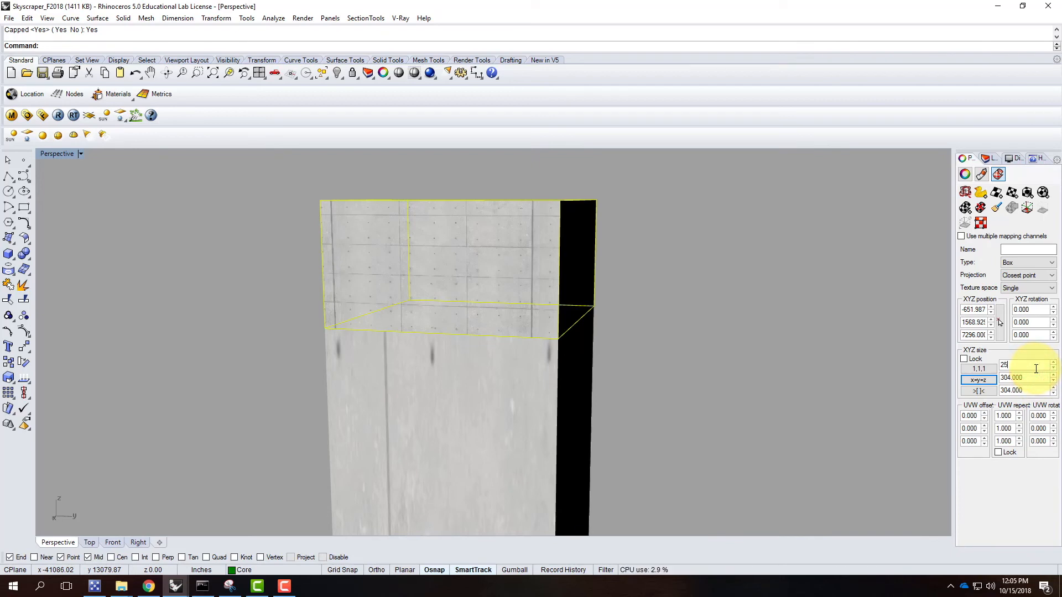
key("Tab")
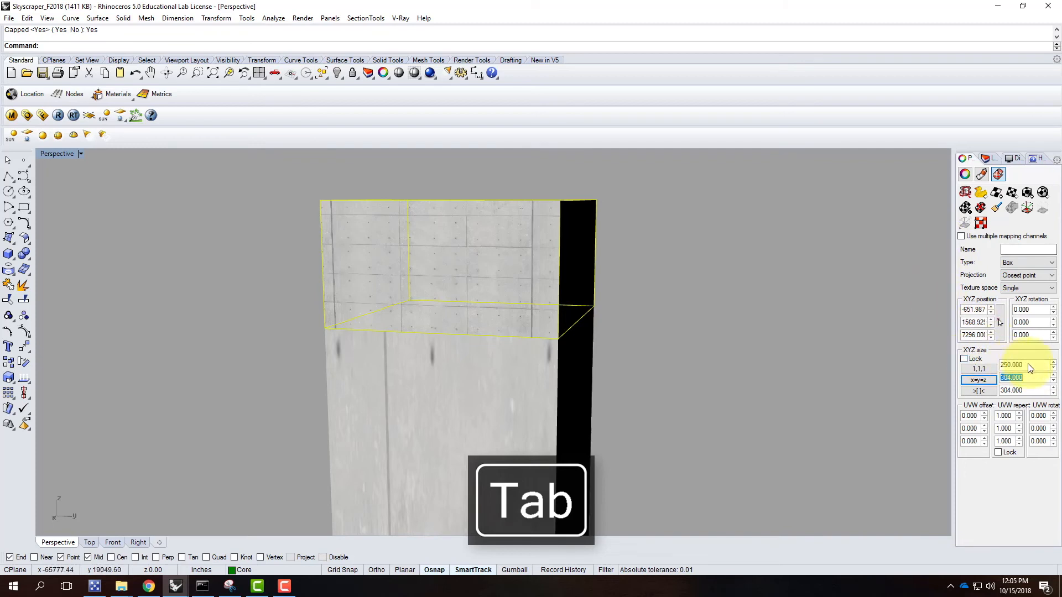
left_click(979, 379)
Lock the box mapping's XYZ size, try 250, and set it to 350 on all axes
left_click(963, 358)
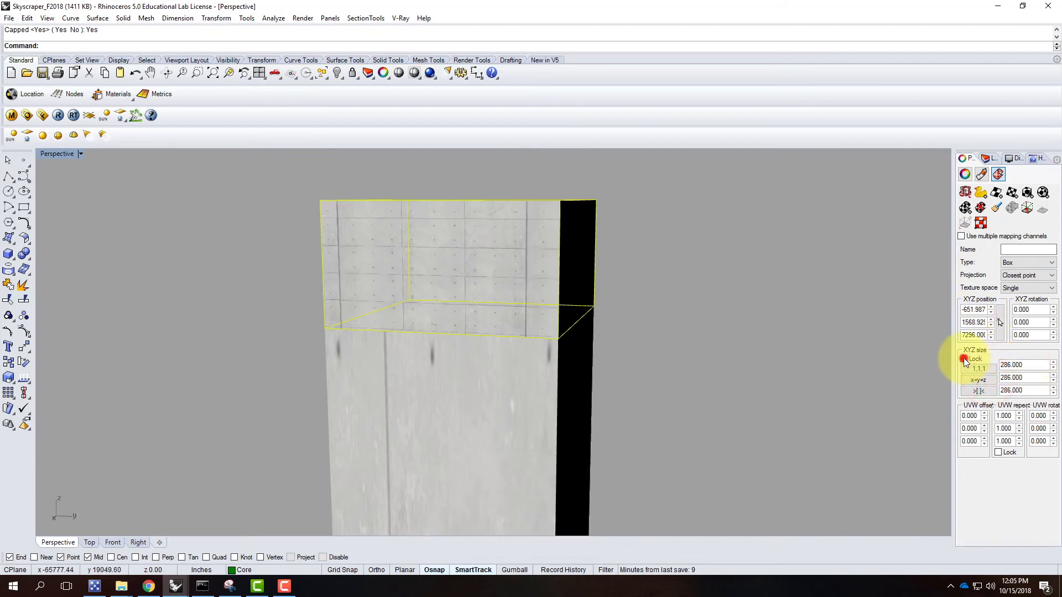
double_click(1018, 364)
type("25")
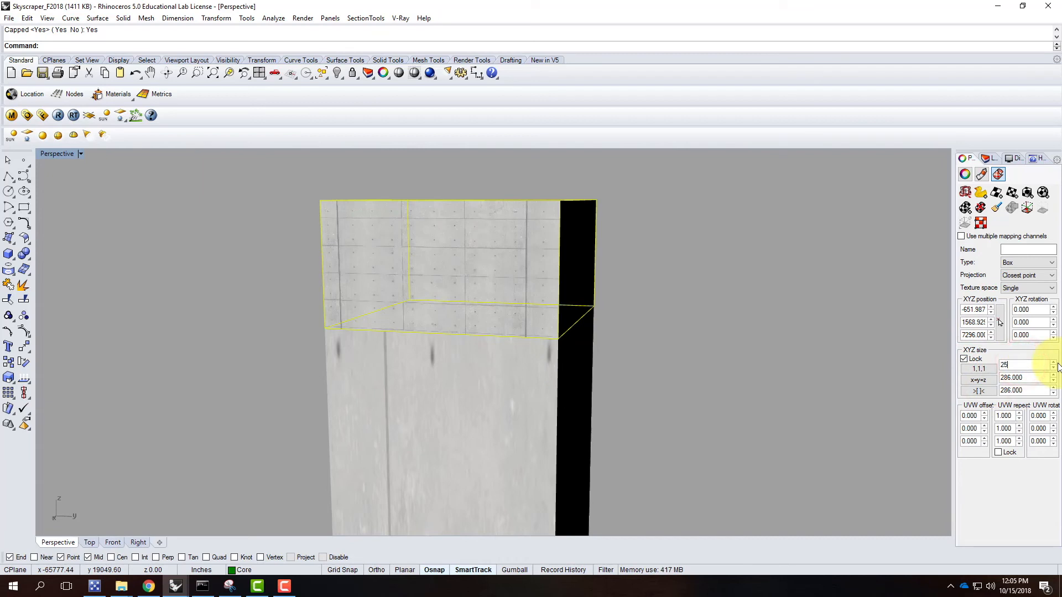
type("0")
key("Tab")
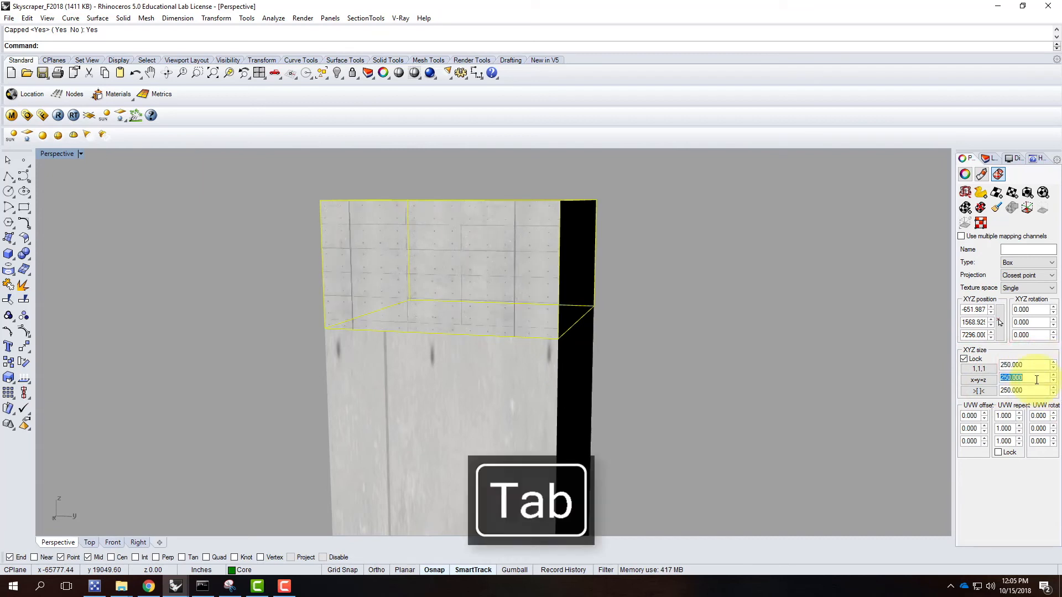
double_click(1023, 365)
type("350")
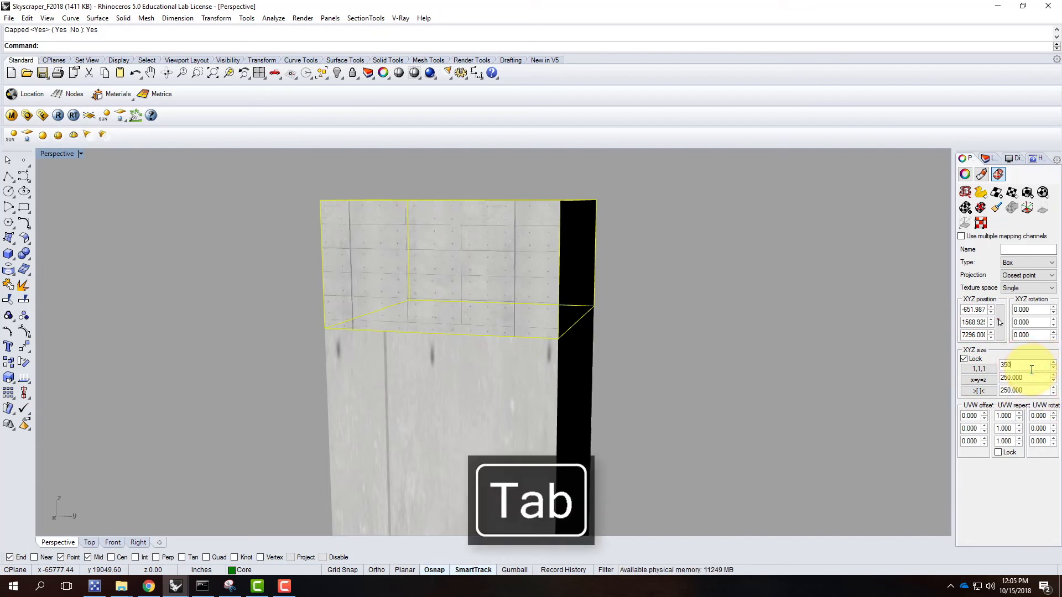
key("Tab")
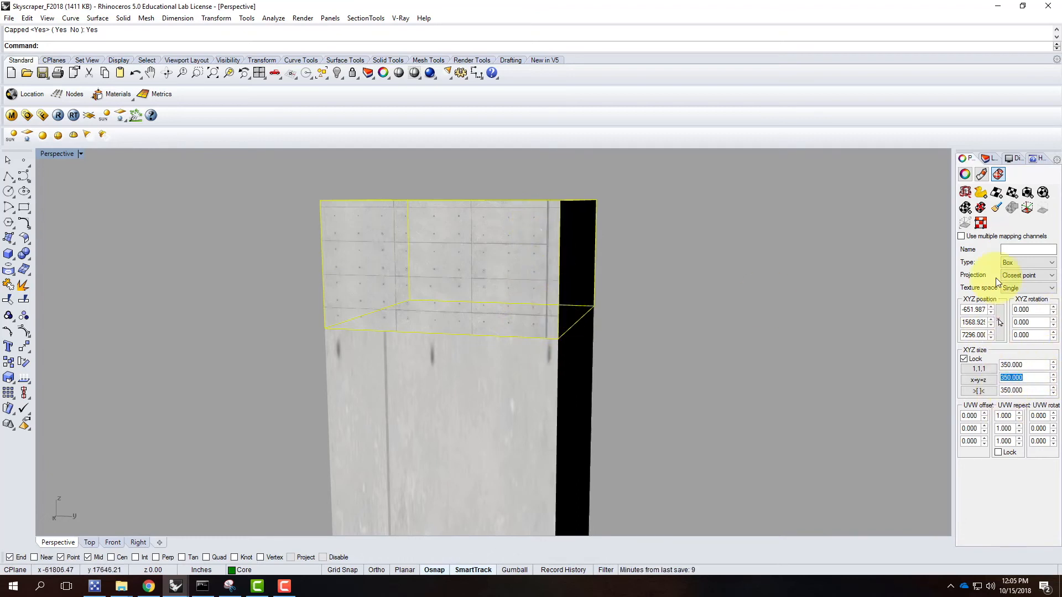
Show the top block's mapping widget and move it vertically upward until its base lines up with the block's bottom edge
left_click(1026, 208)
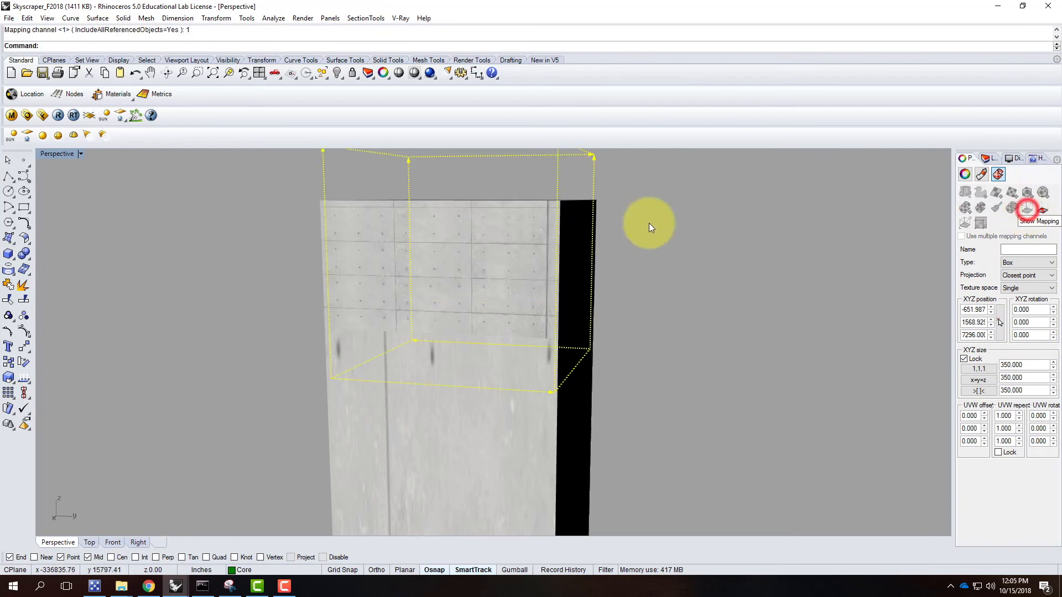
key("Return")
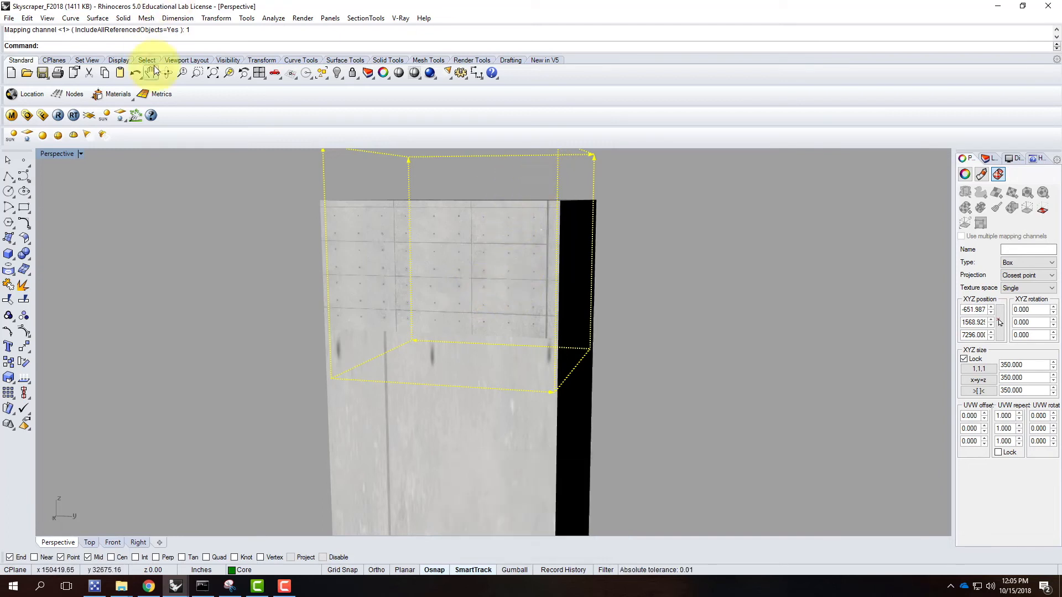
left_click(153, 46)
type("move")
key("Return")
type("v")
key("Return")
left_click(676, 394)
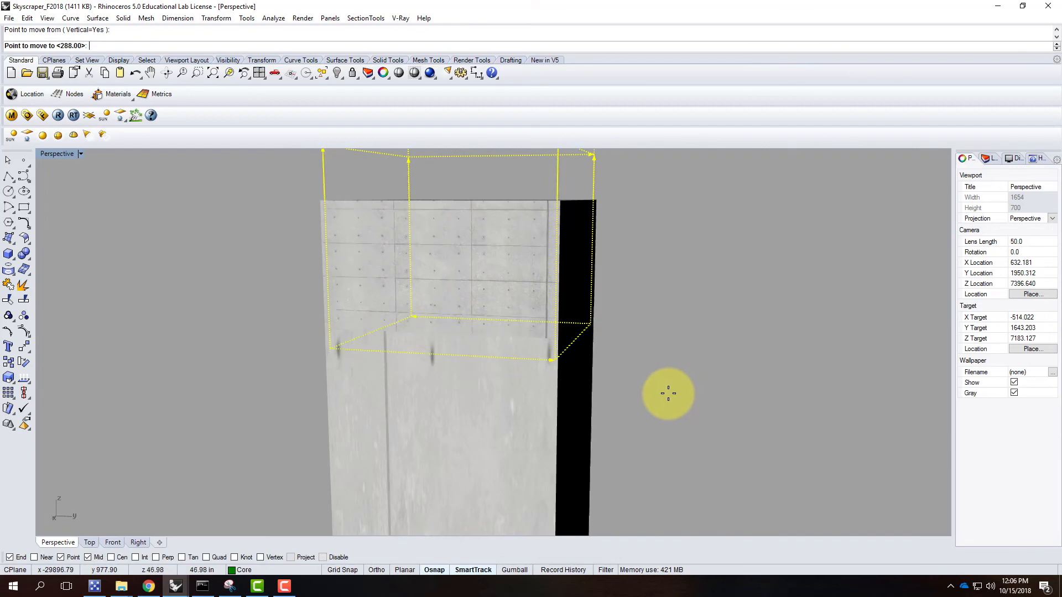
left_click(668, 393)
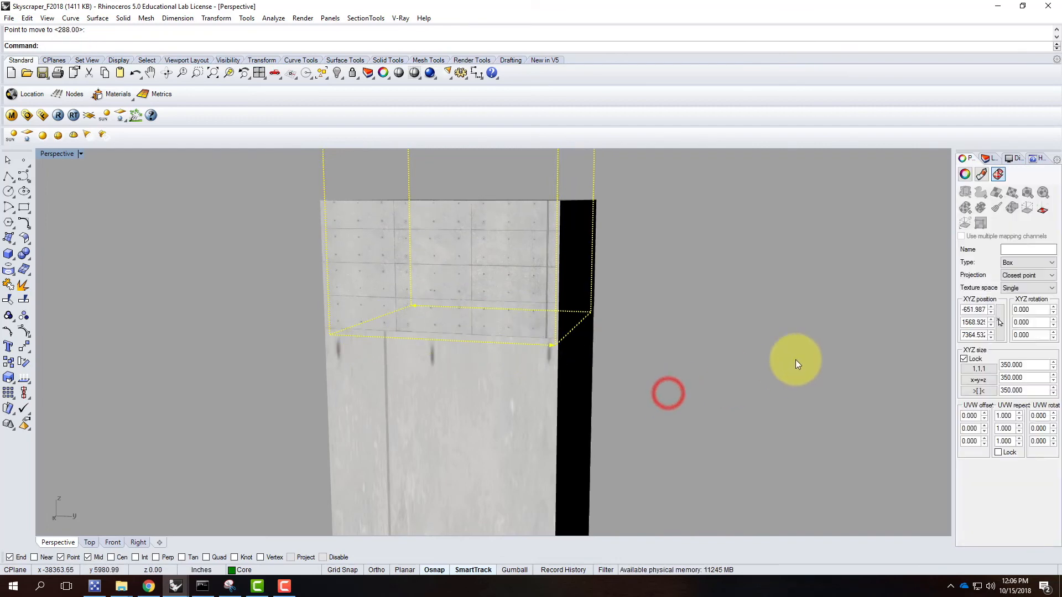
right_click_drag(684, 359, 712, 334)
left_click(712, 333)
Match the lower core block's texture mapping to the top core block and clear the selection
mouse_move(513, 276)
right_mouse_down()
mouse_move(522, 360)
mouse_move(534, 284)
mouse_move(498, 282)
right_mouse_up()
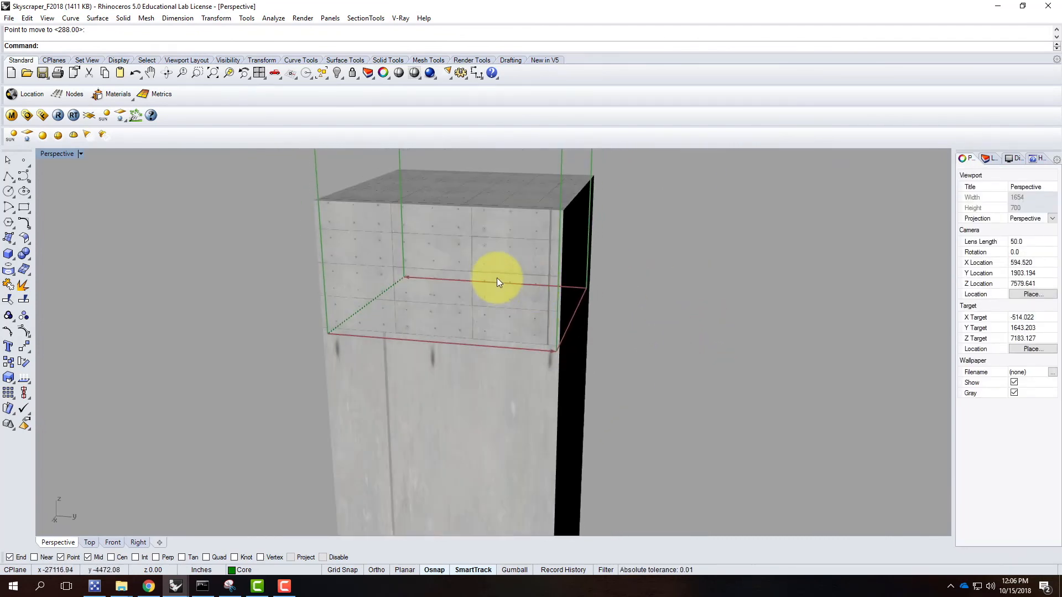
left_click(478, 416)
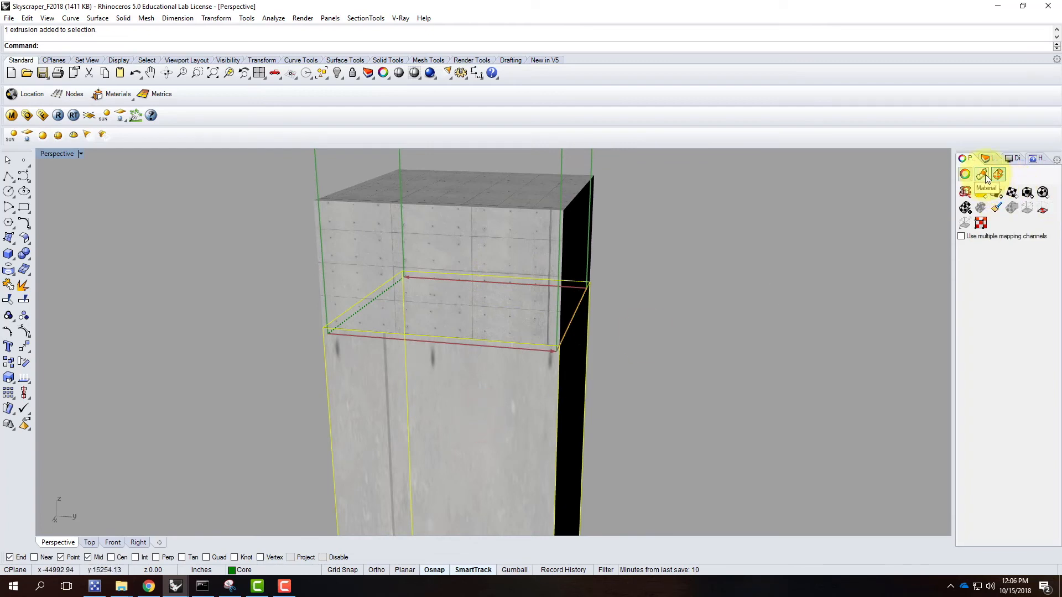
left_click(995, 207)
left_click(510, 241)
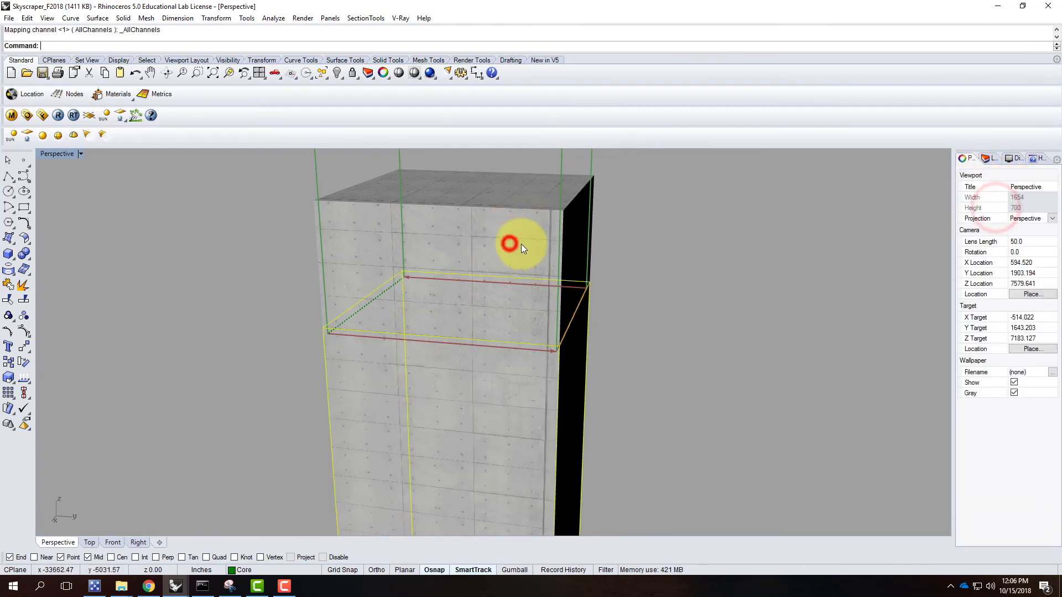
scroll(595, 221, "down", 8)
left_click(684, 305)
mouse_move(762, 304)
right_mouse_down()
mouse_move(663, 260)
mouse_move(644, 232)
mouse_move(727, 315)
mouse_move(800, 308)
mouse_move(737, 308)
mouse_move(715, 292)
mouse_move(706, 320)
mouse_move(733, 332)
mouse_move(583, 315)
mouse_move(571, 289)
mouse_move(495, 295)
mouse_move(741, 303)
right_mouse_up()
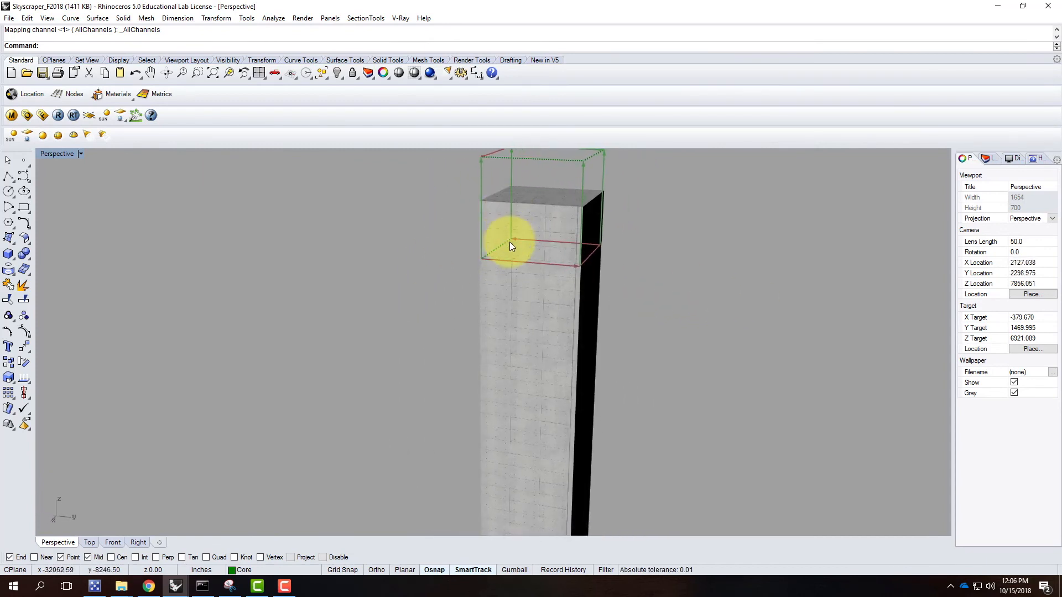
mouse_move(508, 265)
right_mouse_down()
mouse_move(675, 267)
mouse_move(559, 268)
mouse_move(520, 231)
mouse_move(506, 267)
right_mouse_up()
Redisplay the Floors, Ceiling and Skin layers while leaving Layer 01 hidden
left_click(986, 158)
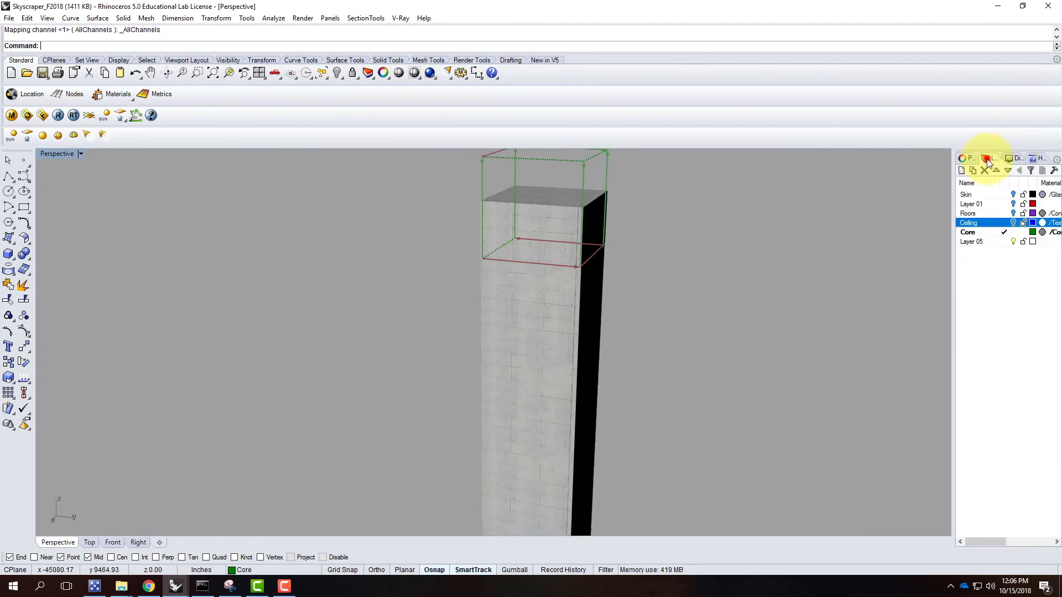
left_click(1013, 213)
left_click(1012, 223)
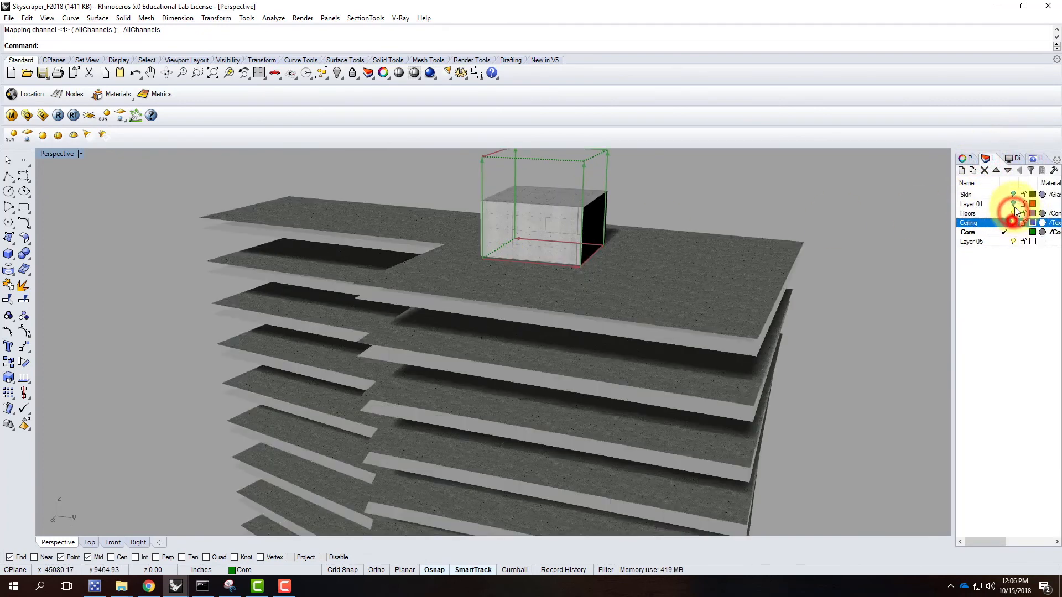
left_click(1013, 203)
left_click(1013, 194)
scroll(722, 247, "down", 3)
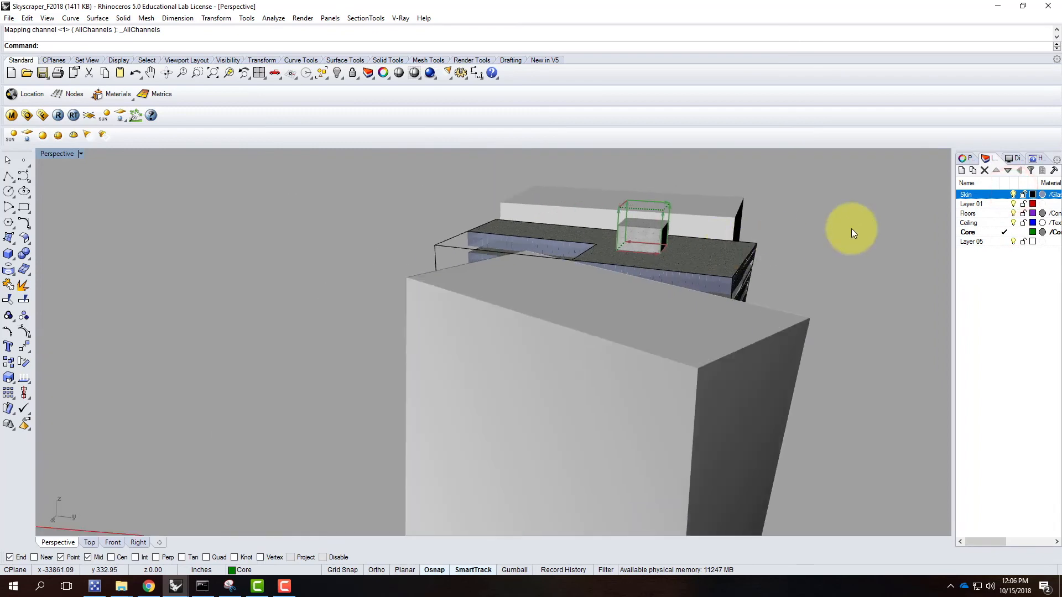
left_click(1013, 205)
right_click_drag(474, 310, 802, 326)
left_click(1044, 323)
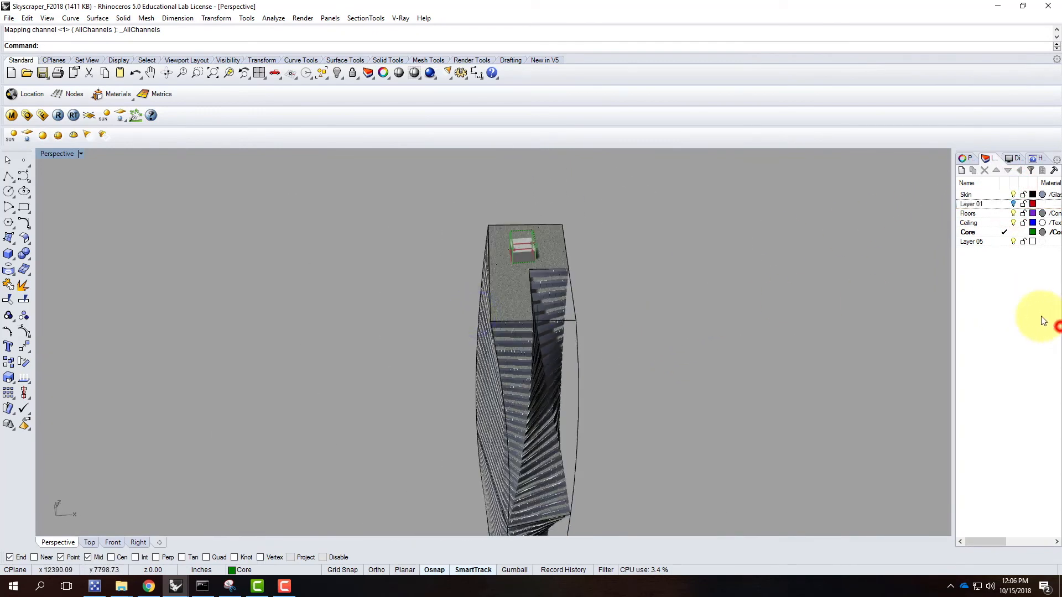
Create a new layer named Skyscraper
left_click(962, 171)
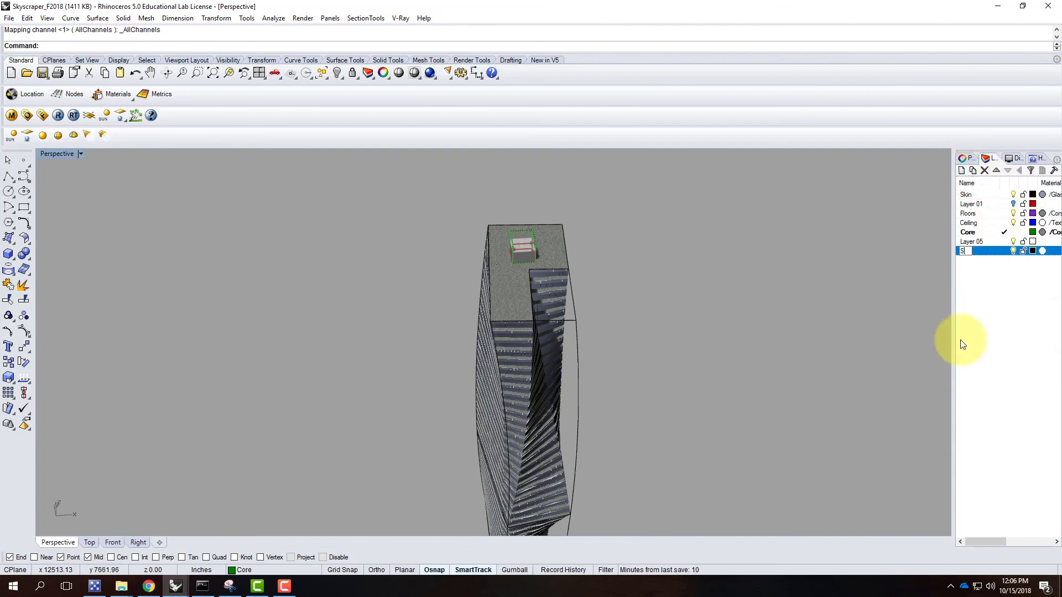
type("Skuy")
key("BackSpace")
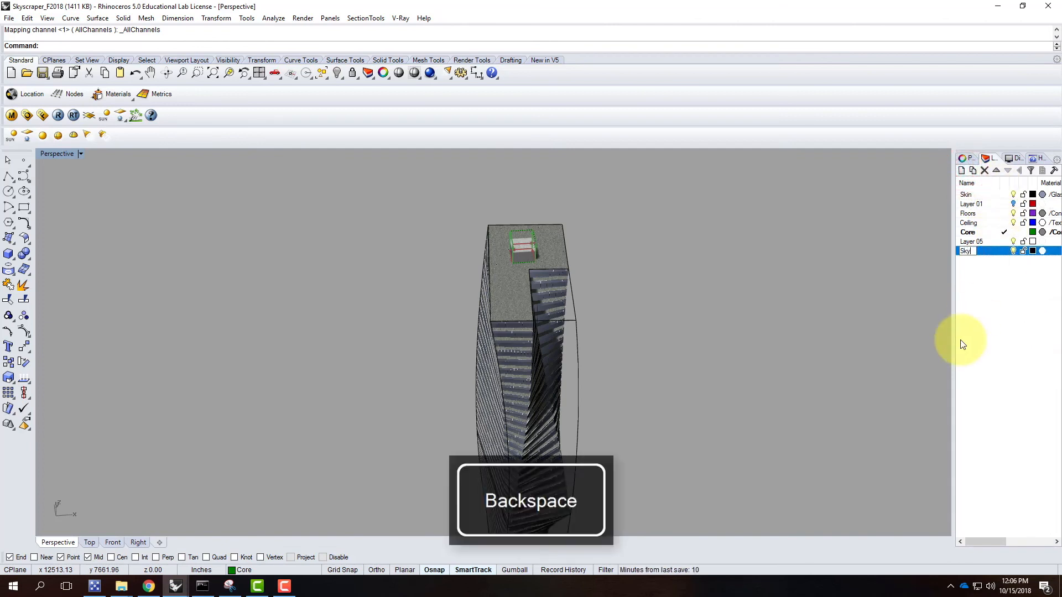
type("scraper")
key("Return")
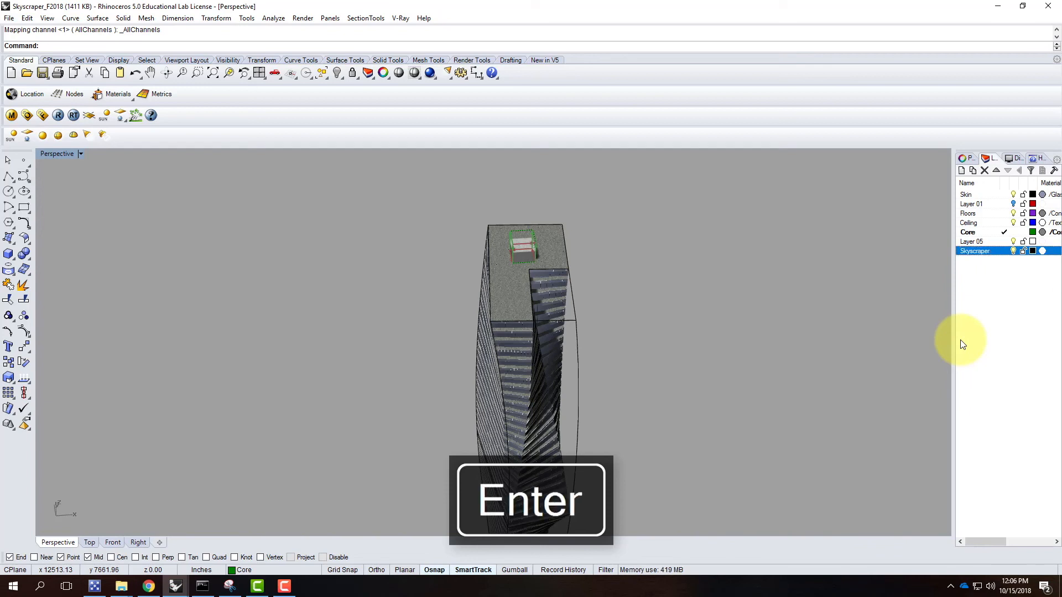
Nest the Skin, Floors, Ceiling and Core layers under the Skyscraper layer and save the file
left_click(975, 193)
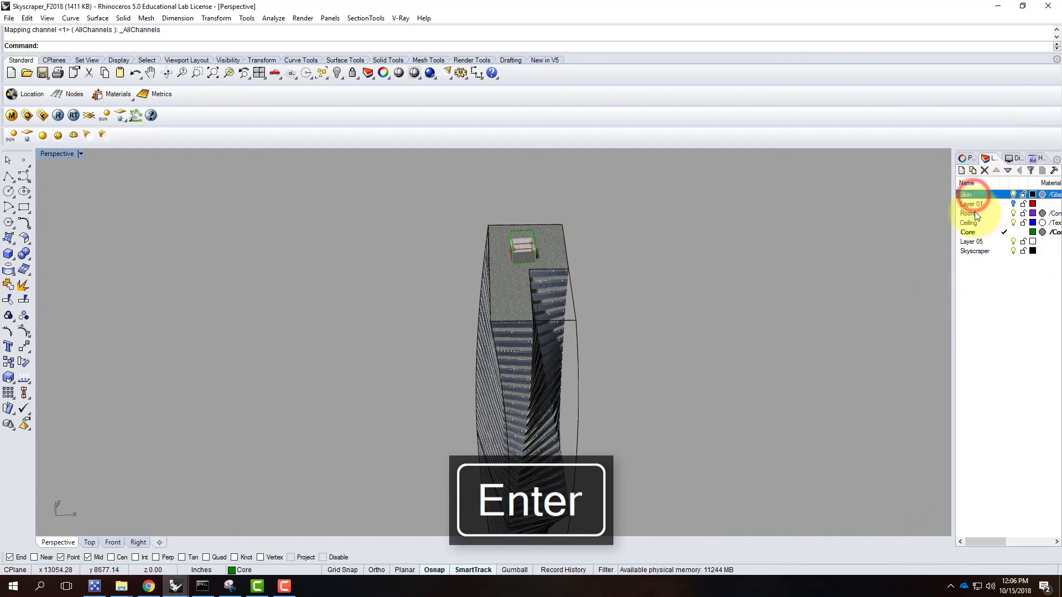
left_click(970, 213)
left_click(973, 232, "shift")
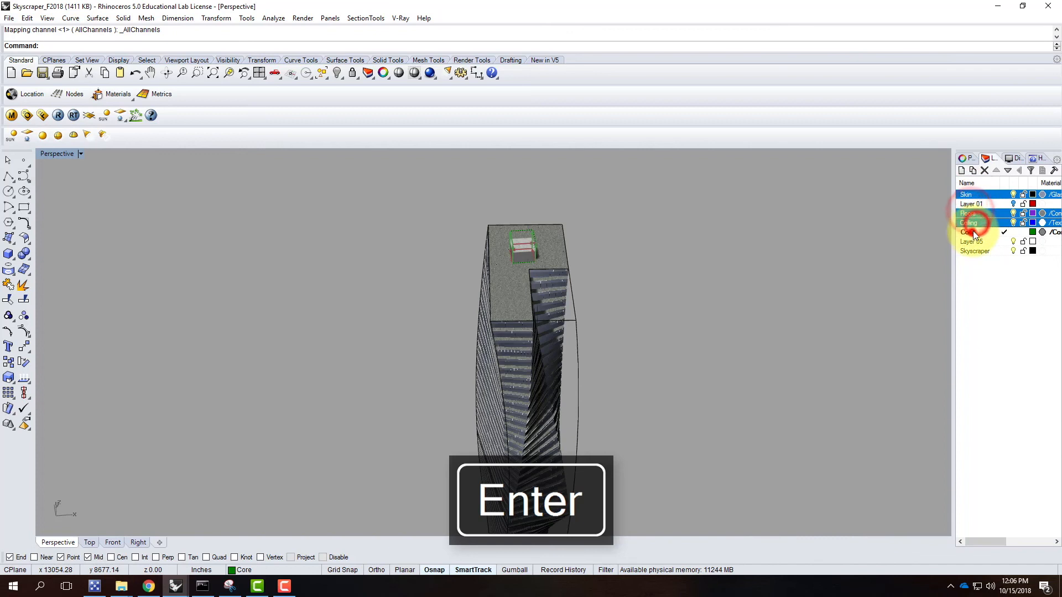
left_click(973, 194, "ctrl")
left_click_drag(973, 197, 974, 252)
left_click(986, 204)
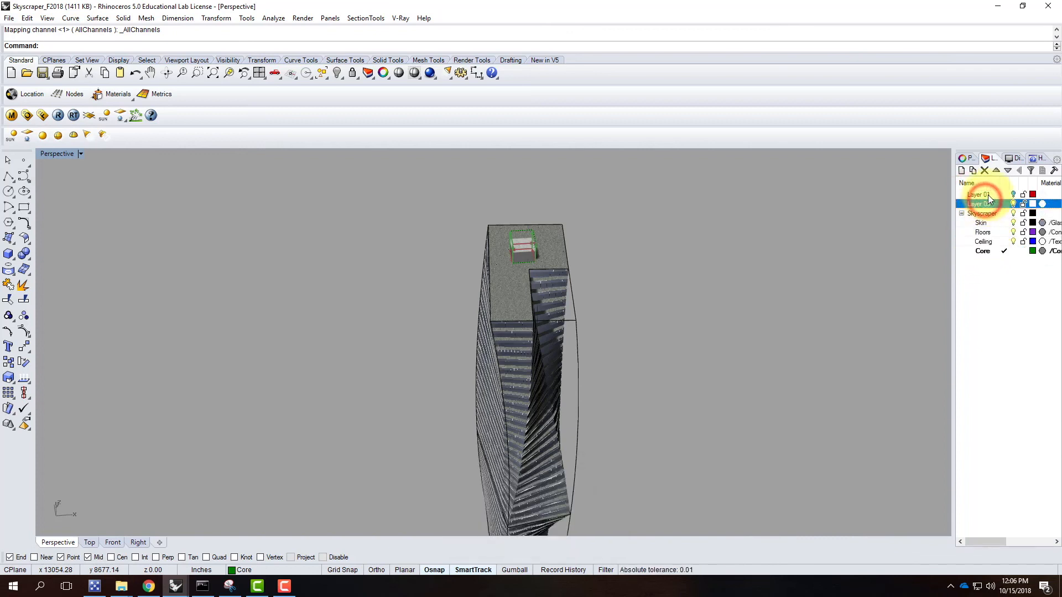
left_click(9, 18)
left_click(30, 70)
Delete Layer 01 and Layer 05 with its sublayers, including all objects on them, and save the file
left_click(980, 195)
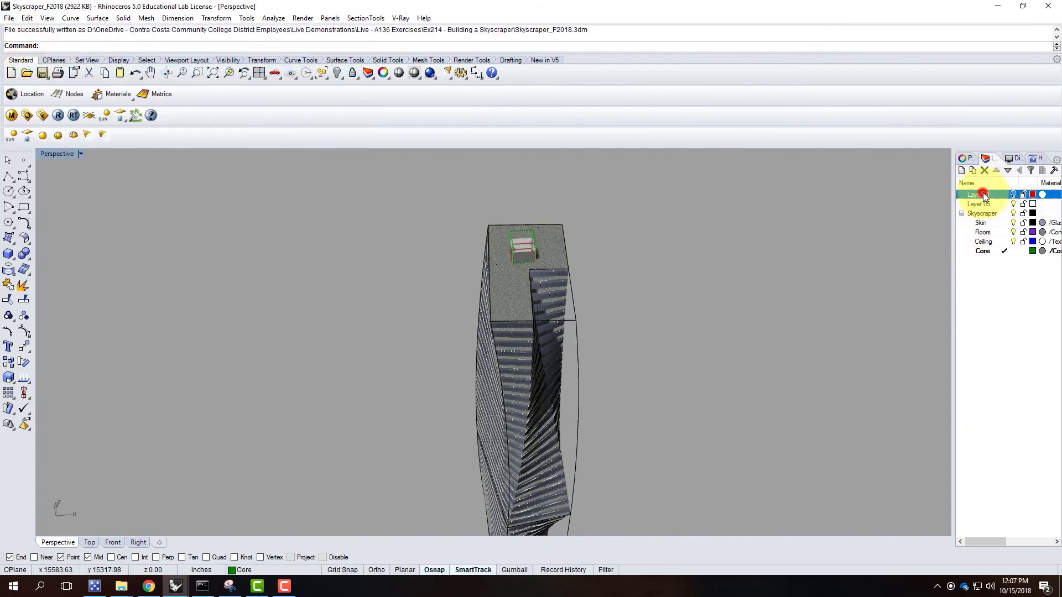
left_click(984, 203)
left_click(973, 171)
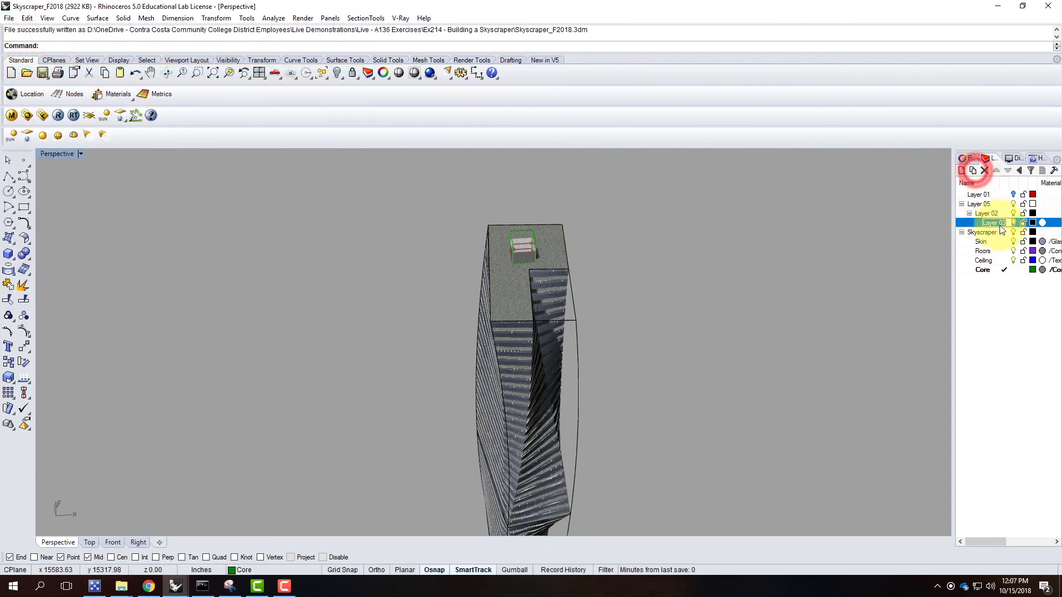
left_click(979, 195)
left_click(986, 223, "shift")
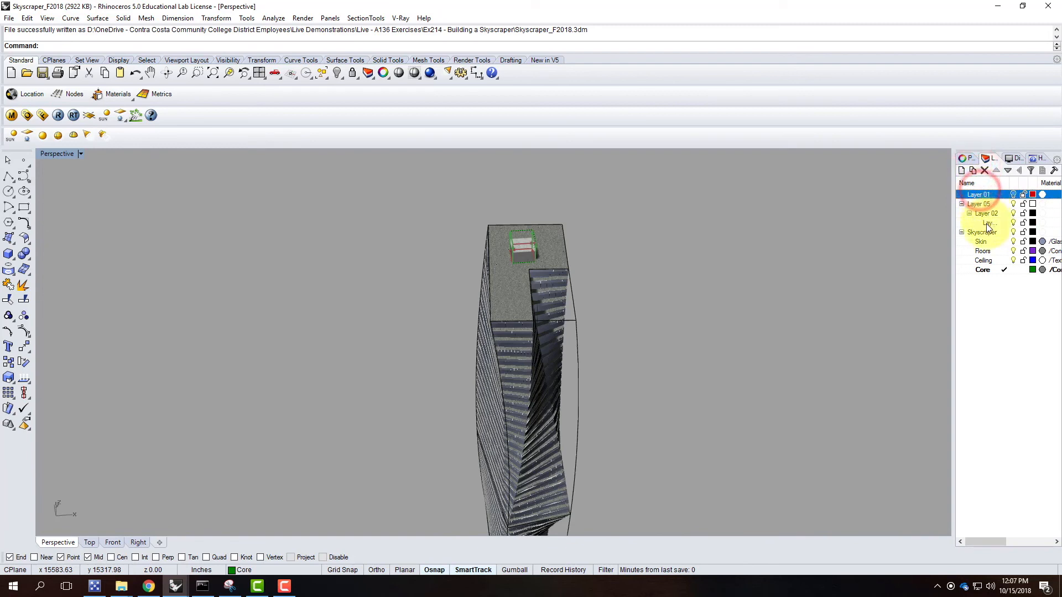
left_click(986, 171)
left_click(513, 316)
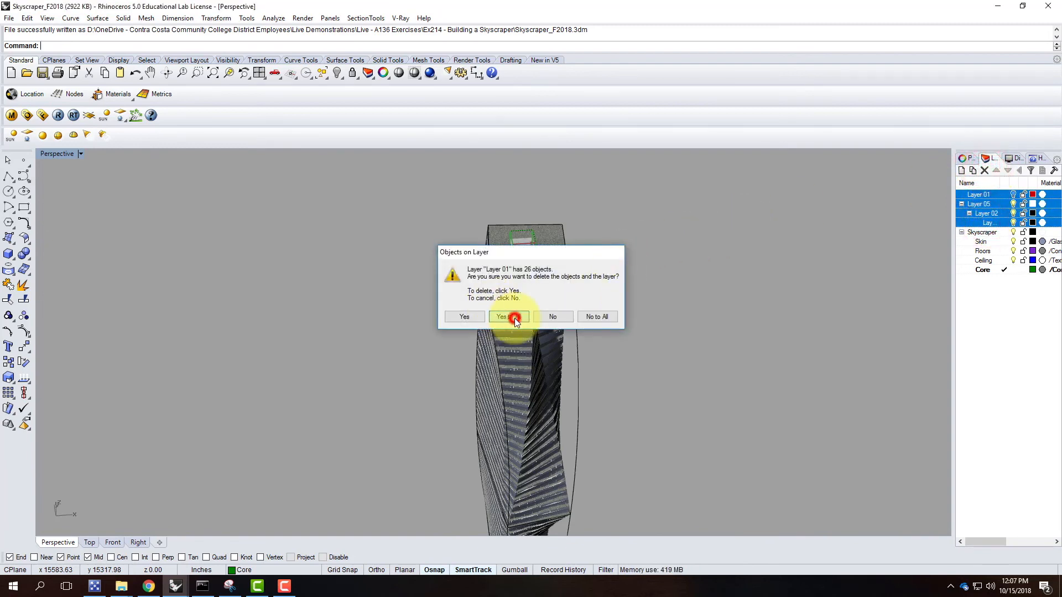
right_click_drag(591, 323, 516, 344)
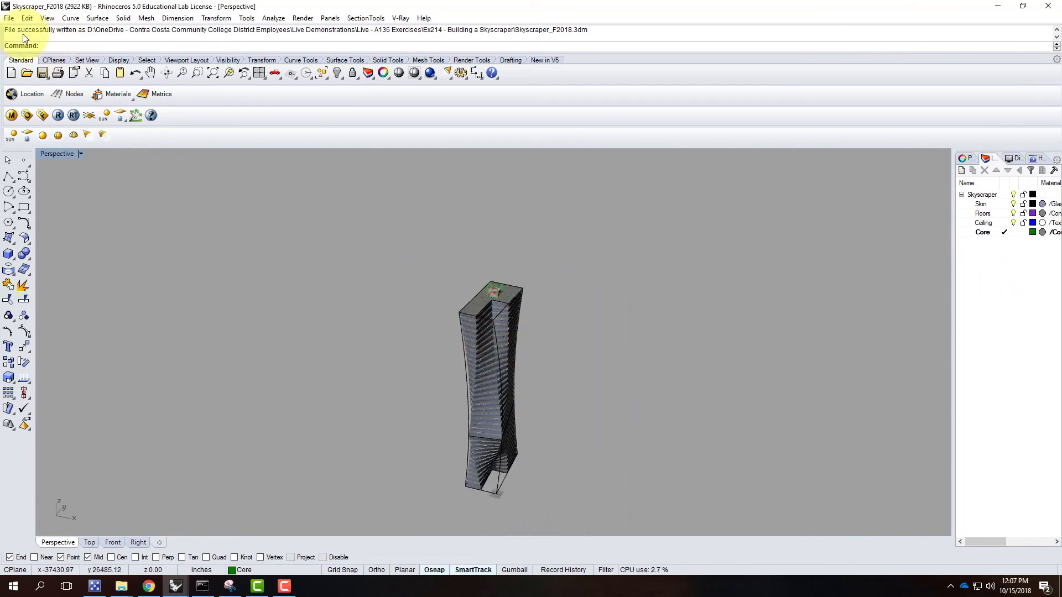
left_click(9, 19)
left_click(30, 70)
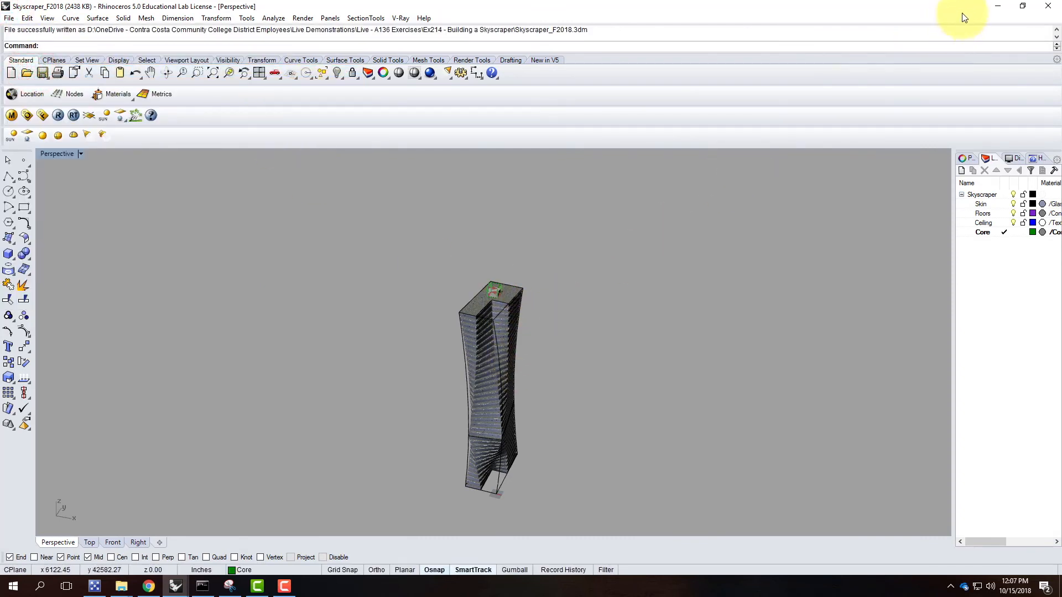
Start a second Rhino session to open an existing file and permanently decline the V-Ray bug report with No to All
left_click(995, 6)
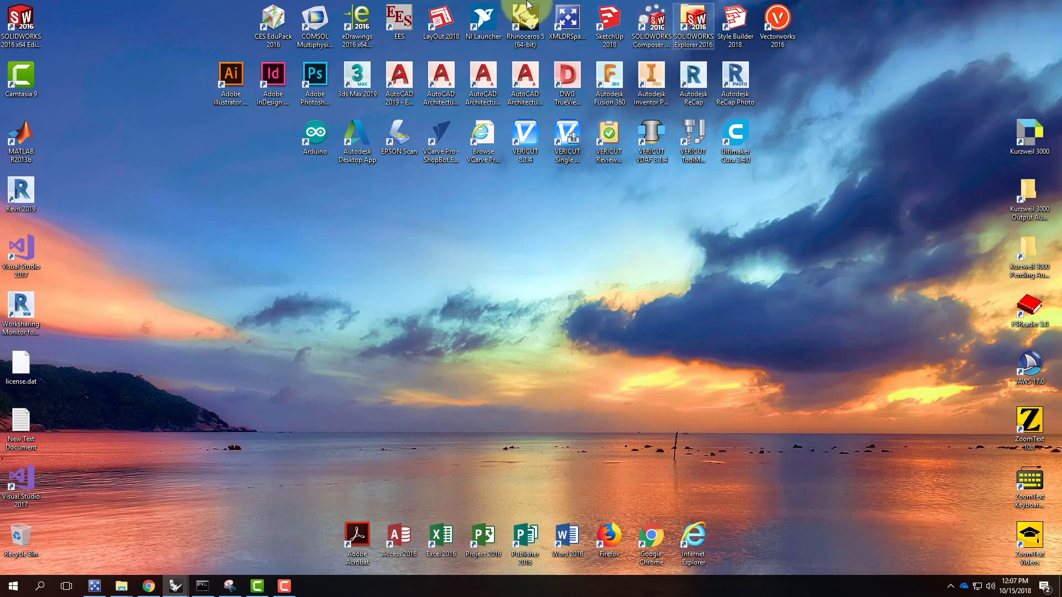
left_click(523, 21)
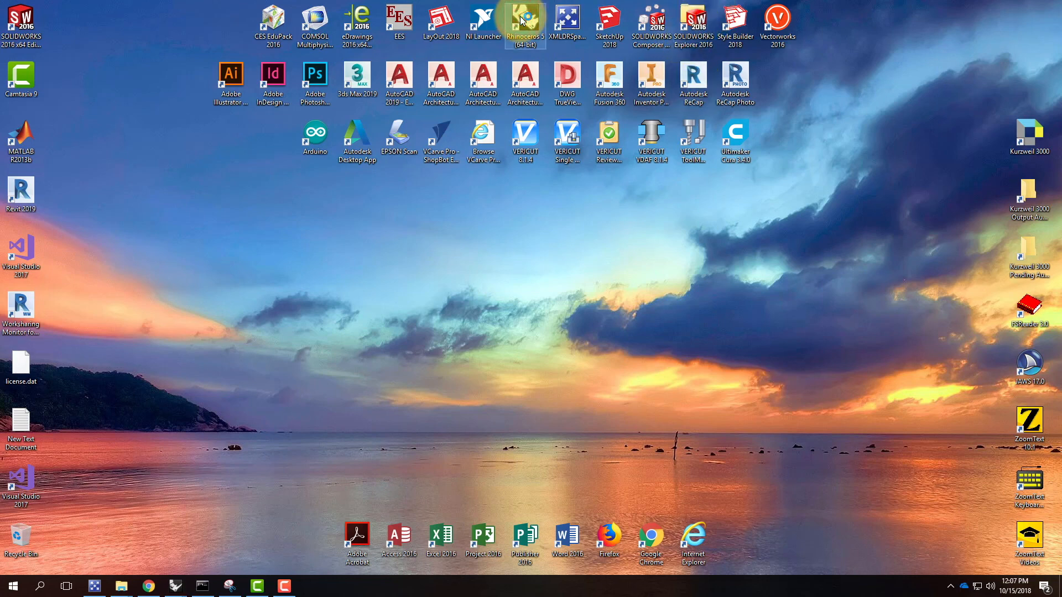
left_click(452, 148)
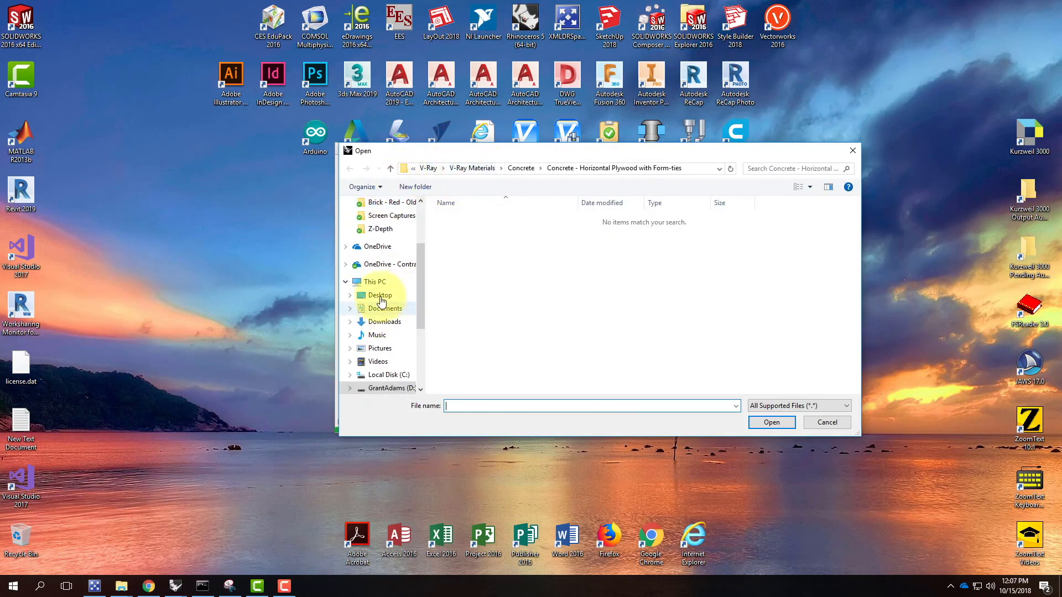
left_click(378, 264)
left_click(466, 266)
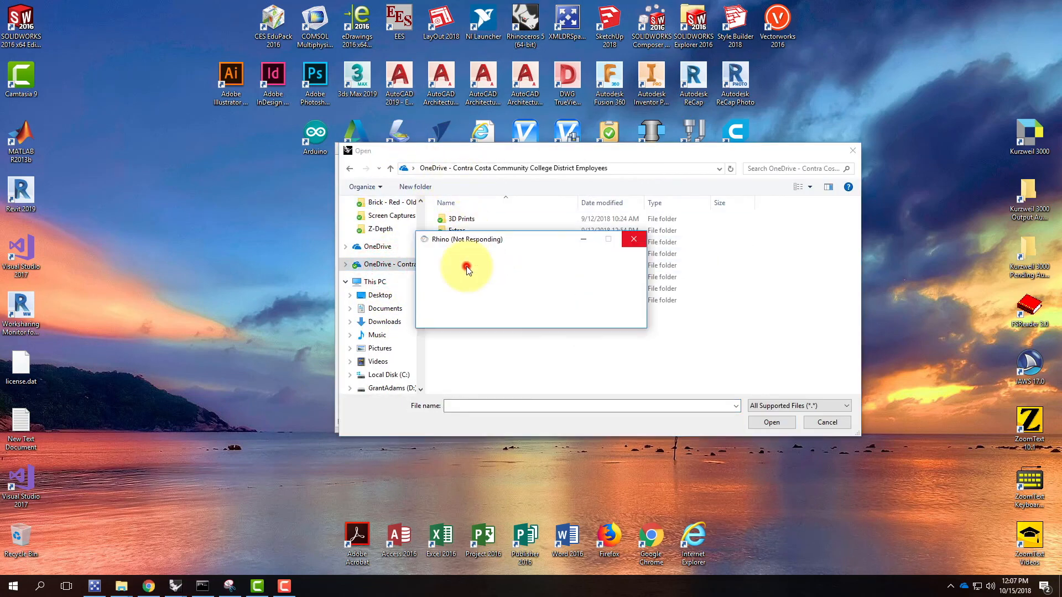
left_click(528, 239)
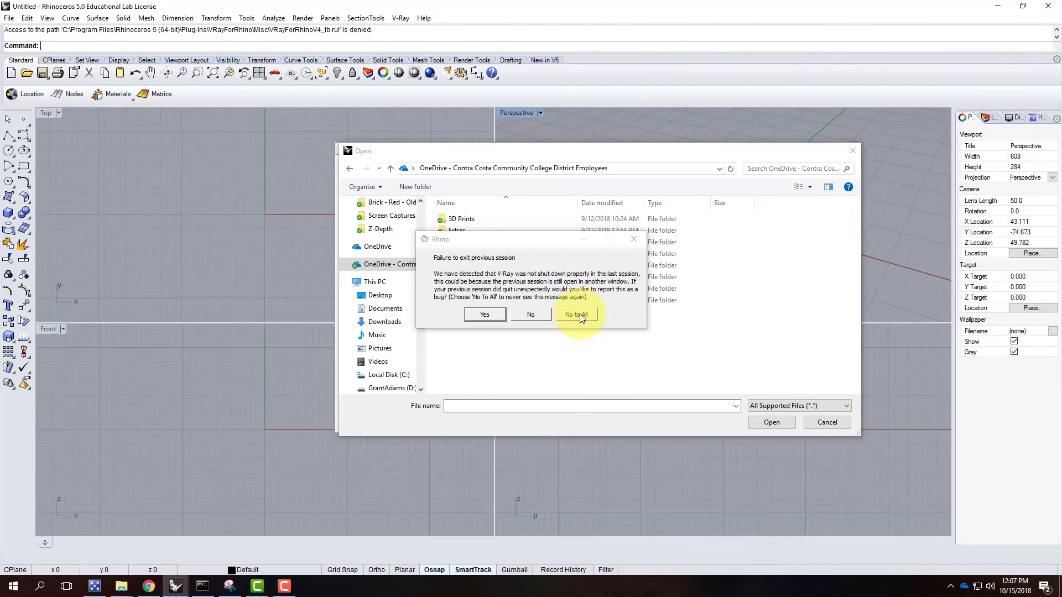
left_click(580, 313)
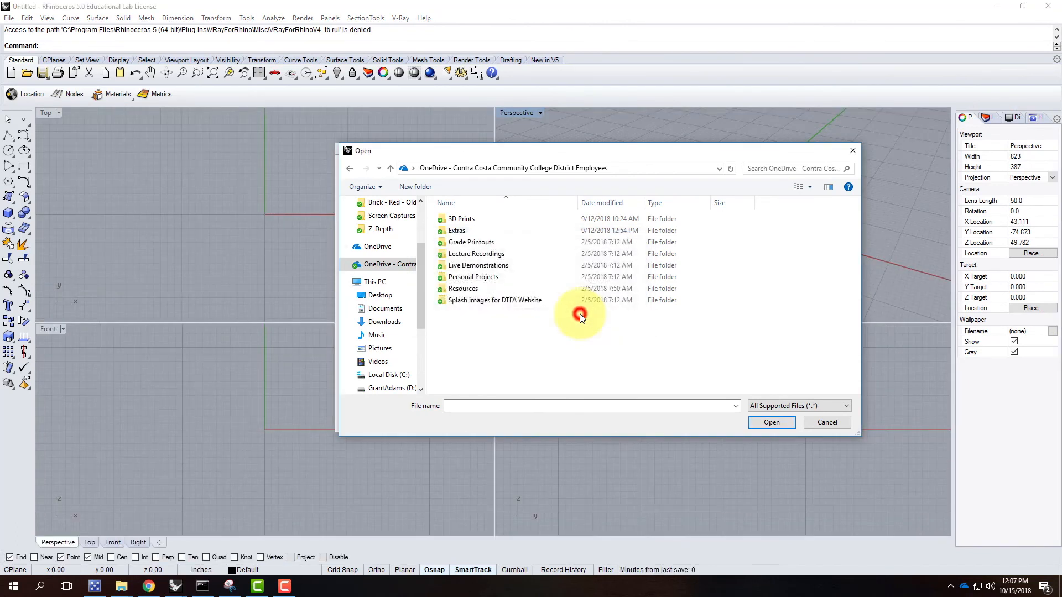
Open Ex208_BaseFileForTestRendering from the Ex208 - Bulding Rhino Blocks folder under Live - A136 Exercises
double_click(477, 265)
left_click(479, 232)
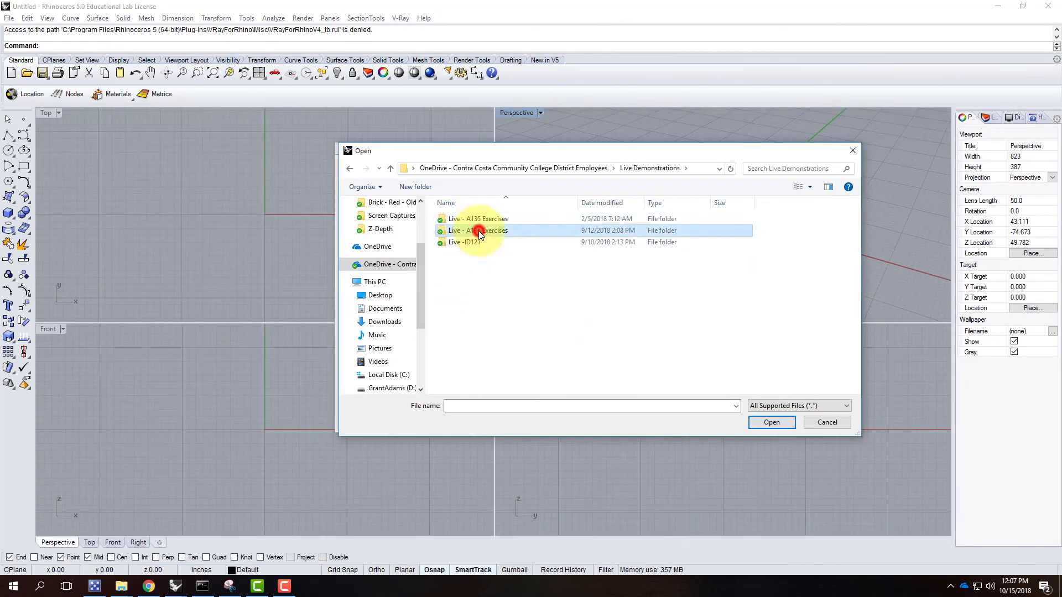
double_click(479, 233)
double_click(492, 310)
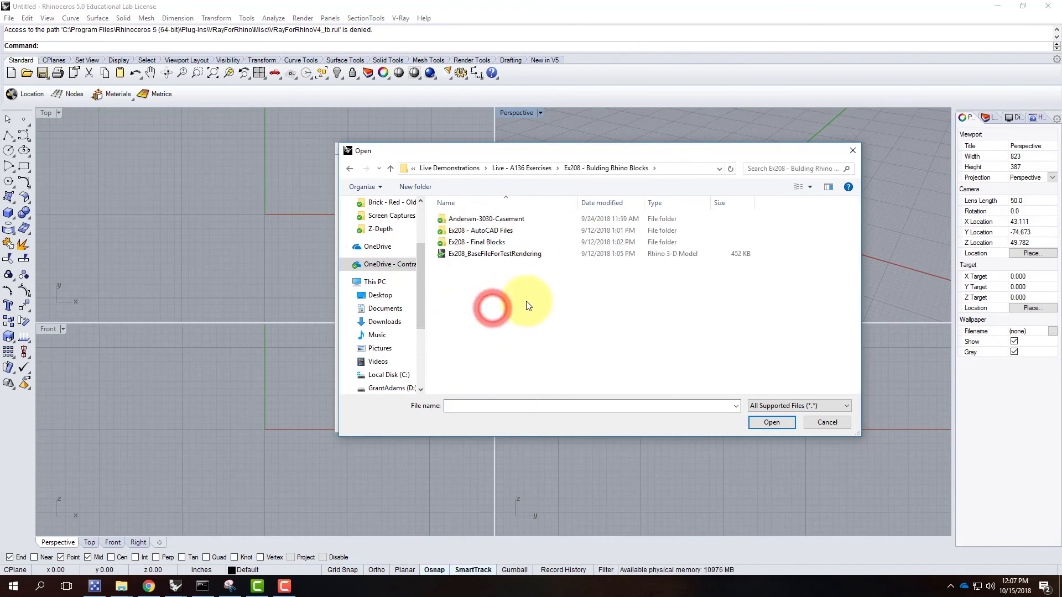
left_click(467, 254)
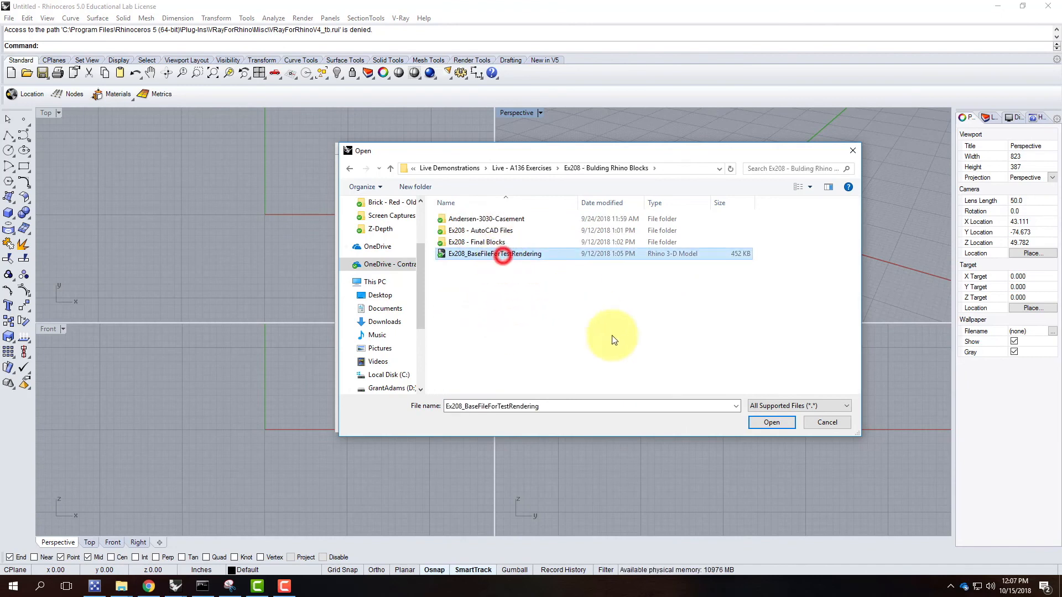
left_click(772, 421)
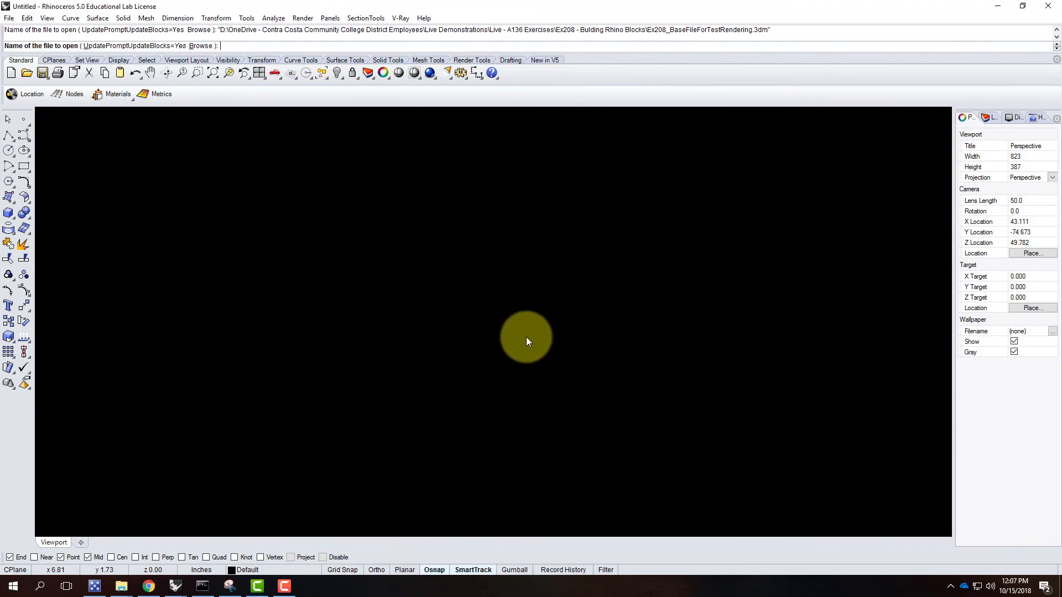
Bring the Rhino window holding Ex208_BaseFileForTestRendering back to the front
left_click(998, 6)
left_click(423, 275)
left_click(612, 320)
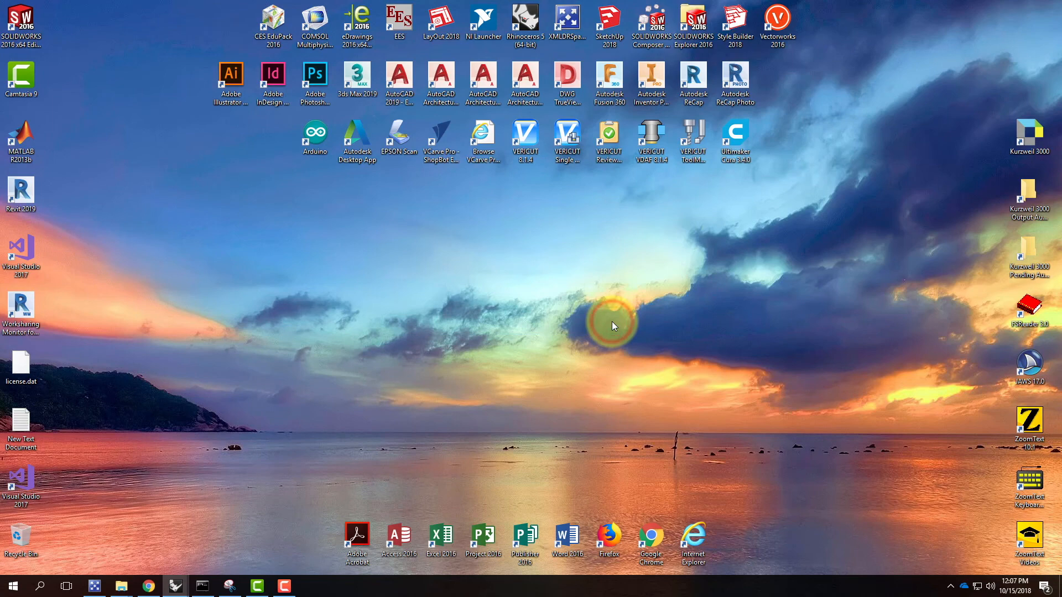
left_click(175, 587)
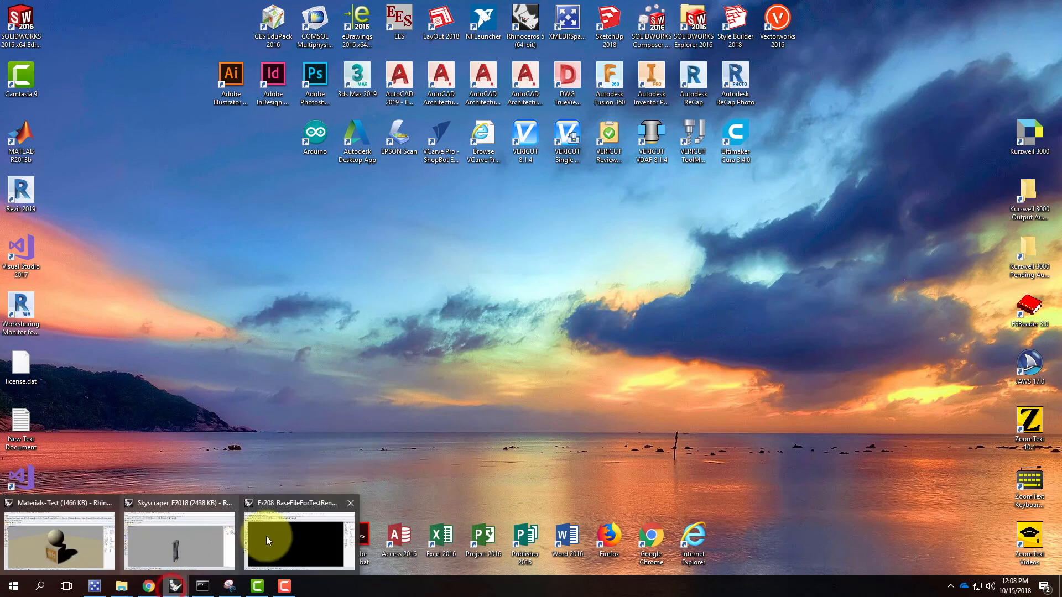
left_click(288, 536)
right_click_drag(450, 320, 455, 343)
scroll(466, 344, "down", 10)
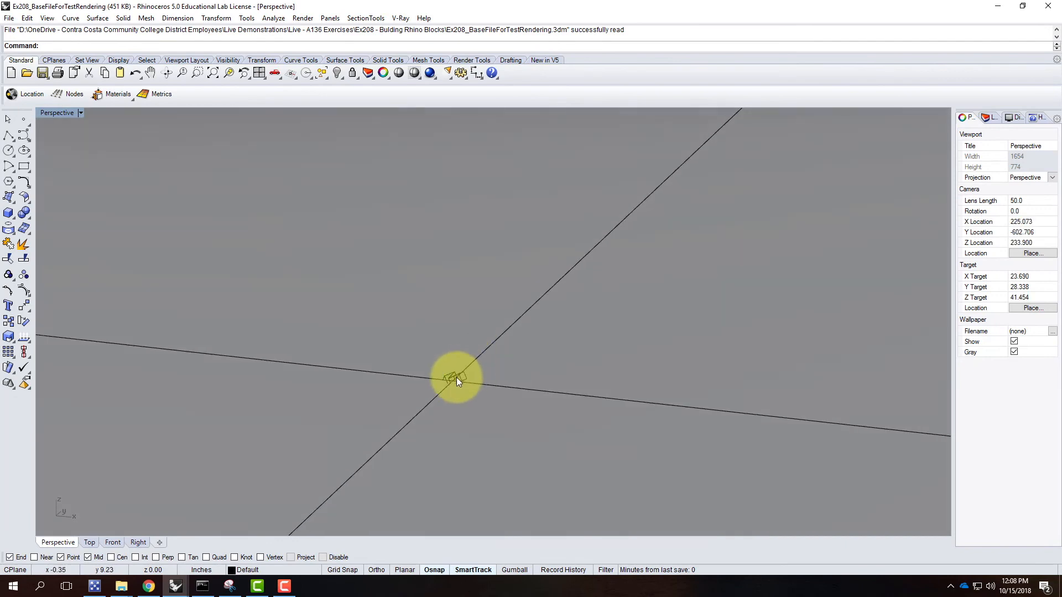
Start a block instance insertion and choose Skyscraper_F2018 from the Ex214 - Building a Skyscraper folder as its source file
left_click(11, 18)
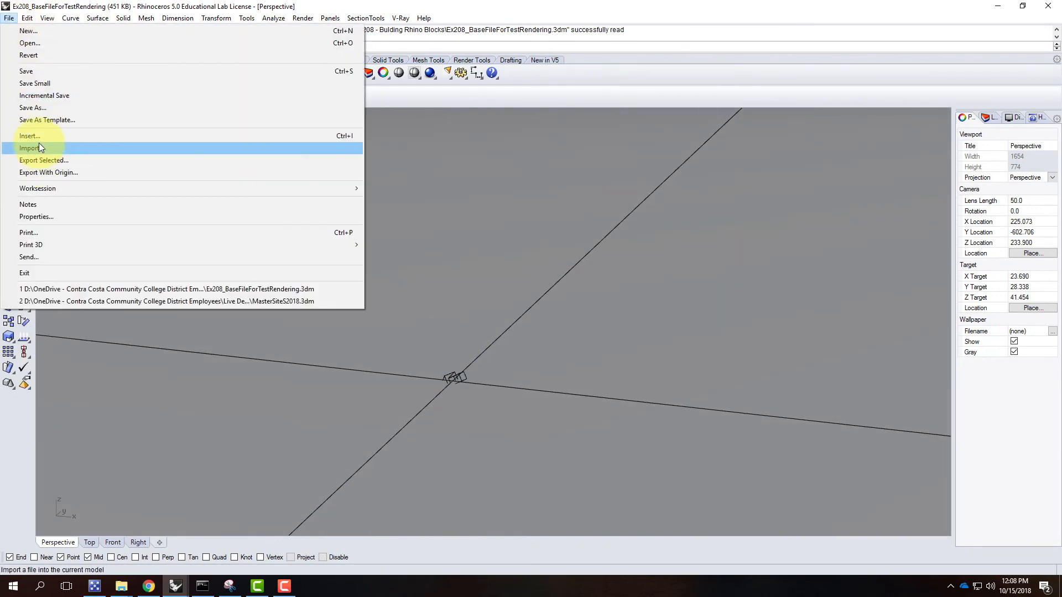
mouse_move(27, 18)
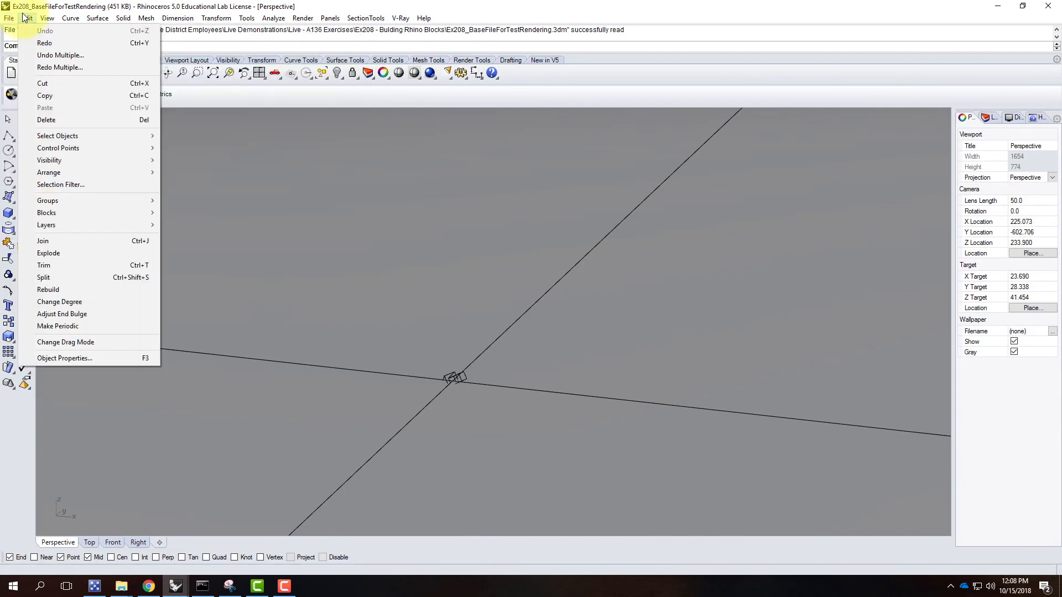
mouse_move(34, 213)
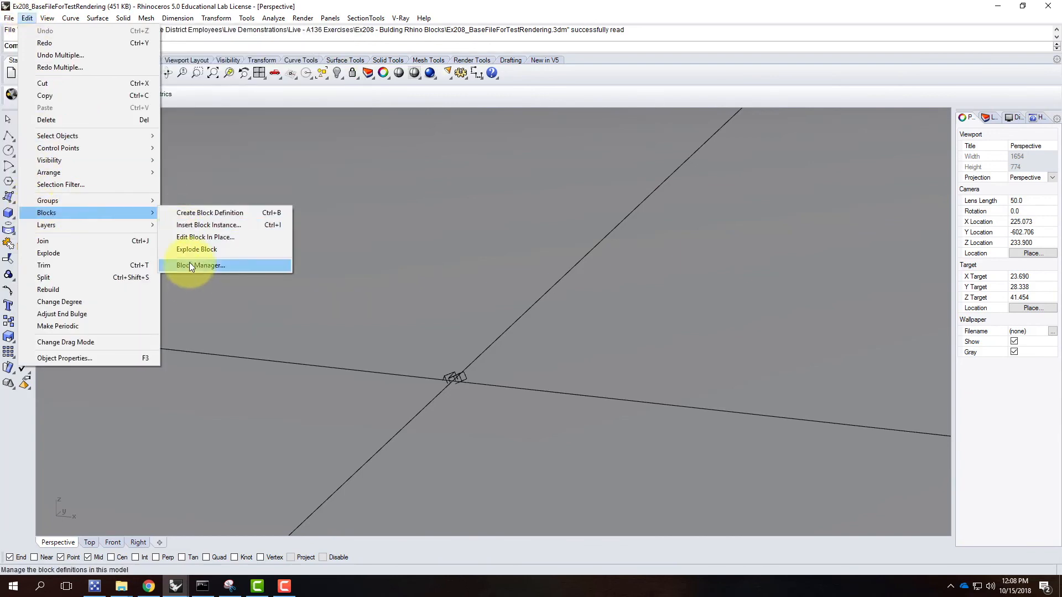
left_click(190, 225)
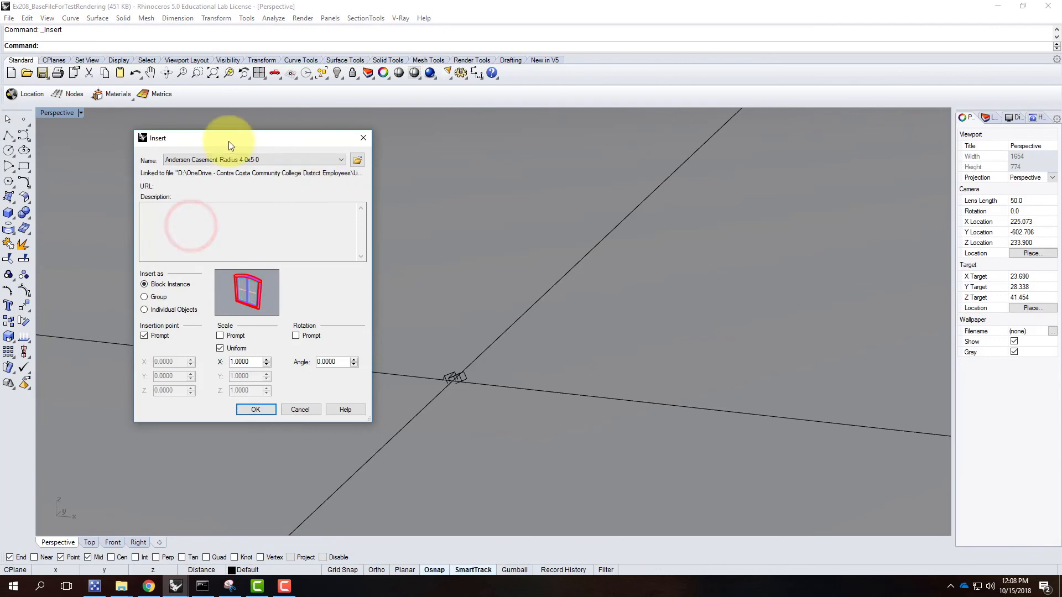
left_click(353, 161)
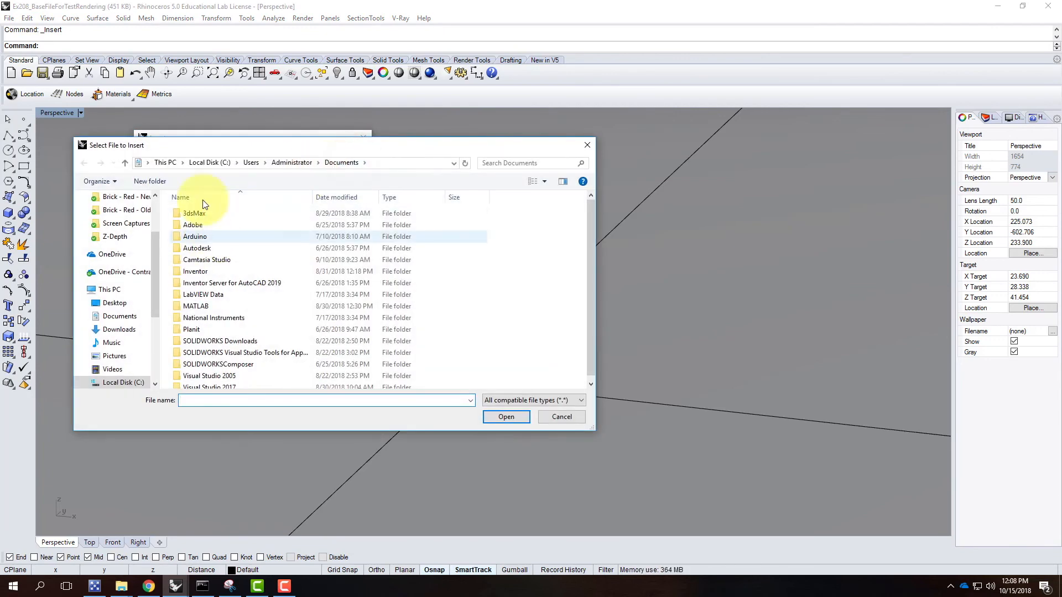
left_click(112, 273)
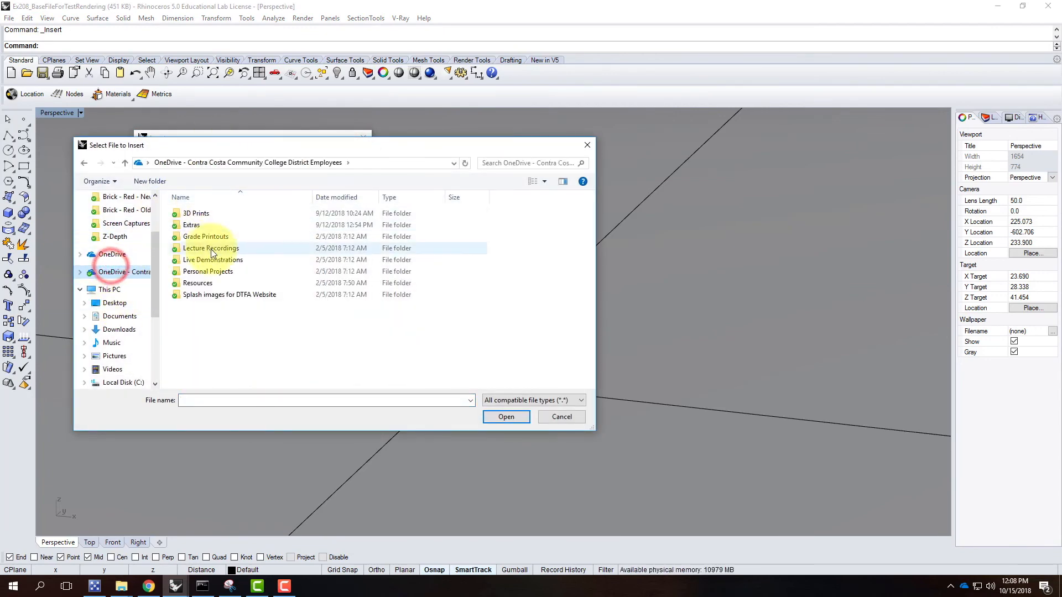
left_click(207, 261)
left_click(207, 260)
double_click(211, 226)
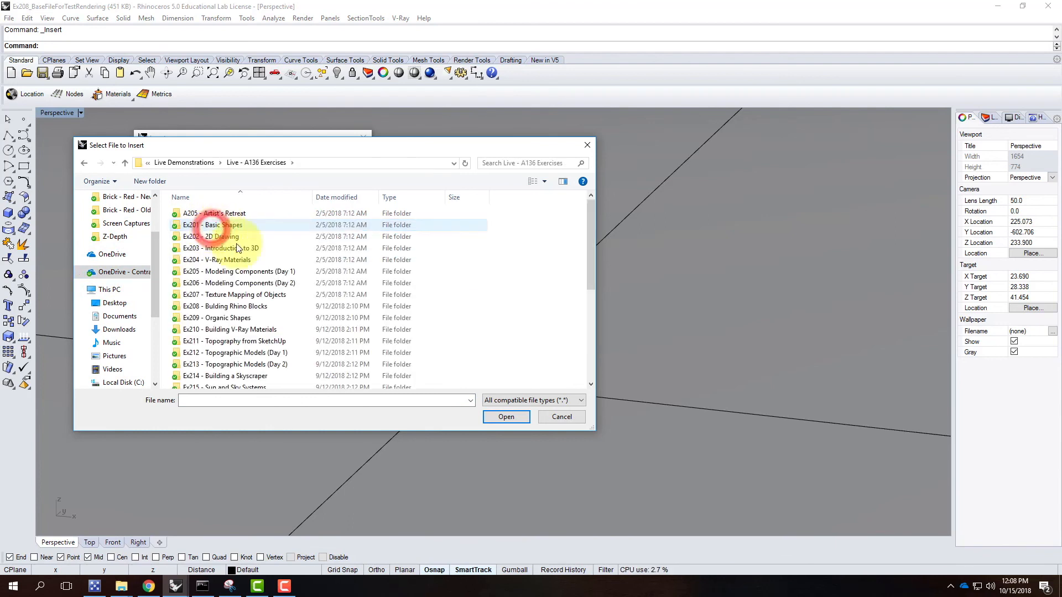
left_click(225, 378)
double_click(224, 377)
left_click(203, 213)
left_click(506, 420)
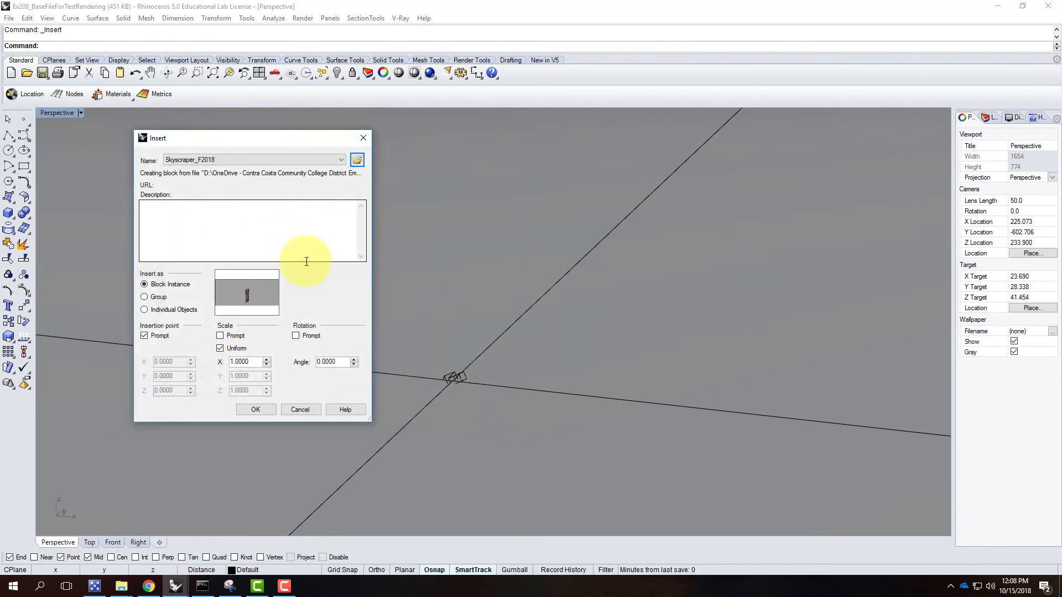
Insert the skyscraper as a Link block definition with the Reference layer style at insertion point 0,0,0
left_click(257, 407)
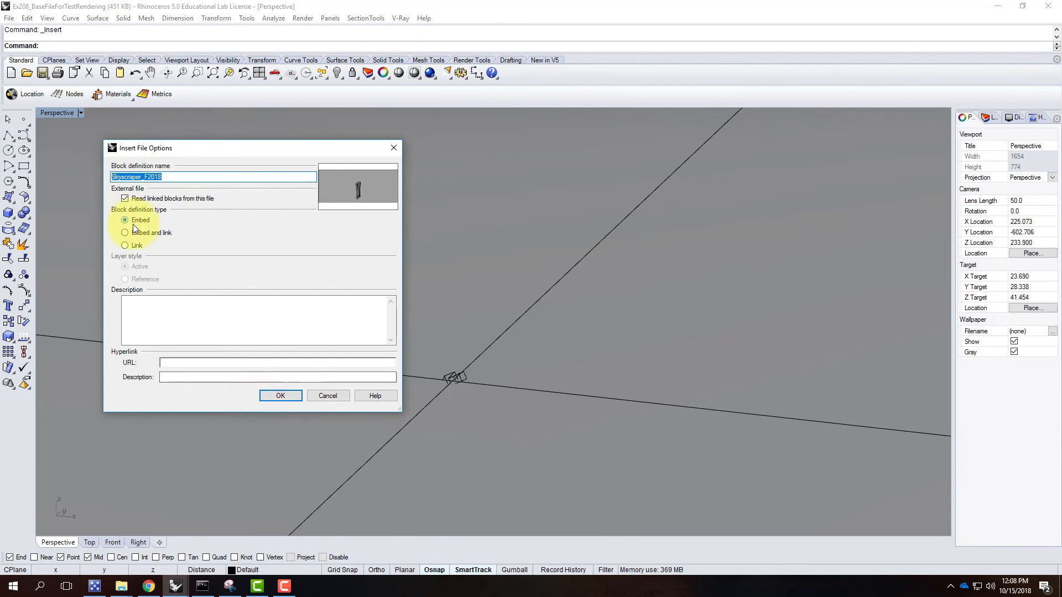
left_click(126, 245)
left_click(142, 278)
left_click(280, 397)
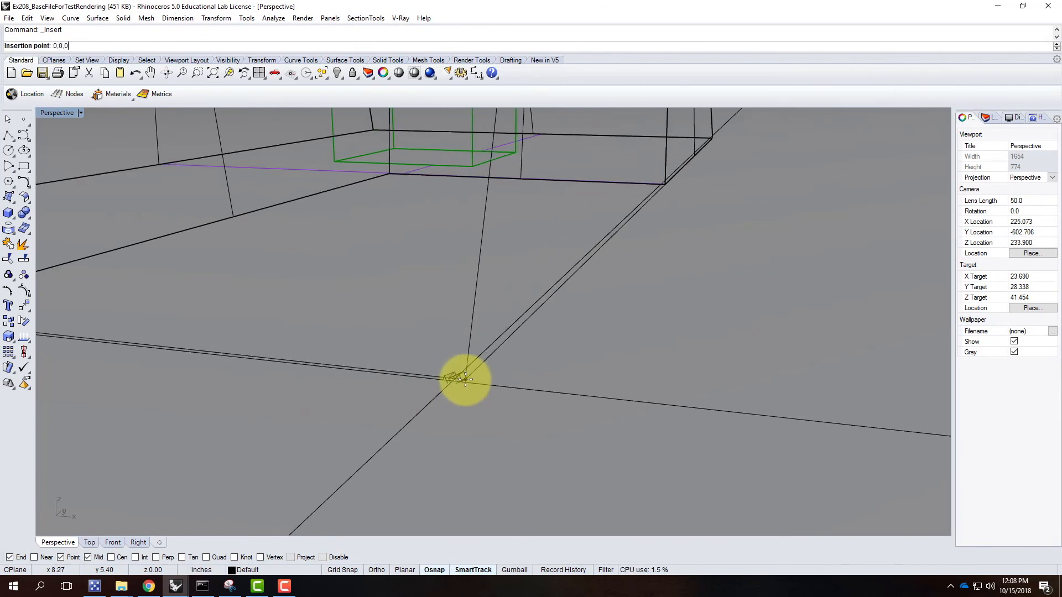
type("0,0,0")
key("Return")
Zoom to the selected skyscraper block and render the perspective view with V-Ray
scroll(463, 449, "down", 4)
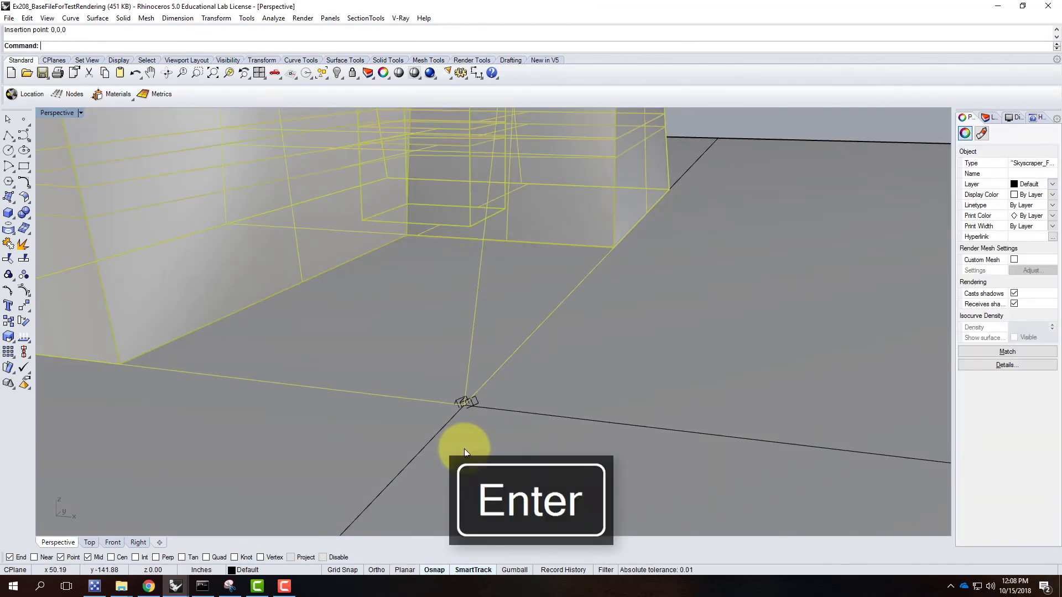
type("Z")
key("Return")
type("s")
key("Return")
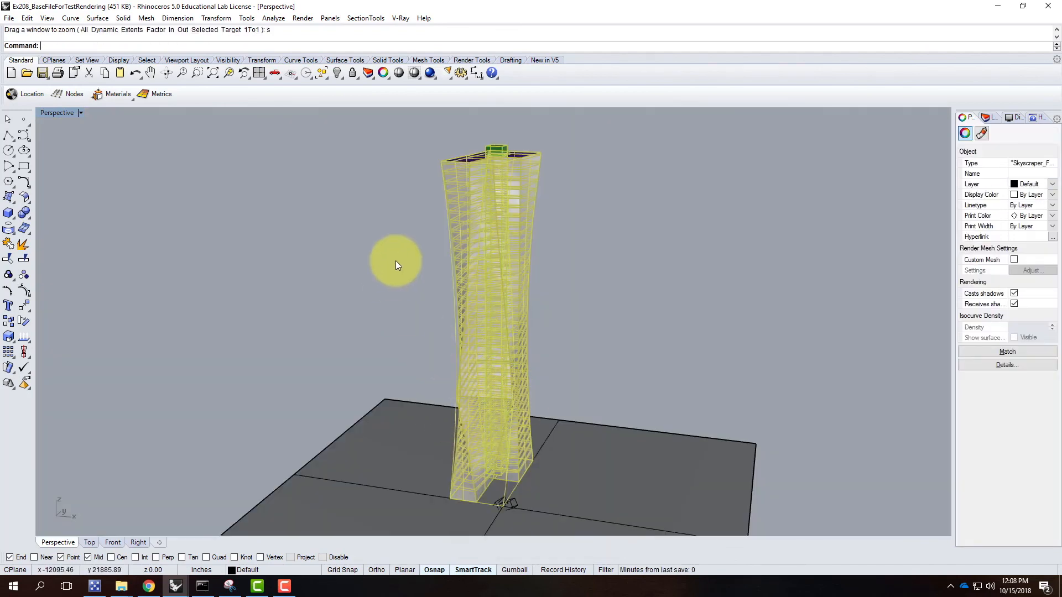
left_click(431, 71)
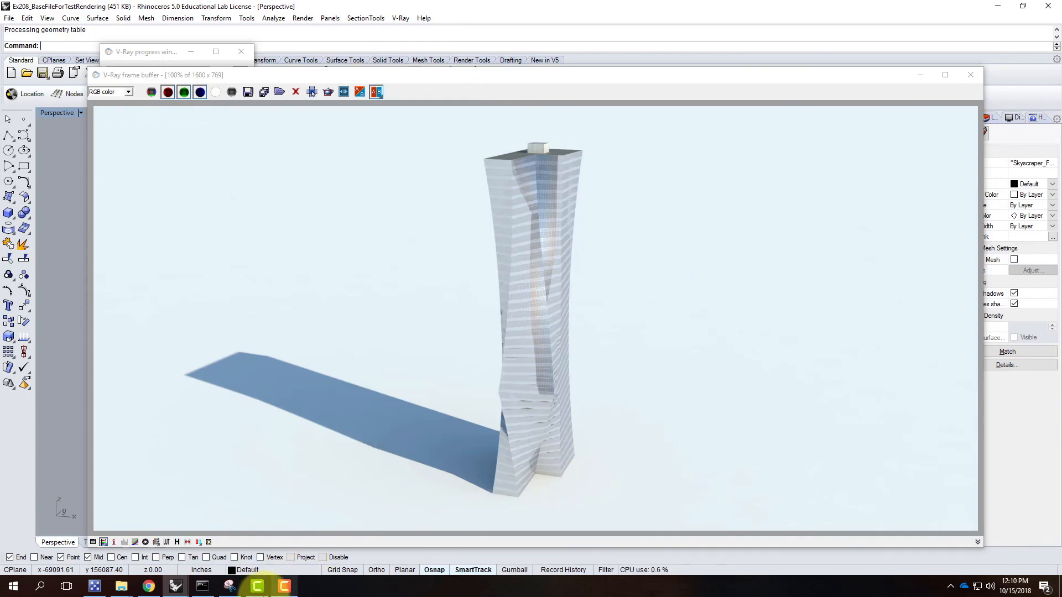
left_click(284, 586)
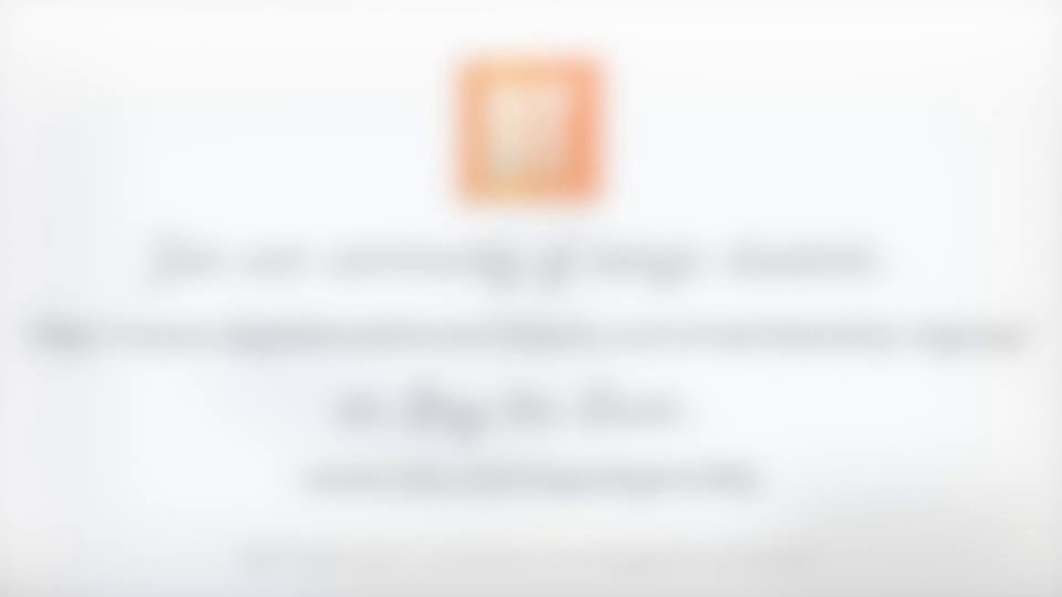